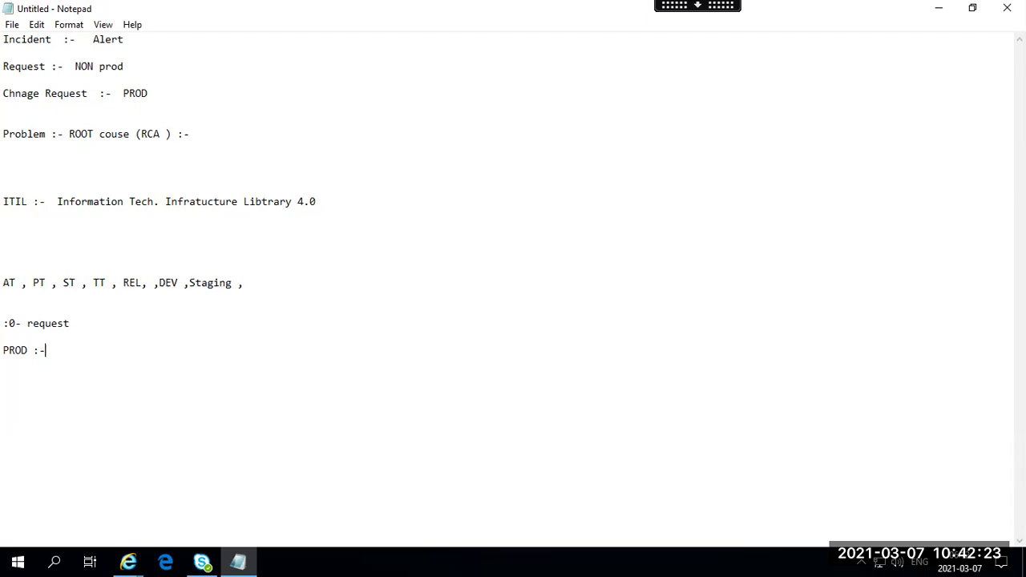
Correct the misspelled "Chnage Request" line in the Notepad notes to "Change Request"
{"action": "key", "text": "BackSpace"}
{"action": "key", "text": "Right"}
{"action": "type", "text": "n"}
Leave the remote desktop for SQL Server Management Studio and bring up an empty New Database dialog
{"action": "left_click", "coordinate": [686, 7]}
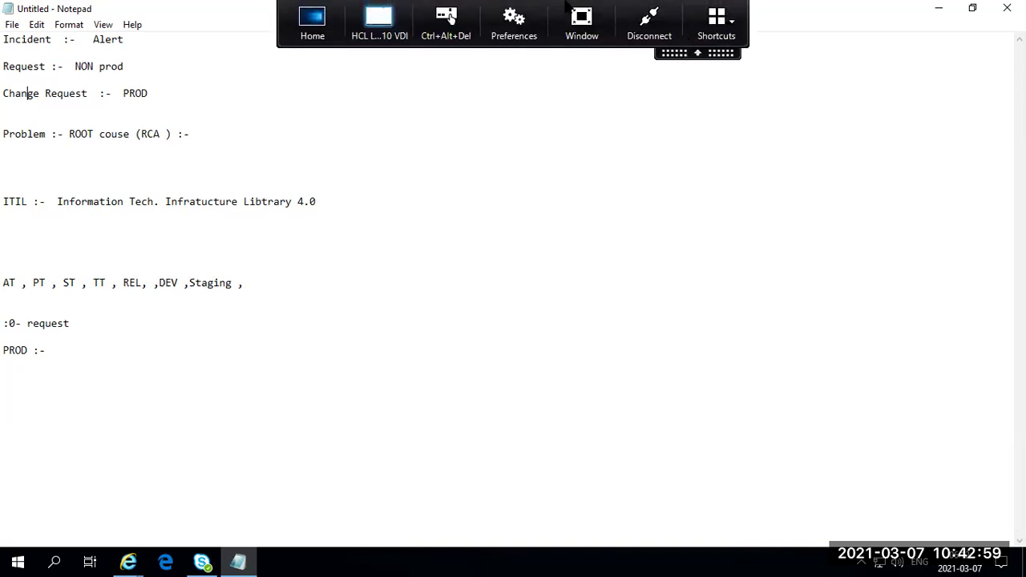
{"action": "left_click", "coordinate": [314, 22]}
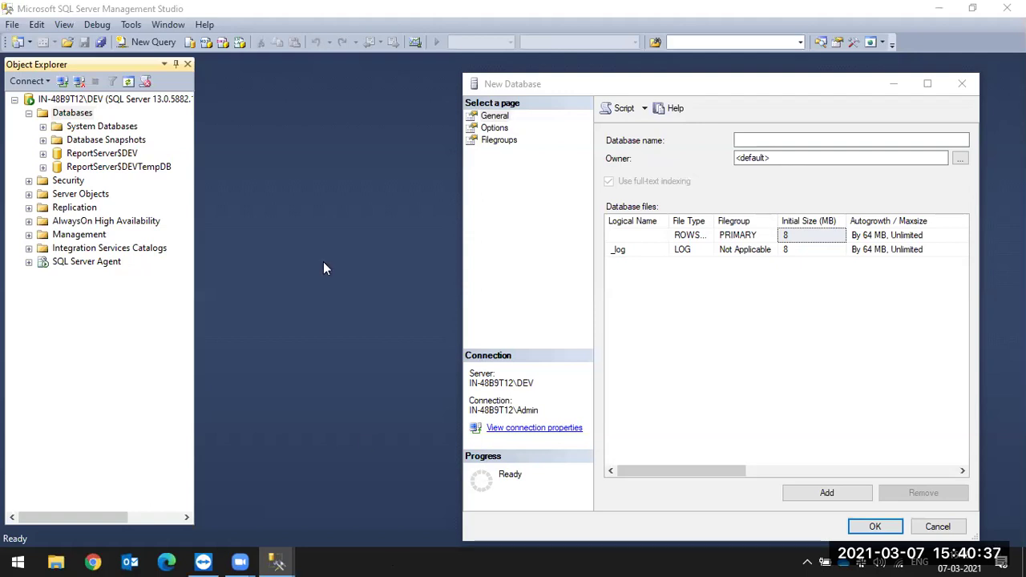
{"action": "key", "text": "Escape"}
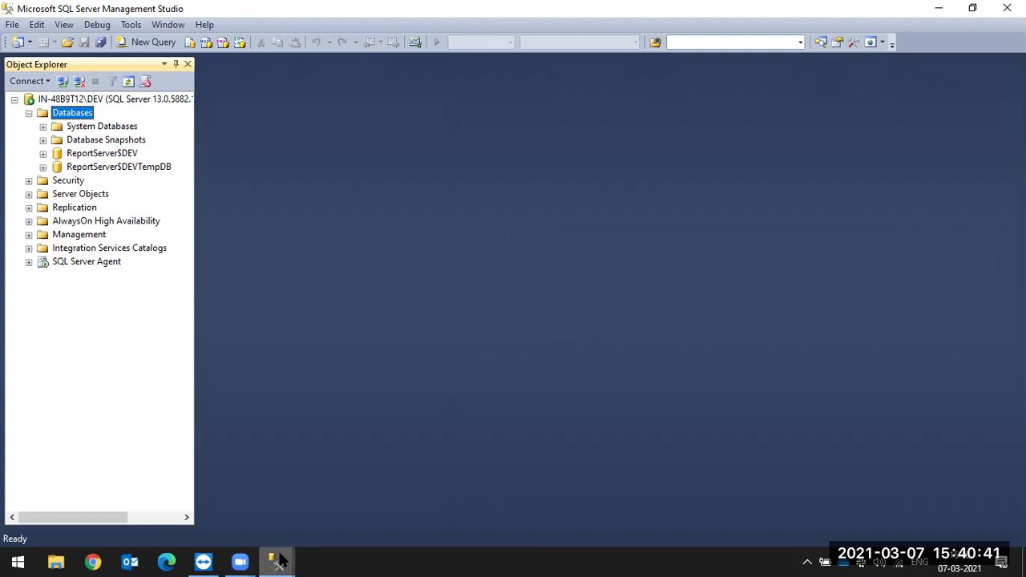
{"action": "mouse_move", "coordinate": [279, 559]}
{"action": "left_click", "coordinate": [366, 527]}
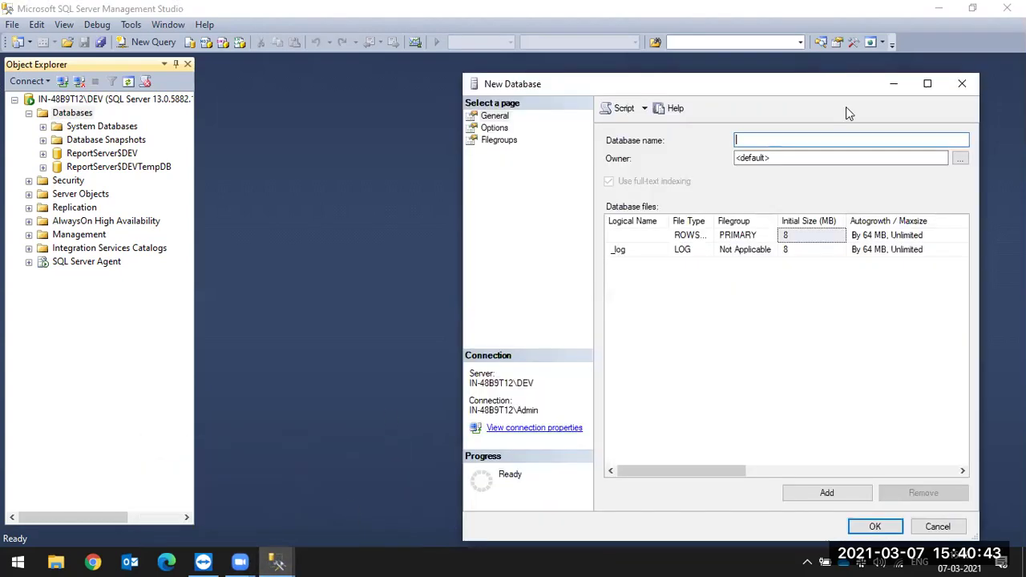
Create a database named "Test Database Sample", keeping the default settings for its options and filegroups
{"action": "type", "text": "Test Da"}
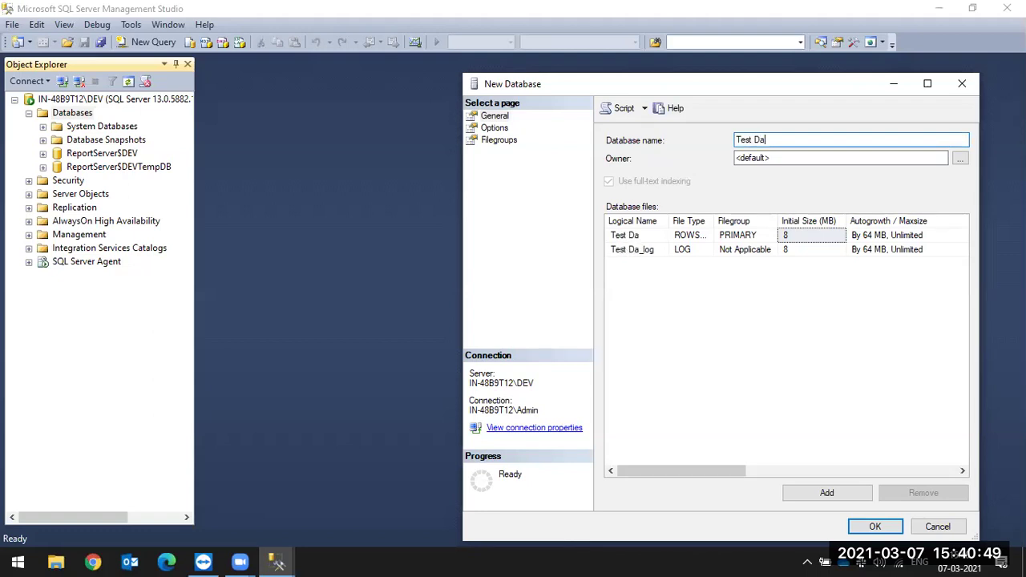
{"action": "type", "text": "tabase"}
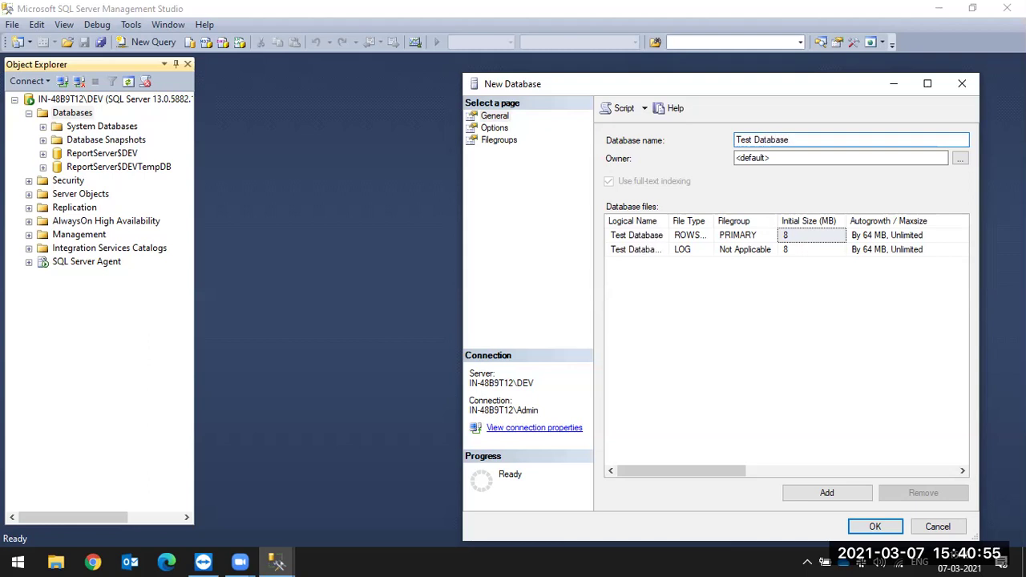
{"action": "type", "text": " Sample"}
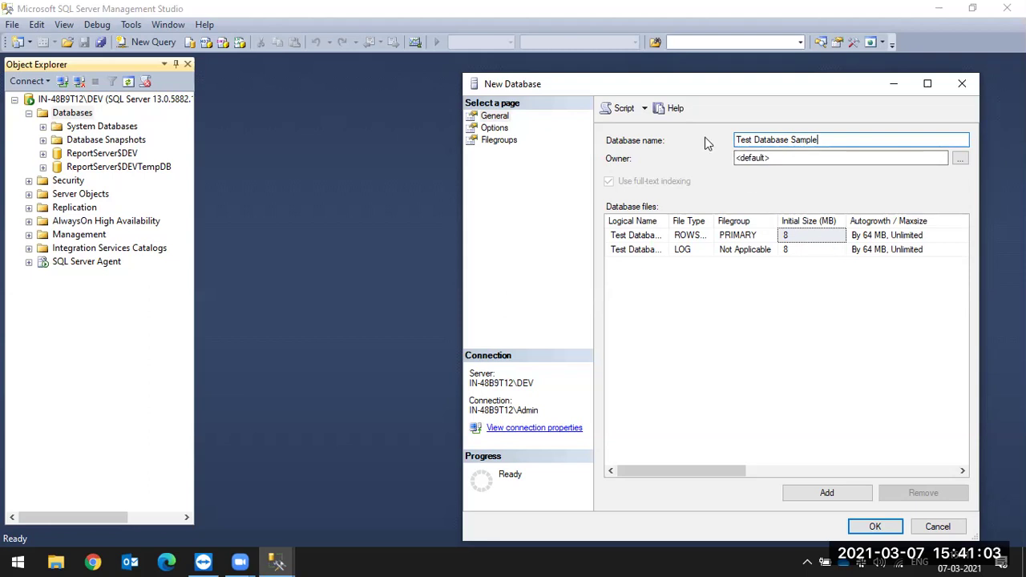
{"action": "left_click", "coordinate": [494, 128]}
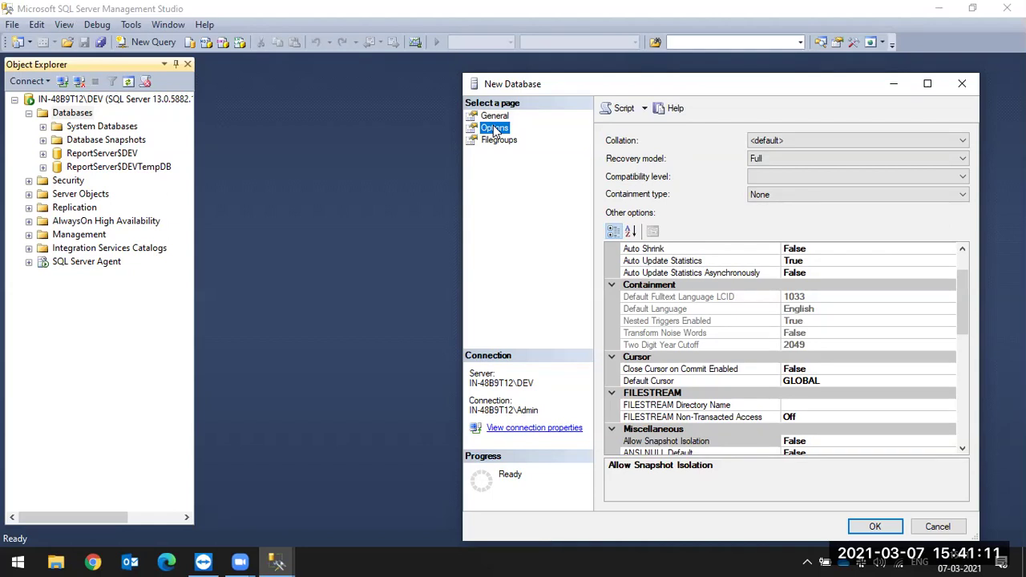
{"action": "left_click", "coordinate": [486, 141]}
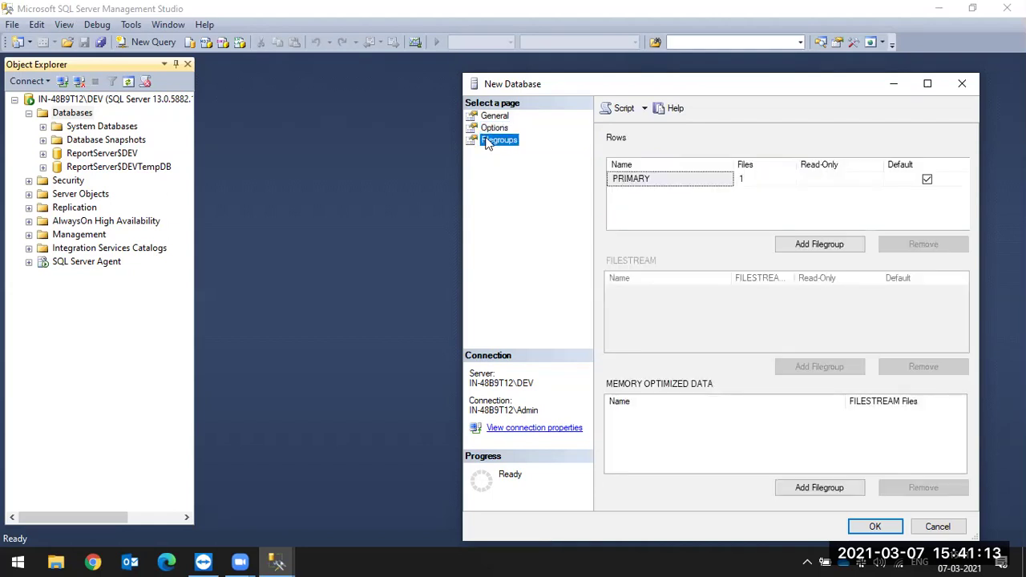
{"action": "left_click", "coordinate": [876, 531]}
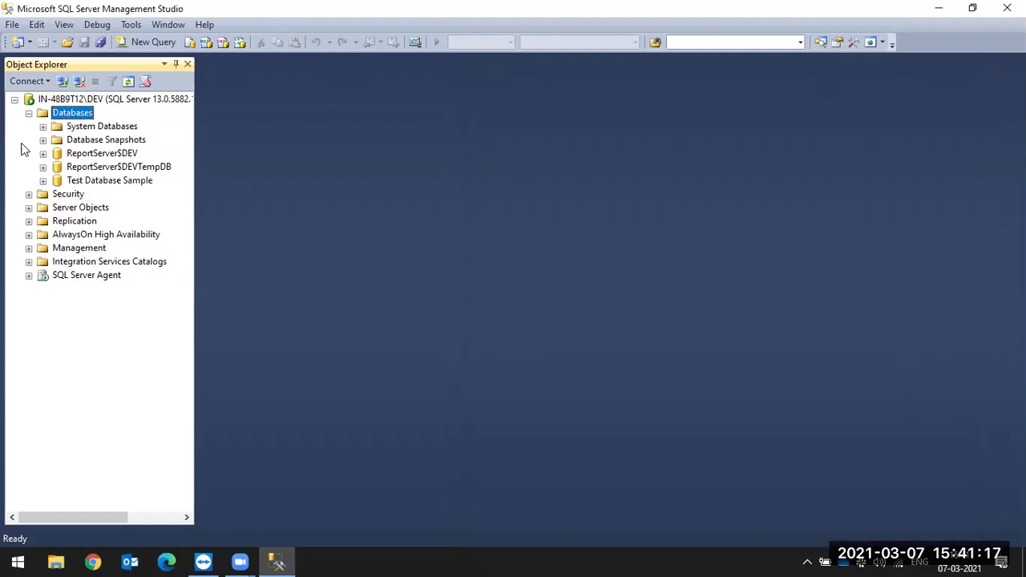
Examine the folders inside Test Database Sample and the standard reports offered for the server
{"action": "left_click", "coordinate": [58, 184]}
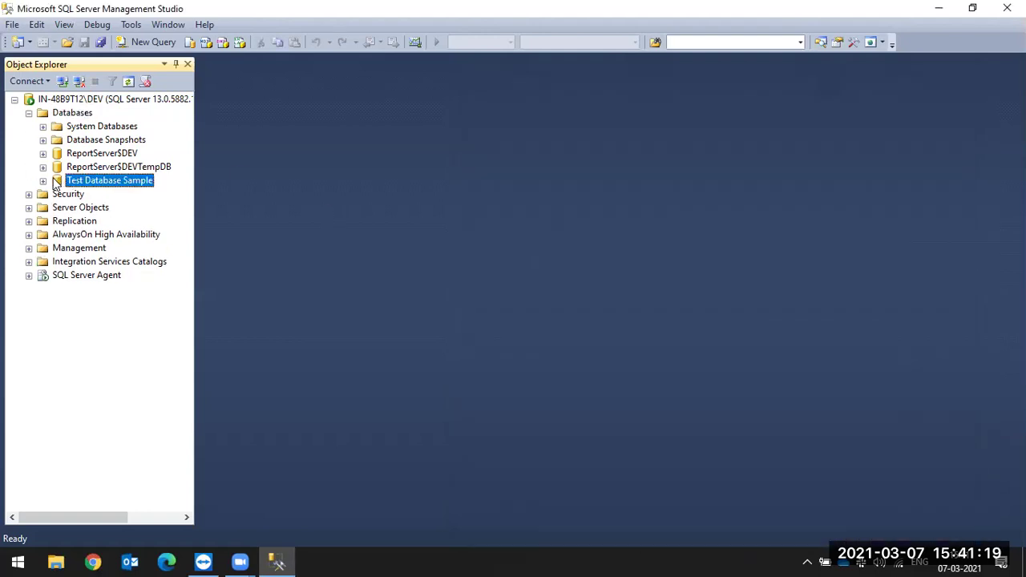
{"action": "left_click", "coordinate": [43, 181]}
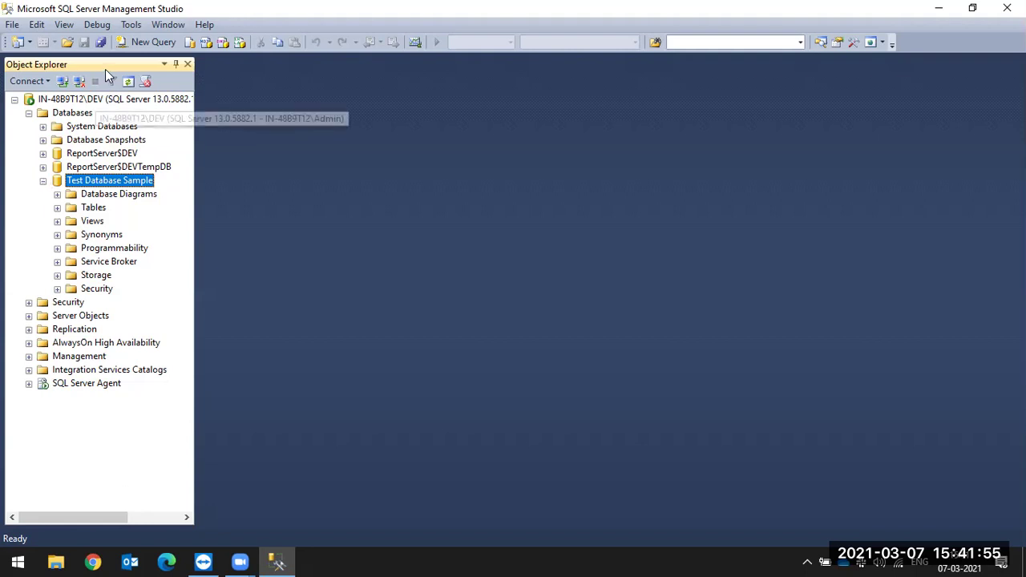
{"action": "right_click", "coordinate": [93, 105]}
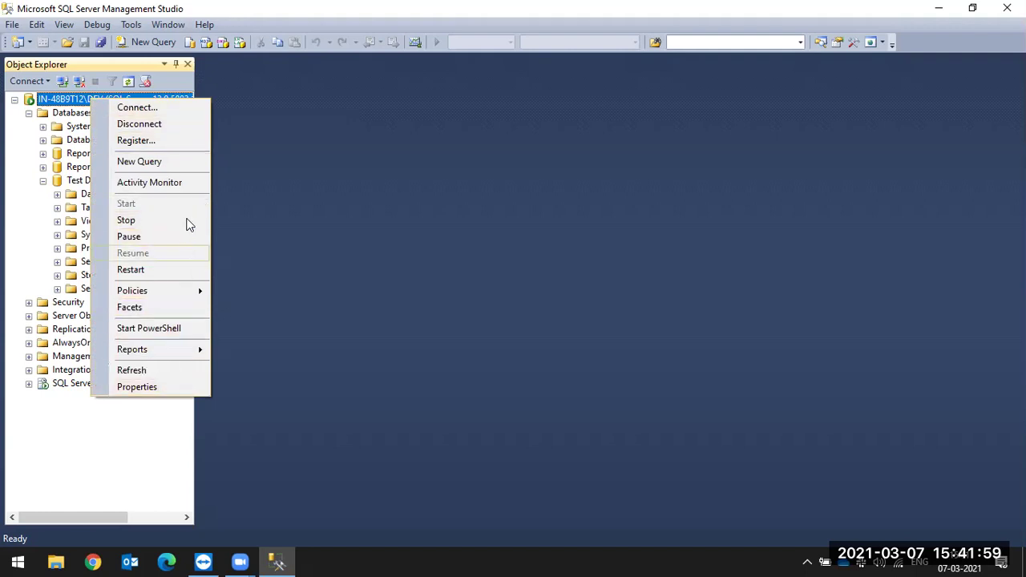
{"action": "mouse_move", "coordinate": [167, 347]}
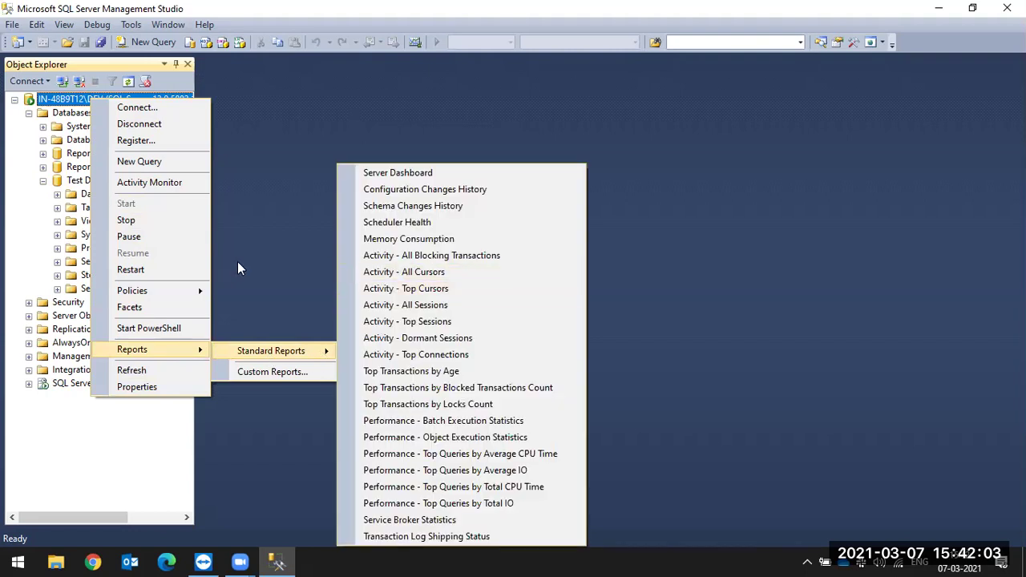
{"action": "left_click", "coordinate": [237, 261]}
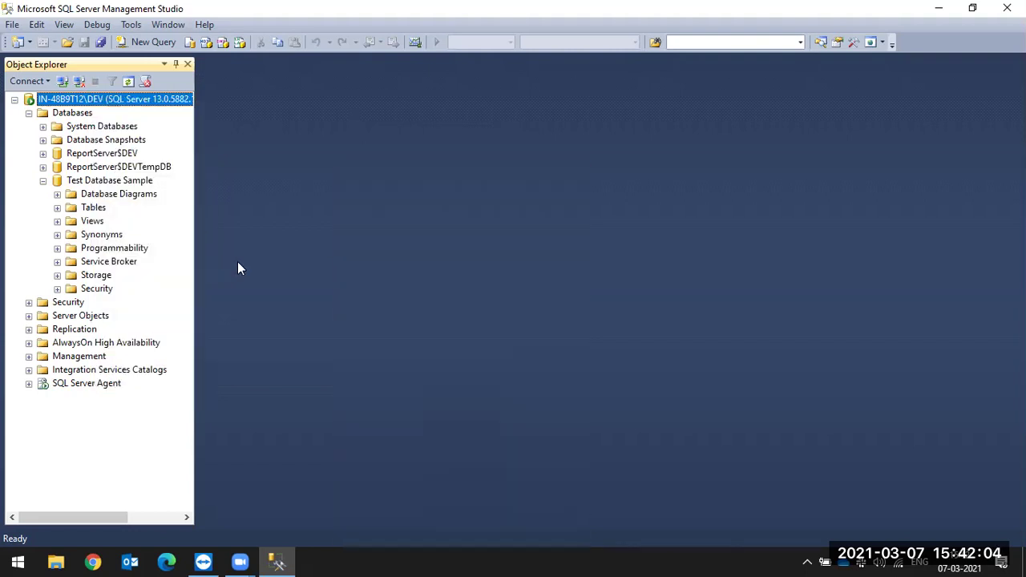
Start another new database named "db_database_new" and maximize its dialog
{"action": "left_click", "coordinate": [73, 115]}
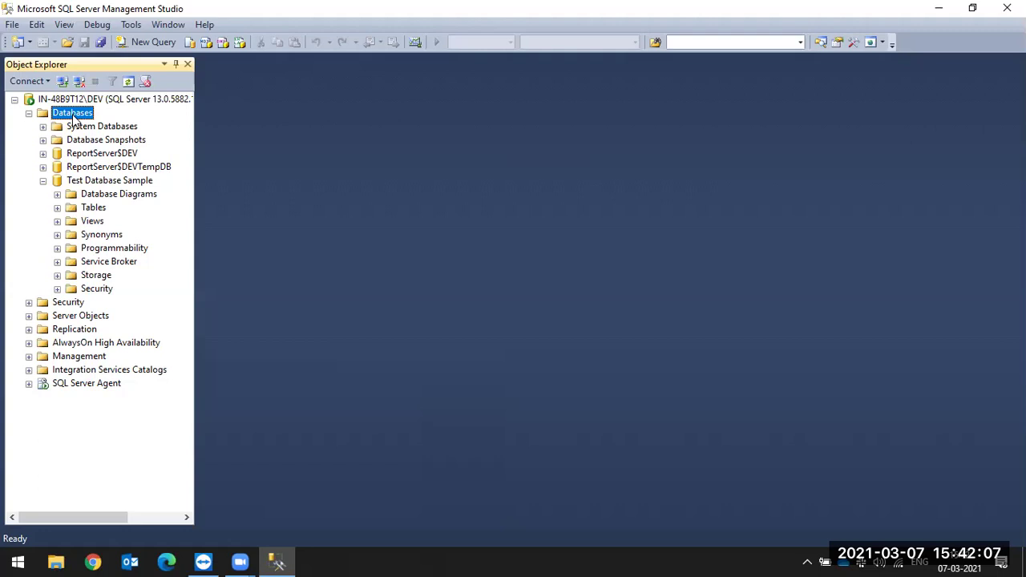
{"action": "right_click", "coordinate": [73, 117]}
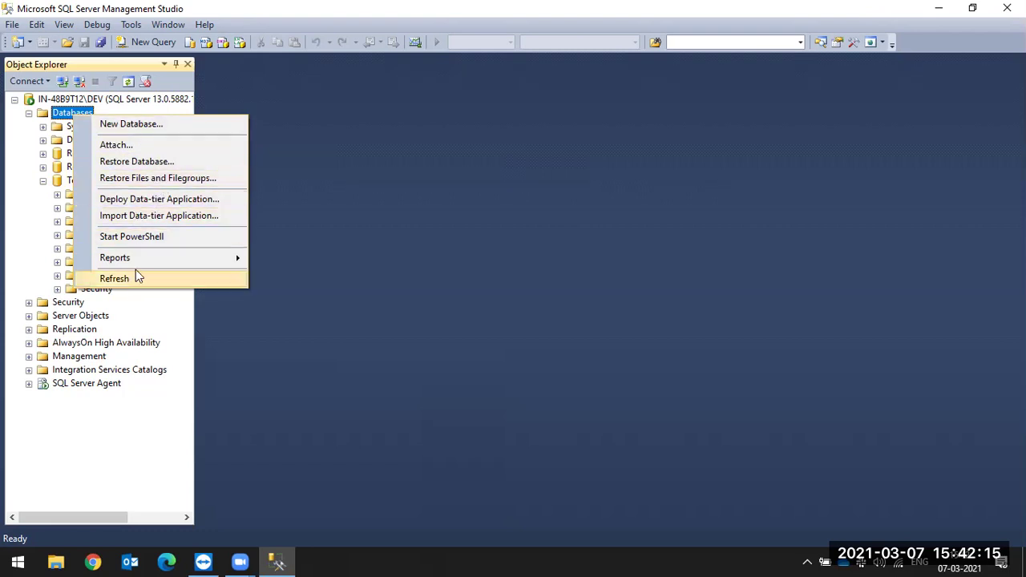
{"action": "left_click", "coordinate": [144, 125]}
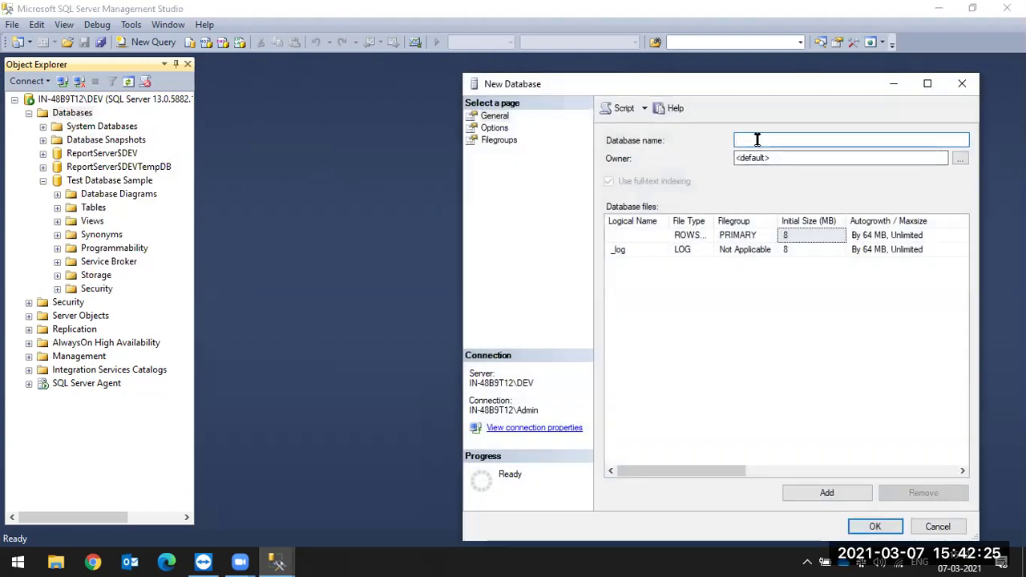
{"action": "type", "text": "db_database_new"}
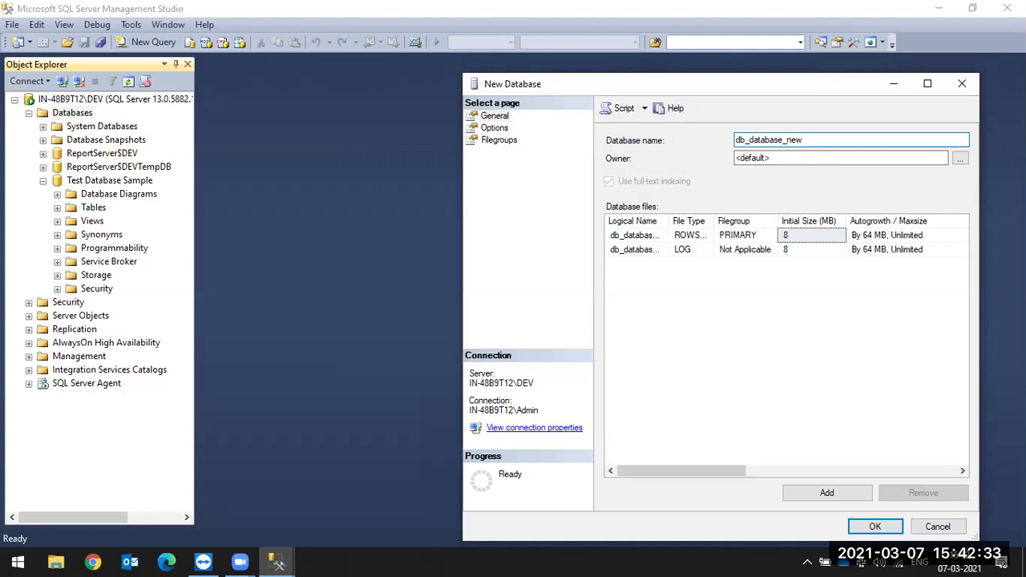
{"action": "left_click", "coordinate": [924, 85]}
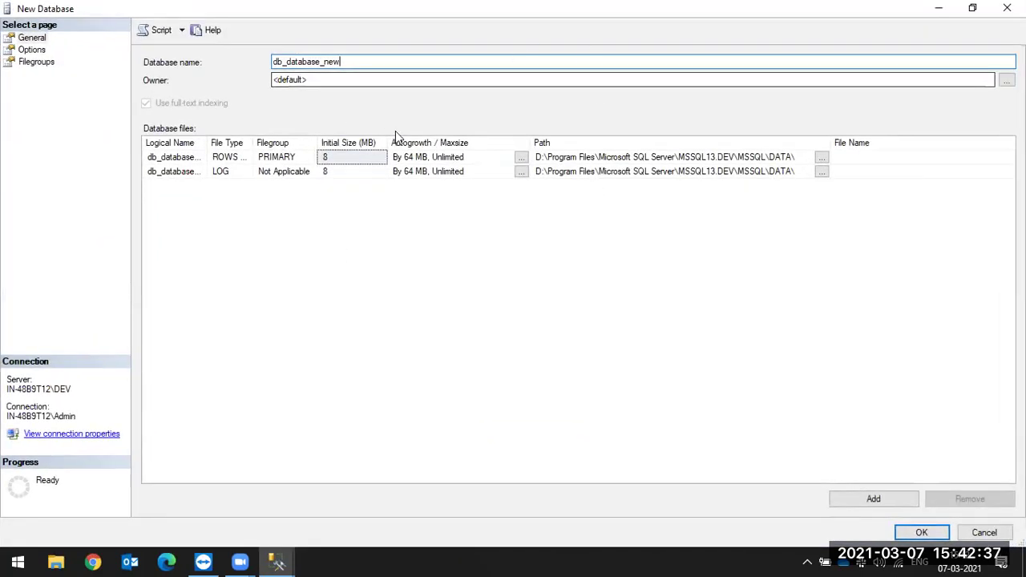
Review the owner, collation and compatibility level settings, create db_database_new with the defaults, and select it in the database tree
{"action": "left_click", "coordinate": [353, 80]}
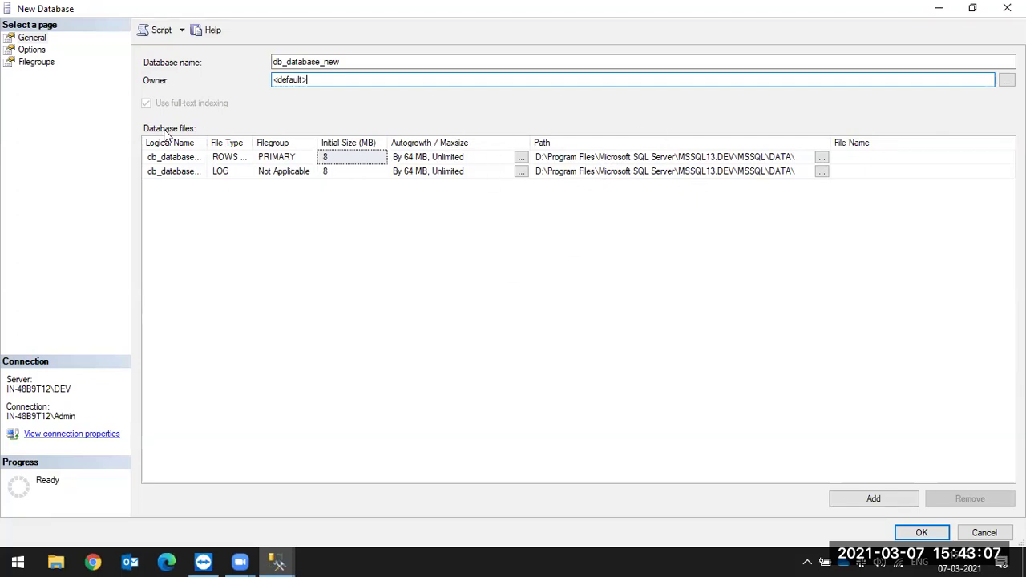
{"action": "left_click", "coordinate": [32, 50]}
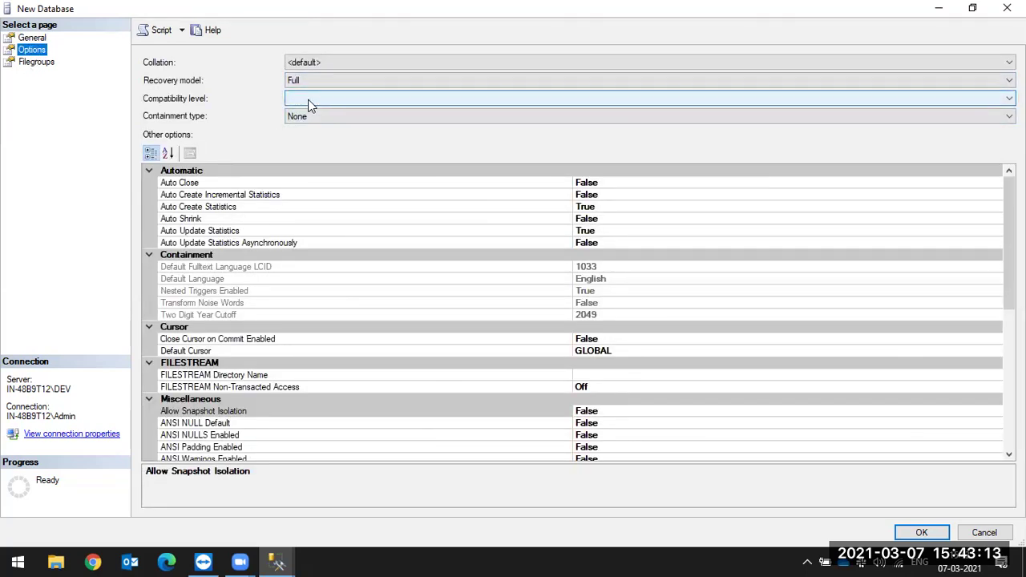
{"action": "left_click", "coordinate": [310, 102]}
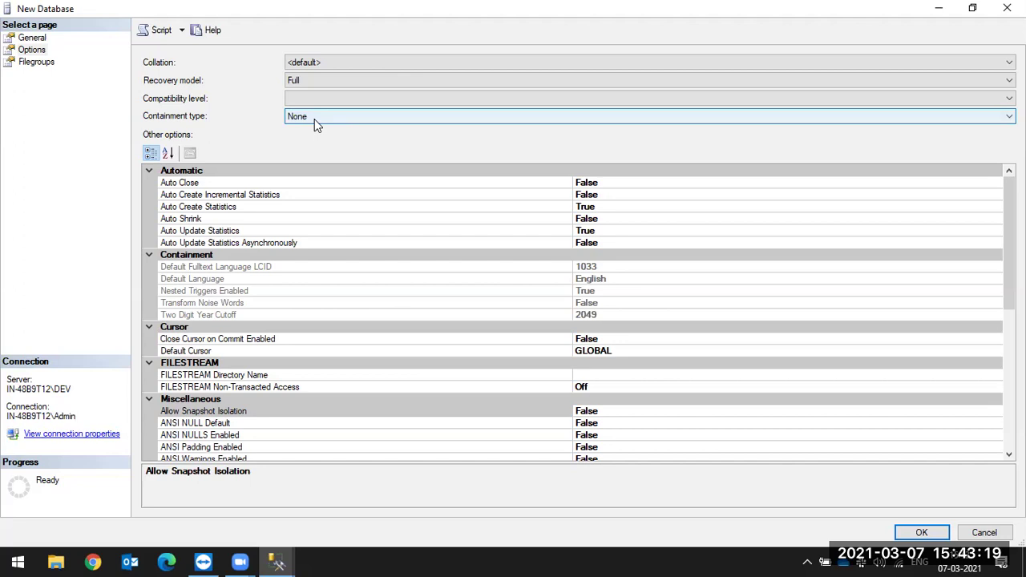
{"action": "left_click", "coordinate": [325, 60]}
{"action": "left_click", "coordinate": [325, 60]}
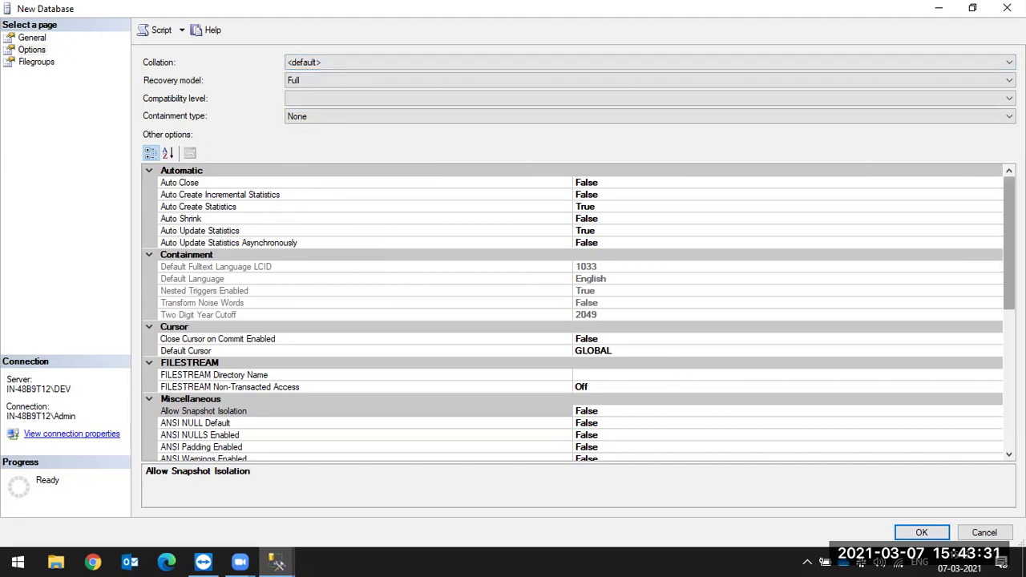
{"action": "mouse_move", "coordinate": [998, 206]}
{"action": "left_mouse_down"}
{"action": "mouse_move", "coordinate": [1000, 346]}
{"action": "mouse_move", "coordinate": [997, 209]}
{"action": "left_mouse_up"}
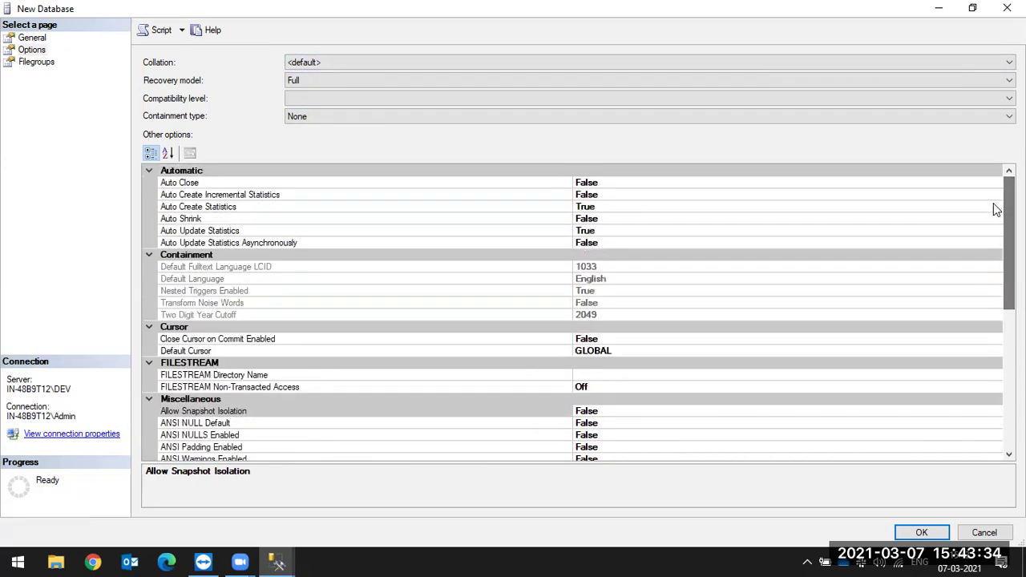
{"action": "left_click", "coordinate": [29, 38]}
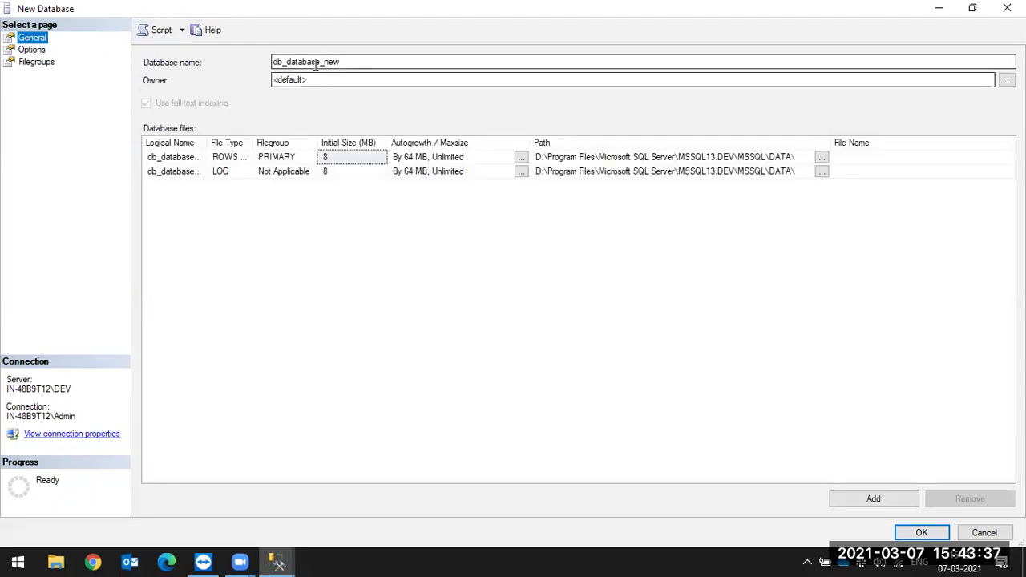
{"action": "left_click", "coordinate": [920, 533]}
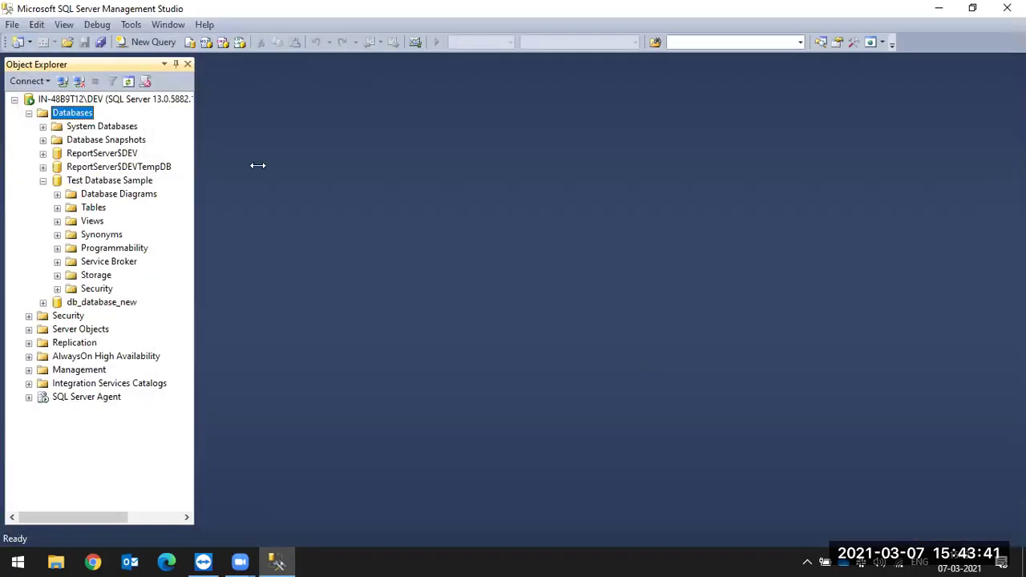
{"action": "left_click", "coordinate": [90, 306]}
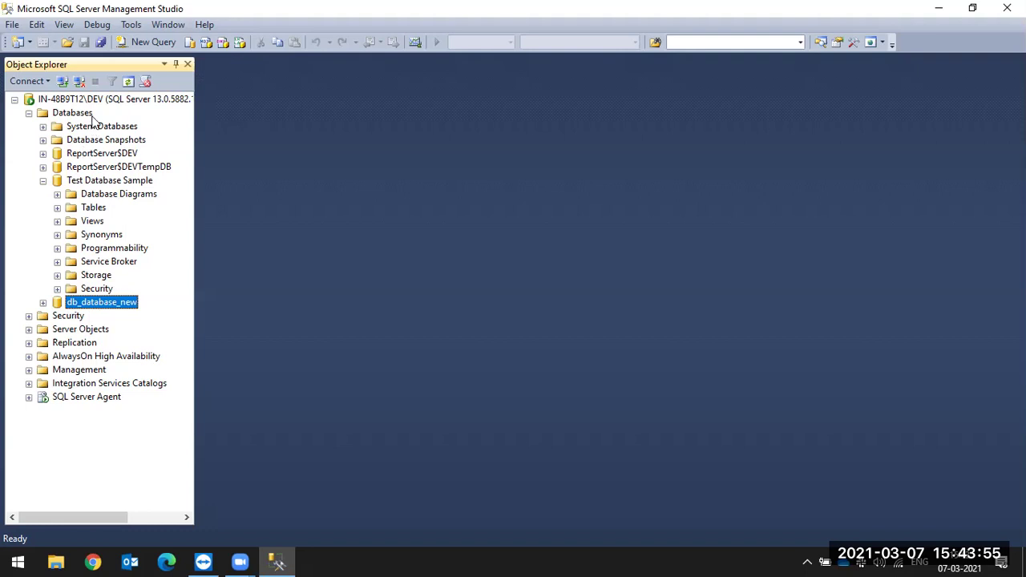
Generate a creation script for a new database named "db_wth_script", and cancel the dialog without creating the database directly
{"action": "right_click", "coordinate": [72, 112]}
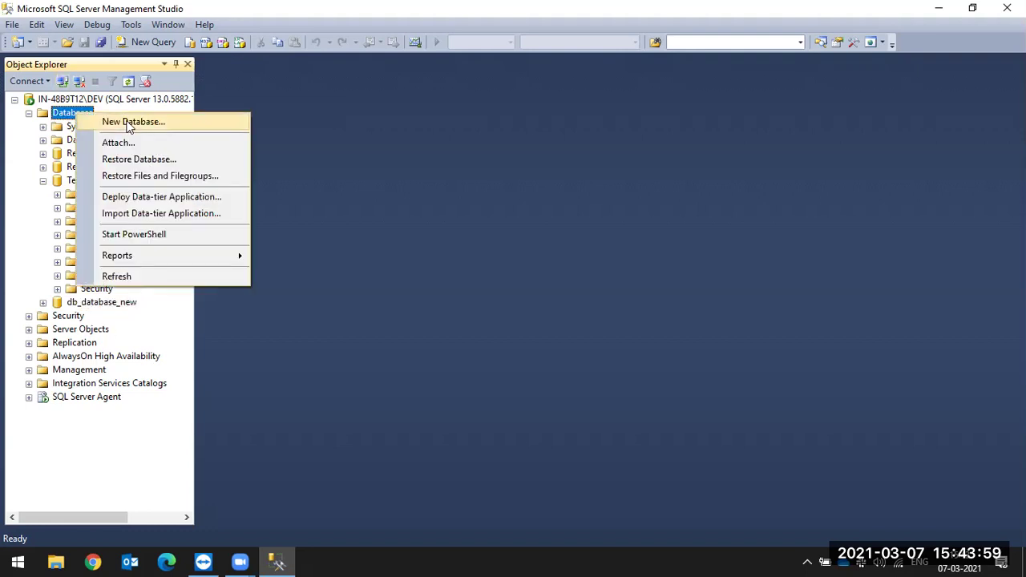
{"action": "left_click", "coordinate": [124, 120]}
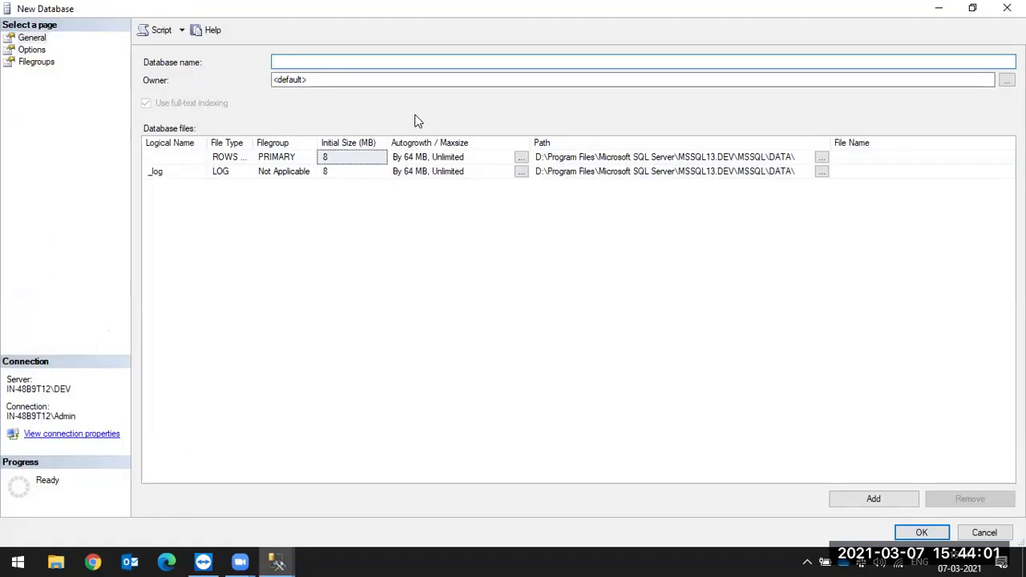
{"action": "type", "text": "db_wth_script"}
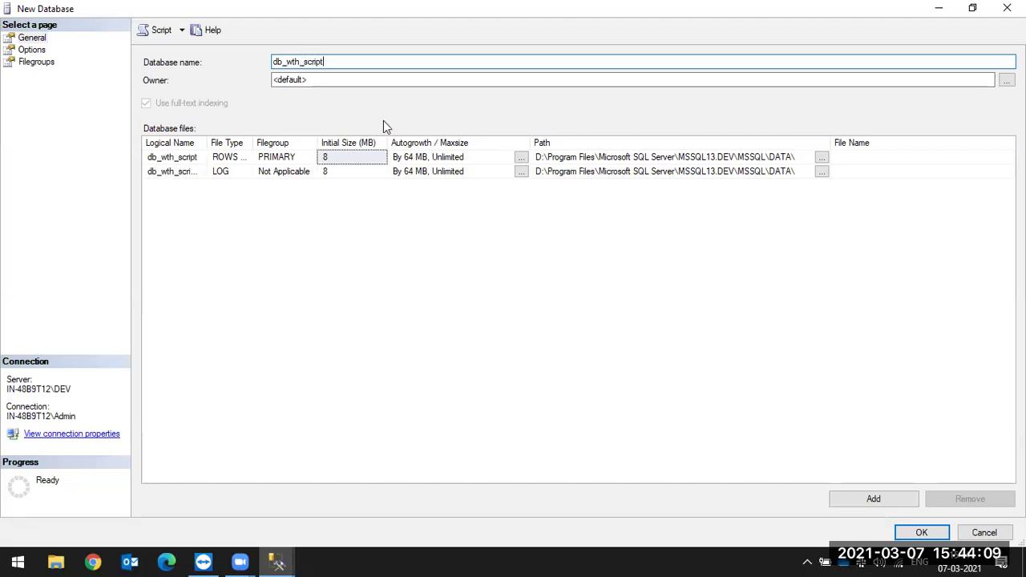
{"action": "left_click", "coordinate": [159, 36]}
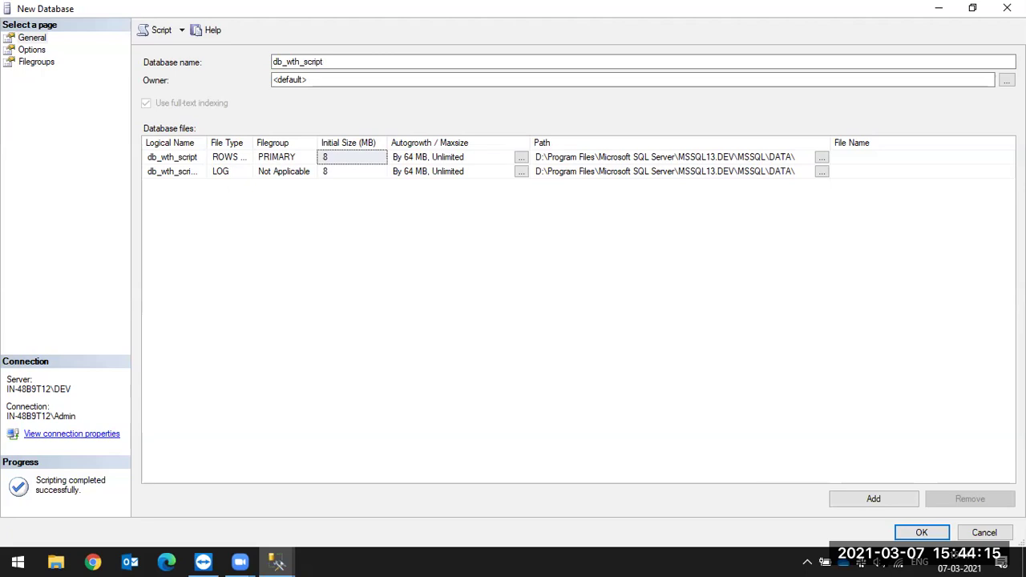
{"action": "left_click", "coordinate": [987, 534]}
Read through the generated db_wth_script creation script to its last line
{"action": "left_click", "coordinate": [307, 149]}
{"action": "key", "text": "Down"}
{"action": "key", "text": "Down"}
{"action": "key", "text": "Down"}
{"action": "key", "text": "Down"}
{"action": "key", "text": "Down"}
{"action": "key", "text": "Down"}
{"action": "key", "text": "Down"}
{"action": "key", "text": "Down"}
{"action": "key", "text": "Down"}
{"action": "key", "text": "Down"}
{"action": "key", "text": "Down"}
{"action": "key", "text": "Down"}
{"action": "key", "text": "Down"}
{"action": "key", "text": "Down"}
{"action": "key", "text": "Down"}
{"action": "key", "text": "Down"}
{"action": "key", "text": "Down"}
{"action": "key", "text": "Down"}
{"action": "key", "text": "Down"}
{"action": "key", "text": "Down"}
{"action": "key", "text": "Down"}
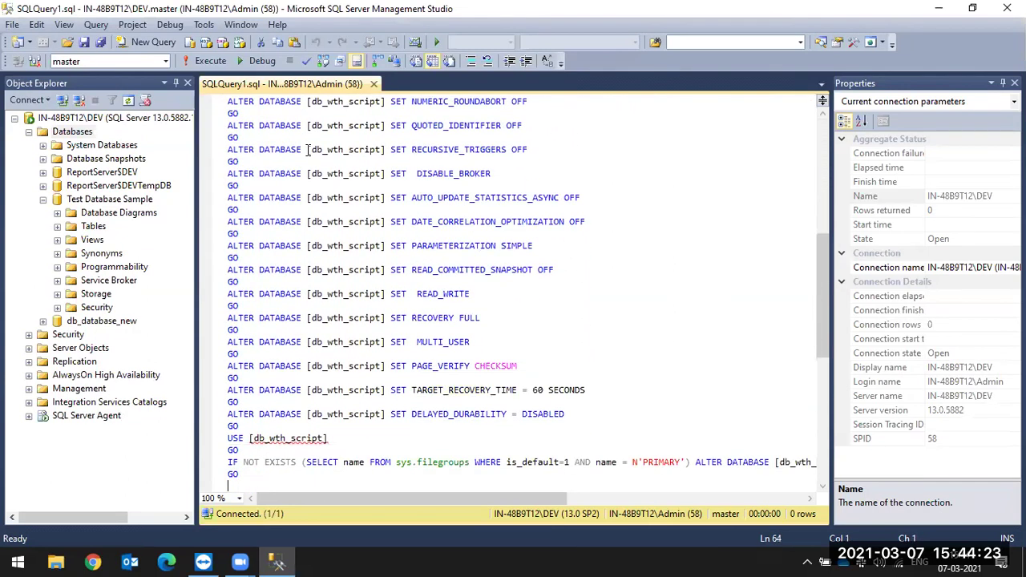
Execute the db_wth_script creation script and refresh the Databases list
{"action": "left_click", "coordinate": [192, 64]}
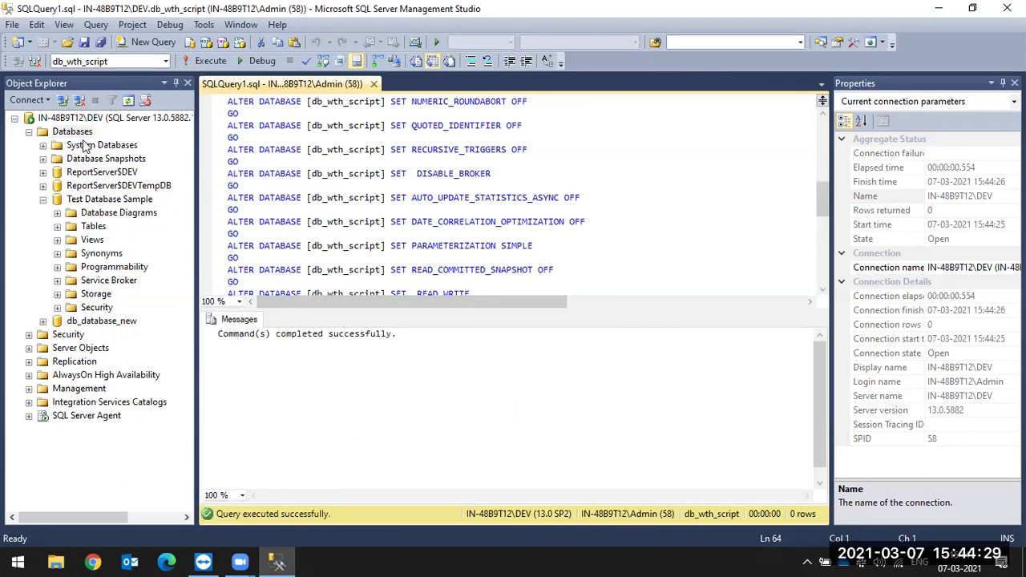
{"action": "left_click", "coordinate": [129, 101]}
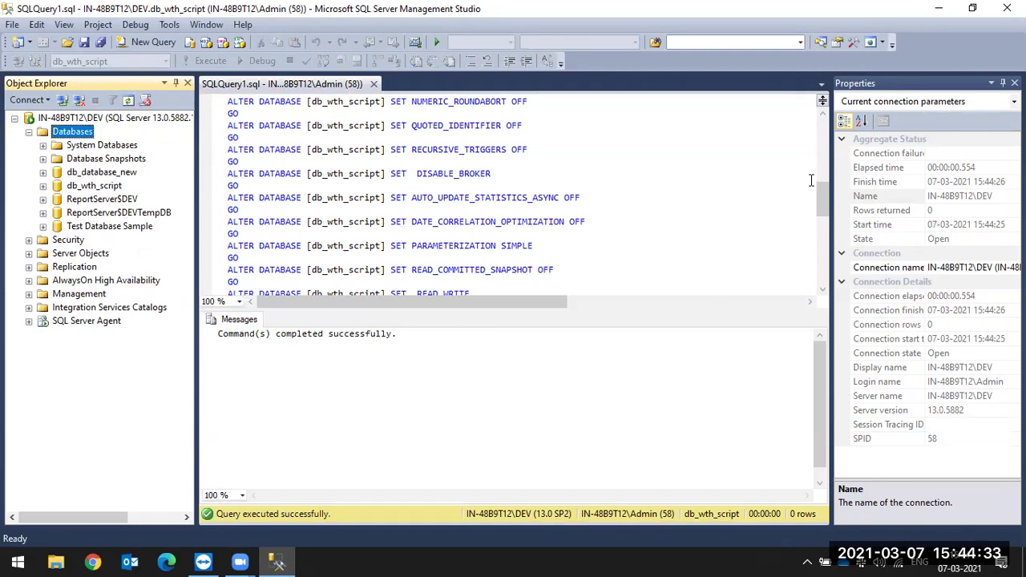
Close the Properties pane and refresh the database tree to locate the db_wth_script database
{"action": "left_click", "coordinate": [1014, 83]}
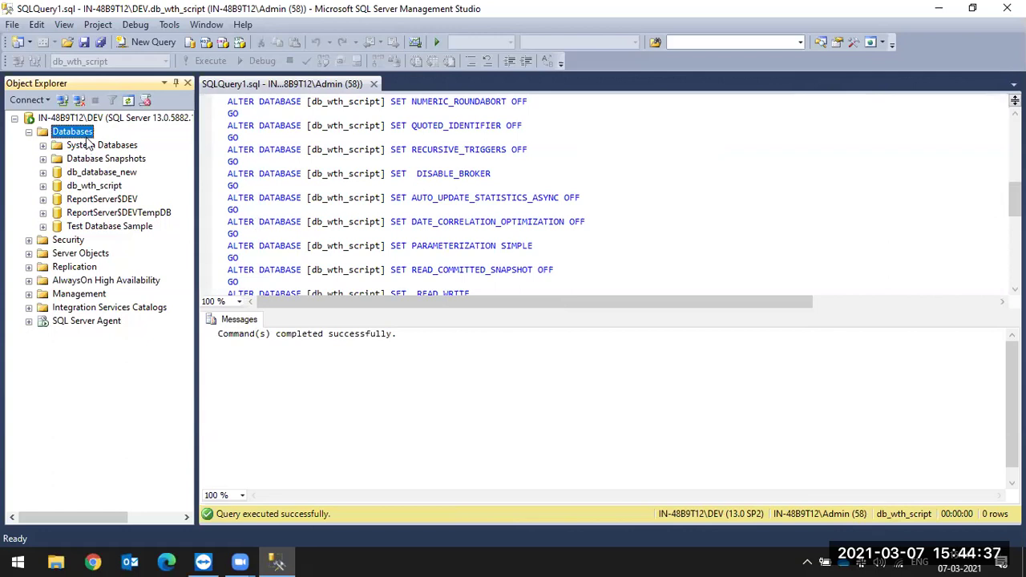
{"action": "left_click", "coordinate": [129, 101]}
{"action": "left_click", "coordinate": [98, 187]}
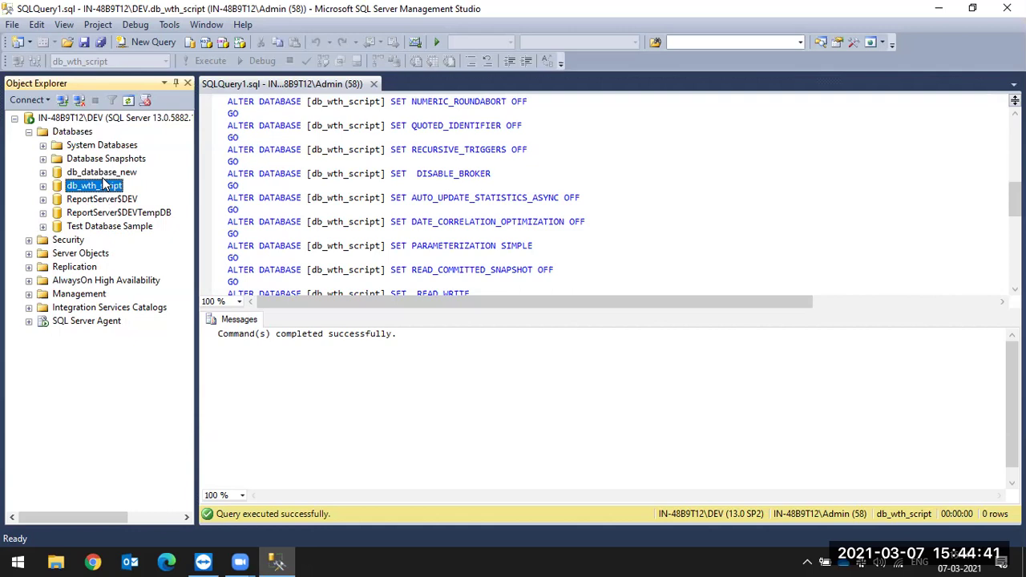
Rename the db_database_new database as db_database_GUI
{"action": "key", "text": "Up"}
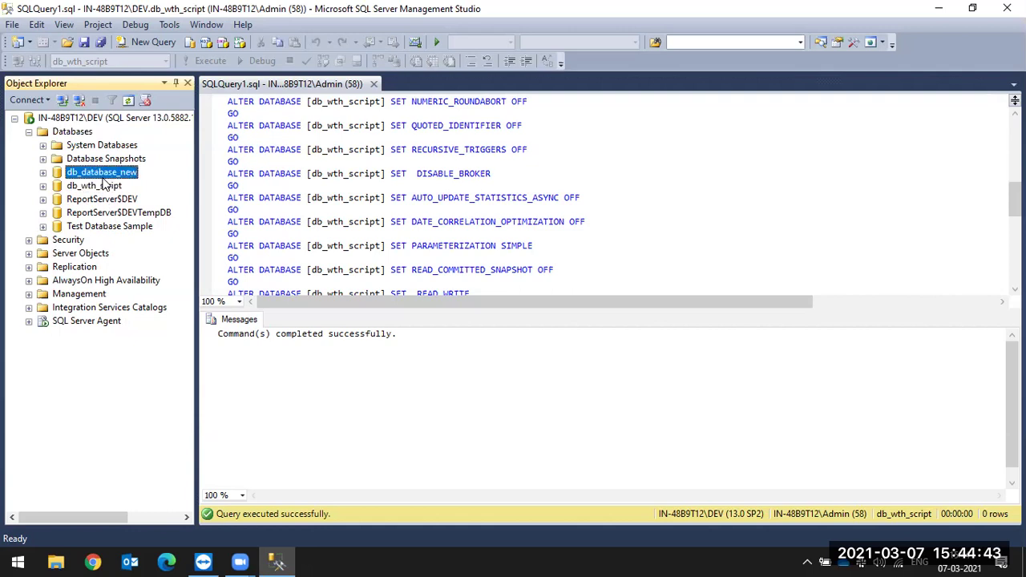
{"action": "left_click", "coordinate": [103, 174]}
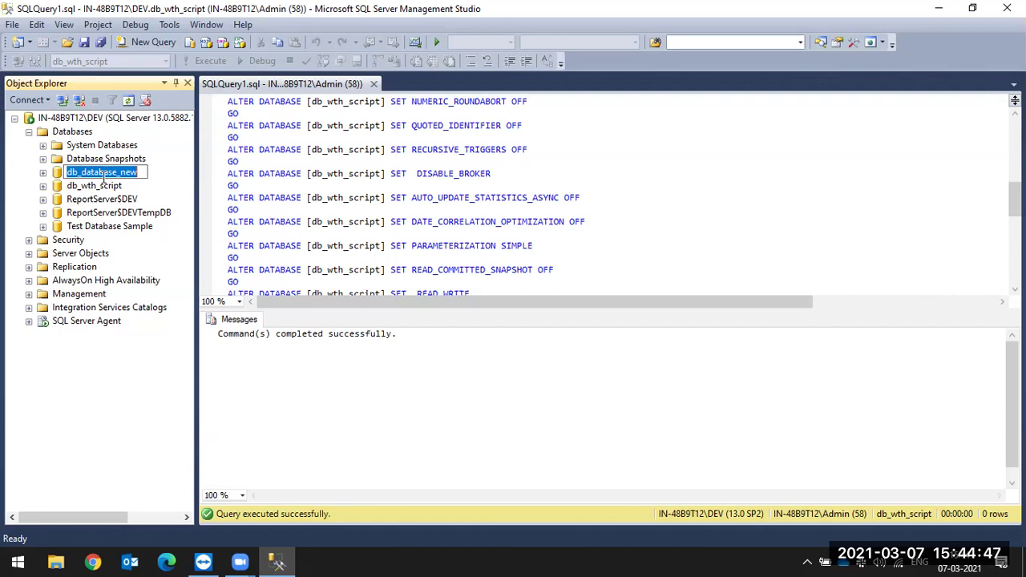
{"action": "key", "text": "End"}
{"action": "key", "text": "BackSpace"}
{"action": "key", "text": "BackSpace"}
{"action": "key", "text": "BackSpace"}
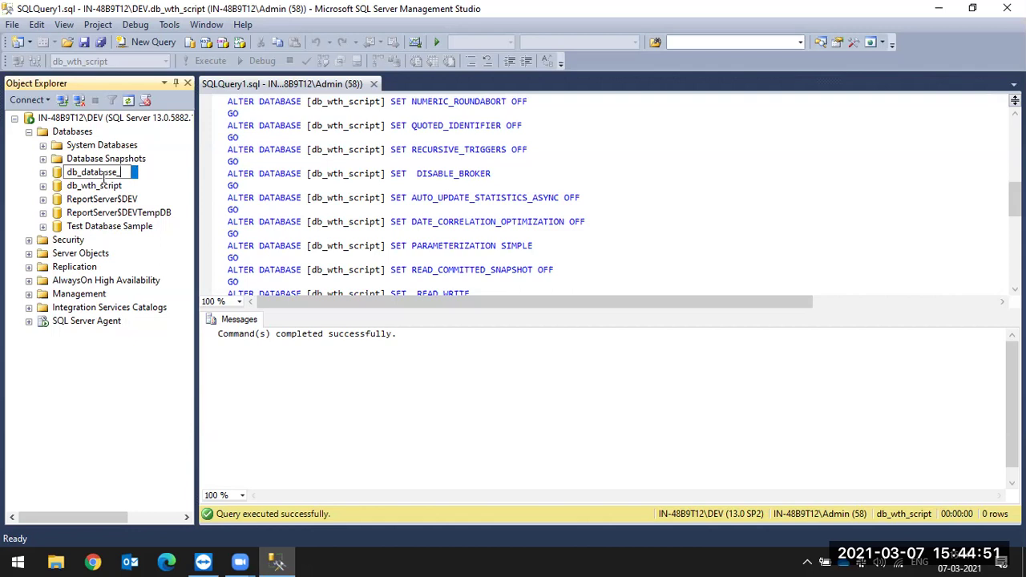
{"action": "type", "text": "GUI"}
{"action": "left_click", "coordinate": [98, 190]}
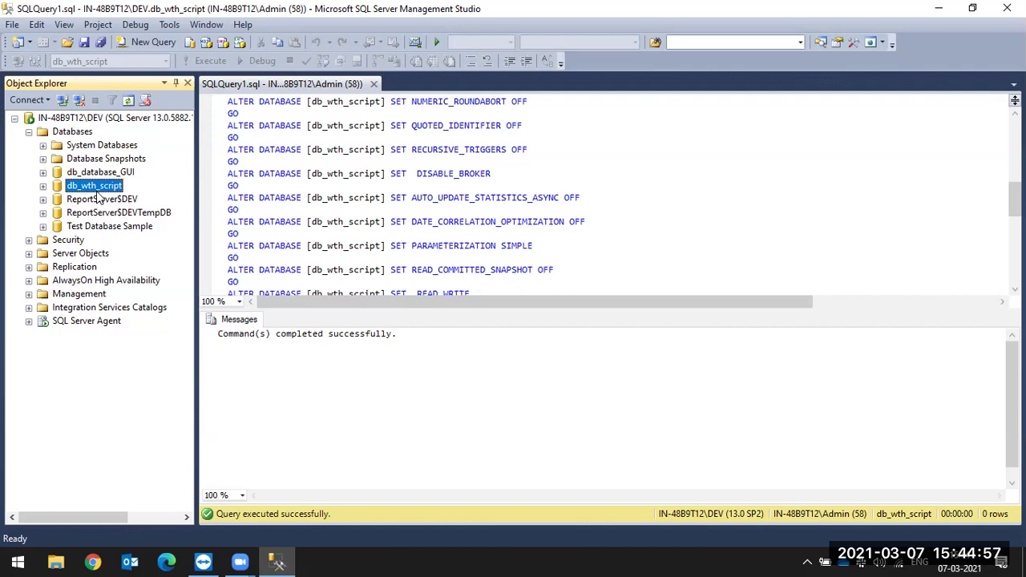
Replace the "database" part of the db_database_GUI name with "wth" so the database is called db_wth_GUI
{"action": "left_click", "coordinate": [97, 188]}
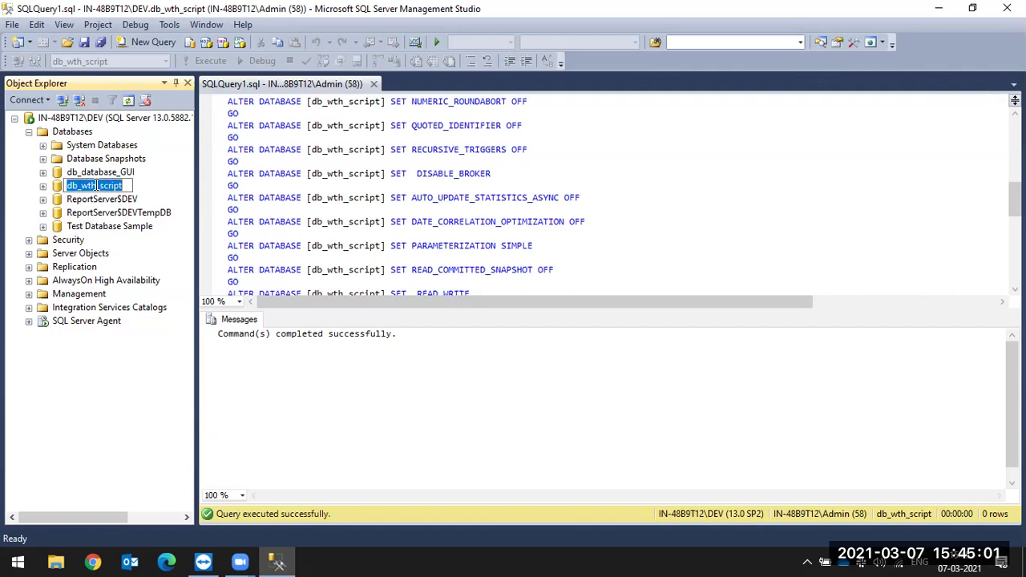
{"action": "left_click", "coordinate": [102, 173]}
{"action": "left_click", "coordinate": [103, 173]}
{"action": "left_click", "coordinate": [102, 172]}
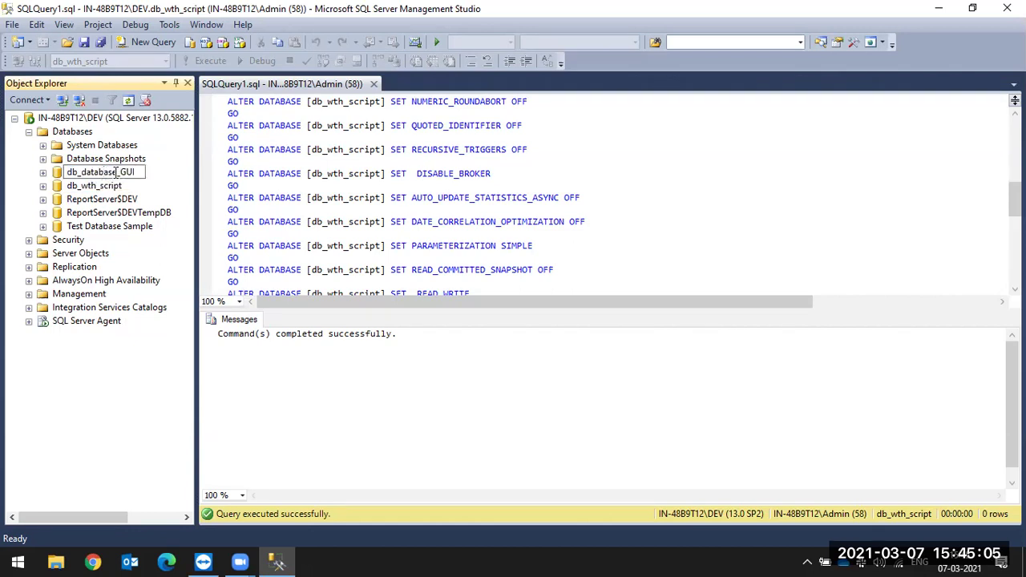
{"action": "key", "text": "BackSpace"}
{"action": "key", "text": "BackSpace"}
{"action": "key", "text": "BackSpace"}
{"action": "key", "text": "BackSpace"}
{"action": "key", "text": "BackSpace"}
{"action": "key", "text": "BackSpace"}
{"action": "key", "text": "BackSpace"}
{"action": "key", "text": "BackSpace"}
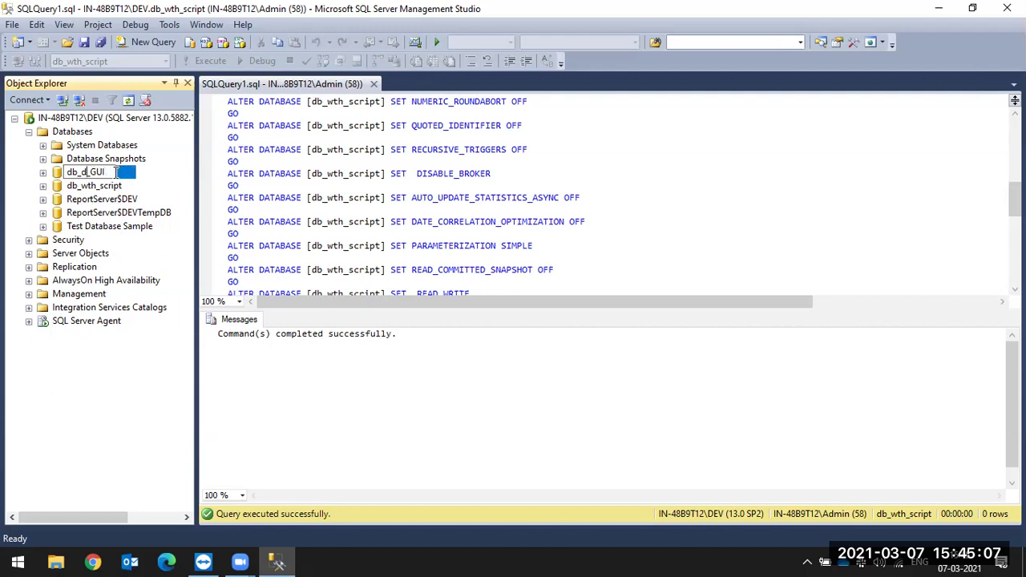
{"action": "type", "text": "wth"}
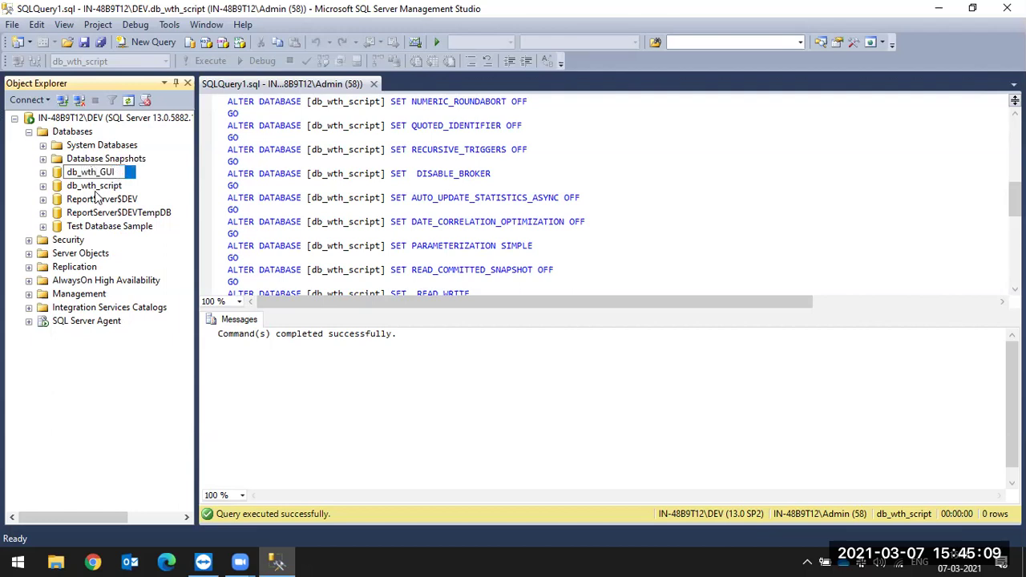
{"action": "left_click", "coordinate": [95, 191]}
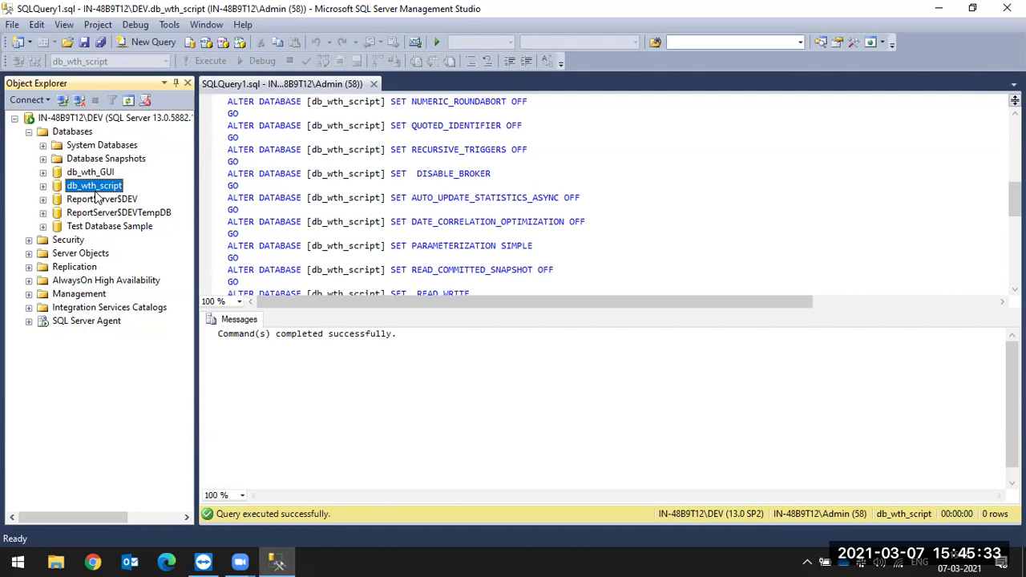
Open a new query window connected to the db_wth_GUI database
{"action": "left_click", "coordinate": [93, 176]}
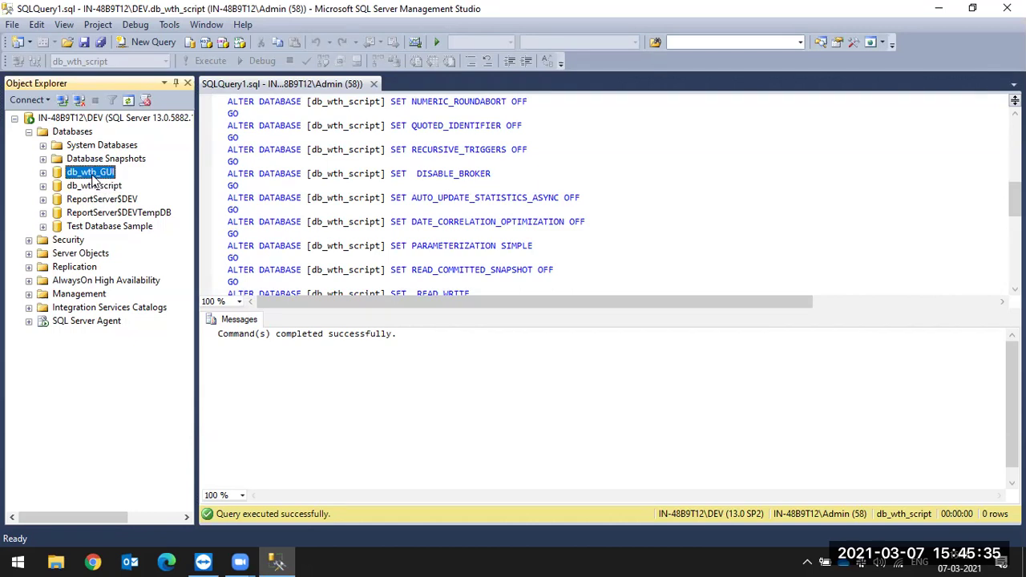
{"action": "right_click", "coordinate": [93, 179]}
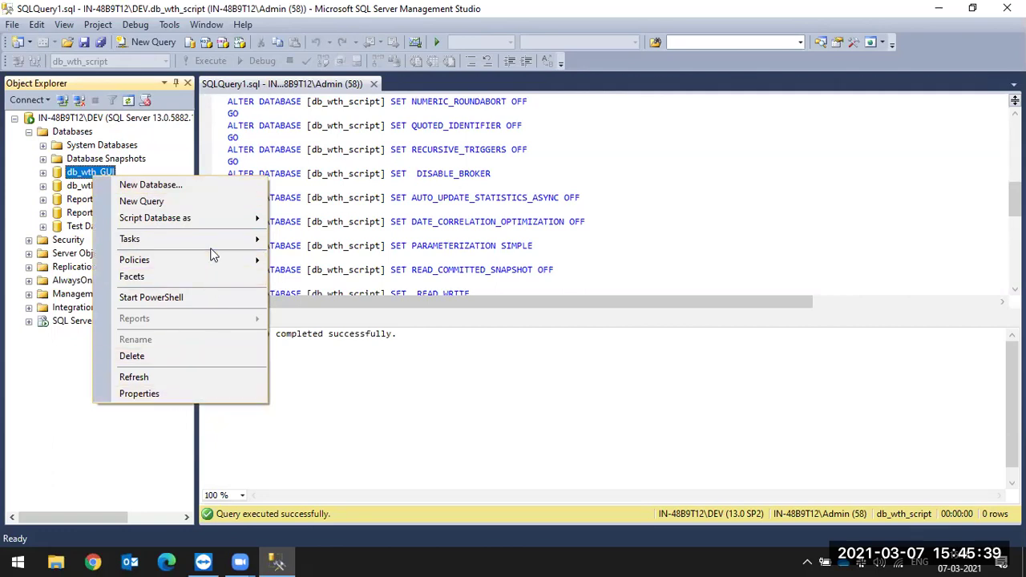
{"action": "left_click", "coordinate": [152, 205]}
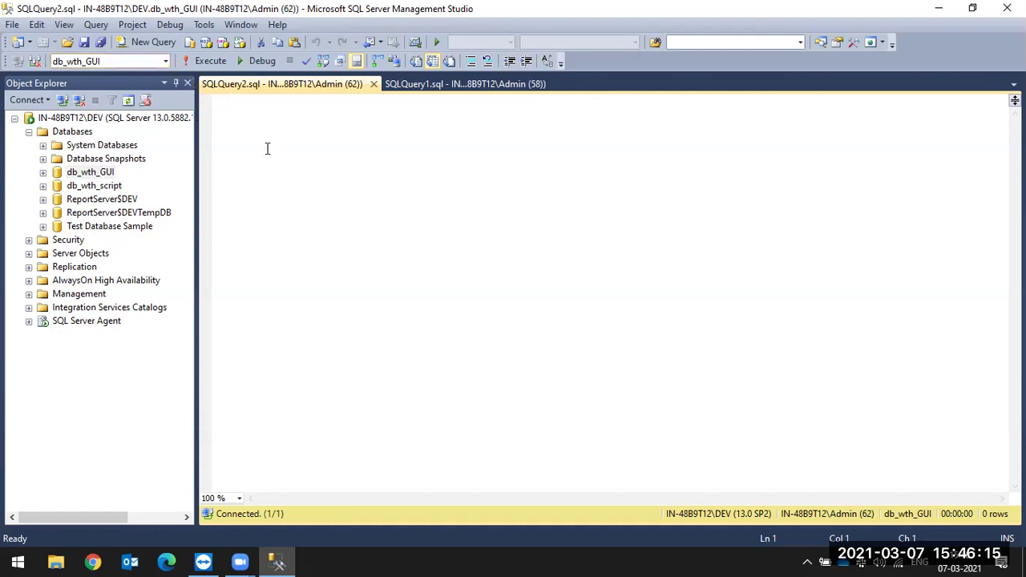
{"action": "right_click", "coordinate": [94, 175]}
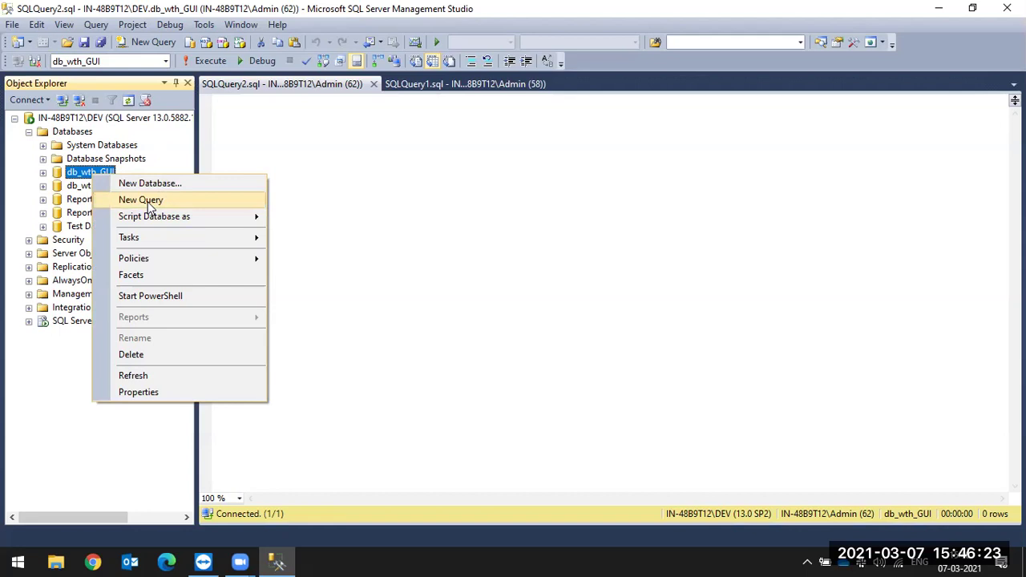
{"action": "left_click", "coordinate": [276, 96]}
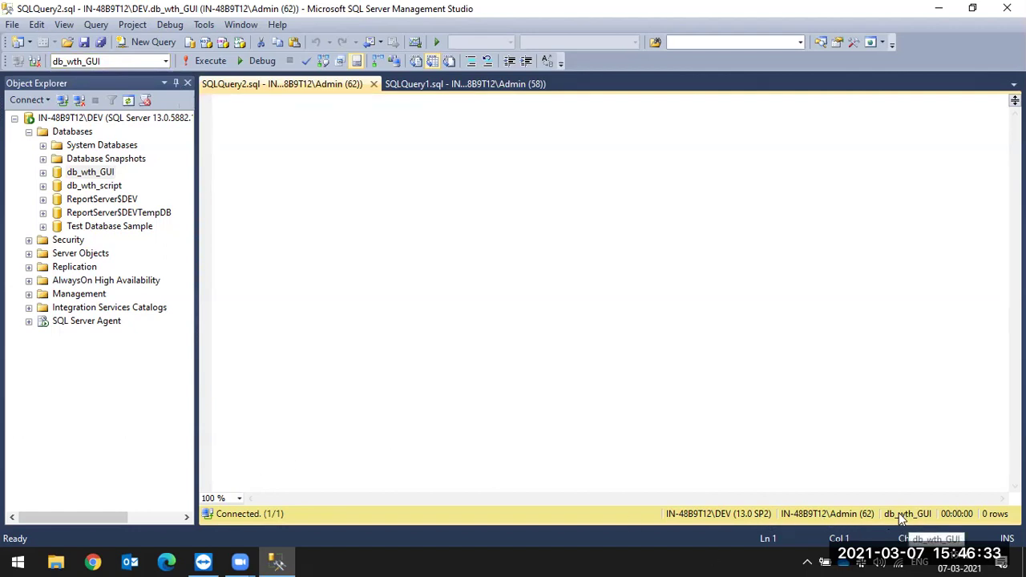
Look at the server names offered for changing the query's connection, and cancel without reconnecting
{"action": "right_click", "coordinate": [330, 214]}
{"action": "mouse_move", "coordinate": [485, 313]}
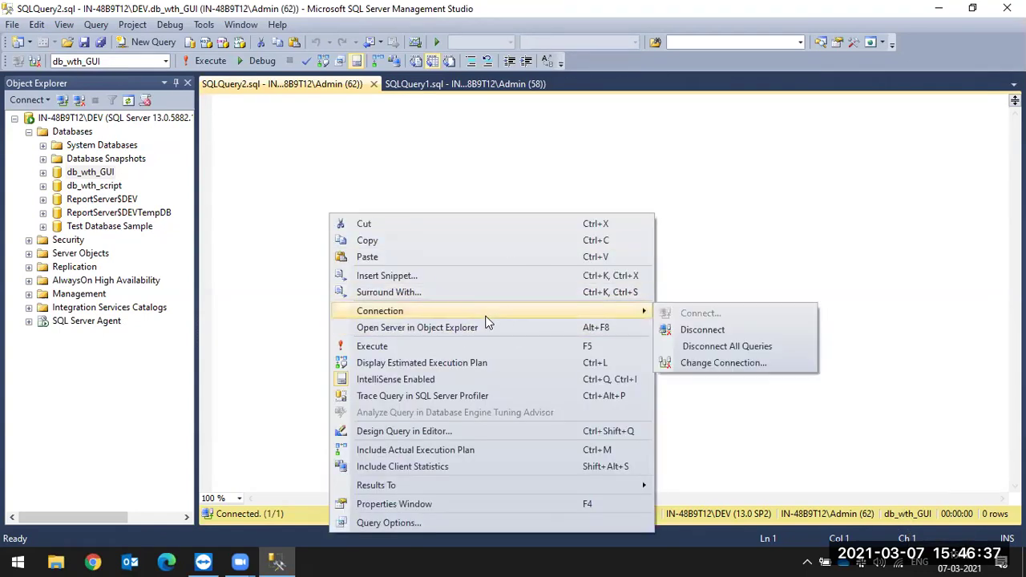
{"action": "left_click", "coordinate": [705, 365]}
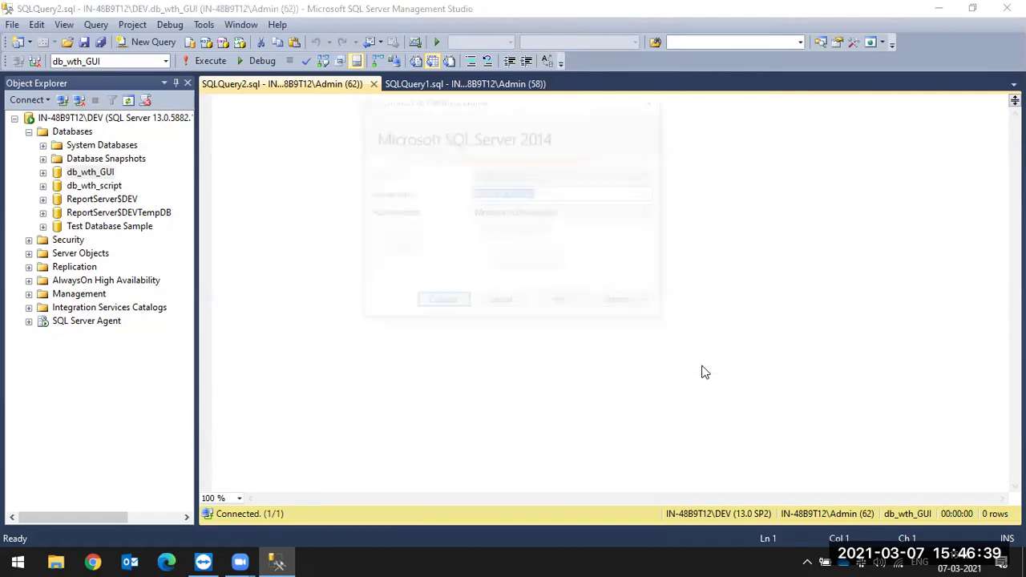
{"action": "left_click", "coordinate": [653, 194]}
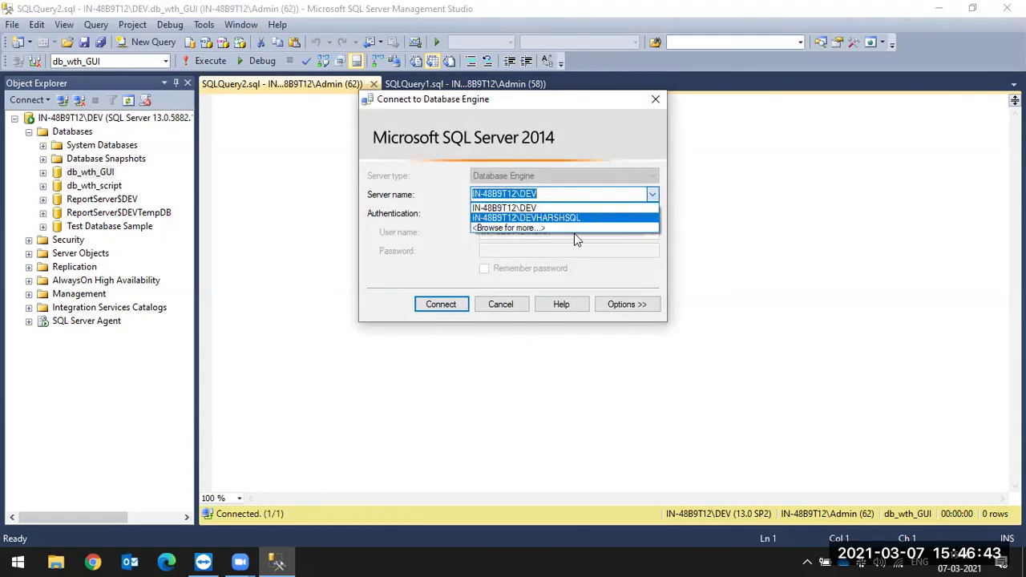
{"action": "left_click", "coordinate": [499, 304]}
{"action": "left_click", "coordinate": [486, 307]}
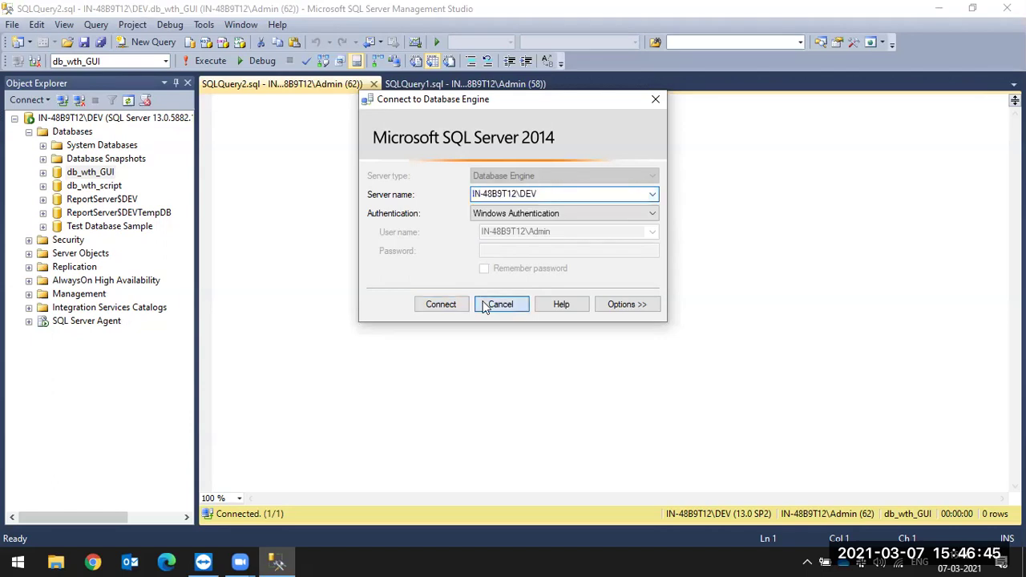
Switch the query window's active database to db_wth_script
{"action": "left_click", "coordinate": [166, 62]}
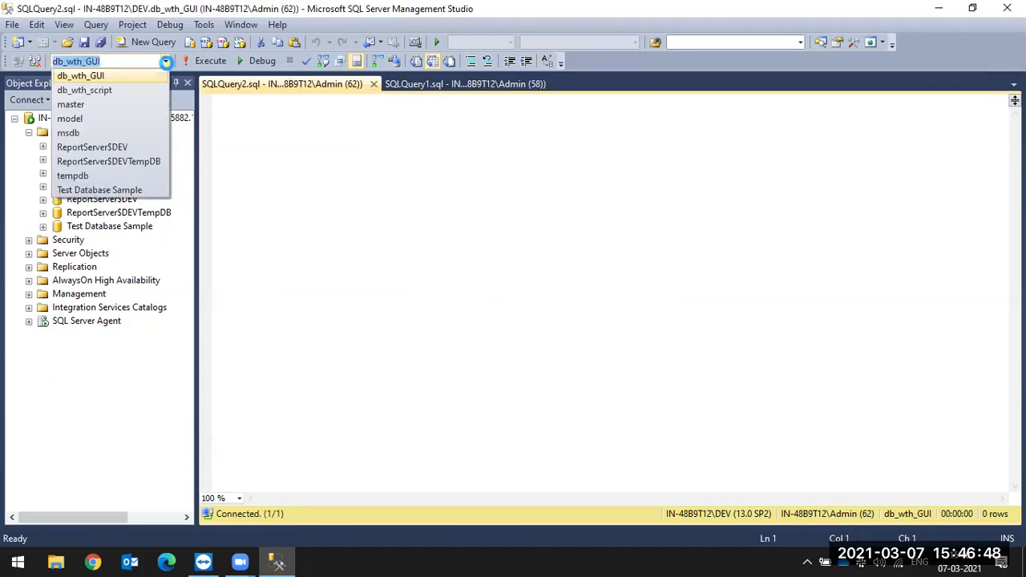
{"action": "left_click", "coordinate": [111, 90]}
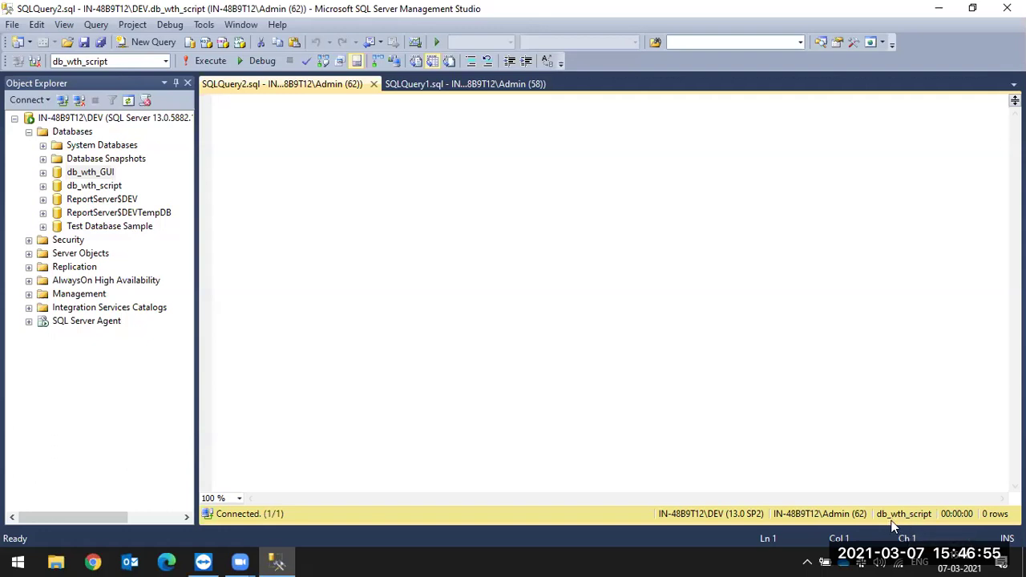
Revisit the Change Connection option and examine the list of databases available to the query, keeping db_wth_script selected
{"action": "right_click", "coordinate": [598, 342]}
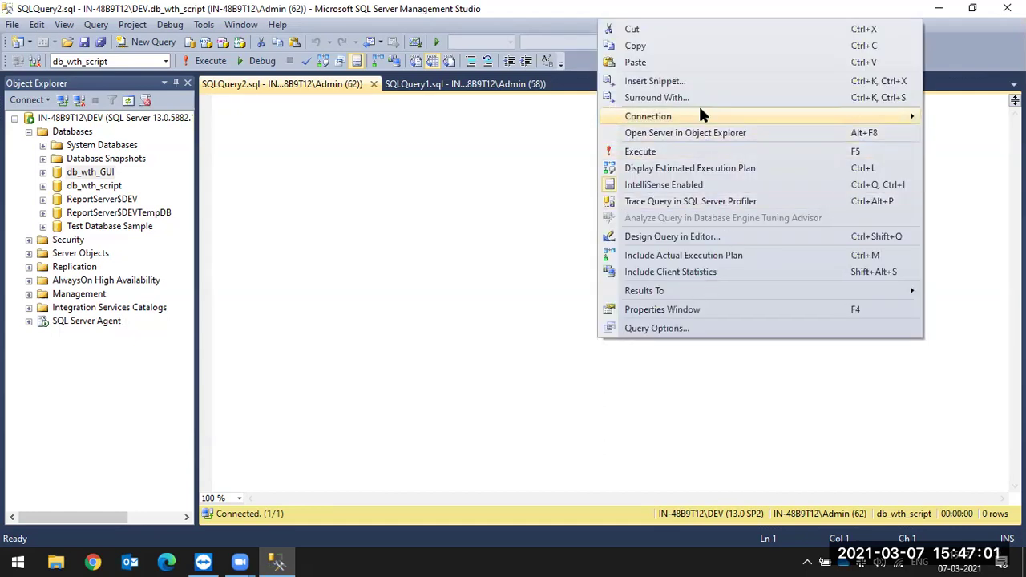
{"action": "mouse_move", "coordinate": [643, 119]}
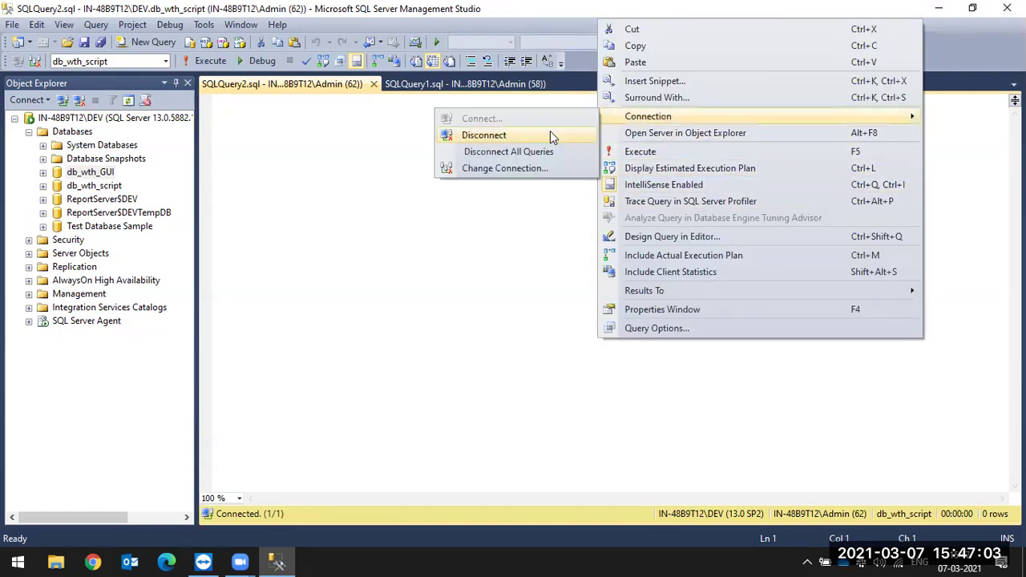
{"action": "left_click", "coordinate": [520, 168]}
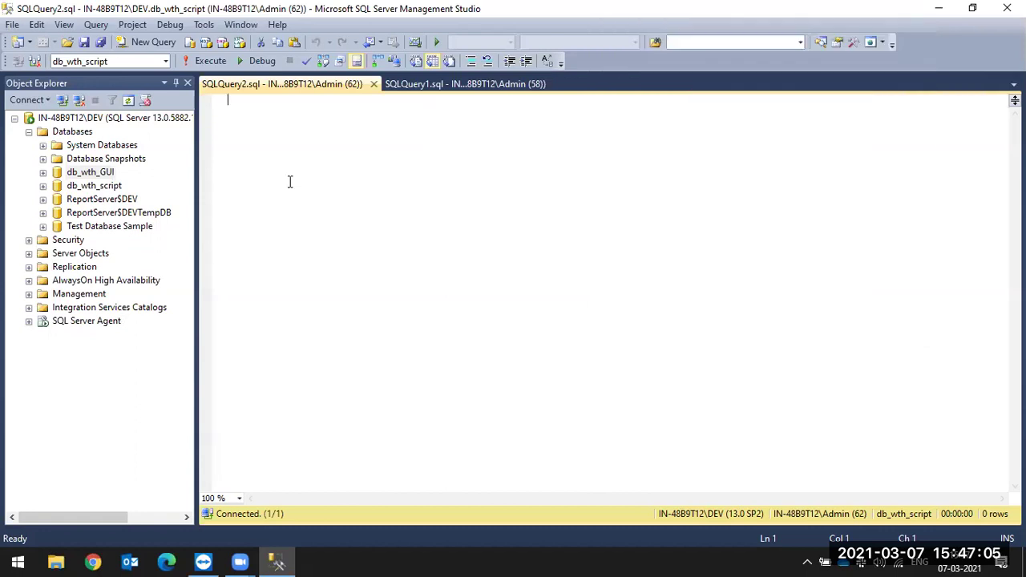
{"action": "left_click", "coordinate": [165, 62]}
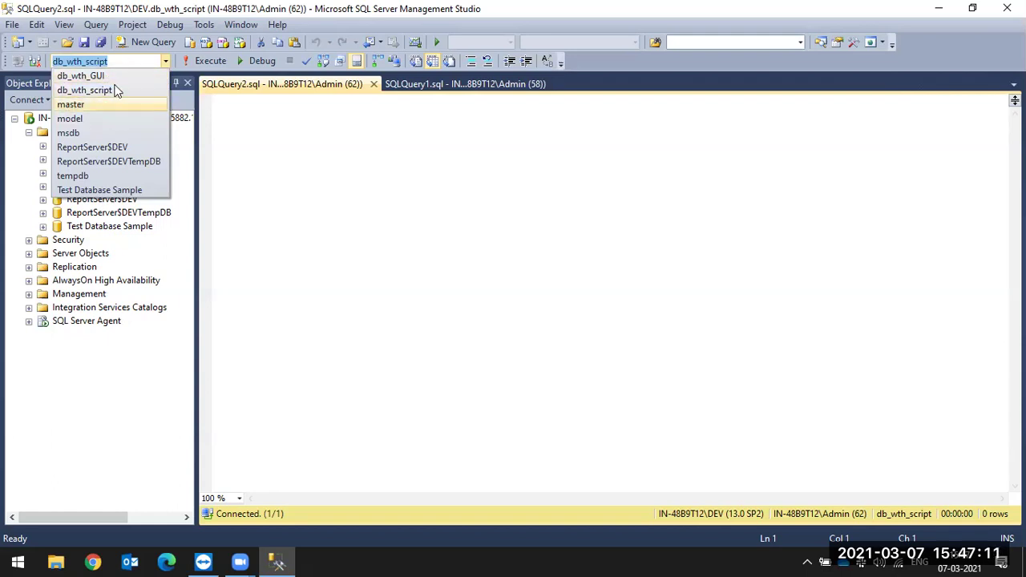
{"action": "left_click", "coordinate": [314, 201]}
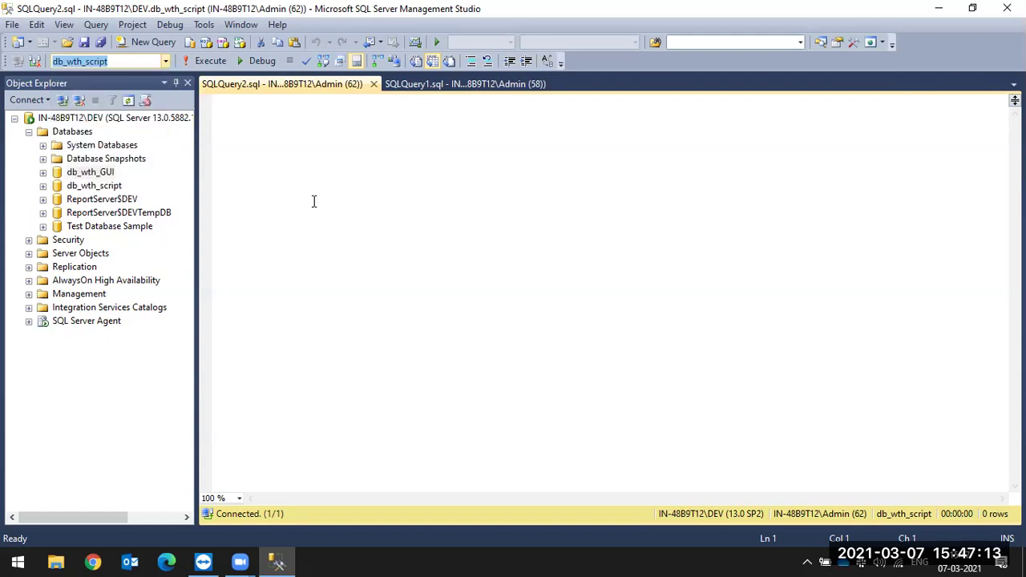
{"action": "left_click", "coordinate": [279, 186]}
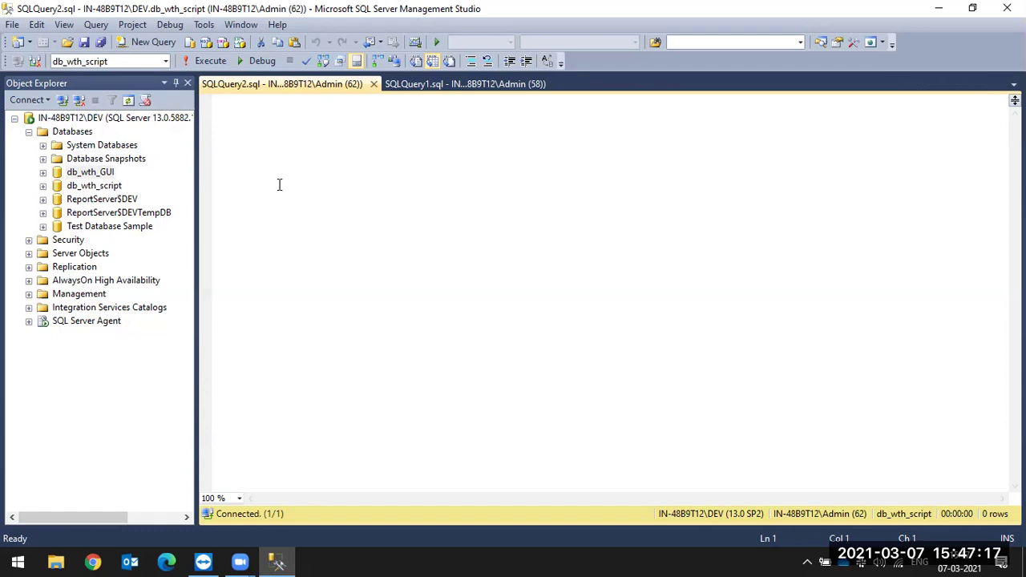
Review the scripting options and administrative tasks for db_wth_GUI, and take that database offline
{"action": "right_click", "coordinate": [94, 172]}
{"action": "mouse_move", "coordinate": [138, 215]}
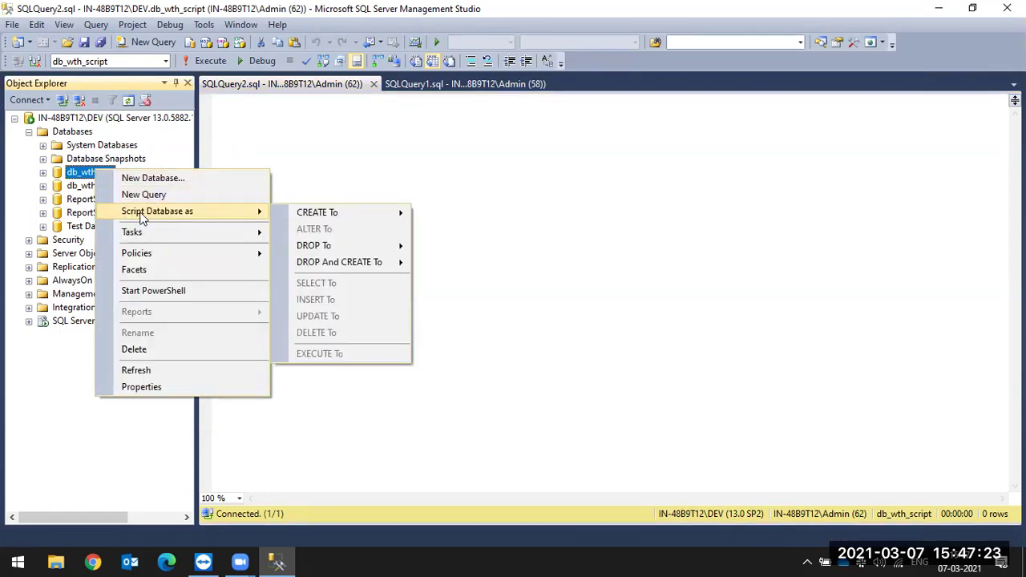
{"action": "mouse_move", "coordinate": [323, 210]}
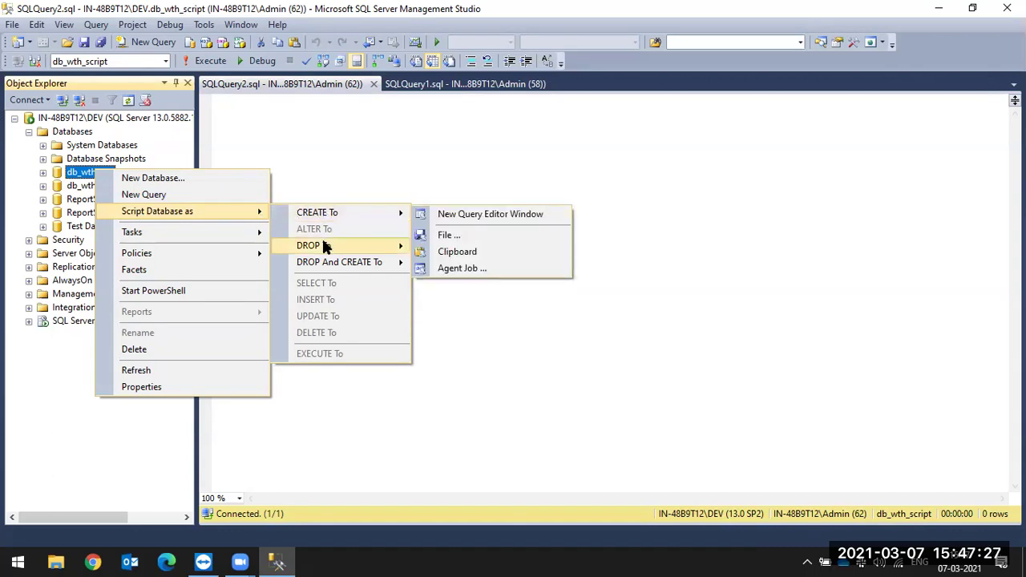
{"action": "mouse_move", "coordinate": [359, 264]}
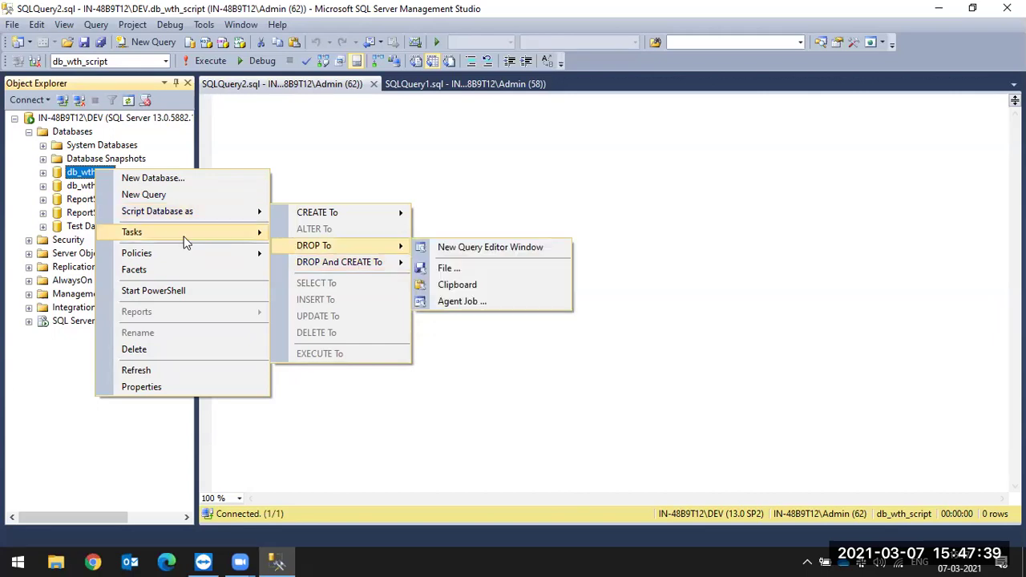
{"action": "mouse_move", "coordinate": [190, 230]}
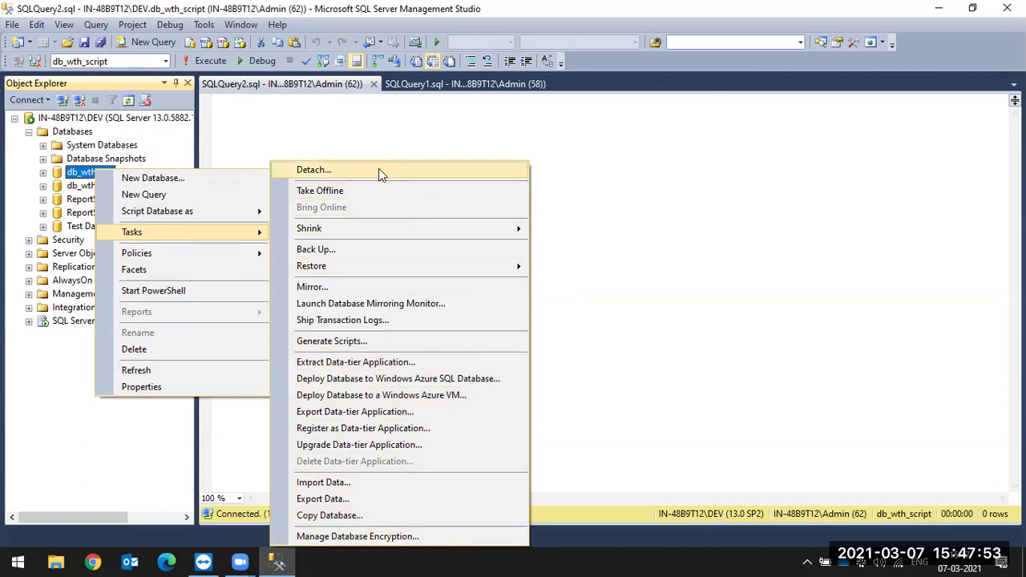
{"action": "left_click", "coordinate": [335, 191]}
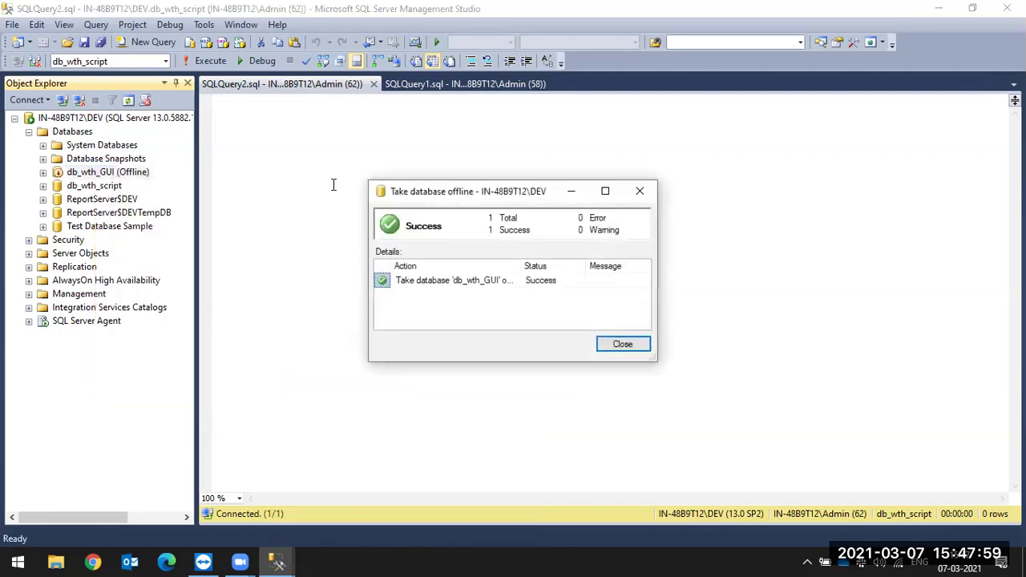
{"action": "left_click", "coordinate": [636, 344]}
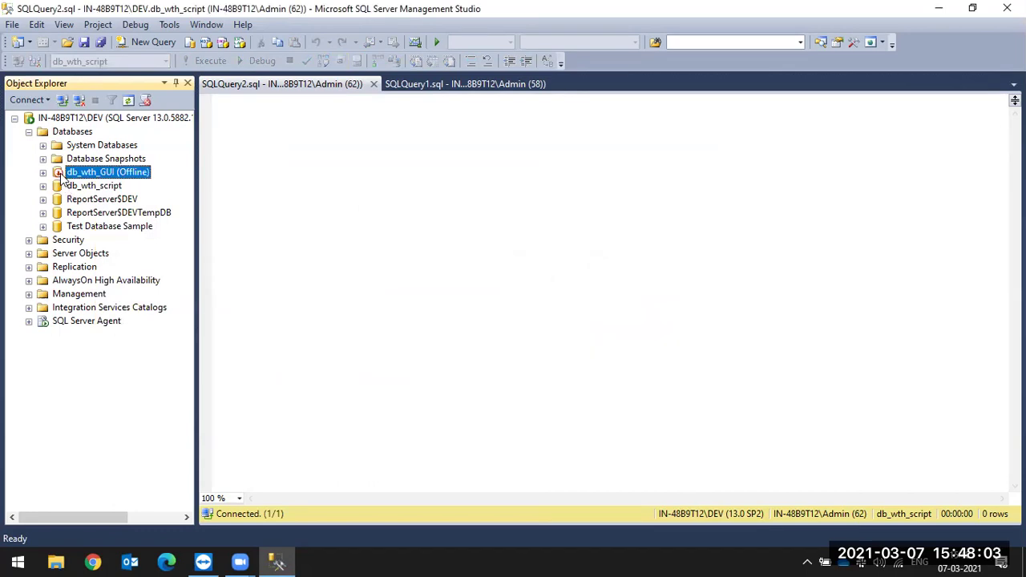
Bring the offline db_wth_GUI database back online through its administrative tasks, and dismiss the progress dialog
{"action": "right_click", "coordinate": [81, 164]}
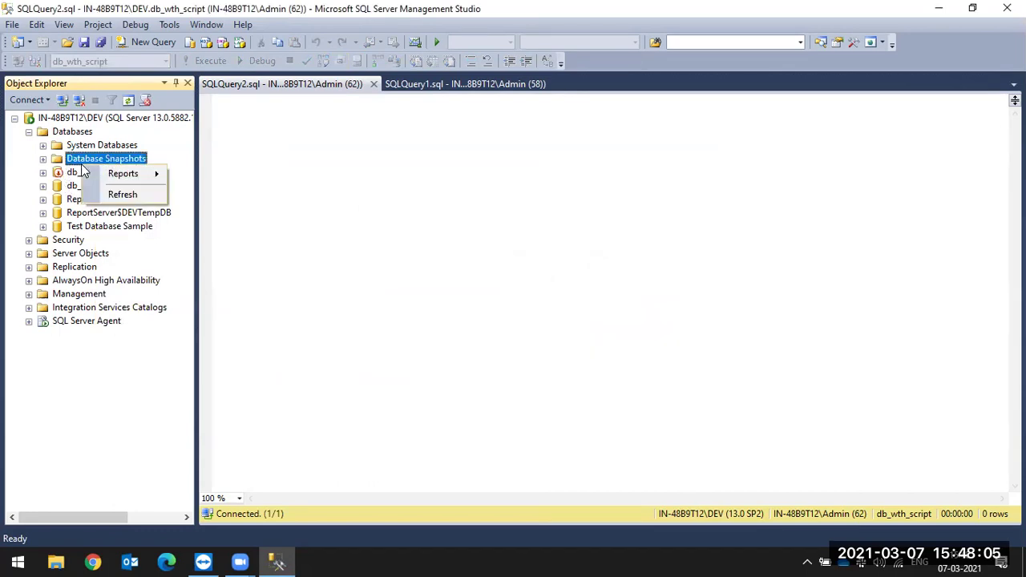
{"action": "left_click", "coordinate": [74, 173]}
{"action": "right_click", "coordinate": [71, 173]}
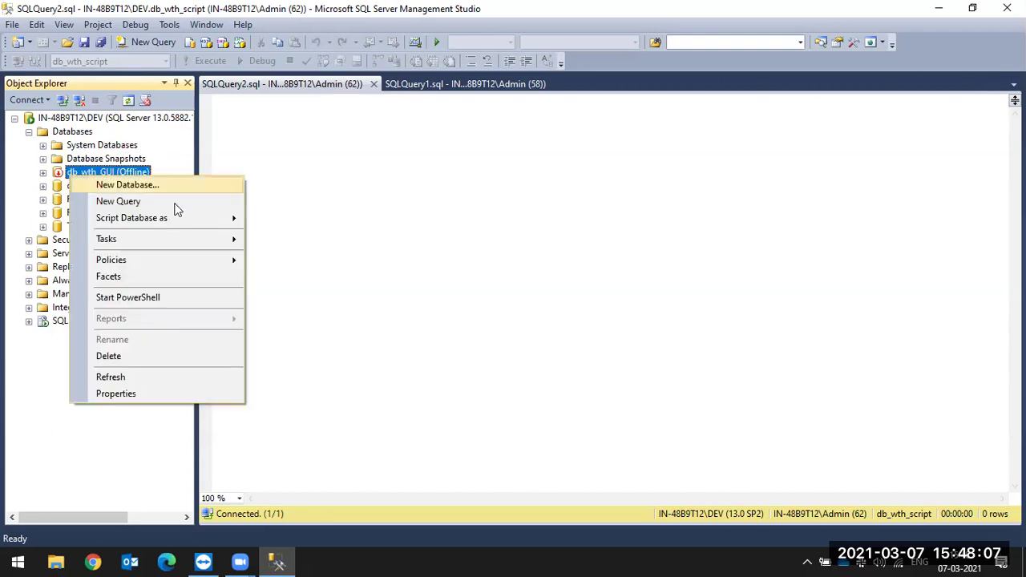
{"action": "mouse_move", "coordinate": [158, 245]}
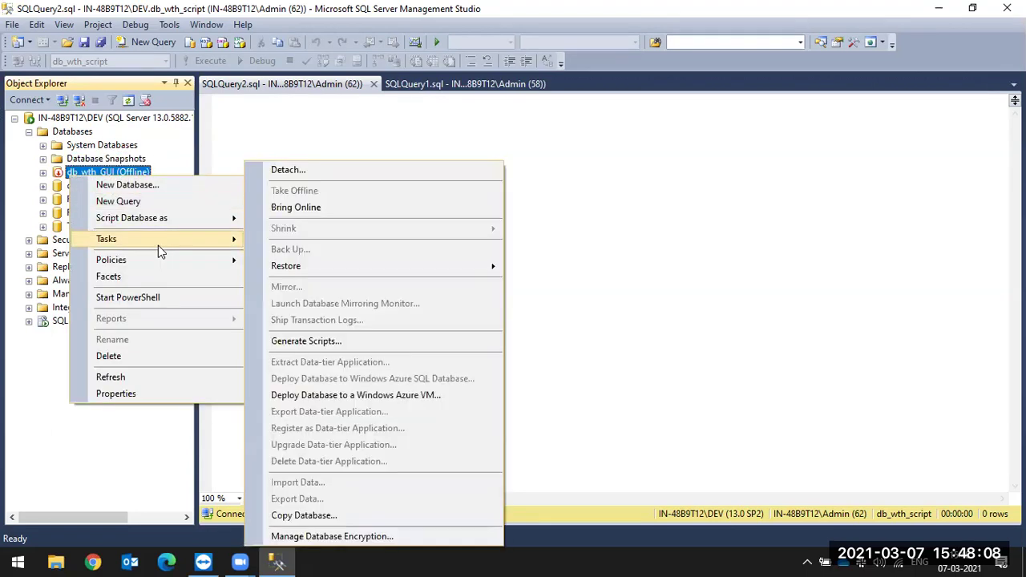
{"action": "left_click", "coordinate": [283, 210]}
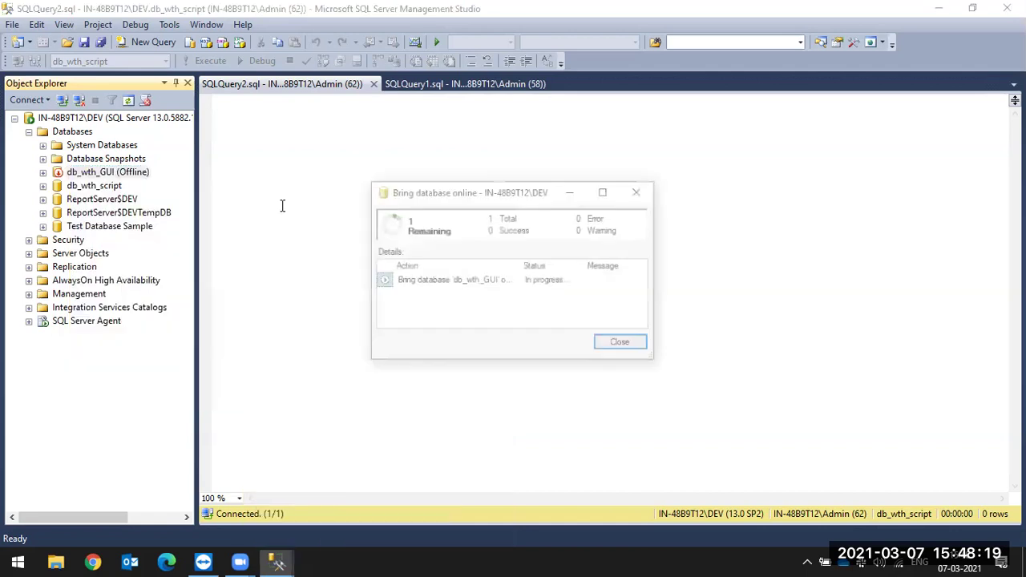
{"action": "left_click", "coordinate": [623, 346]}
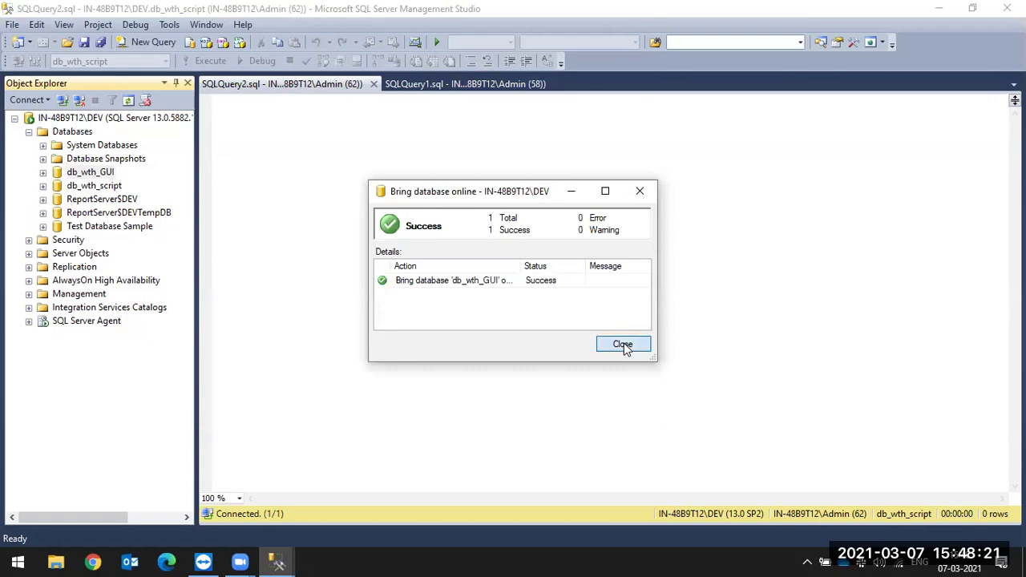
Take db_wth_GUI offline again through its administrative tasks and dismiss the progress dialog
{"action": "right_click", "coordinate": [109, 176]}
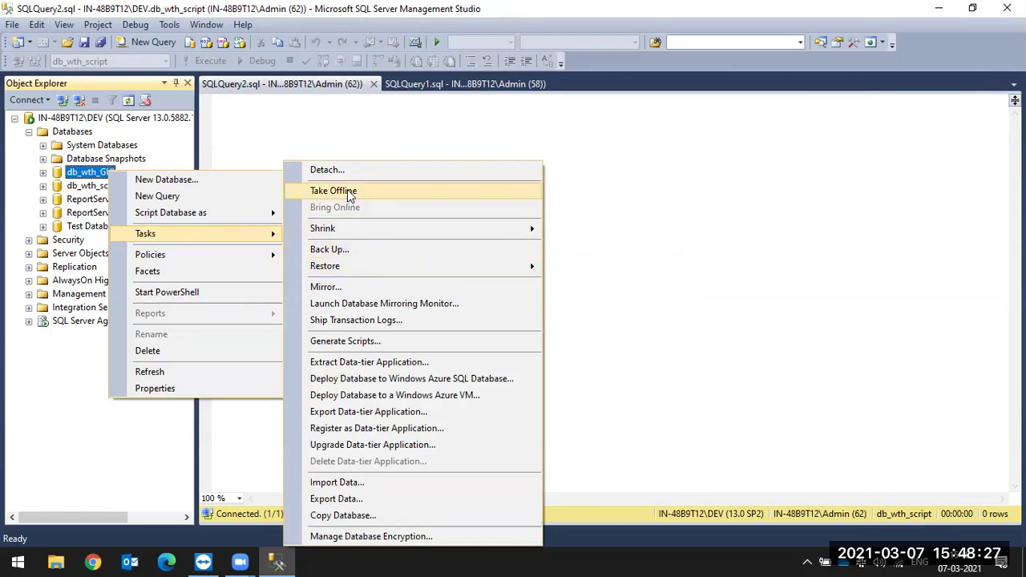
{"action": "left_click", "coordinate": [349, 191]}
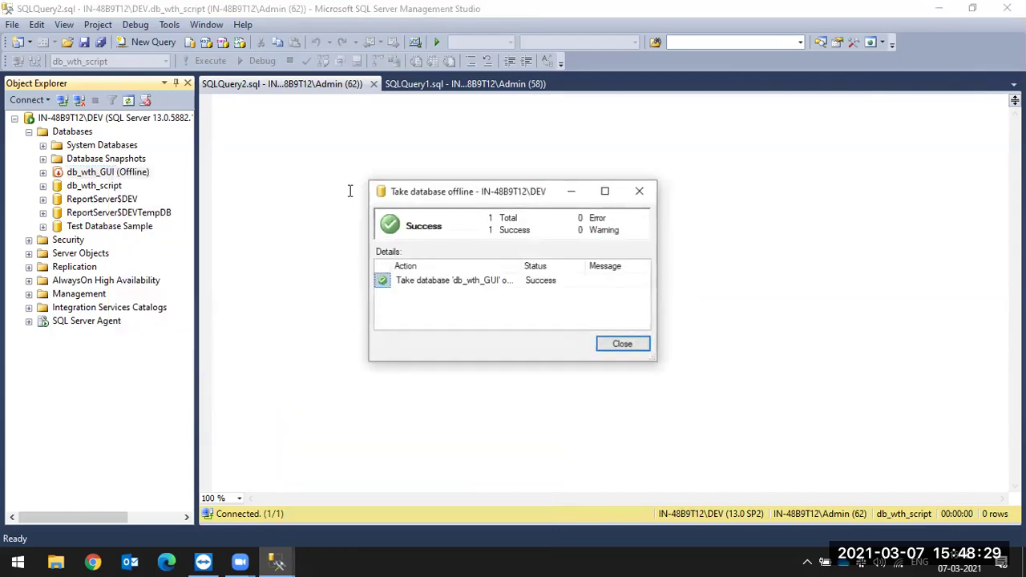
{"action": "left_click", "coordinate": [618, 345]}
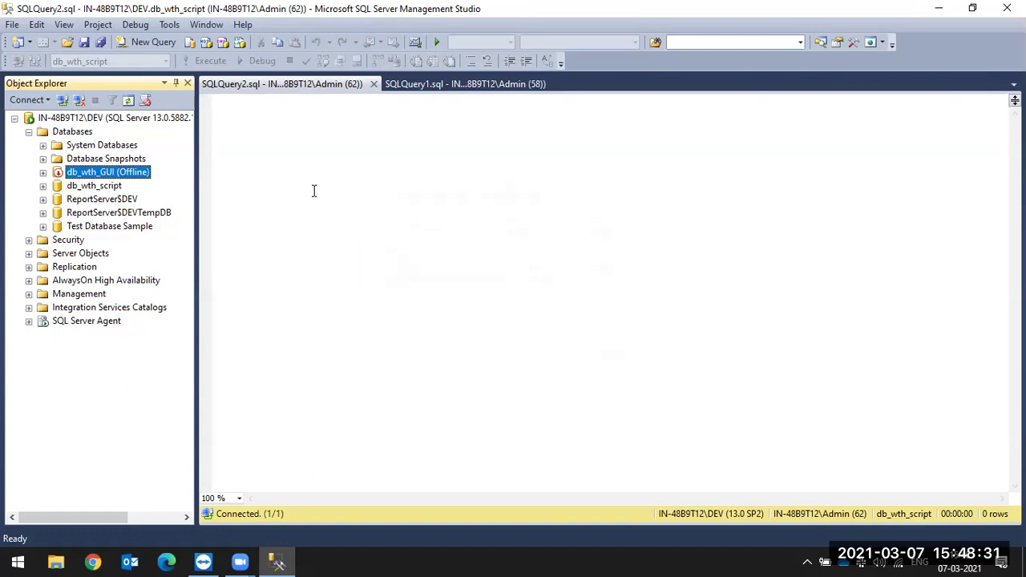
Write a script in SQLQuery2 reading "use master" followed by "alter database [db_wth_GUI] set online", inserting the database name from Object Explorer
{"action": "left_click", "coordinate": [273, 162]}
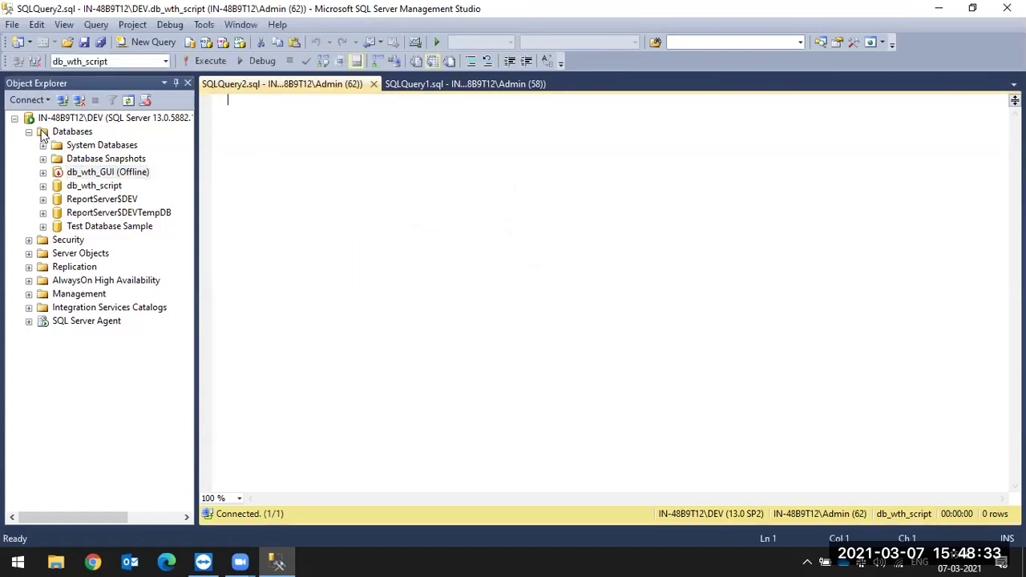
{"action": "left_click_drag", "start_coordinate": [94, 173], "coordinate": [270, 167]}
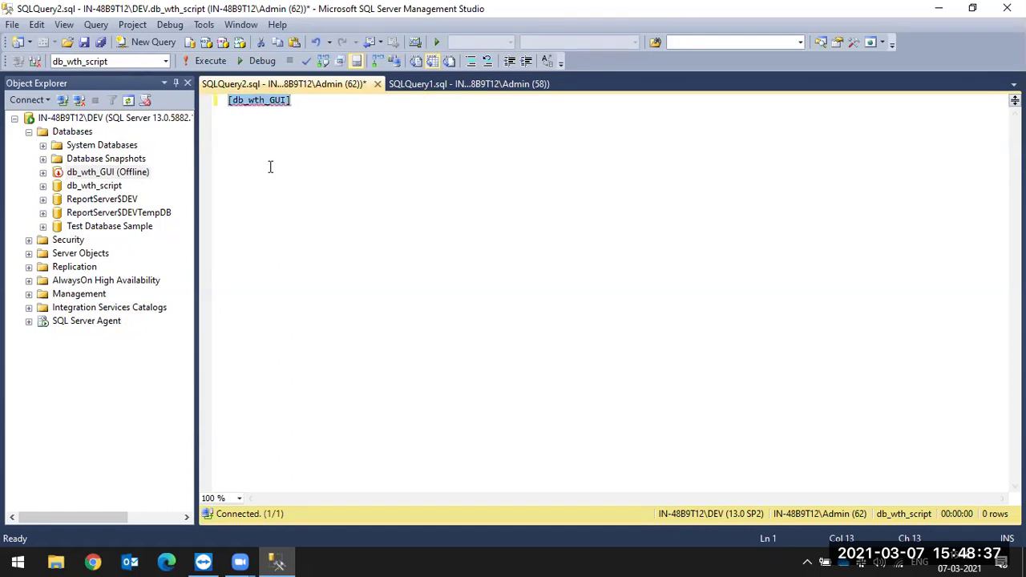
{"action": "key", "text": "Home"}
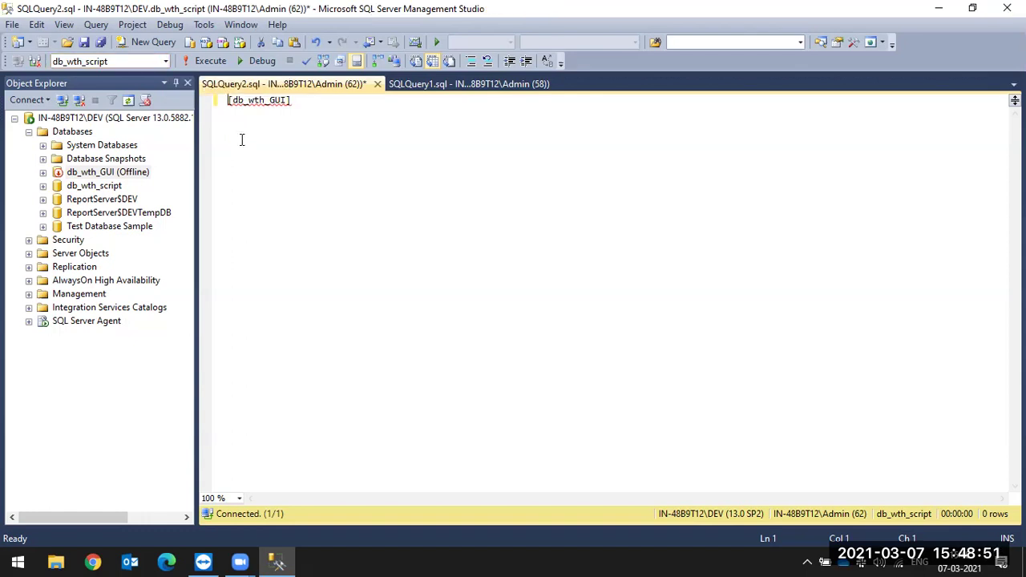
{"action": "type", "text": "use master"}
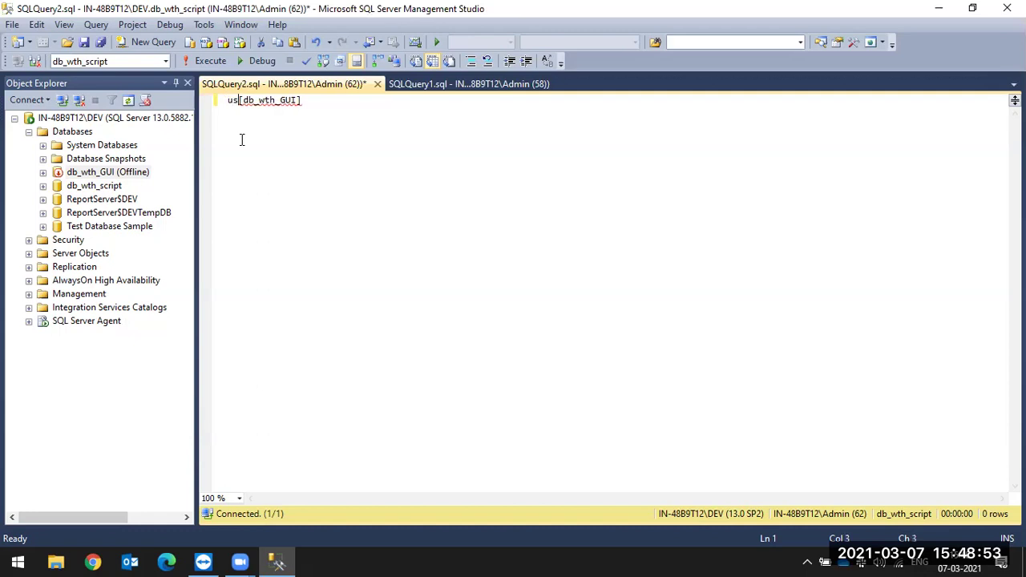
{"action": "key", "text": "Escape"}
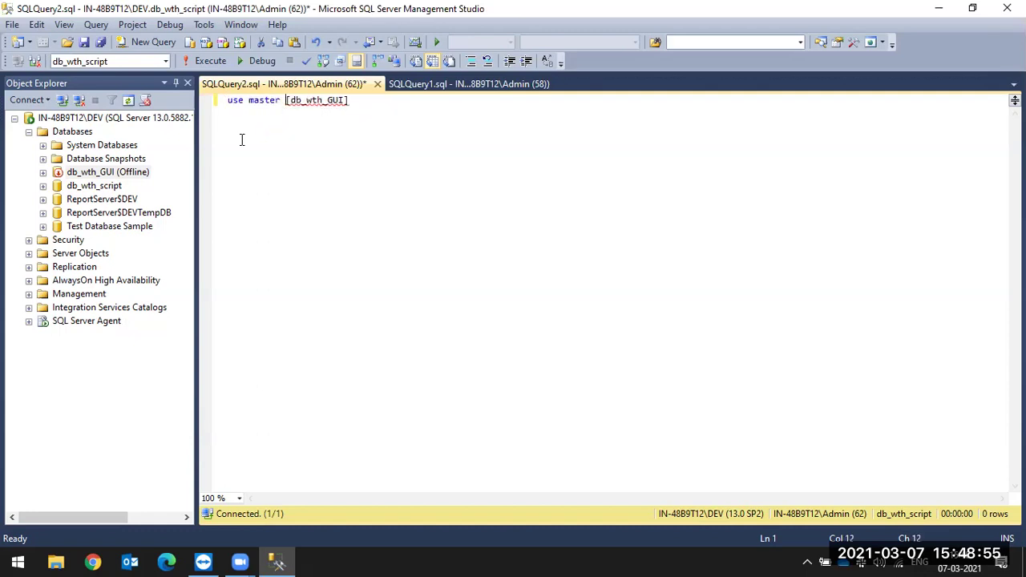
{"action": "key", "text": "Return"}
{"action": "key", "text": "Return"}
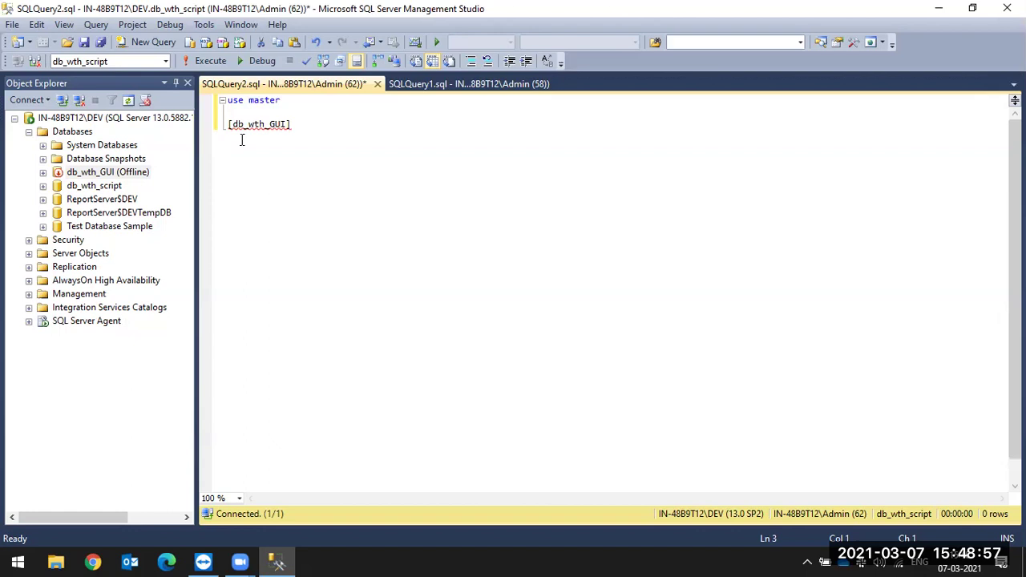
{"action": "type", "text": "alter "}
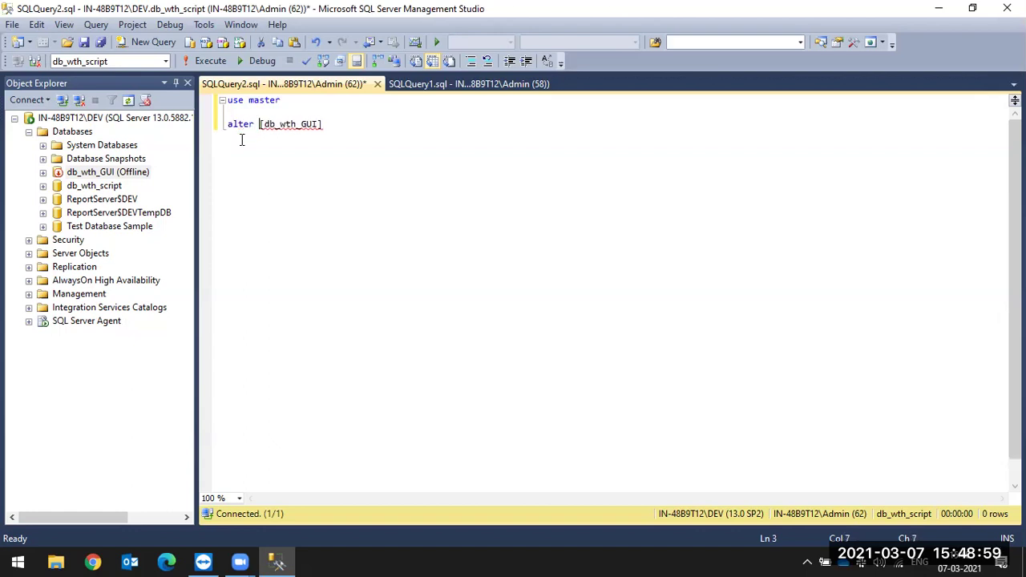
{"action": "type", "text": "database"}
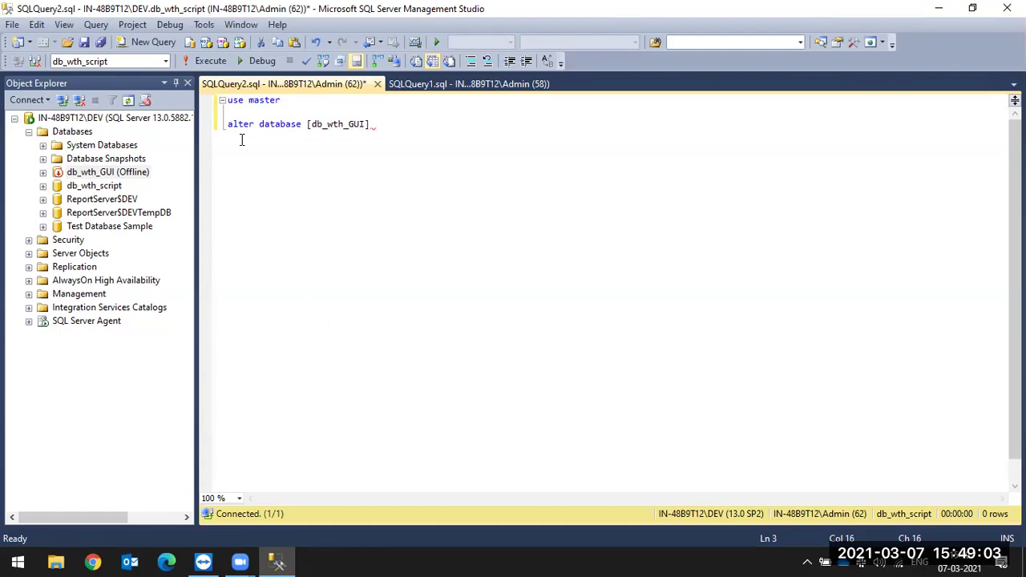
{"action": "key", "text": "End"}
{"action": "type", "text": "set online"}
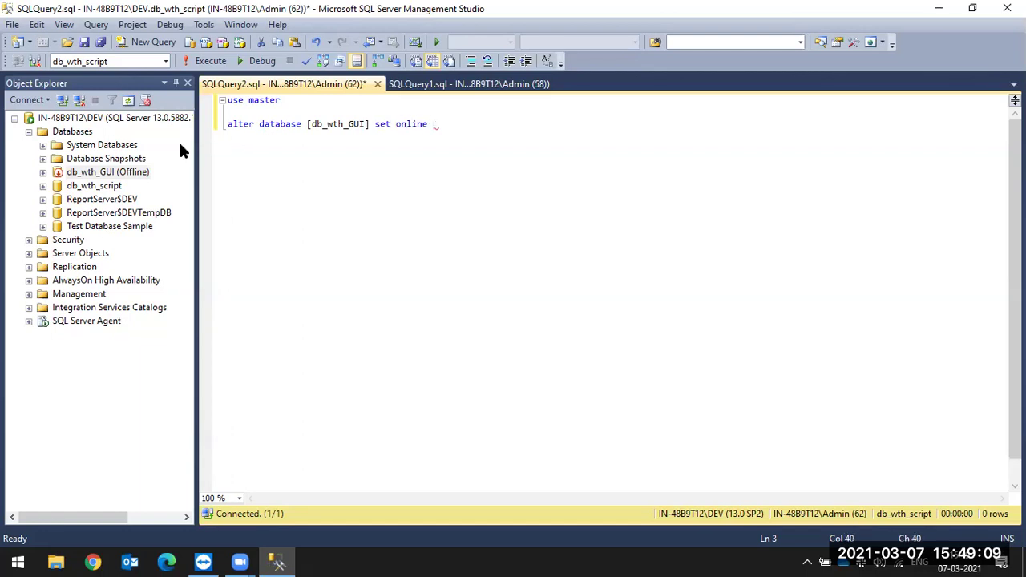
Execute the set online script and refresh the database list in Object Explorer
{"action": "left_click", "coordinate": [207, 62]}
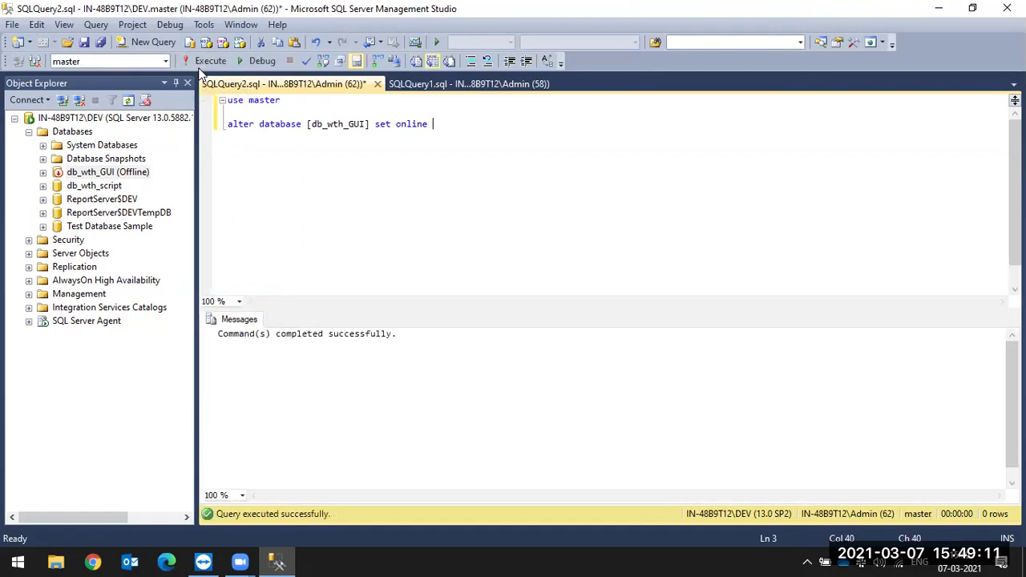
{"action": "left_click", "coordinate": [358, 257]}
{"action": "left_click", "coordinate": [127, 101]}
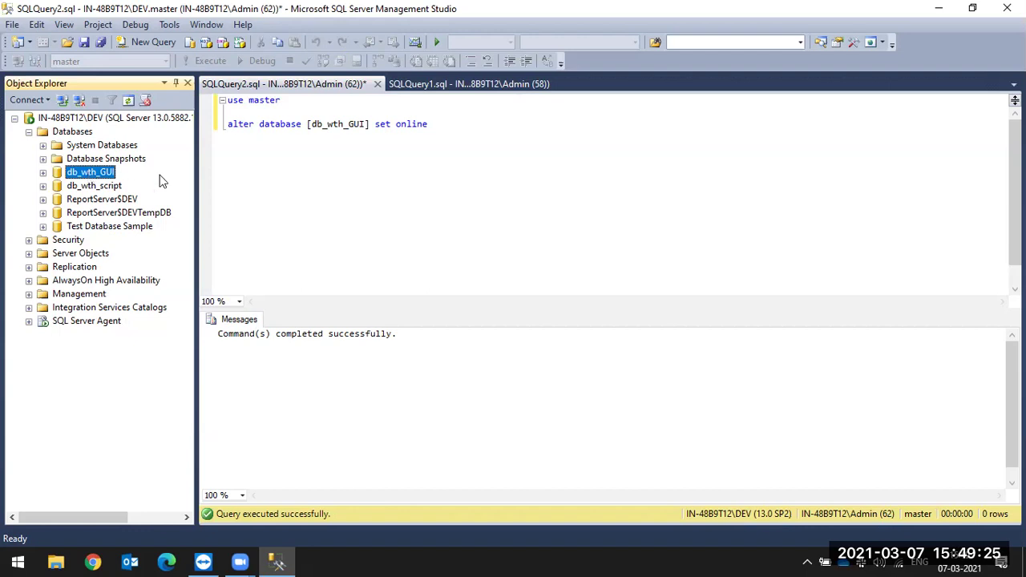
Change the alter database statement from online to "set offline", execute it, and refresh the database list to check db_wth_GUI
{"action": "left_click", "coordinate": [326, 149]}
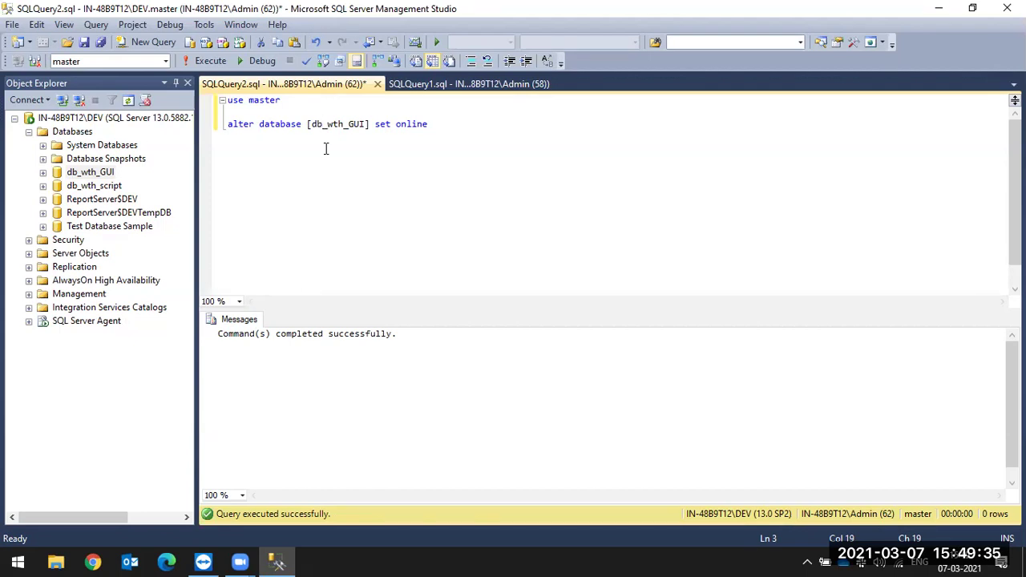
{"action": "double_click", "coordinate": [411, 124]}
{"action": "type", "text": "off"}
{"action": "type", "text": "ine"}
{"action": "left_click", "coordinate": [204, 60]}
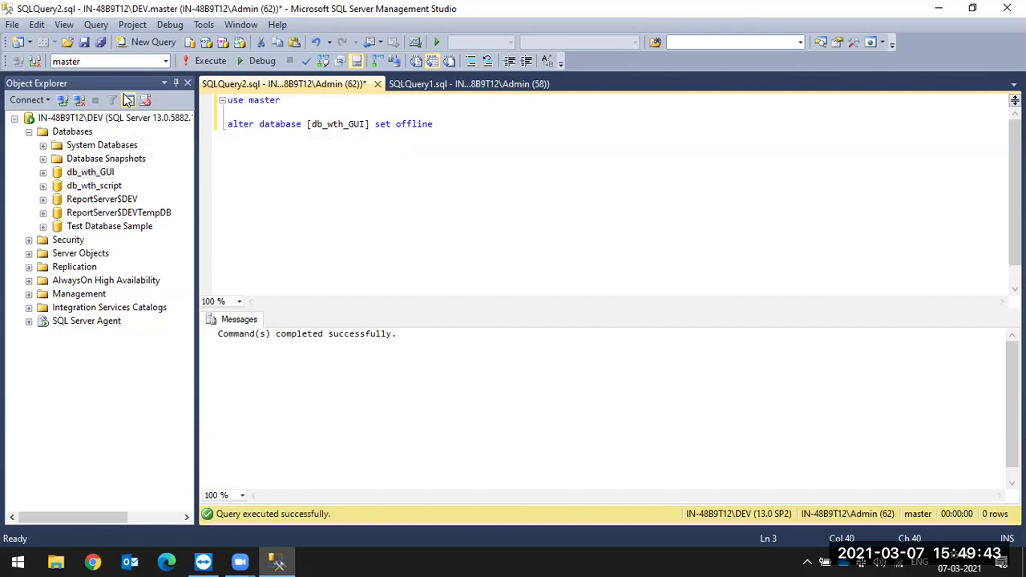
{"action": "left_click", "coordinate": [112, 172]}
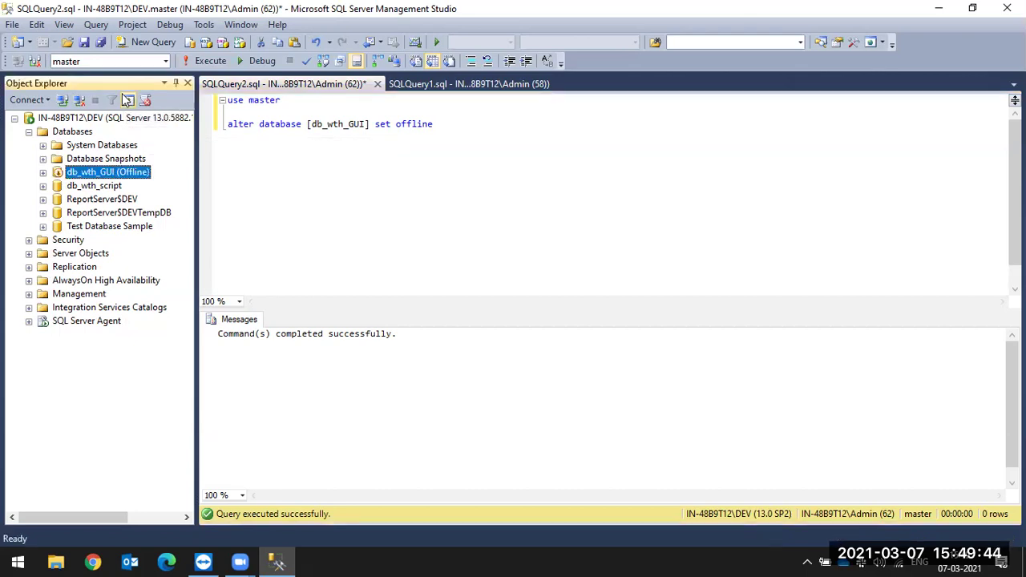
{"action": "left_click", "coordinate": [113, 172]}
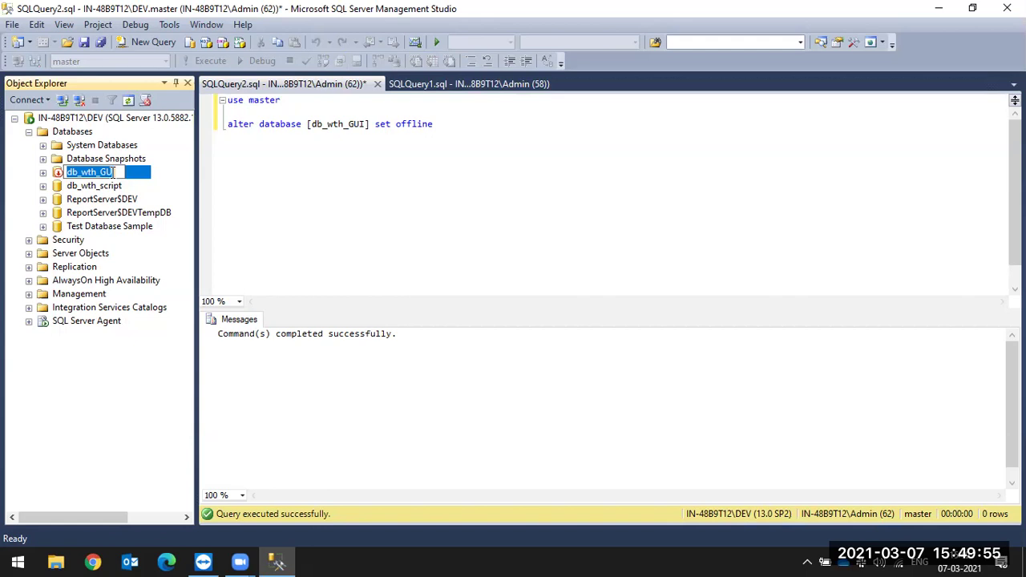
Change the alter database statement back to "set online", execute it, and refresh the database list
{"action": "left_click", "coordinate": [433, 134]}
{"action": "double_click", "coordinate": [406, 126]}
{"action": "type", "text": "offline"}
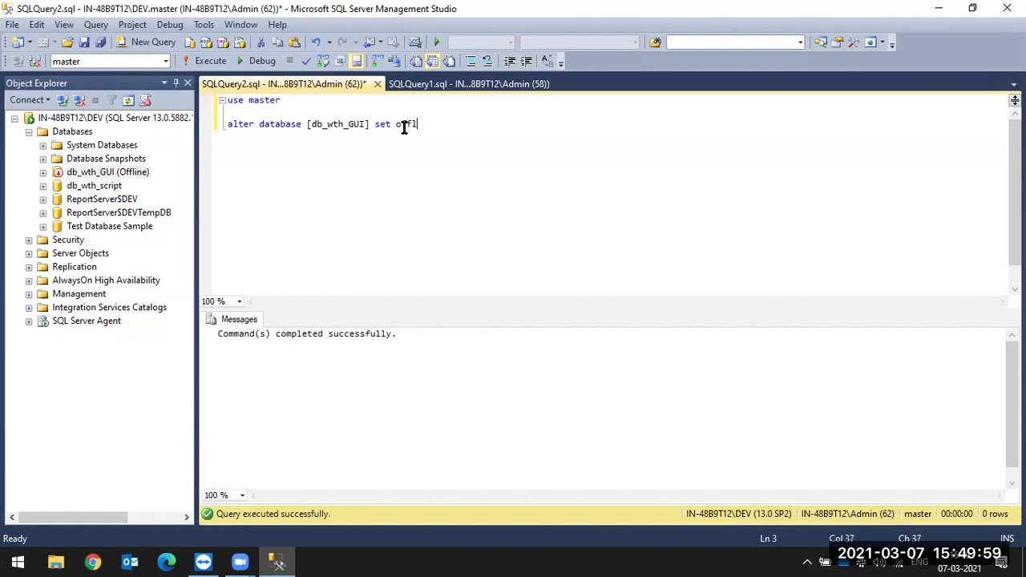
{"action": "double_click", "coordinate": [405, 126]}
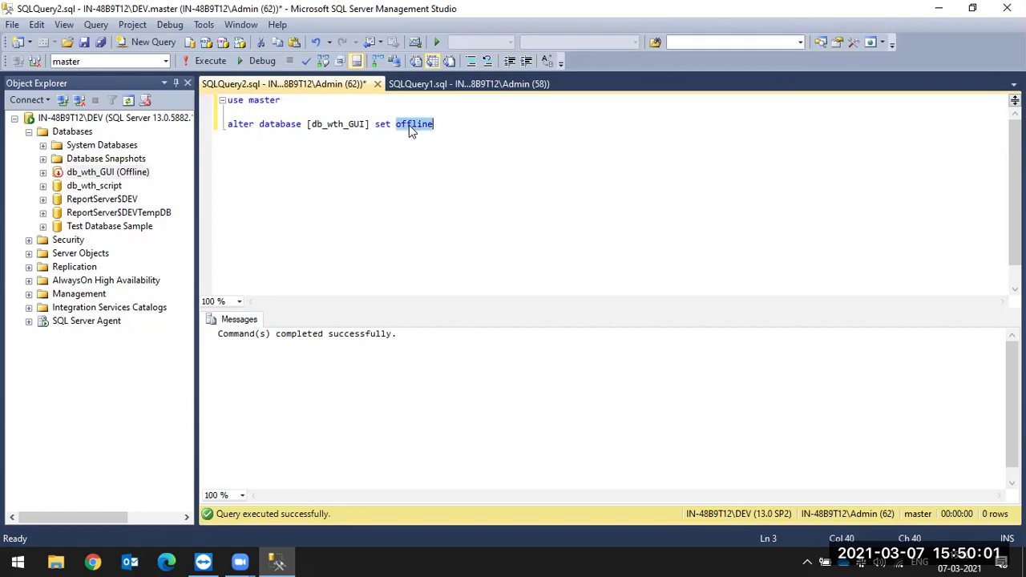
{"action": "type", "text": "online"}
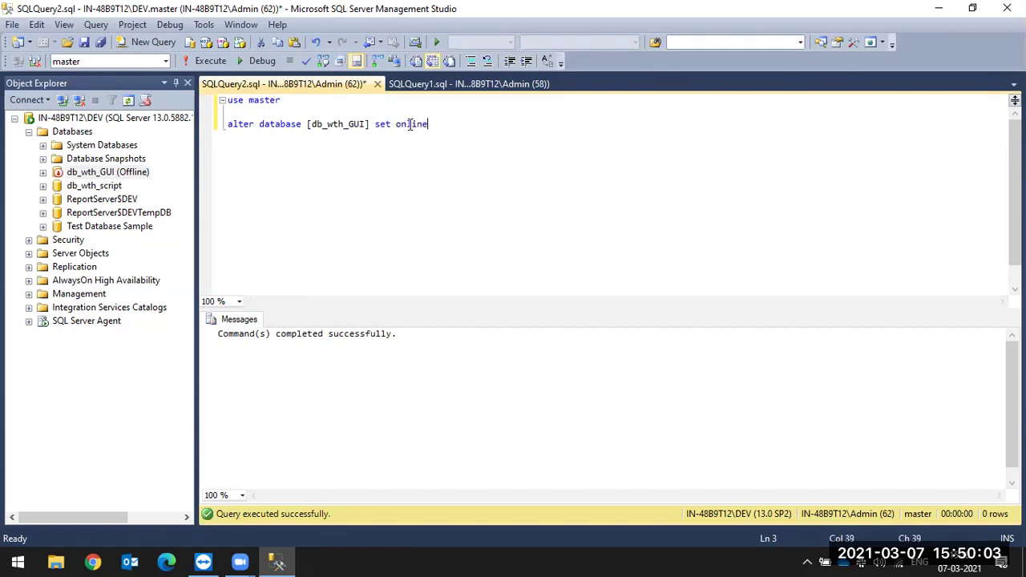
{"action": "left_click", "coordinate": [368, 178]}
{"action": "left_click", "coordinate": [210, 61]}
{"action": "left_click", "coordinate": [298, 246]}
{"action": "left_click", "coordinate": [128, 104]}
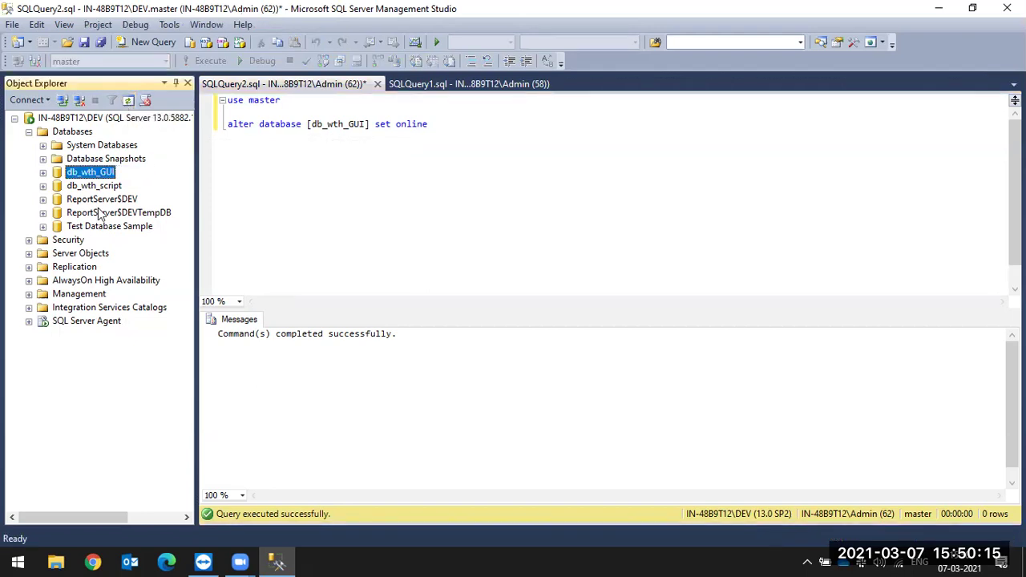
Open a new query window connected to db_wth_GUI, and return to the SQLQuery2 script
{"action": "right_click", "coordinate": [105, 173]}
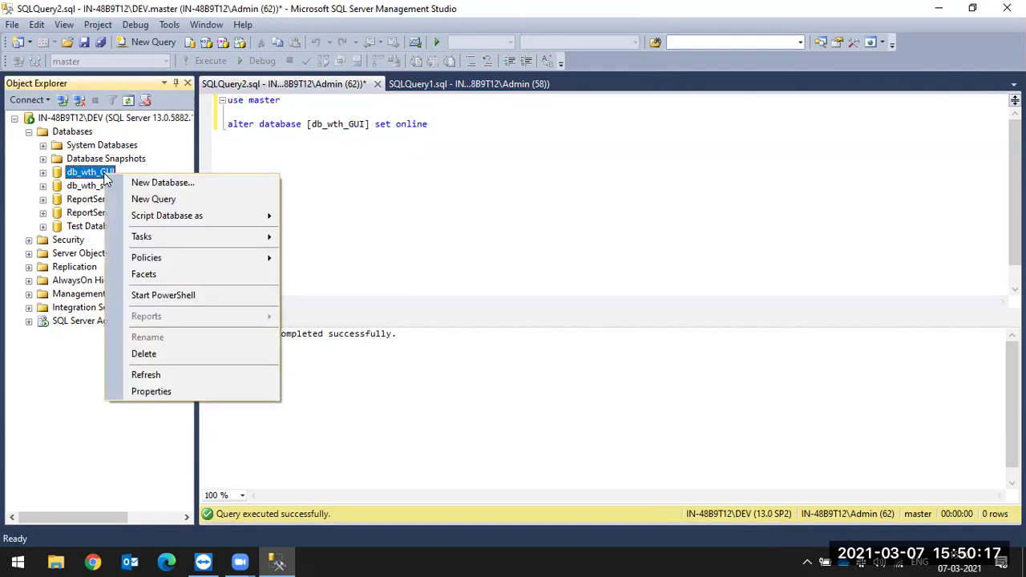
{"action": "left_click", "coordinate": [155, 200]}
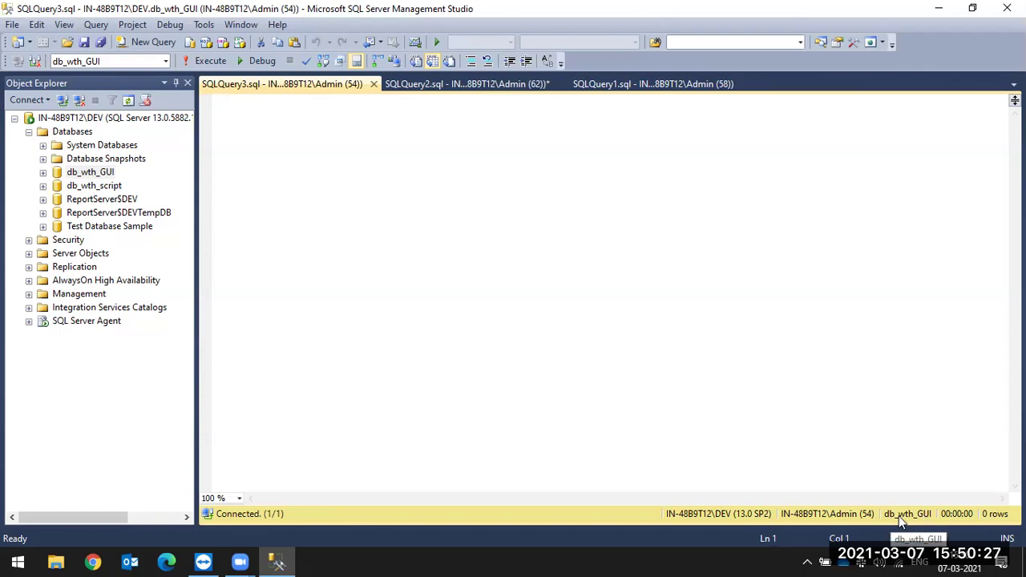
{"action": "left_click", "coordinate": [489, 84]}
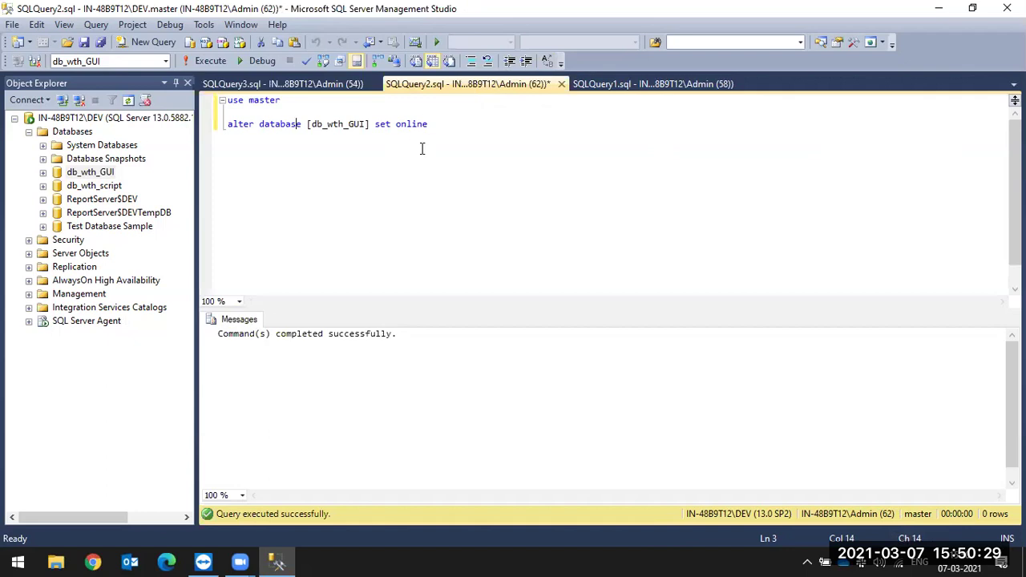
Execute the SQLQuery2 script with "set offline" for db_wth_GUI, and close the SQLQuery3 window connected to that database while it runs
{"action": "double_click", "coordinate": [411, 125]}
{"action": "type", "text": "offline"}
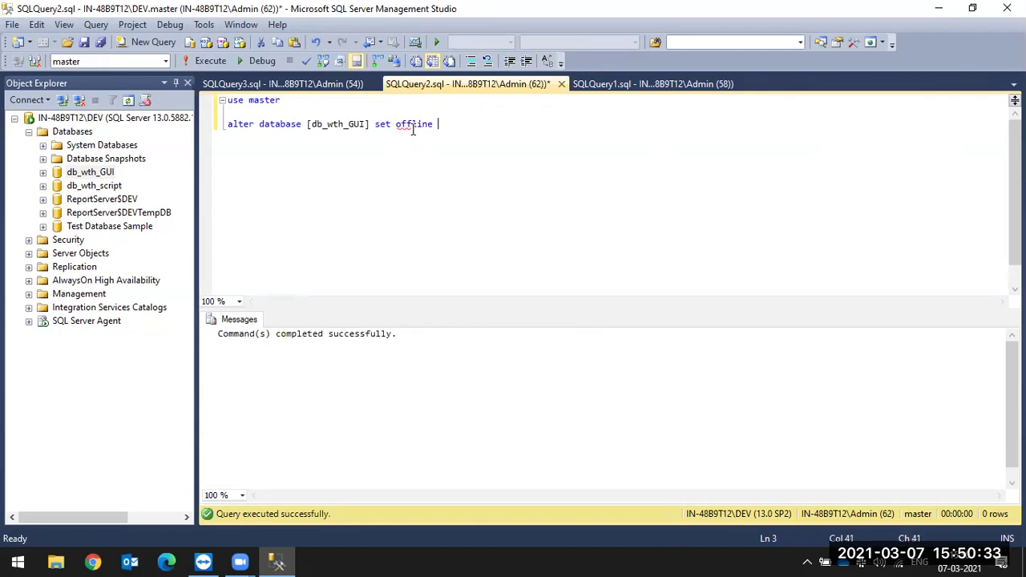
{"action": "left_click", "coordinate": [353, 125]}
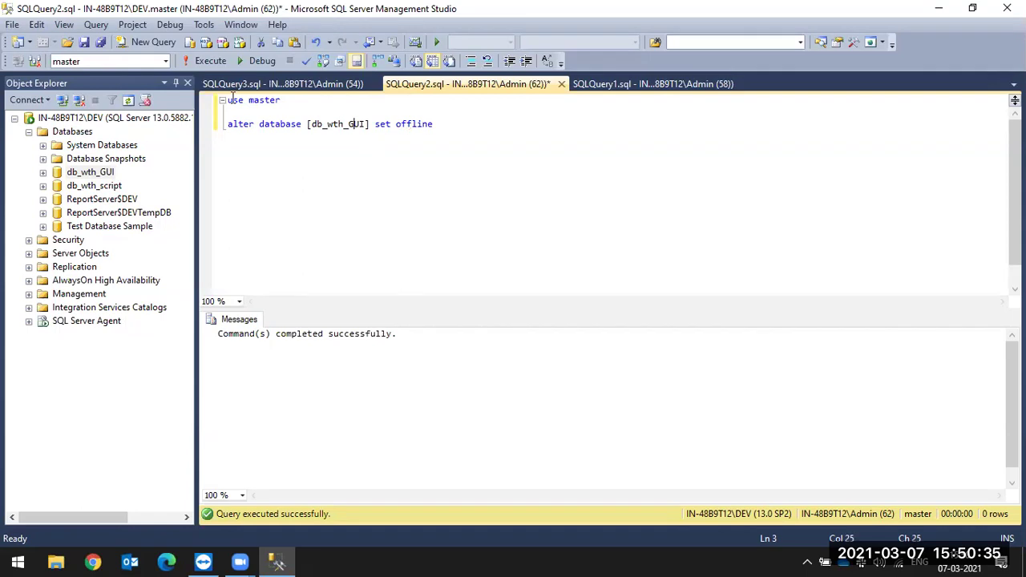
{"action": "left_click", "coordinate": [207, 65]}
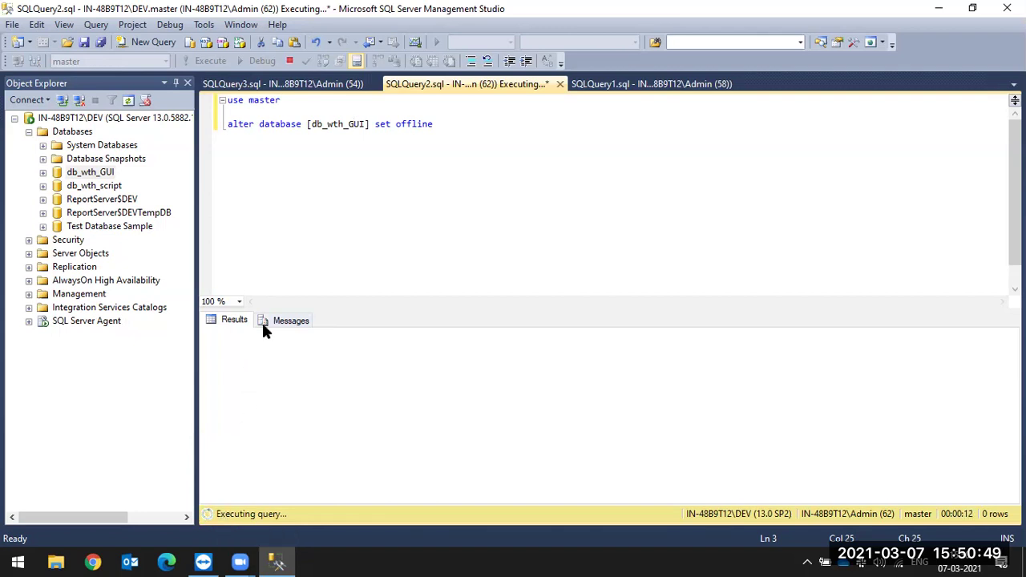
{"action": "left_click", "coordinate": [297, 84]}
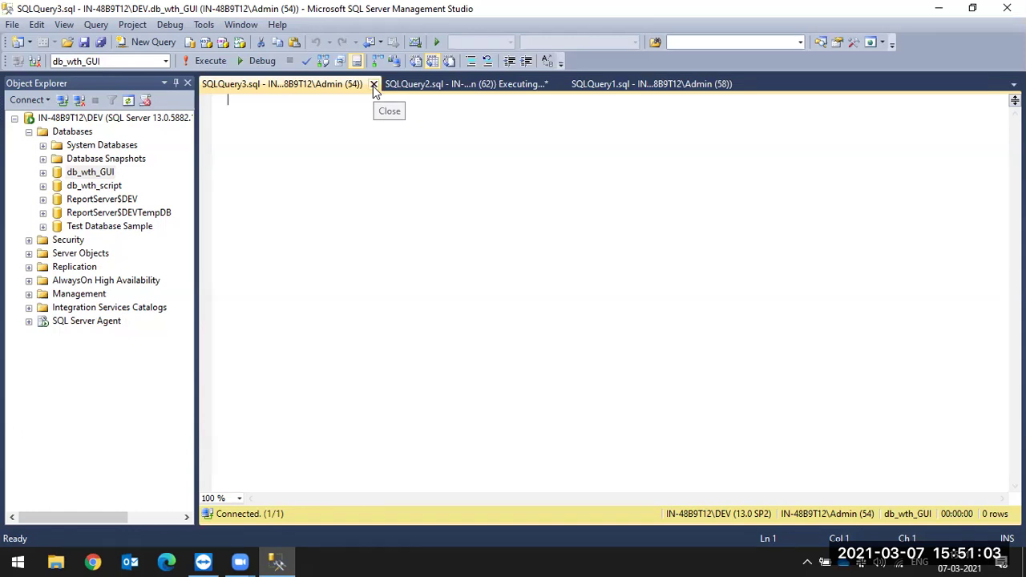
{"action": "left_click", "coordinate": [372, 86]}
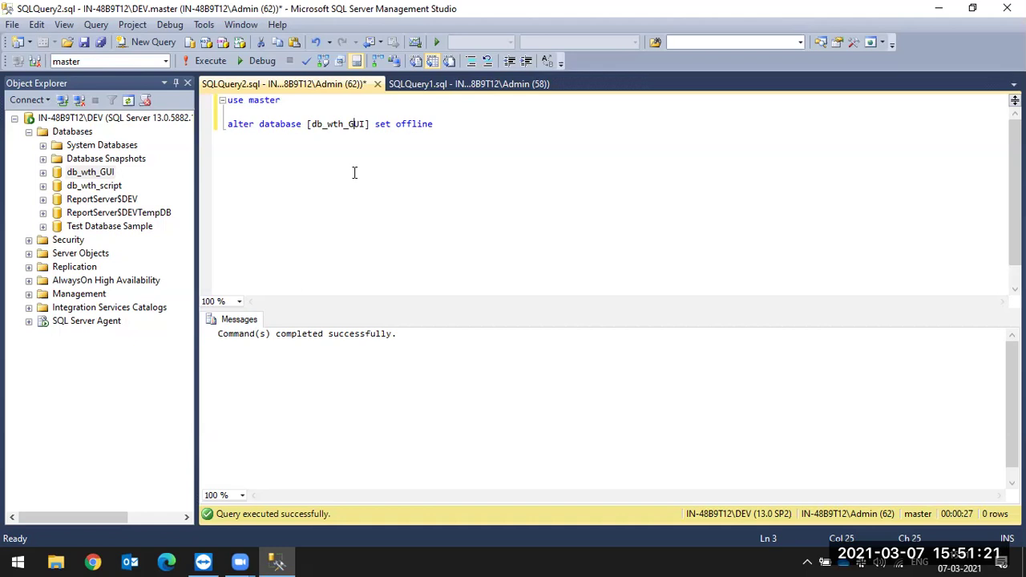
Add the notes DDL and DML on separate lines below the alter database statement in SQLQuery2, and begin a third note
{"action": "key", "text": "End"}
{"action": "key", "text": "Return"}
{"action": "key", "text": "Return"}
{"action": "key", "text": "Return"}
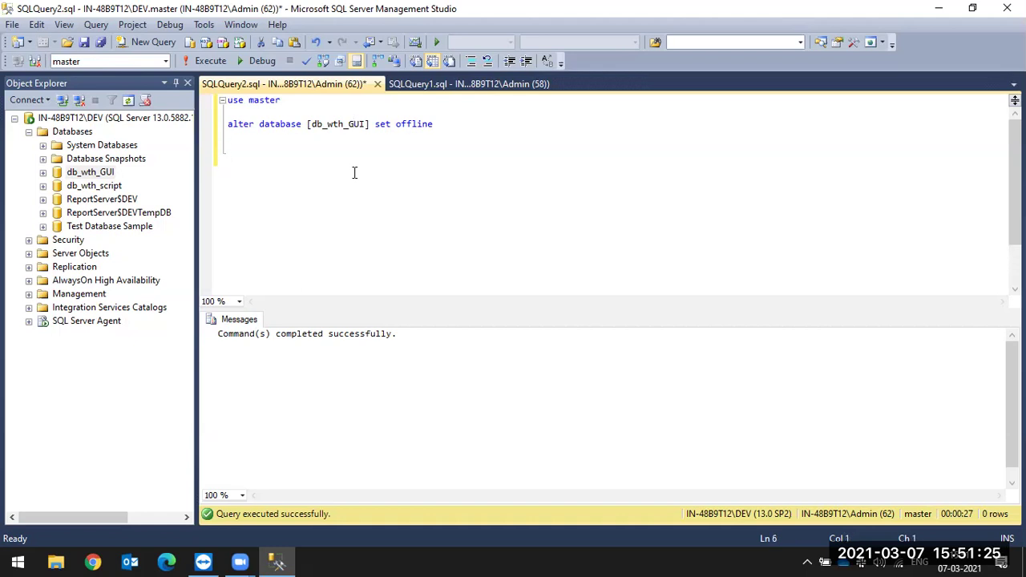
{"action": "type", "text": "DDL"}
{"action": "key", "text": "Return"}
{"action": "type", "text": "D"}
{"action": "key", "text": "BackSpace"}
{"action": "key", "text": "Return"}
{"action": "type", "text": "DML"}
{"action": "key", "text": "Return"}
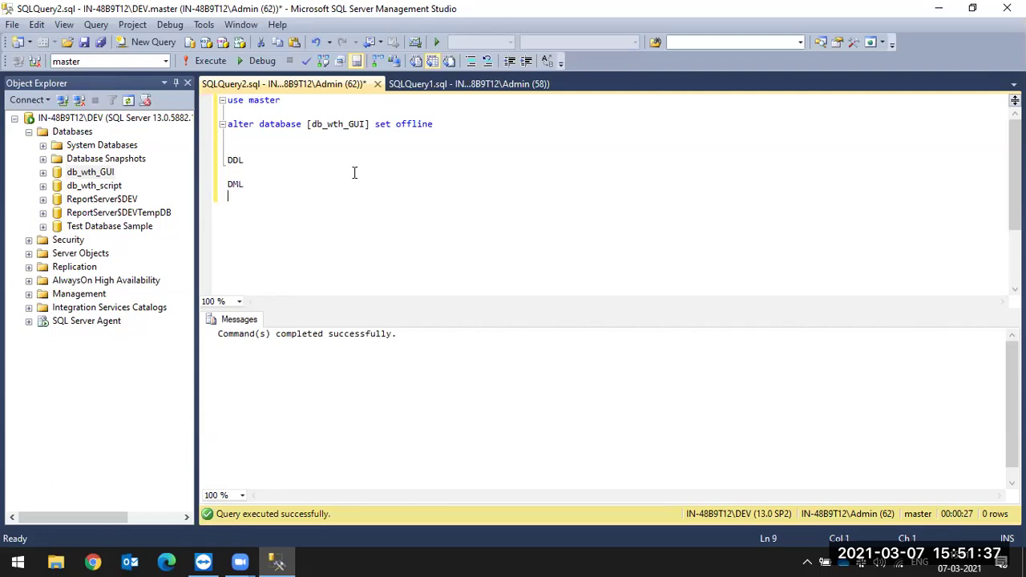
{"action": "key", "text": "Return"}
{"action": "type", "text": "DS"}
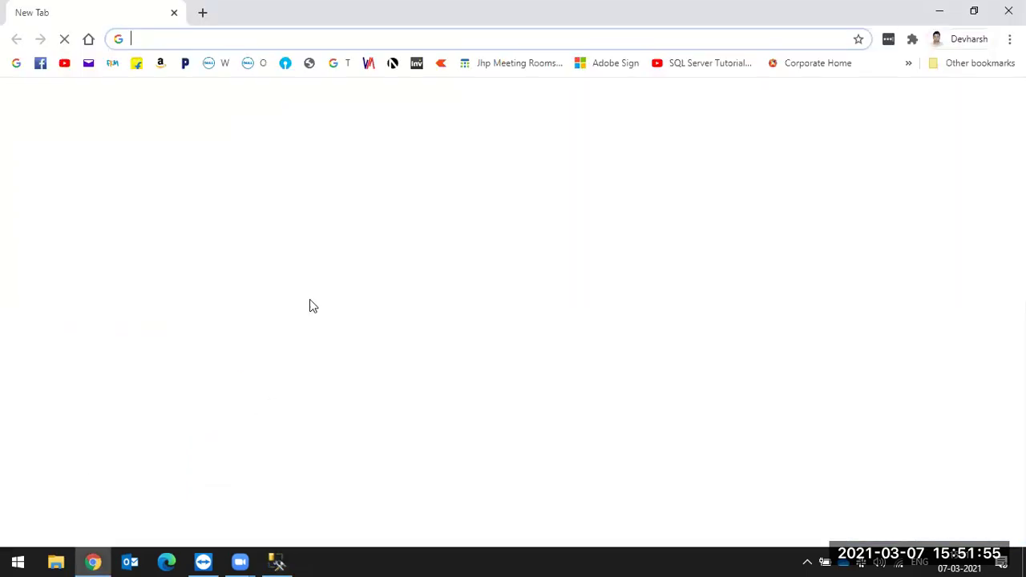
In Chrome, search Google for "database ddl dml dcl"
{"action": "type", "text": "databas"}
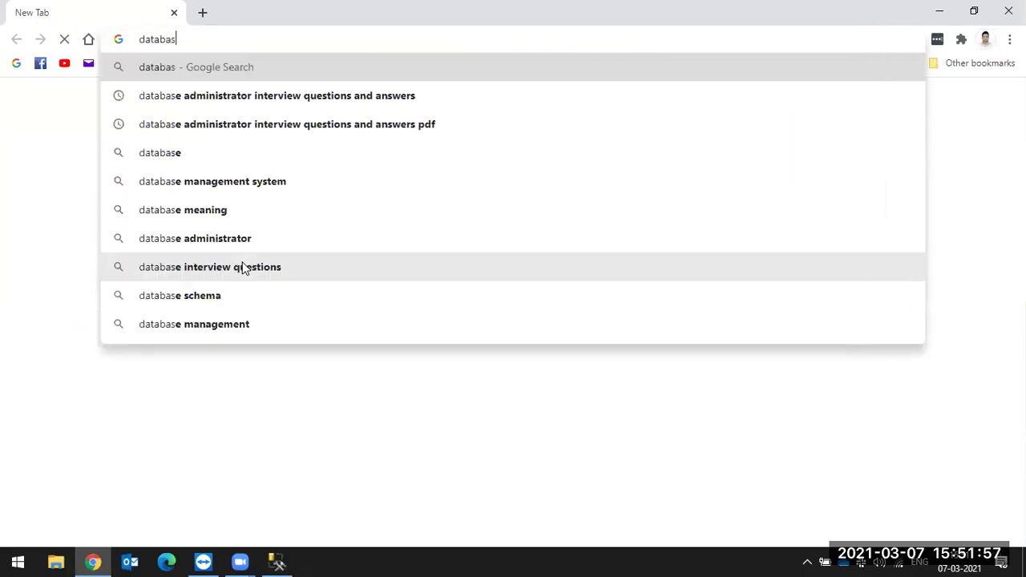
{"action": "type", "text": "e ddl"}
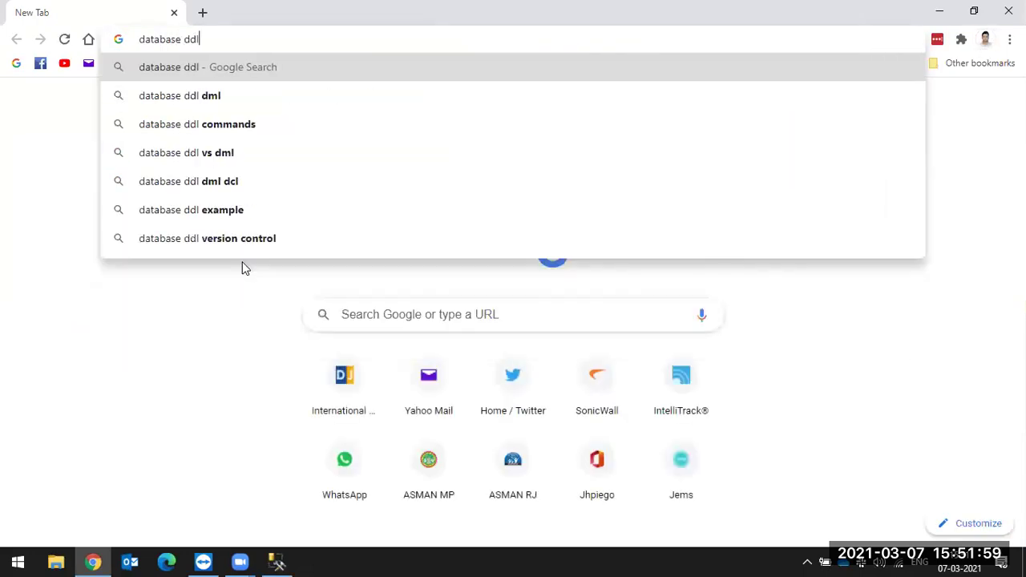
{"action": "type", "text": " dml"}
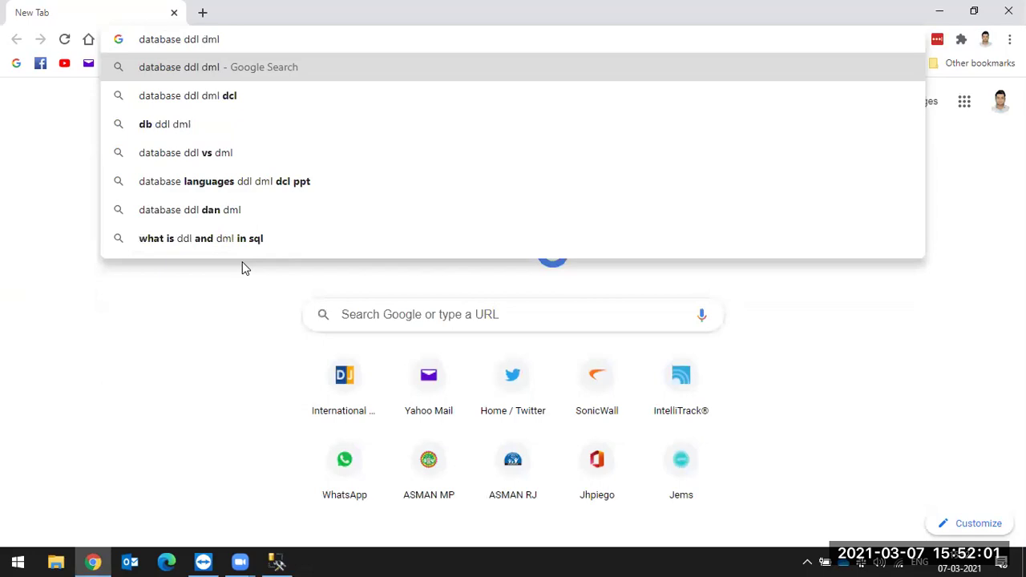
{"action": "type", "text": " dcl"}
{"action": "key", "text": "Return"}
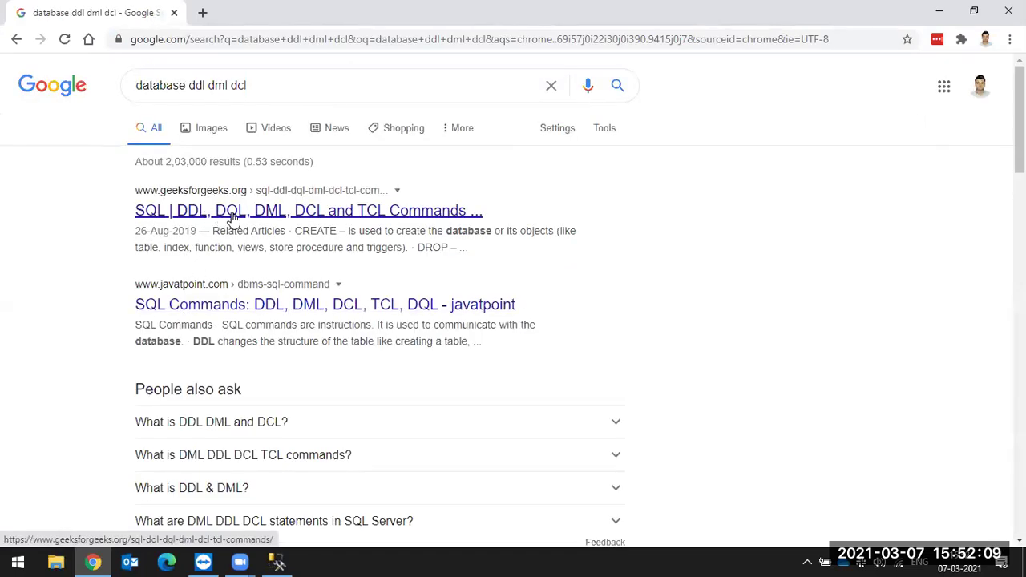
Open the GeeksforGeeks result on SQL commands in a new tab, and copy its list of four command categories from DDL to DCL
{"action": "right_click", "coordinate": [365, 214]}
{"action": "left_click", "coordinate": [409, 225]}
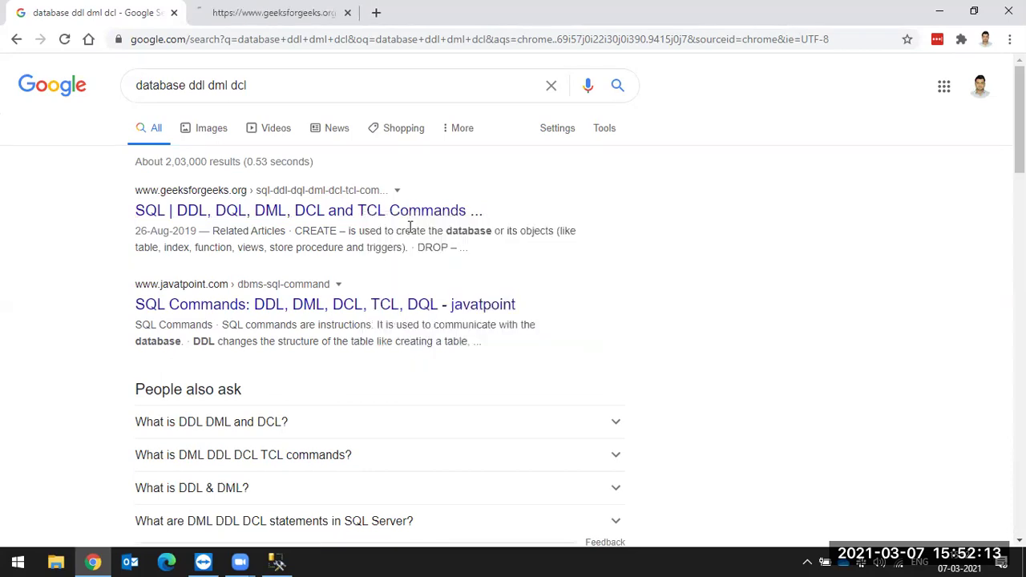
{"action": "left_click", "coordinate": [273, 10]}
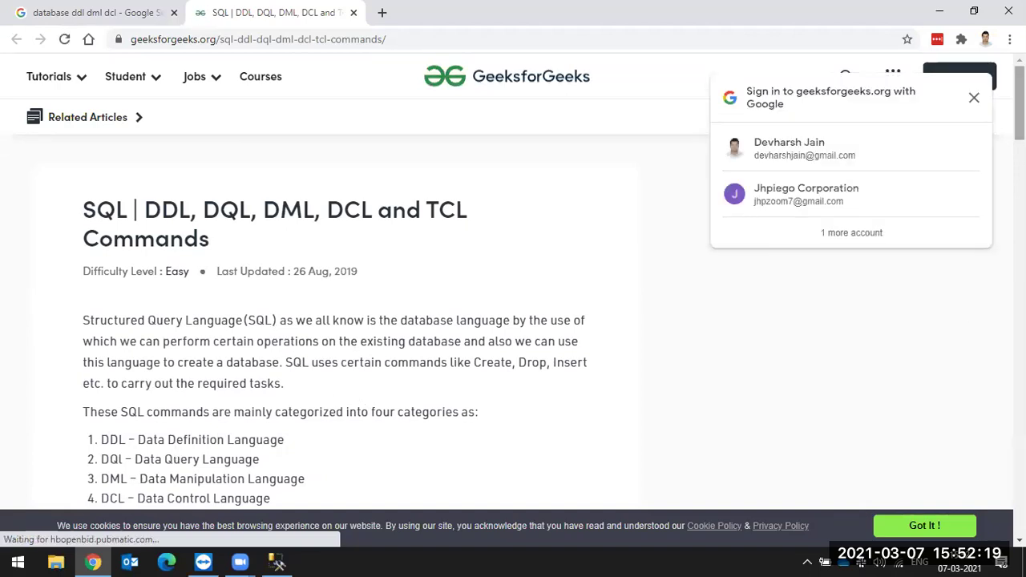
{"action": "scroll", "coordinate": [337, 321], "scroll_direction": "down", "scroll_amount": 1}
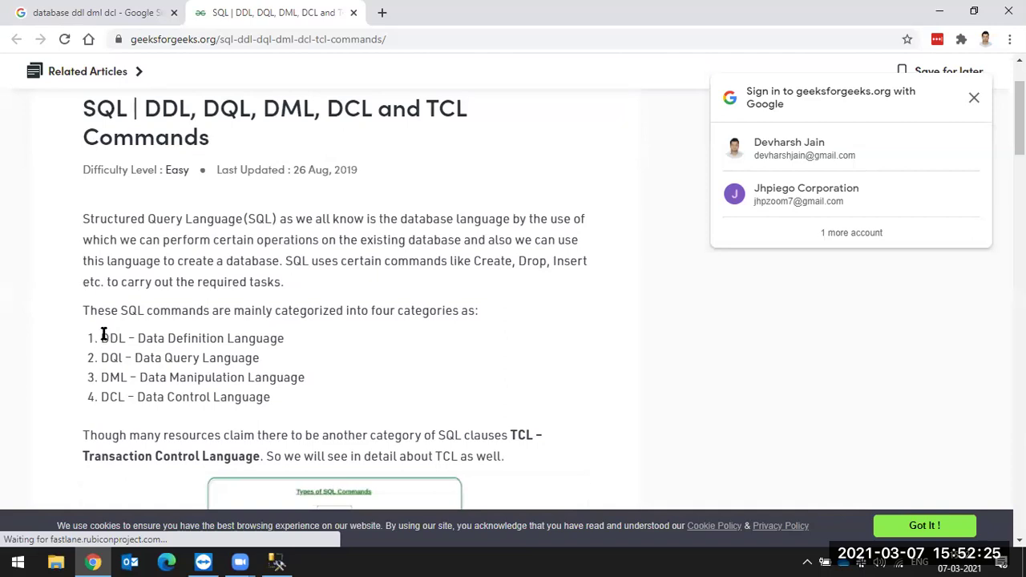
{"action": "left_click_drag", "start_coordinate": [116, 338], "coordinate": [273, 405]}
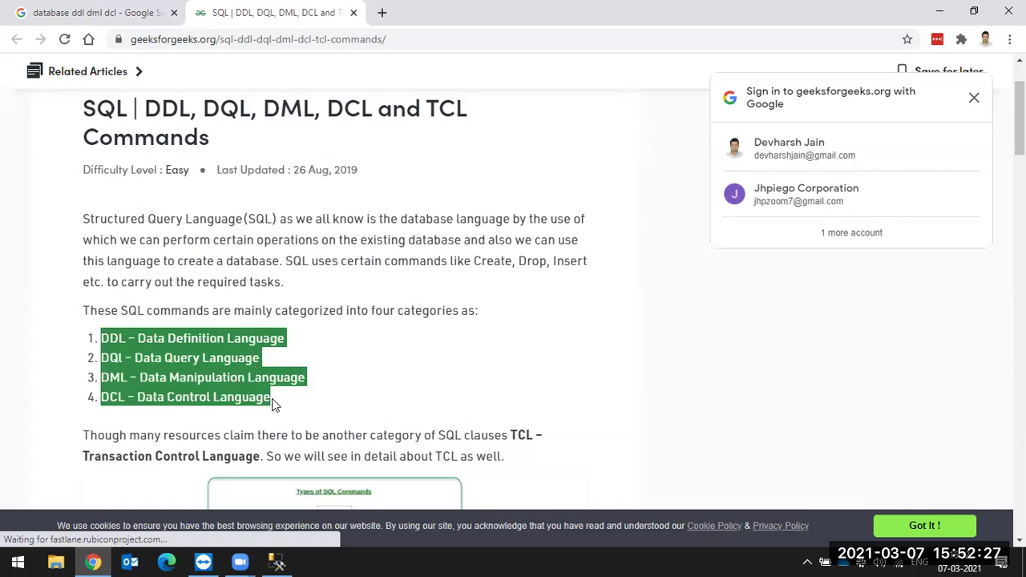
Back in SQL Server Management Studio, replace the notes below the alter database statement with the copied DDL, DQL, DML and DCL definitions, and highlight "Definition"
{"action": "left_click", "coordinate": [277, 561]}
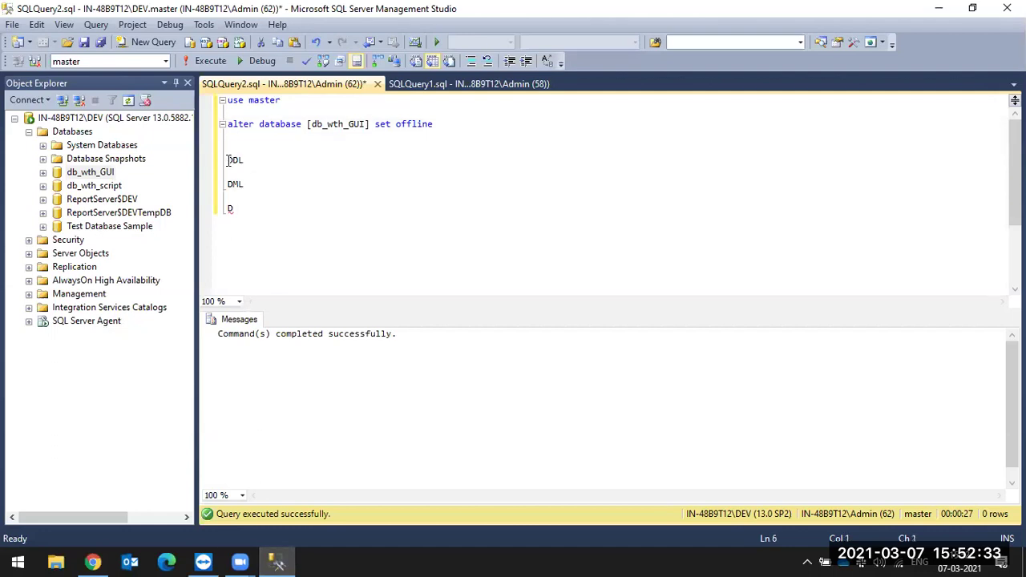
{"action": "left_click_drag", "start_coordinate": [226, 160], "coordinate": [270, 214]}
{"action": "type", "text": "DDL - Data Definition Language DQL - Data Query Language DML - Data Manipulation Language DCL - Data Control Language"}
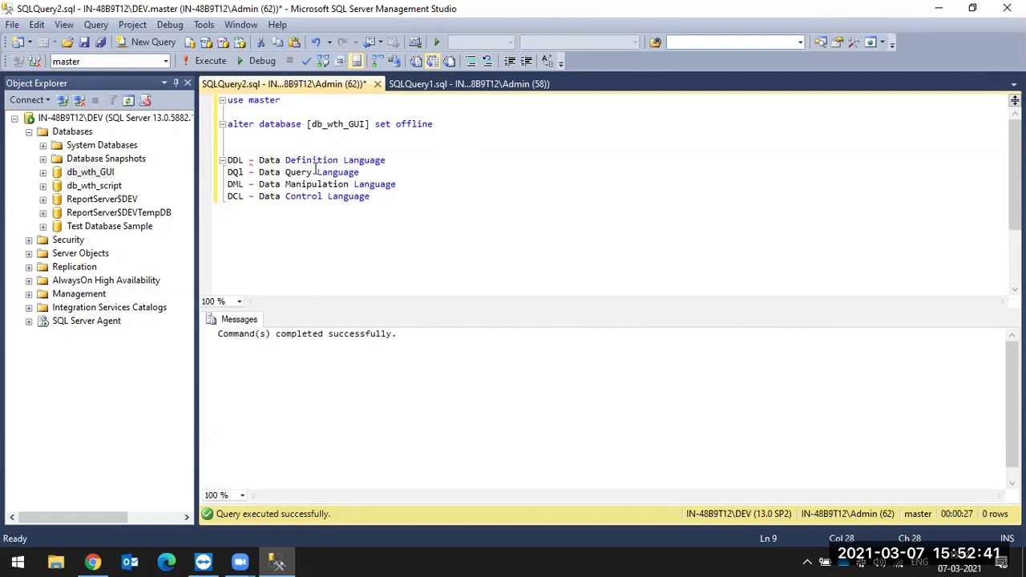
{"action": "double_click", "coordinate": [234, 159]}
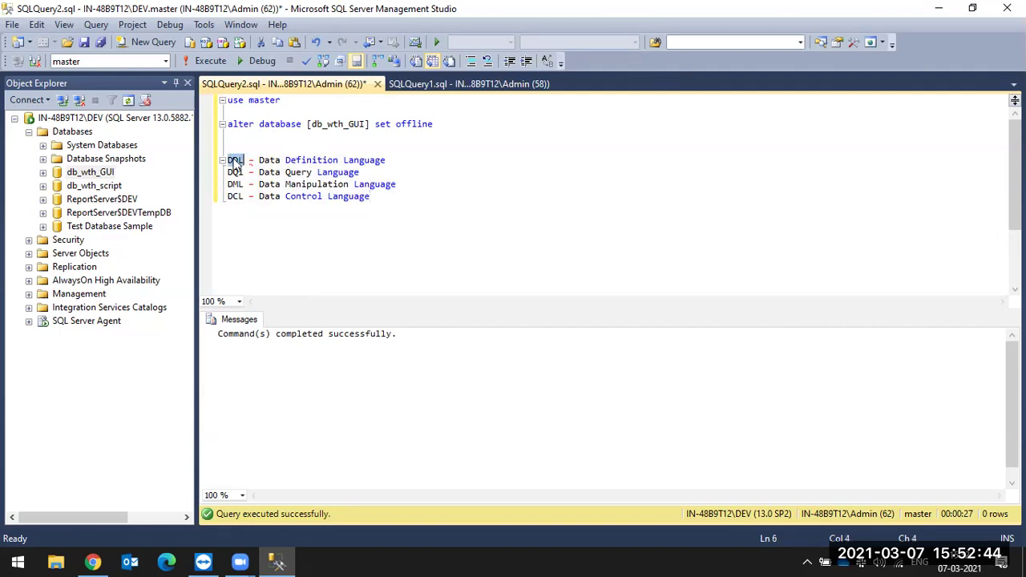
{"action": "double_click", "coordinate": [318, 160]}
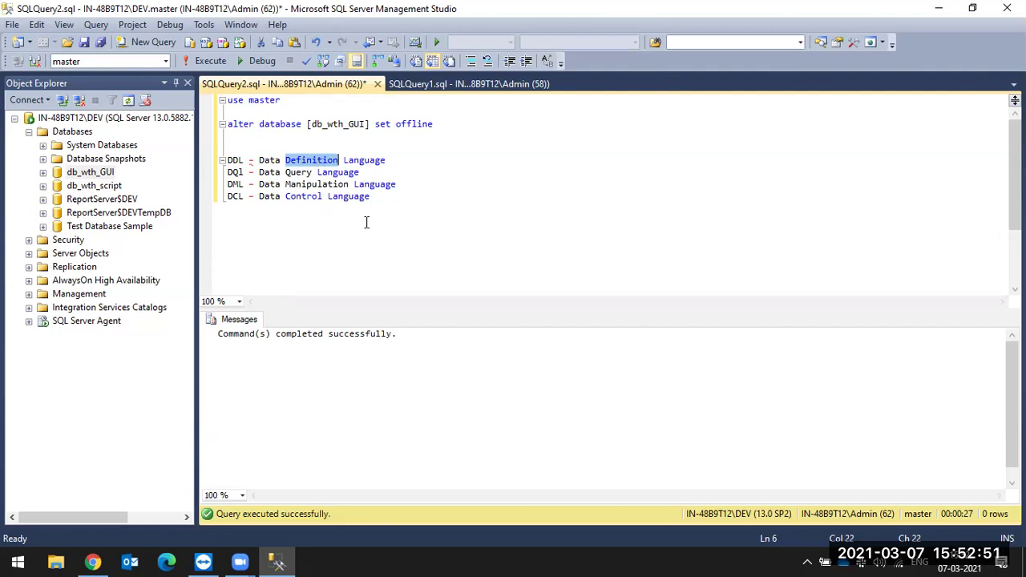
Open a new query window from db_wth_GUI, check that database's available commands, including Rename, and close the query window
{"action": "right_click", "coordinate": [103, 175]}
{"action": "left_click", "coordinate": [152, 201]}
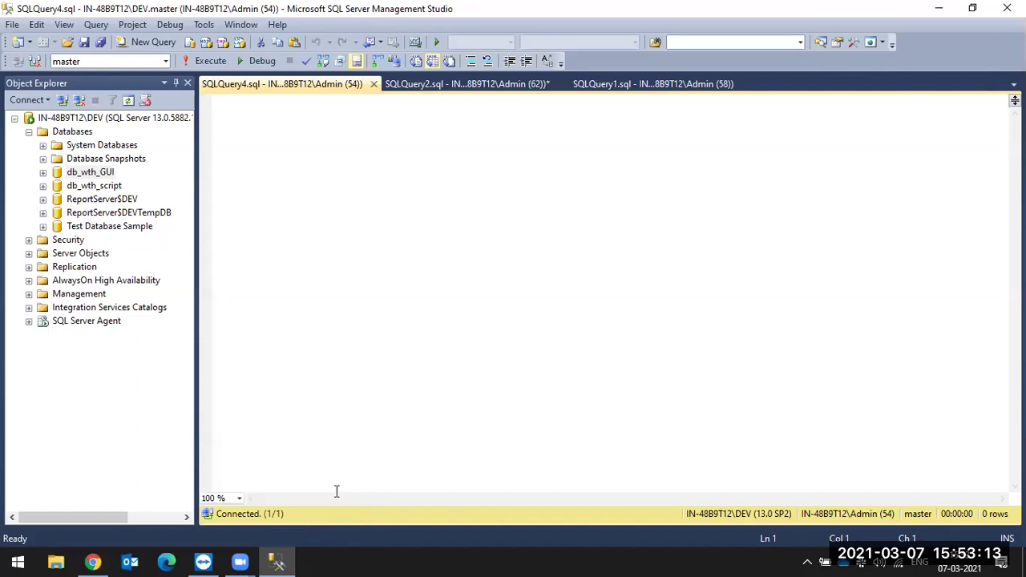
{"action": "right_click", "coordinate": [107, 172]}
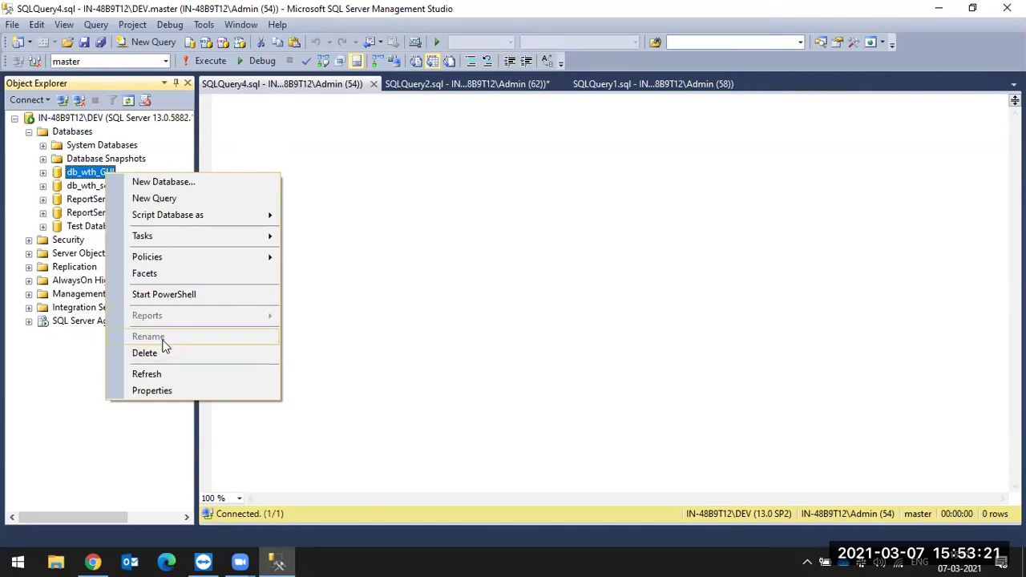
{"action": "left_click", "coordinate": [436, 256]}
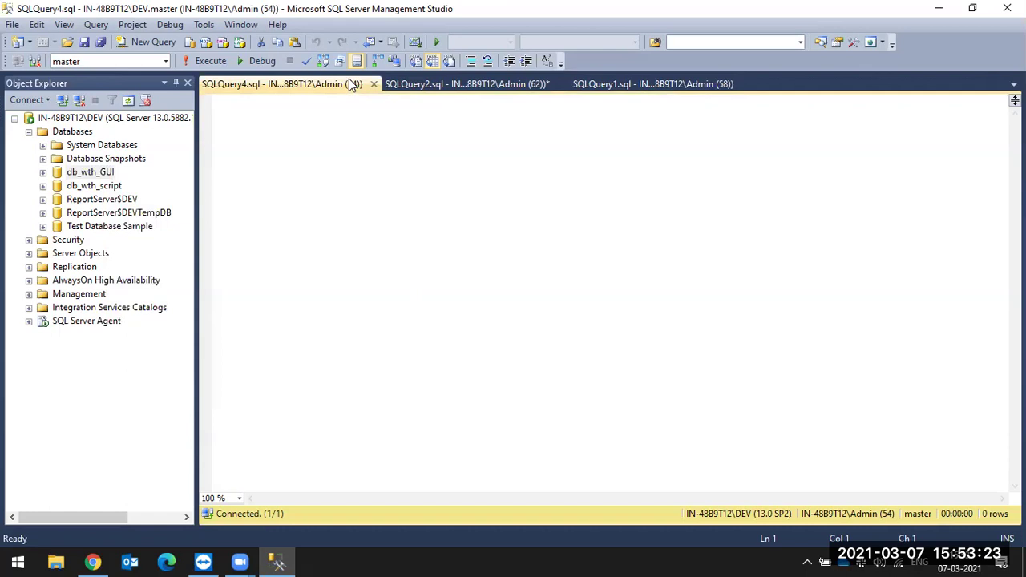
{"action": "left_click", "coordinate": [103, 175]}
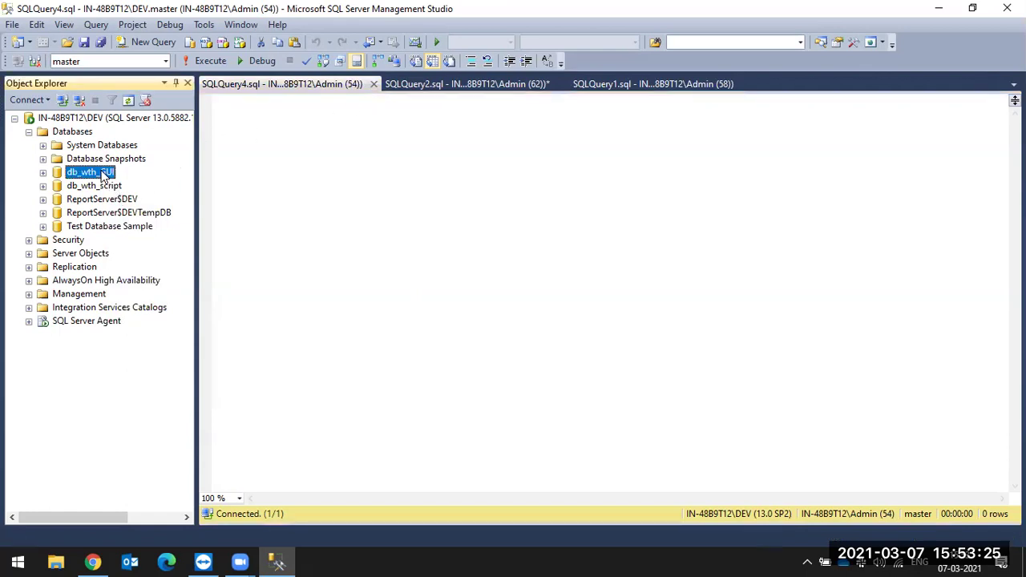
{"action": "right_click", "coordinate": [103, 174]}
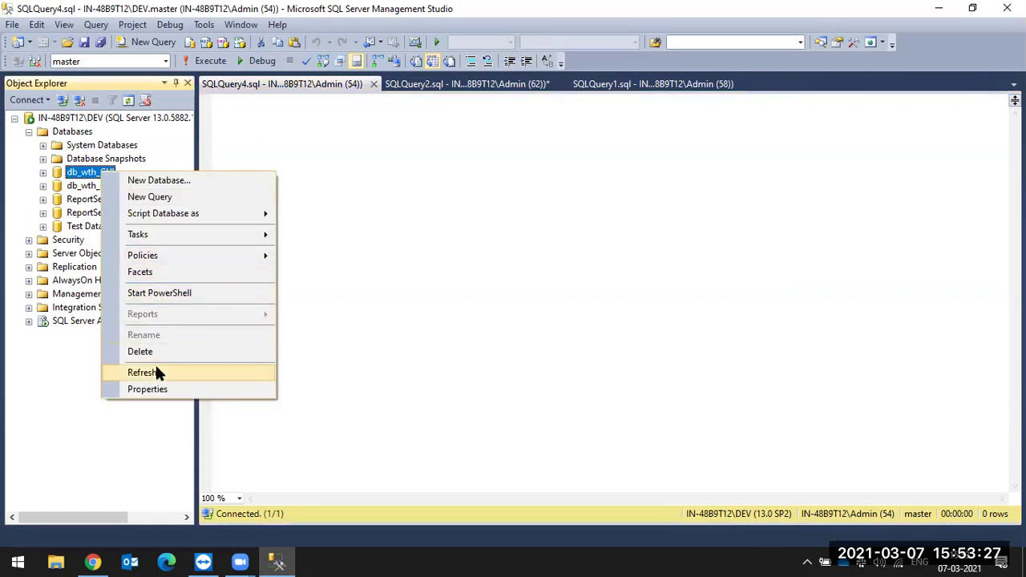
{"action": "left_click", "coordinate": [481, 171]}
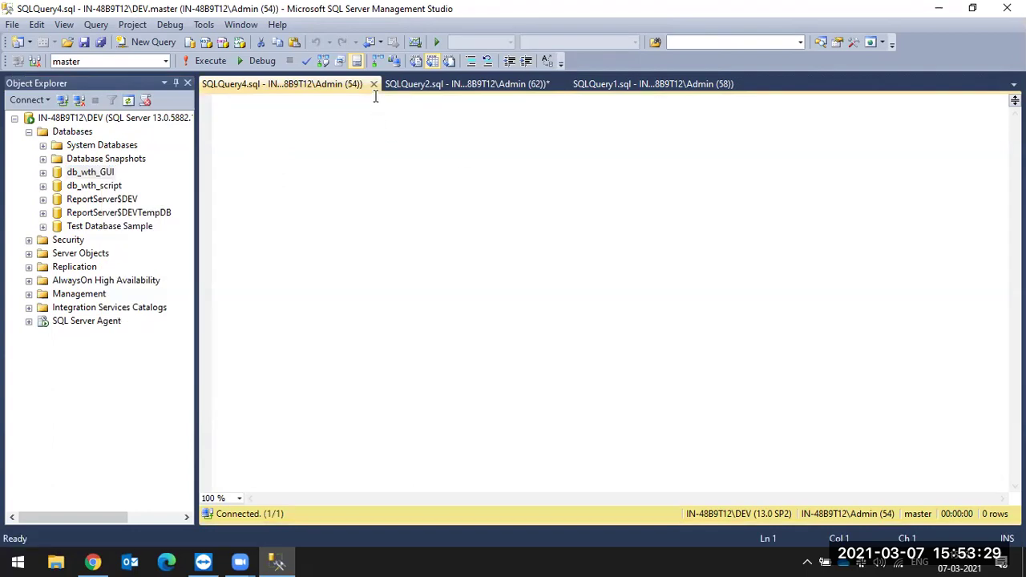
{"action": "left_click", "coordinate": [373, 85]}
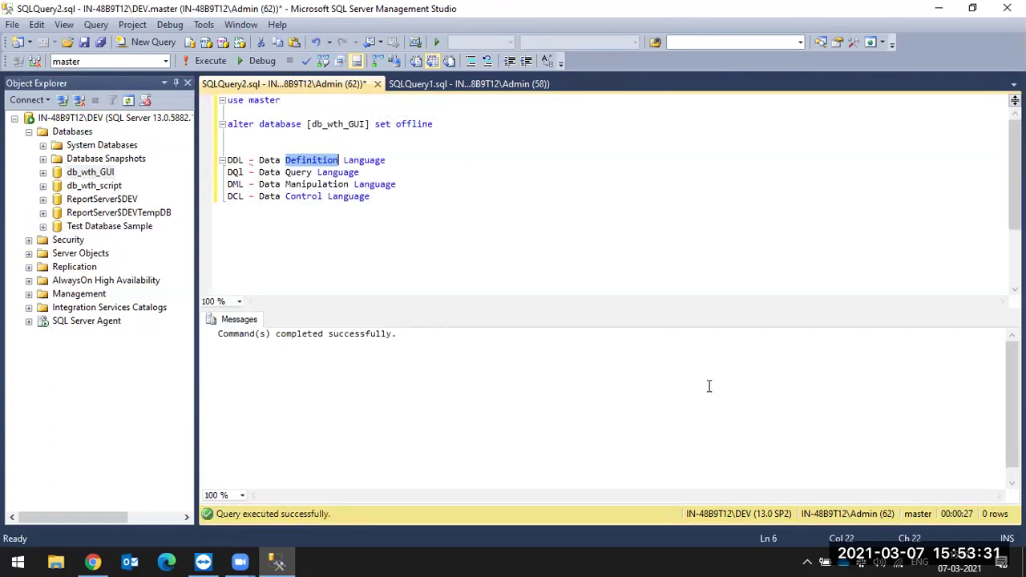
Look at the SQLQuery1 script and the commands available for db_wth_GUI and db_wth_script, and refresh the database list from SQLQuery2
{"action": "left_click", "coordinate": [467, 84]}
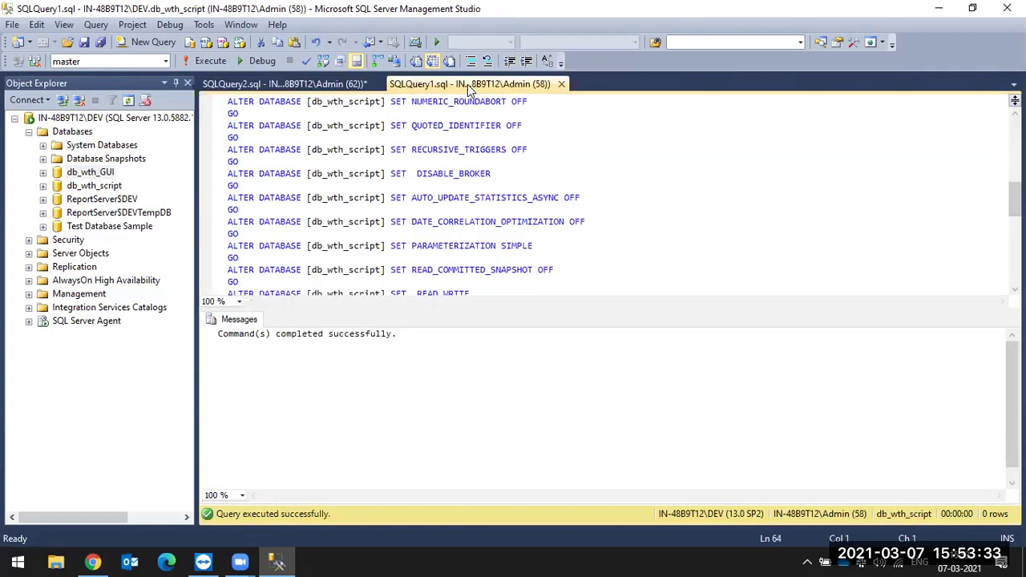
{"action": "right_click", "coordinate": [99, 175]}
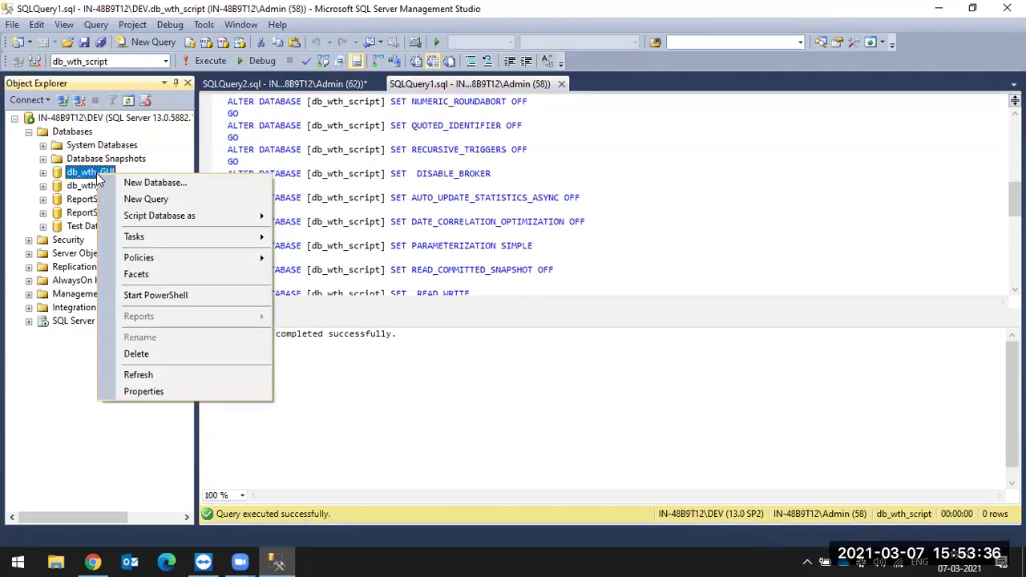
{"action": "left_click", "coordinate": [413, 220]}
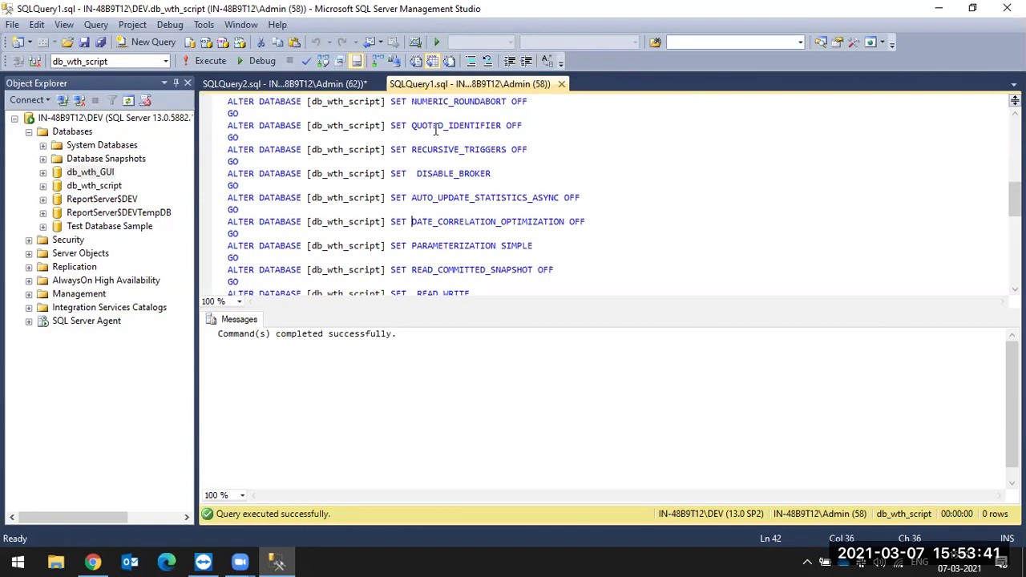
{"action": "left_click", "coordinate": [320, 83]}
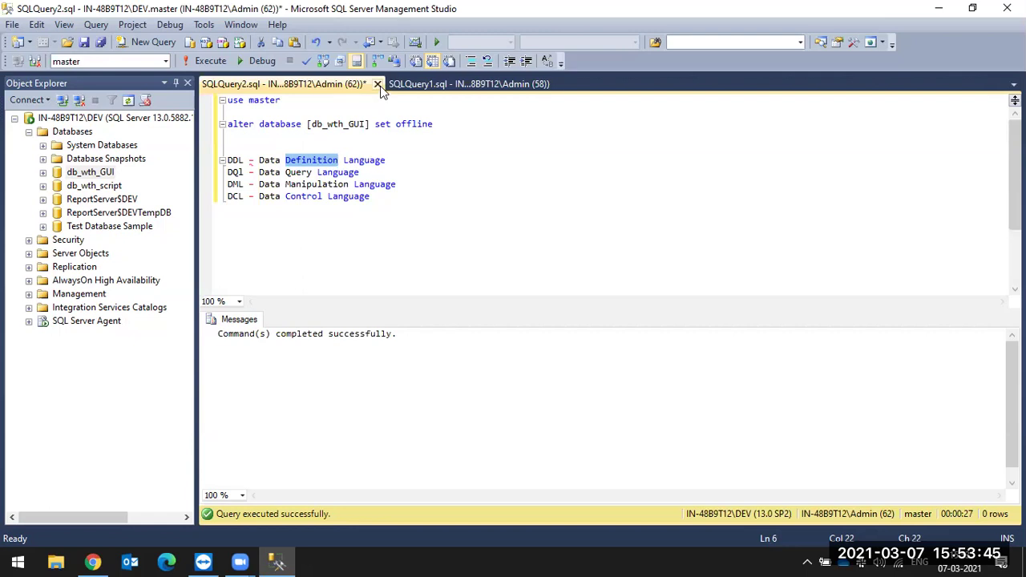
{"action": "left_click", "coordinate": [398, 160]}
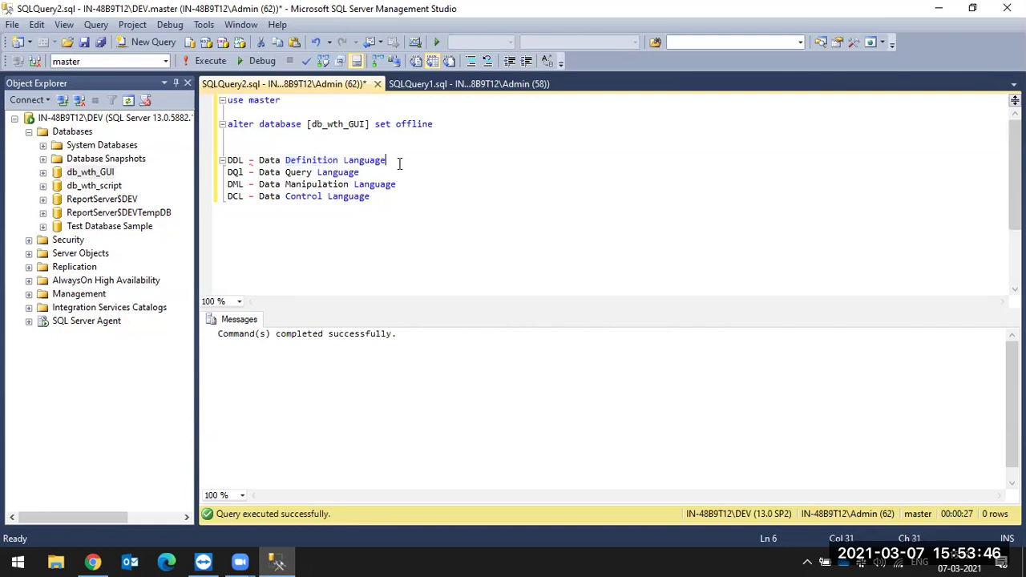
{"action": "right_click", "coordinate": [98, 187]}
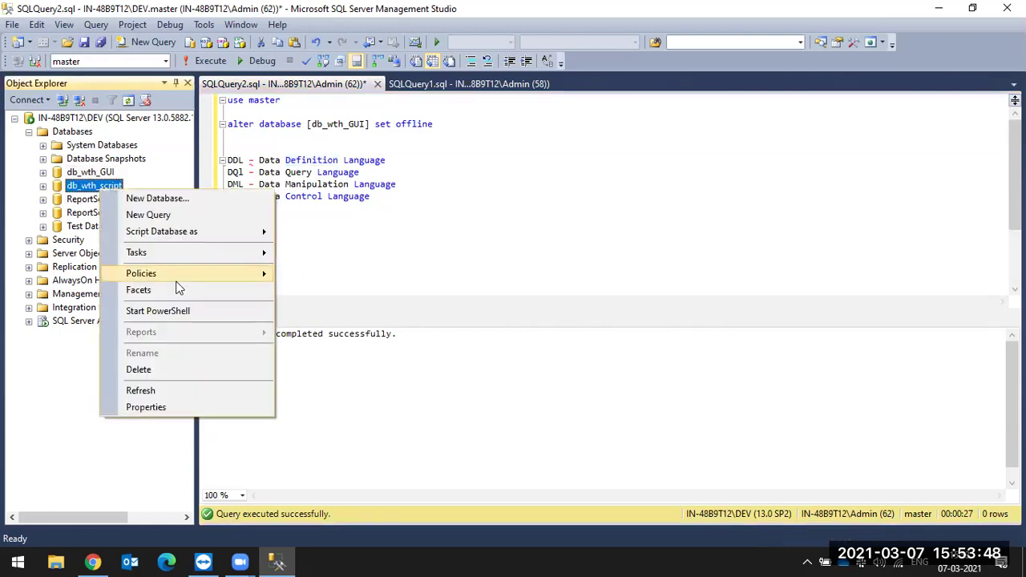
{"action": "left_click", "coordinate": [106, 172]}
{"action": "right_click", "coordinate": [106, 172]}
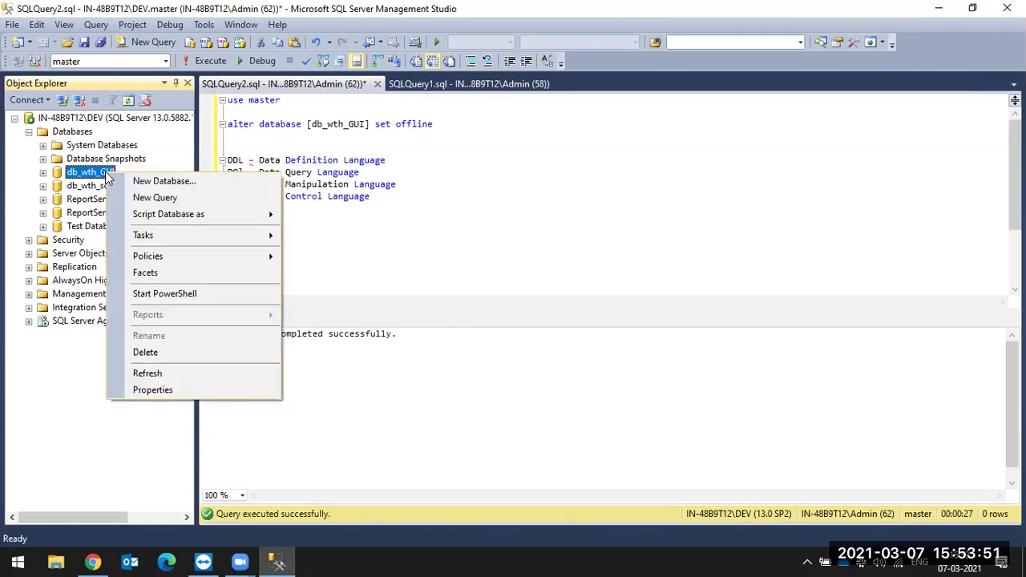
{"action": "left_click", "coordinate": [376, 248]}
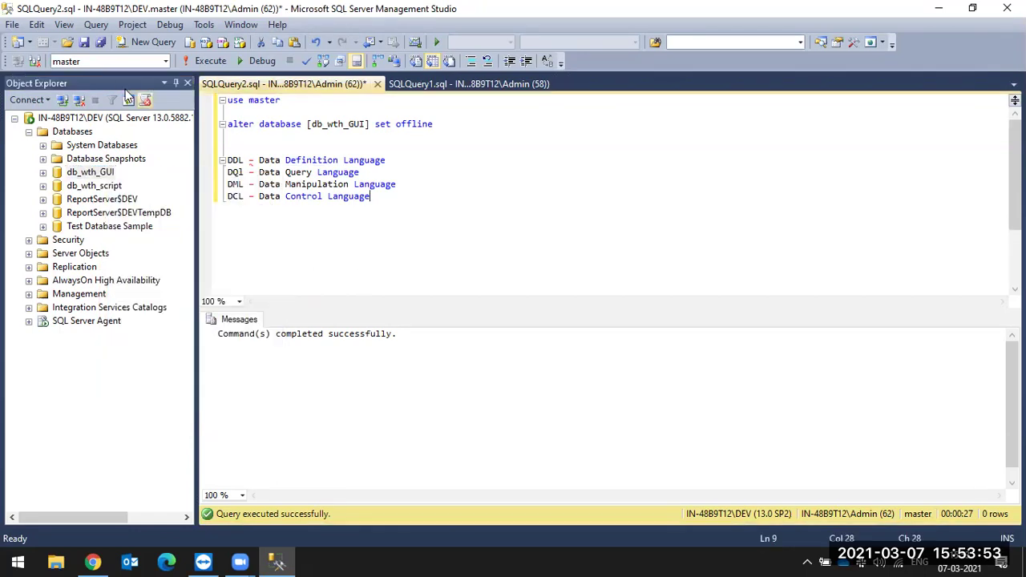
{"action": "left_click", "coordinate": [129, 100]}
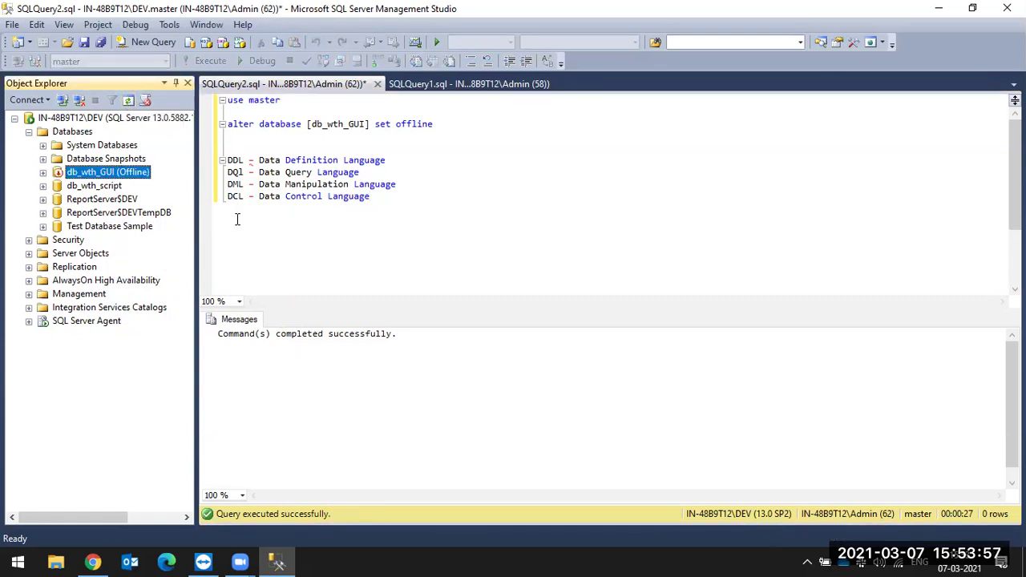
Change the alter database statement for db_wth_GUI to set online, run only that statement, and refresh the database list
{"action": "double_click", "coordinate": [411, 124]}
{"action": "type", "text": "online"}
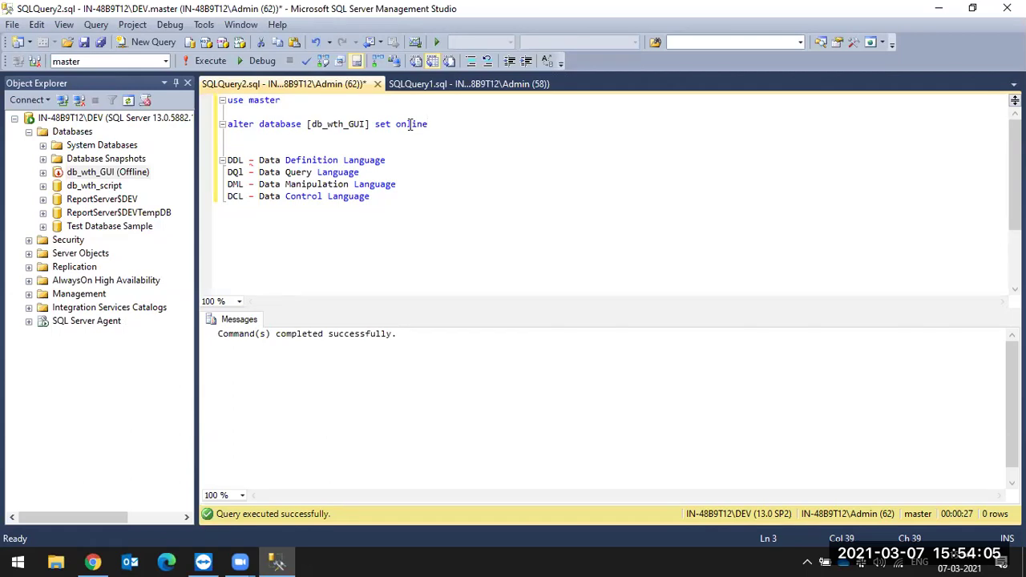
{"action": "key", "text": "shift+Home"}
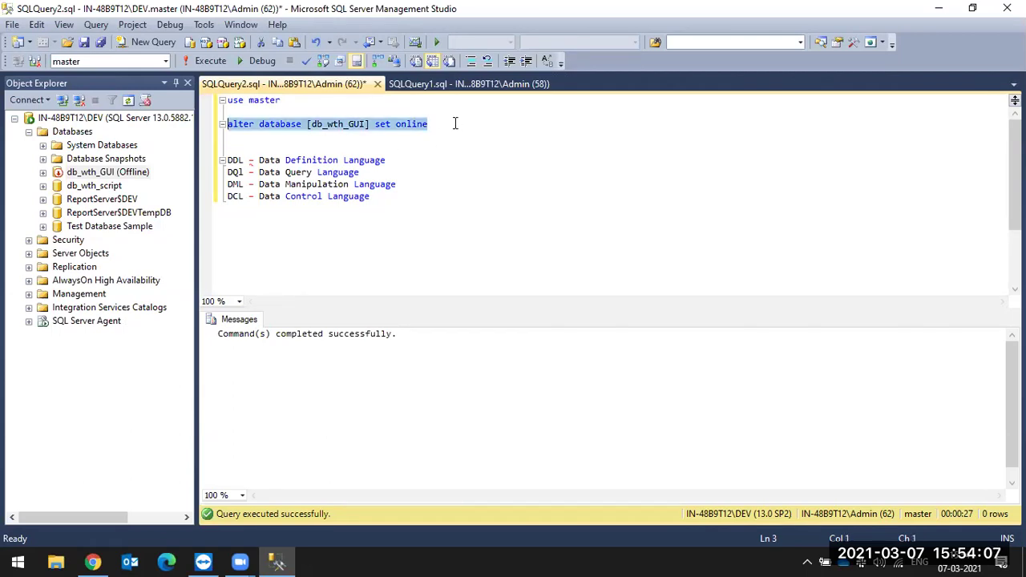
{"action": "left_click", "coordinate": [218, 63]}
{"action": "left_click", "coordinate": [103, 200]}
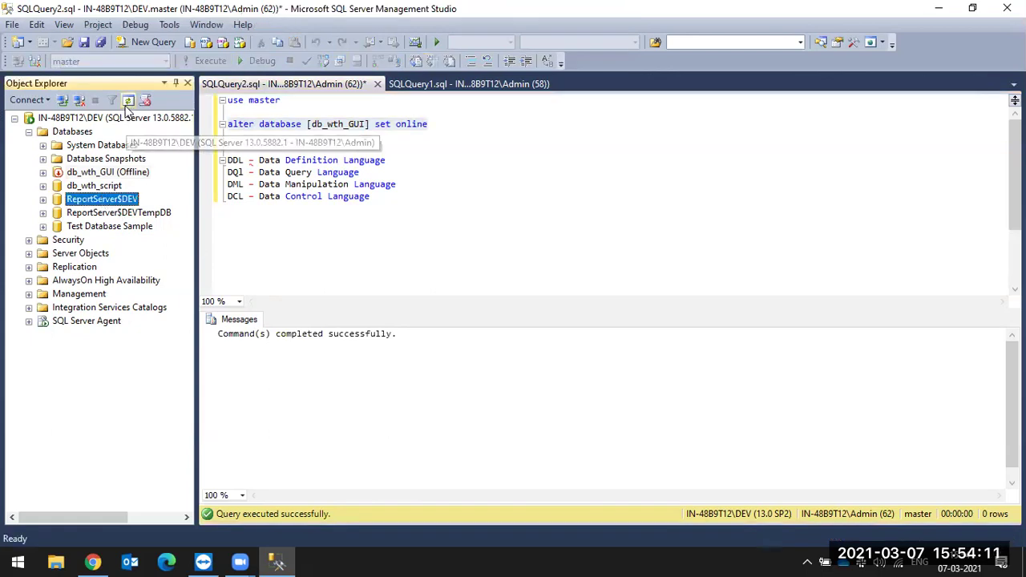
{"action": "left_click", "coordinate": [117, 174]}
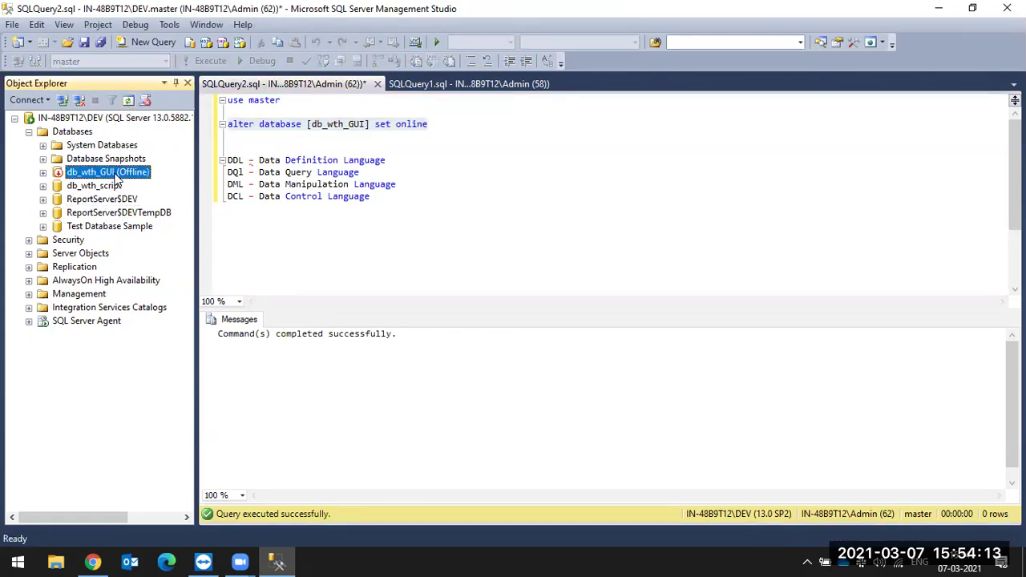
{"action": "left_click", "coordinate": [127, 101]}
Check the commands available for db_wth_GUI before and after refreshing from Test Database Sample
{"action": "right_click", "coordinate": [98, 174]}
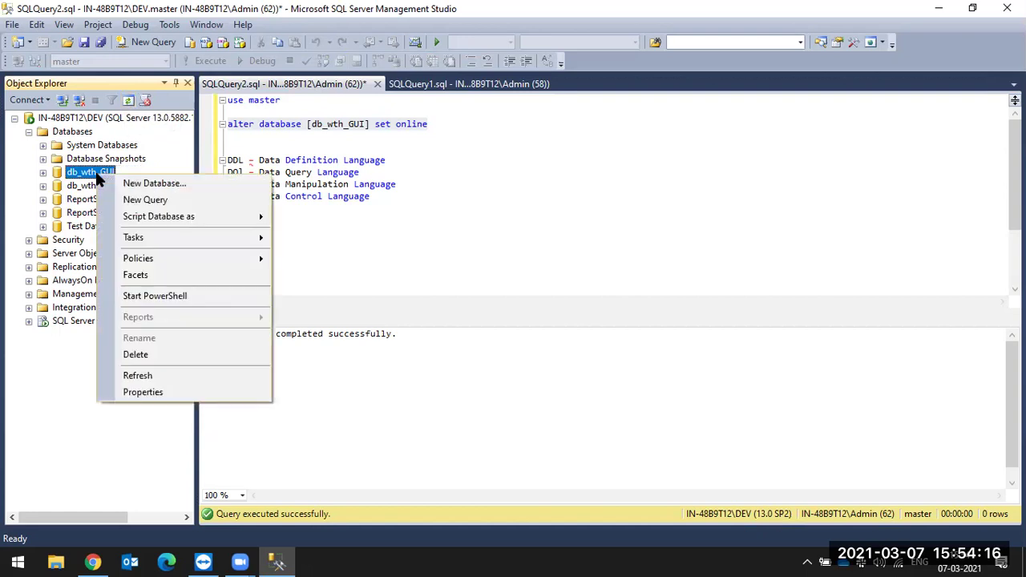
{"action": "left_click", "coordinate": [81, 227]}
{"action": "left_click", "coordinate": [129, 101]}
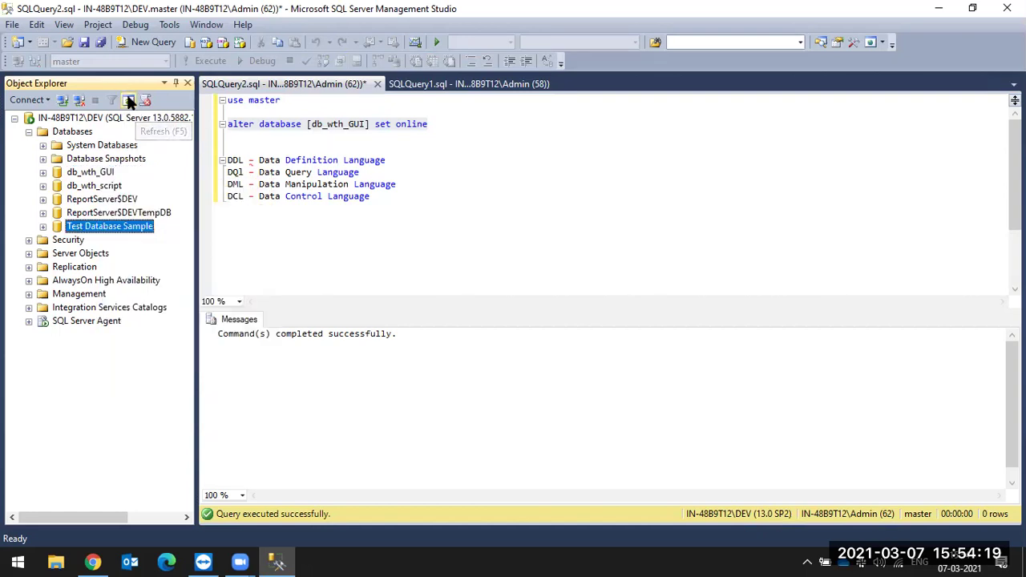
{"action": "right_click", "coordinate": [75, 174]}
{"action": "key", "text": "Escape"}
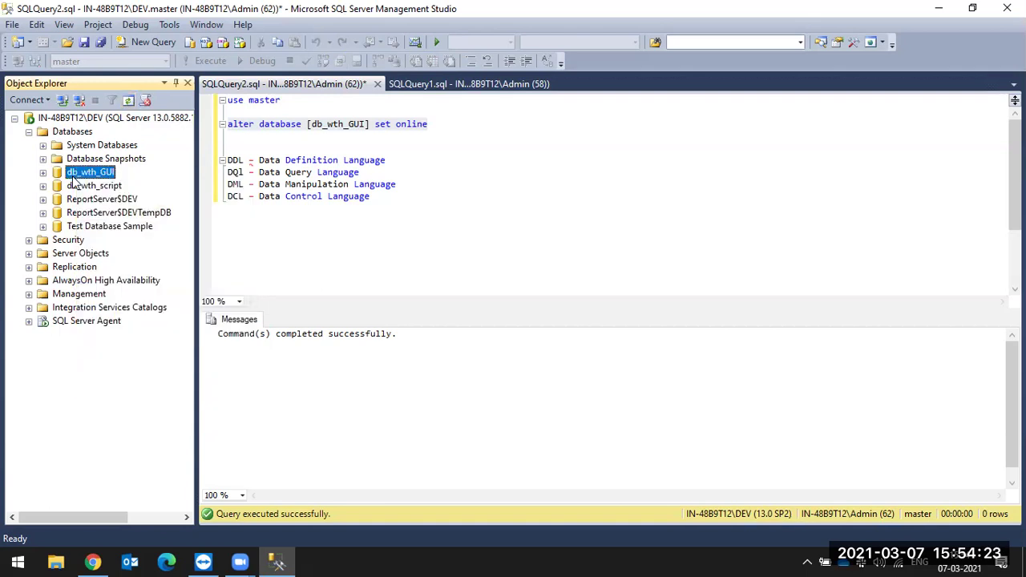
Expand db_wth_GUI, open its name and db_wth_script's name for in-place editing, leave both unedited, and collapse db_wth_GUI
{"action": "left_click", "coordinate": [97, 198]}
{"action": "left_click", "coordinate": [97, 174]}
{"action": "double_click", "coordinate": [96, 176]}
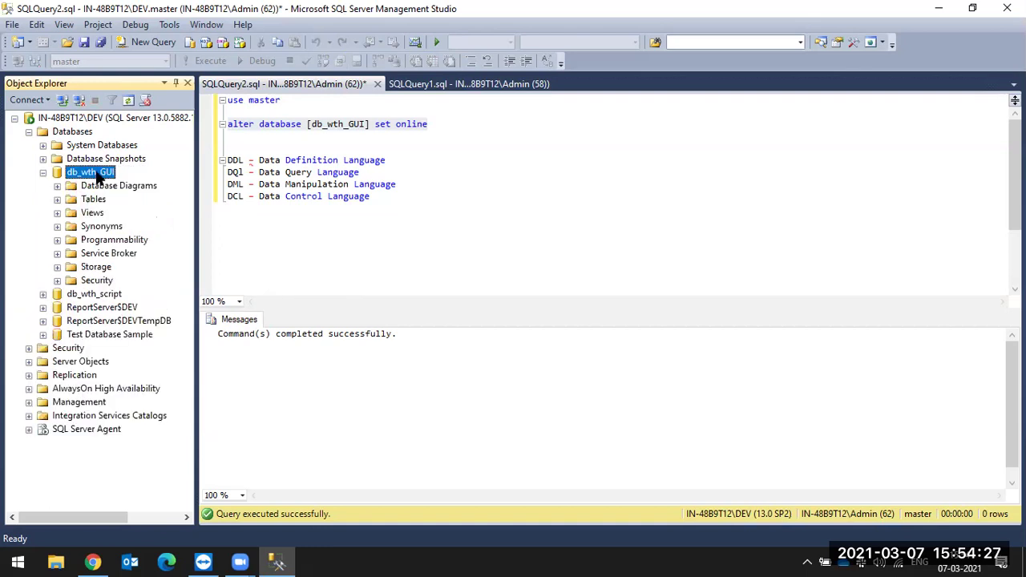
{"action": "left_click", "coordinate": [96, 175]}
{"action": "left_click", "coordinate": [121, 171]}
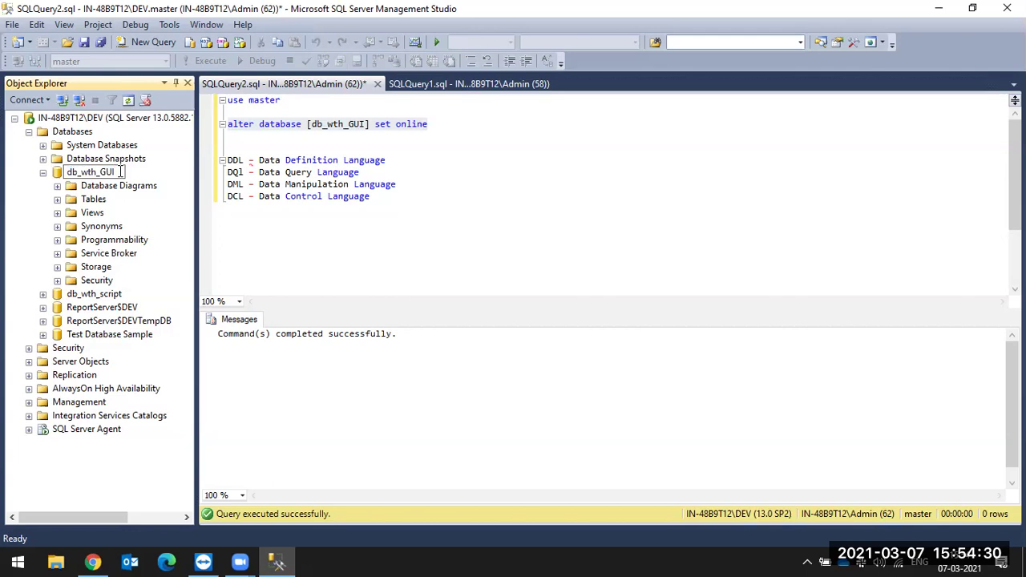
{"action": "left_click", "coordinate": [90, 295]}
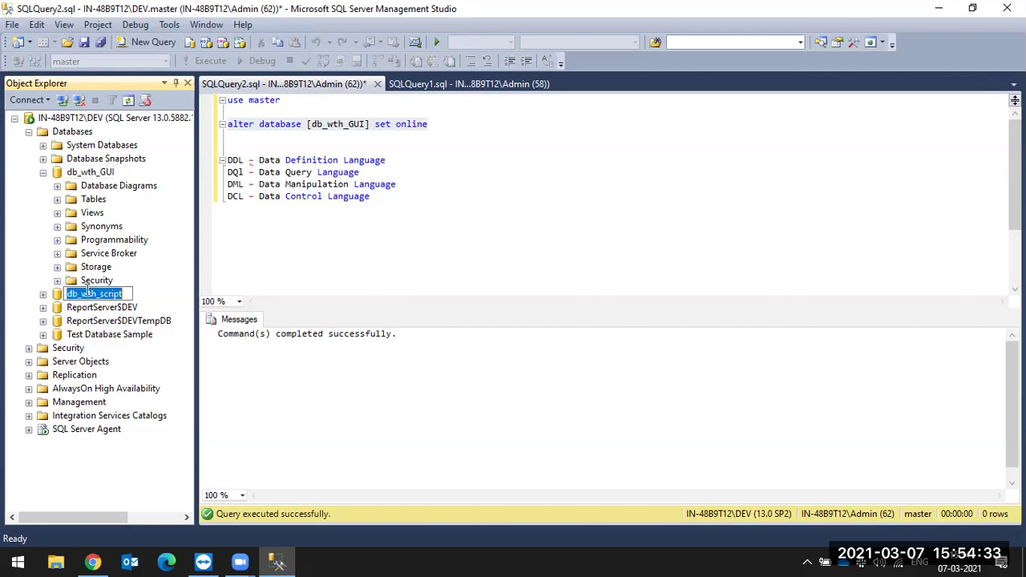
{"action": "left_click", "coordinate": [110, 254]}
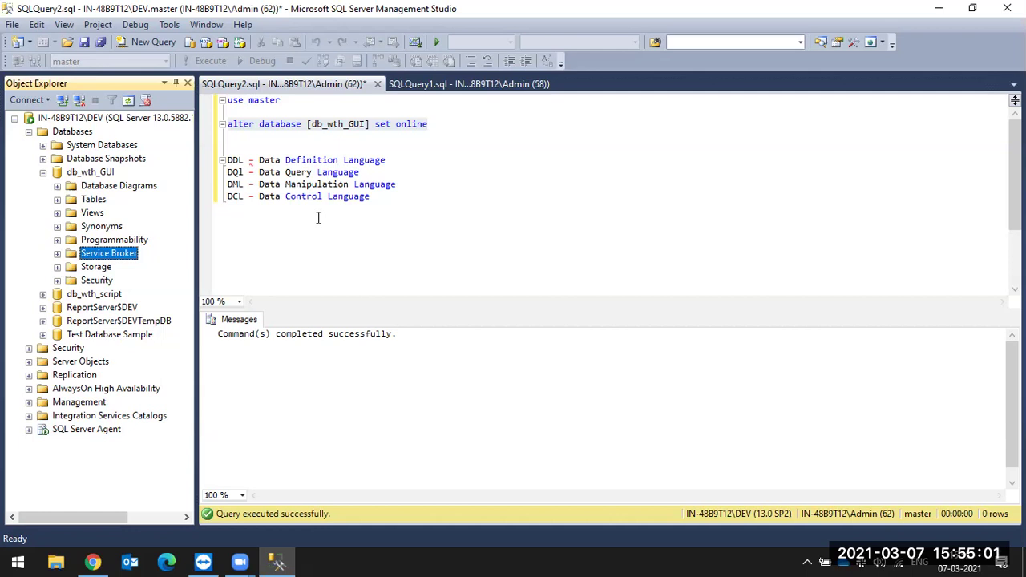
{"action": "left_click", "coordinate": [43, 172]}
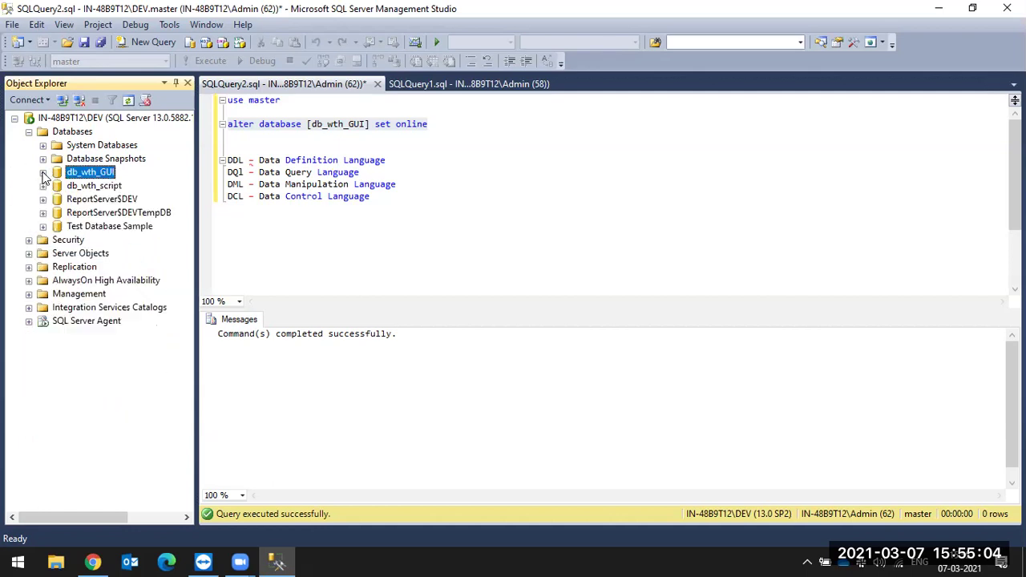
Review the DDL, DQL, DML and DCL notes, highlighting "Query", "[db_wth_GUI]", "Manipulation" and the DCL line's "Data" in turn
{"action": "left_click", "coordinate": [259, 184]}
{"action": "left_click", "coordinate": [278, 160]}
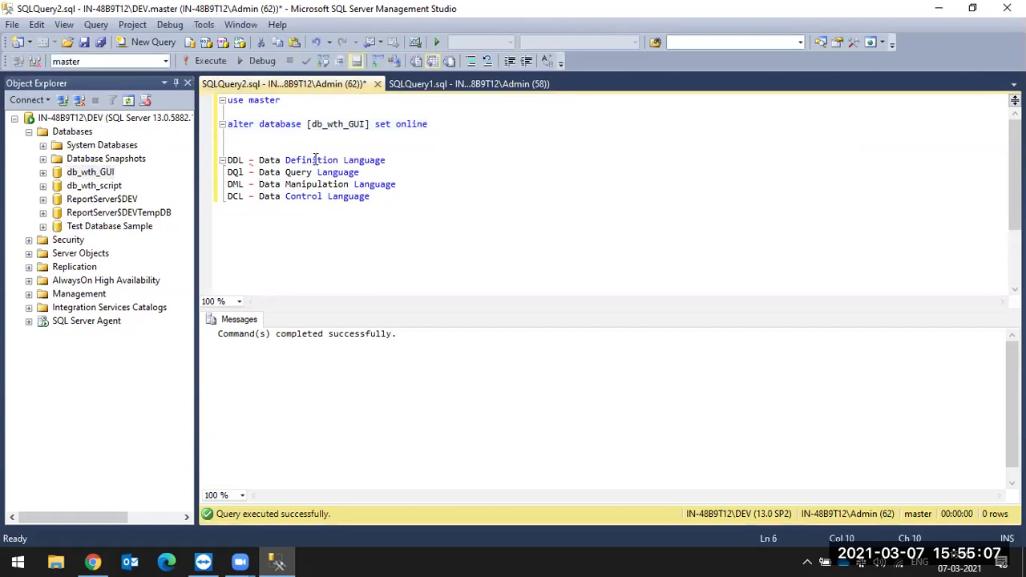
{"action": "left_click", "coordinate": [392, 161]}
{"action": "double_click", "coordinate": [298, 171]}
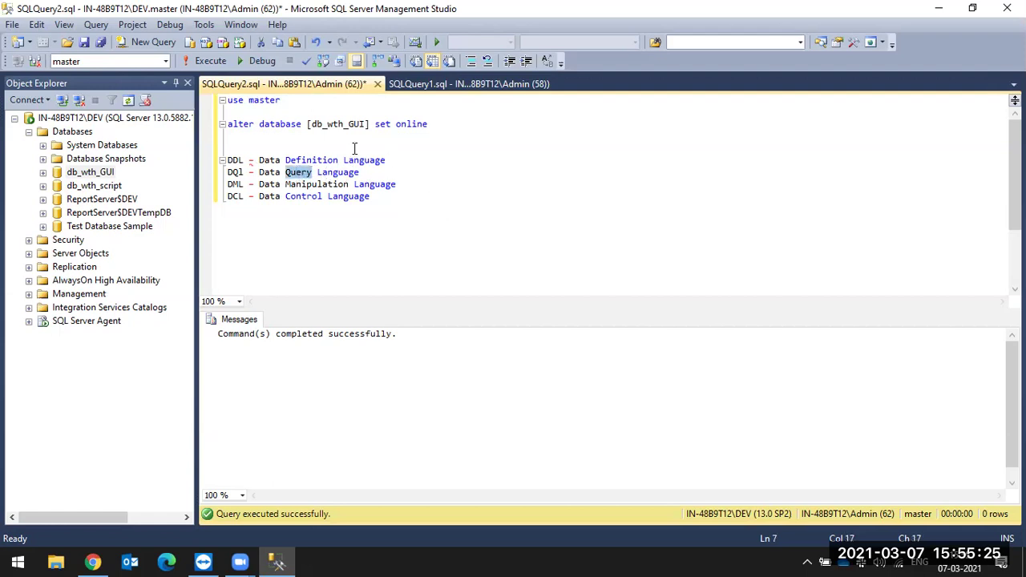
{"action": "double_click", "coordinate": [329, 129]}
{"action": "left_click", "coordinate": [327, 124]}
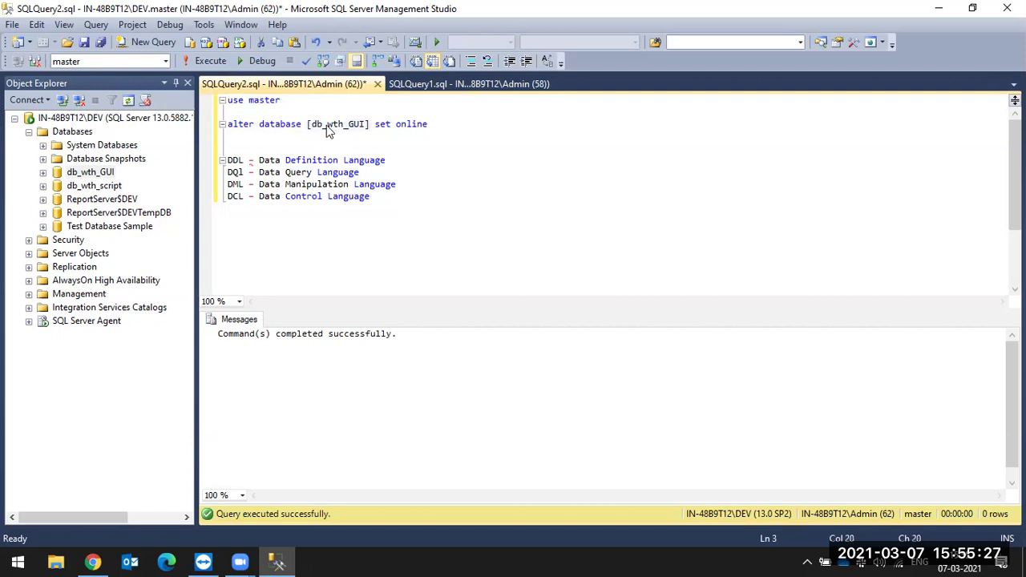
{"action": "double_click", "coordinate": [326, 126]}
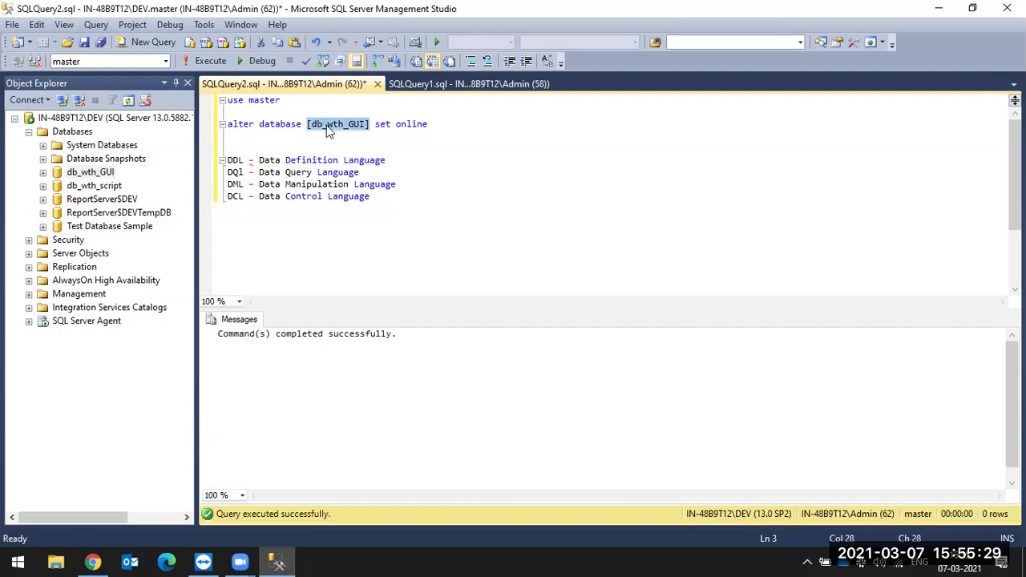
{"action": "double_click", "coordinate": [317, 185]}
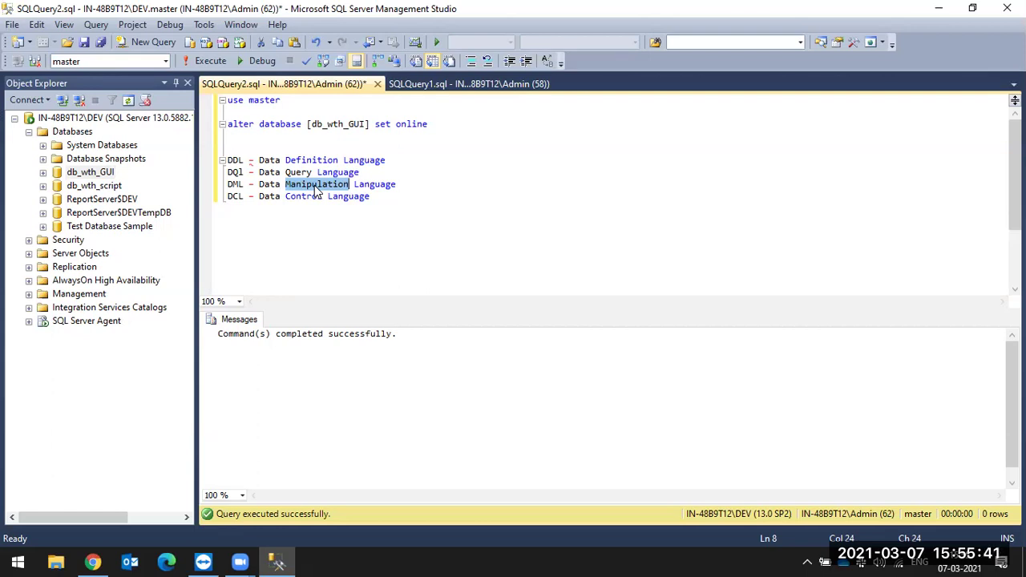
{"action": "double_click", "coordinate": [269, 197]}
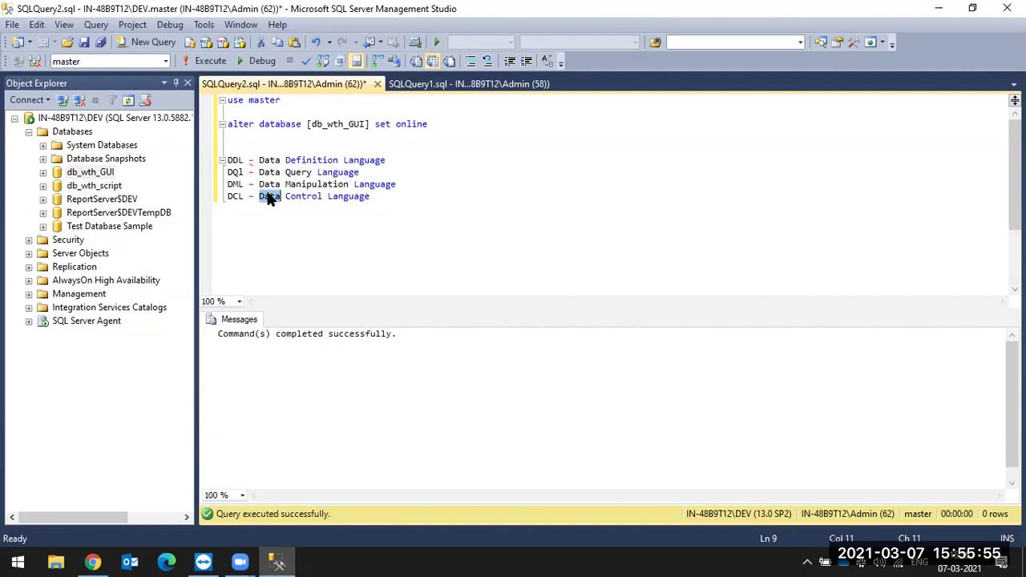
Look through the tasks available for db_wth_GUI, including Detach and Shrink, and close the list without choosing any
{"action": "left_click", "coordinate": [96, 171]}
{"action": "right_click", "coordinate": [98, 171]}
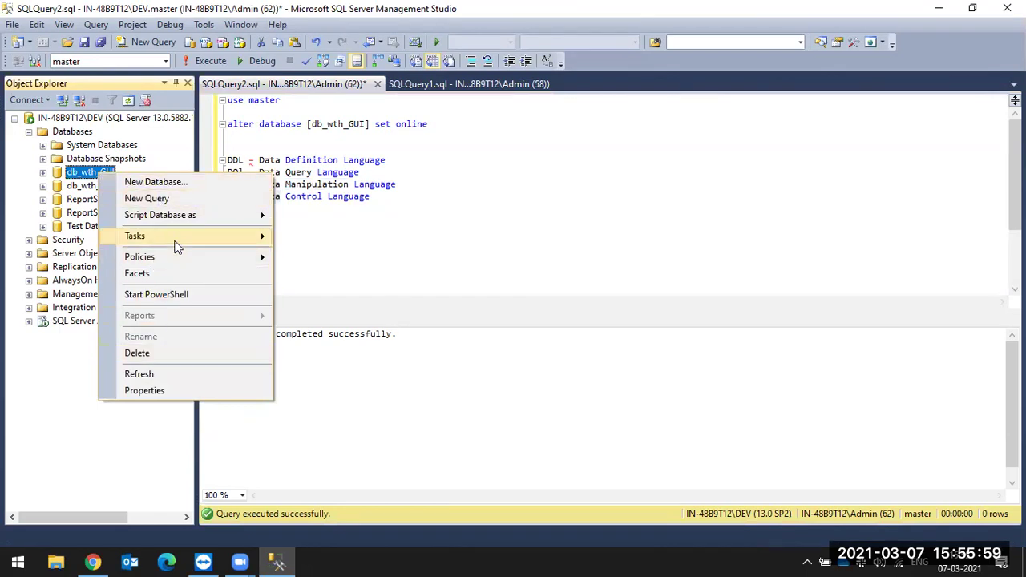
{"action": "mouse_move", "coordinate": [177, 245]}
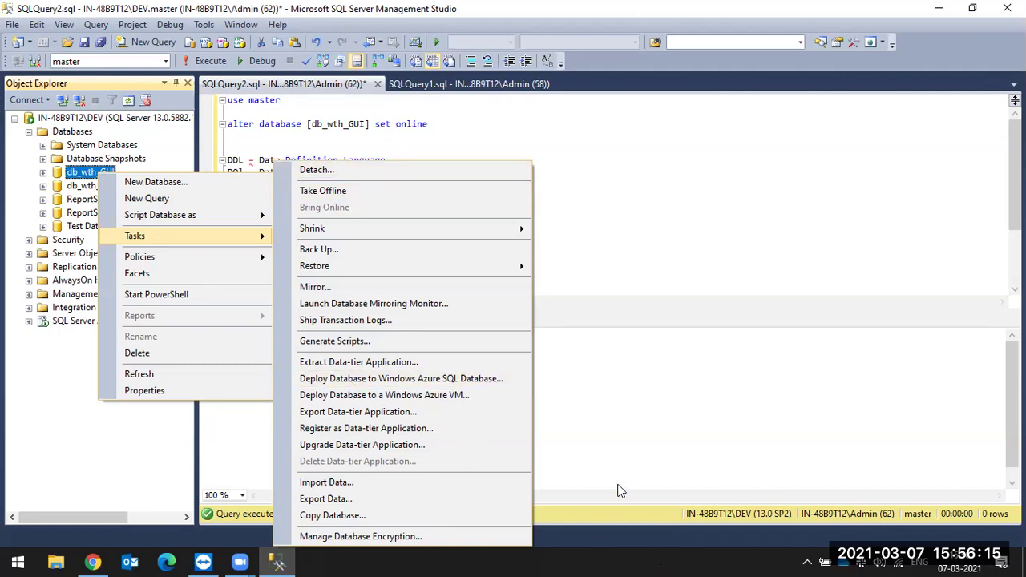
{"action": "mouse_move", "coordinate": [359, 232]}
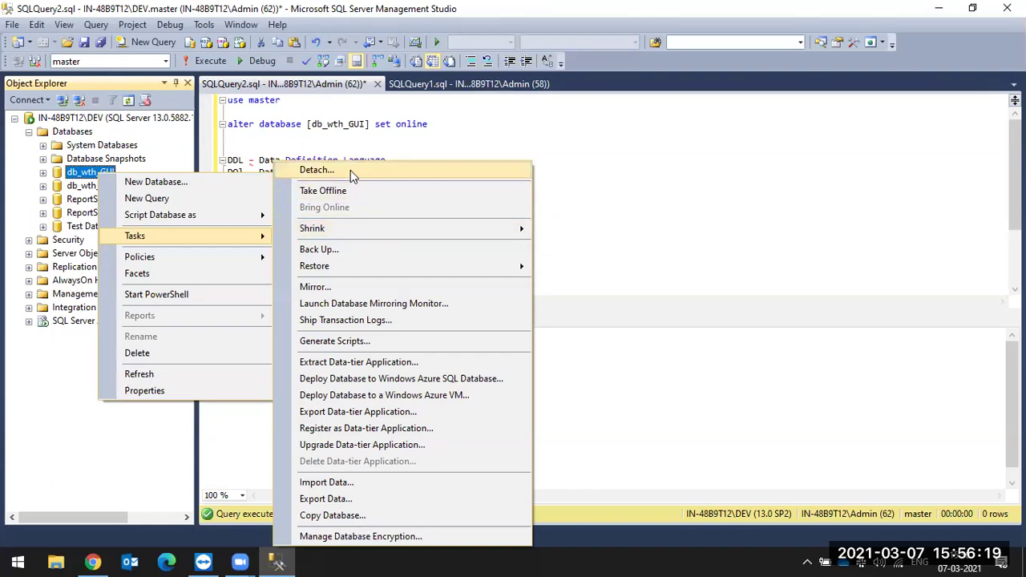
{"action": "left_click", "coordinate": [587, 187]}
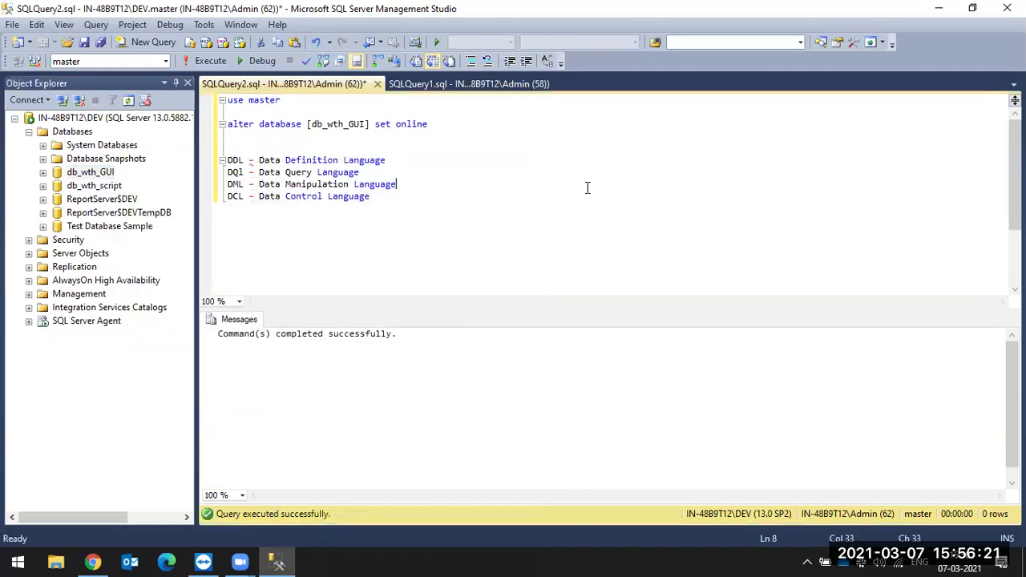
Add a "database" heading to the notes, separated by a blank line from the command category definitions
{"action": "left_click", "coordinate": [572, 218]}
{"action": "key", "text": "Return"}
{"action": "key", "text": "Return"}
{"action": "type", "text": "database"}
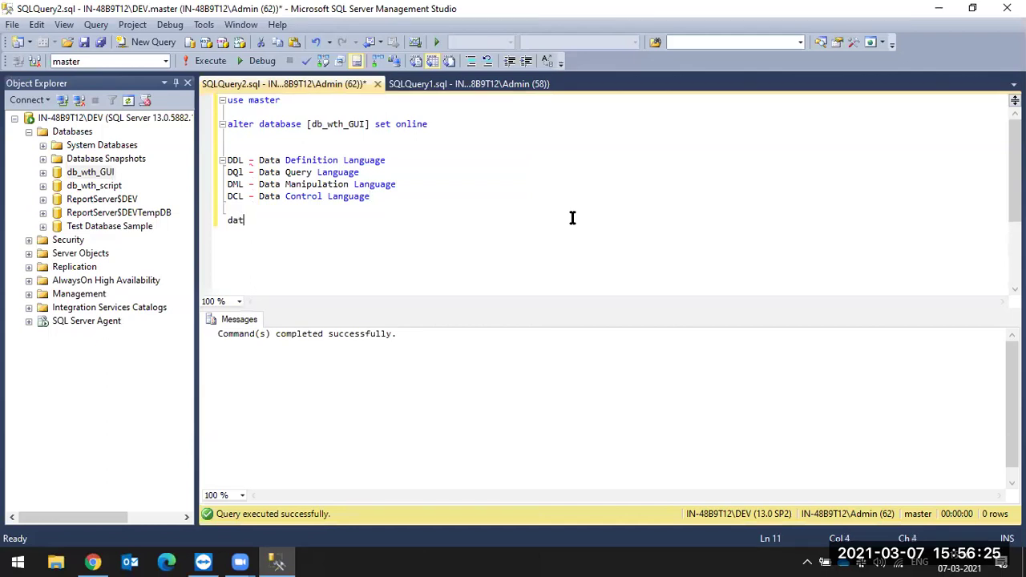
{"action": "key", "text": "Return"}
{"action": "key", "text": "Return"}
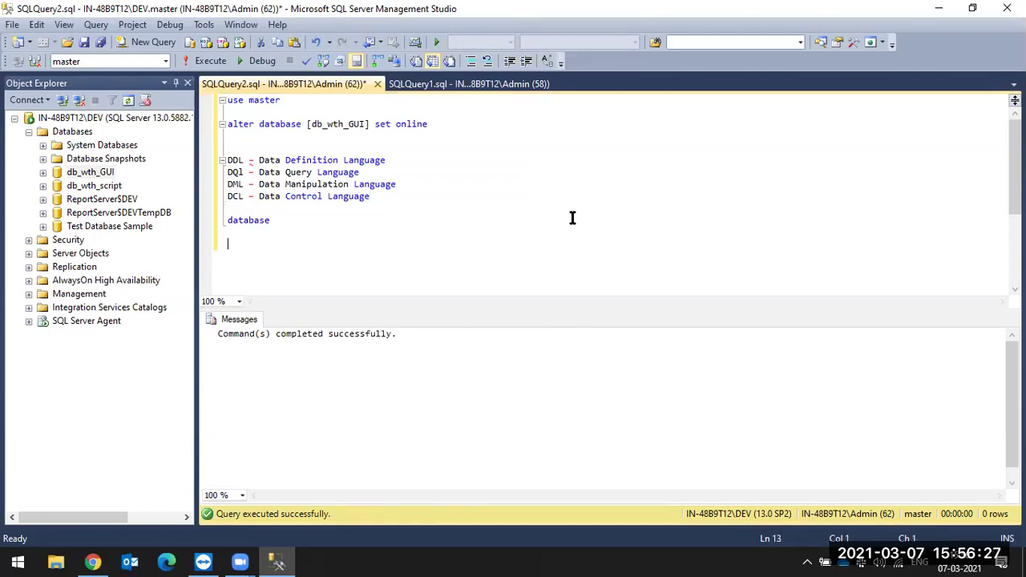
Under the "database" heading, list the file types as ".mdf and .ndf :-" and ".ldf" on separate lines
{"action": "type", "text": ".mdf and .ndf"}
{"action": "key", "text": "Return"}
{"action": "type", "text": ".lf"}
{"action": "key", "text": "Return"}
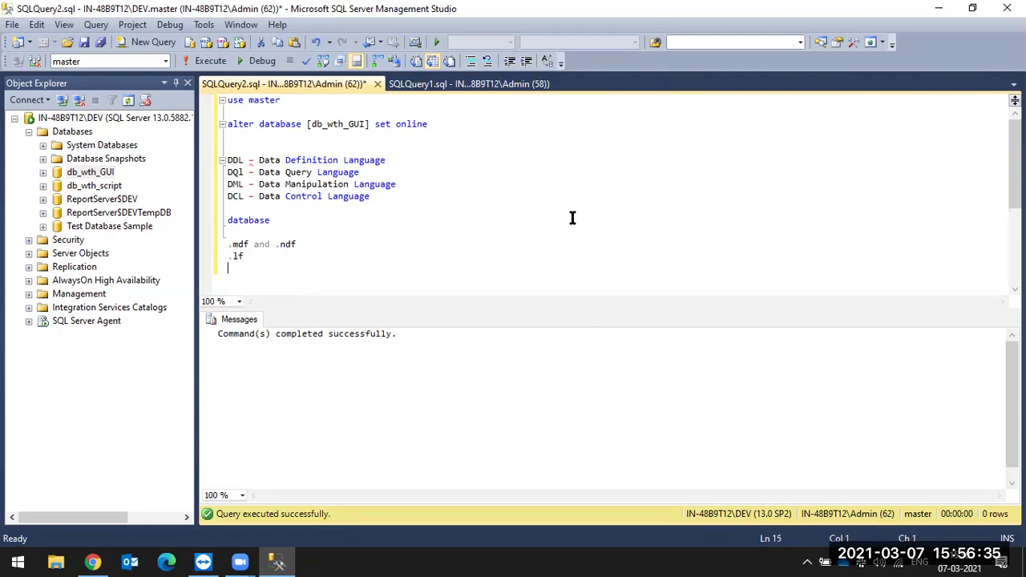
{"action": "type", "text": "d"}
{"action": "left_click", "coordinate": [287, 255]}
{"action": "left_click", "coordinate": [303, 243]}
{"action": "type", "text": ":-"}
Open the Shrink Files settings for db_wth_GUI and set the file type to Log
{"action": "right_click", "coordinate": [103, 163]}
{"action": "right_click", "coordinate": [85, 175]}
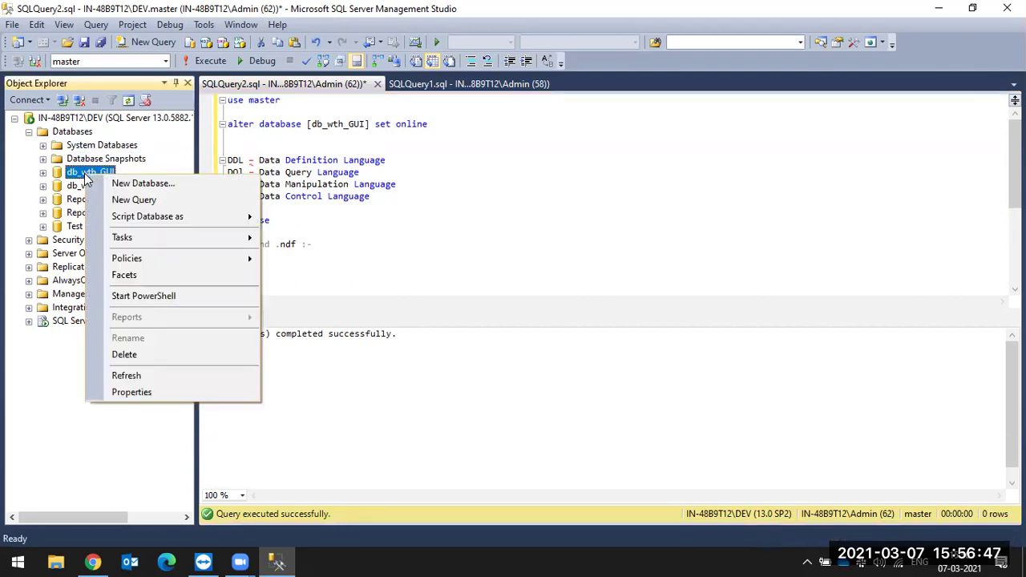
{"action": "mouse_move", "coordinate": [184, 239]}
{"action": "mouse_move", "coordinate": [309, 229]}
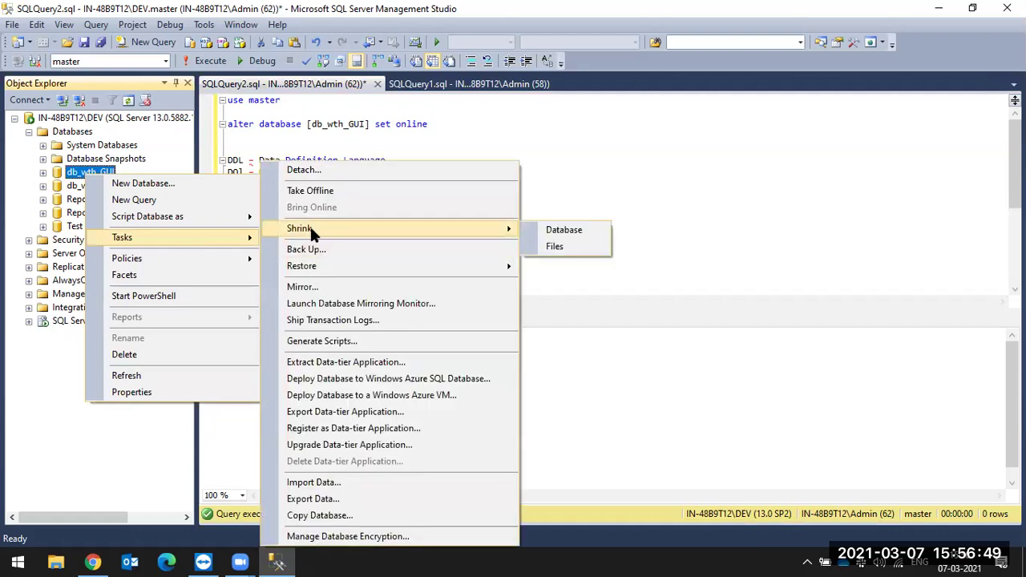
{"action": "left_click", "coordinate": [559, 250]}
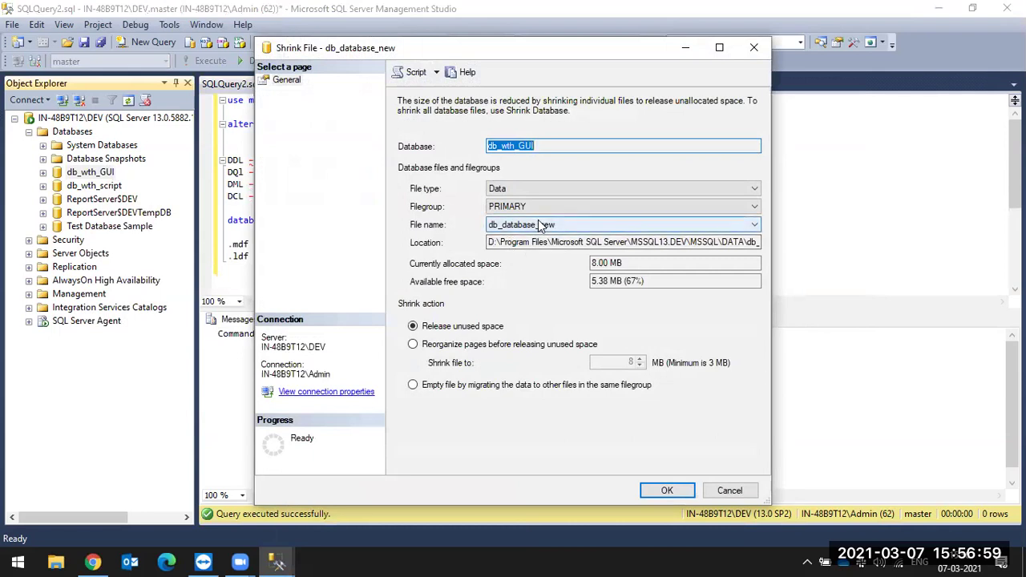
{"action": "left_click", "coordinate": [518, 191]}
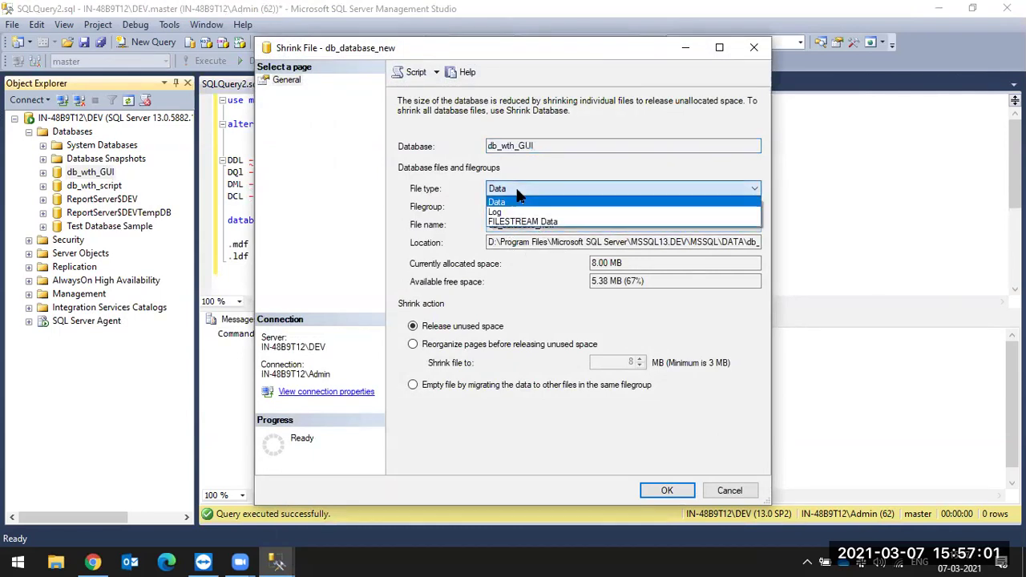
{"action": "left_click", "coordinate": [506, 214]}
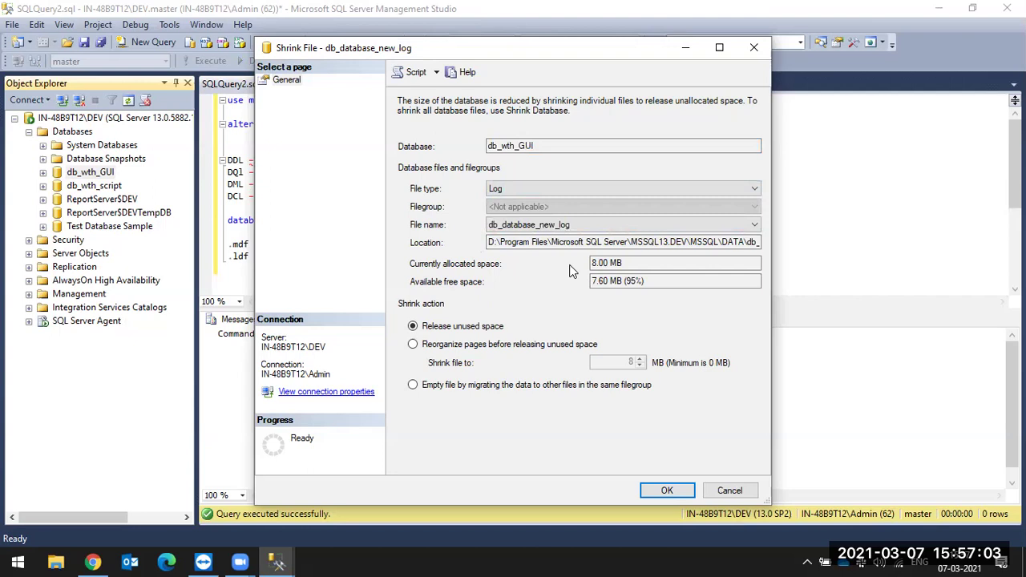
Examine the log file's currently allocated space and available free space in the Shrink File settings
{"action": "double_click", "coordinate": [596, 263]}
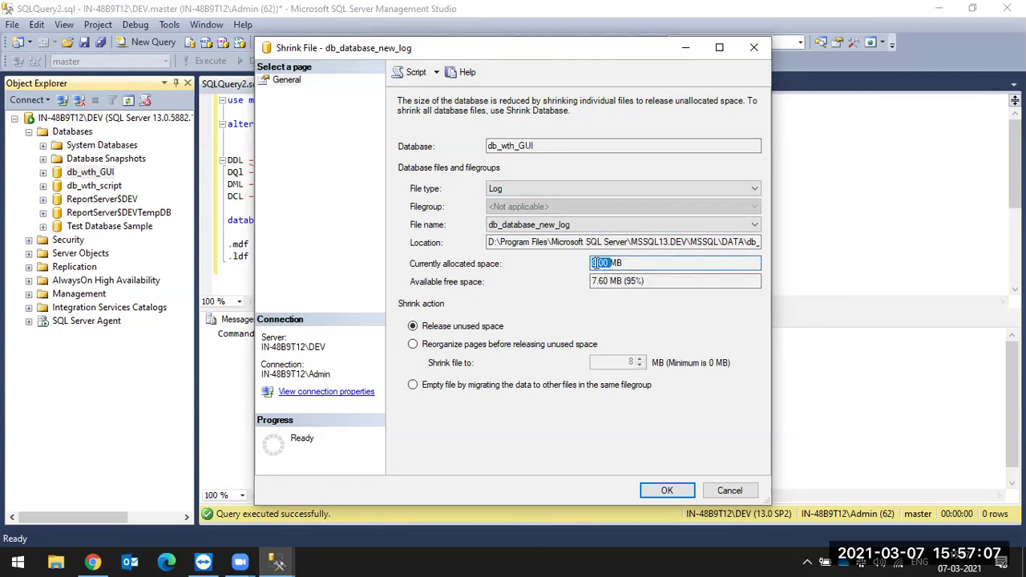
{"action": "double_click", "coordinate": [604, 281]}
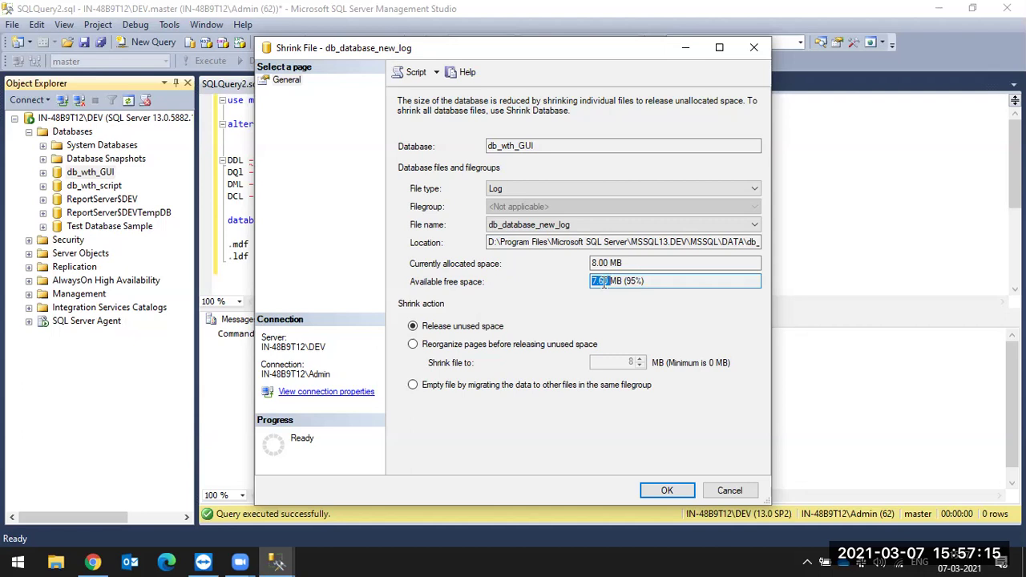
{"action": "left_click", "coordinate": [650, 281]}
{"action": "double_click", "coordinate": [649, 282]}
{"action": "left_click", "coordinate": [650, 281]}
{"action": "double_click", "coordinate": [648, 281]}
{"action": "left_click", "coordinate": [648, 282]}
{"action": "double_click", "coordinate": [649, 281]}
{"action": "left_click", "coordinate": [650, 281]}
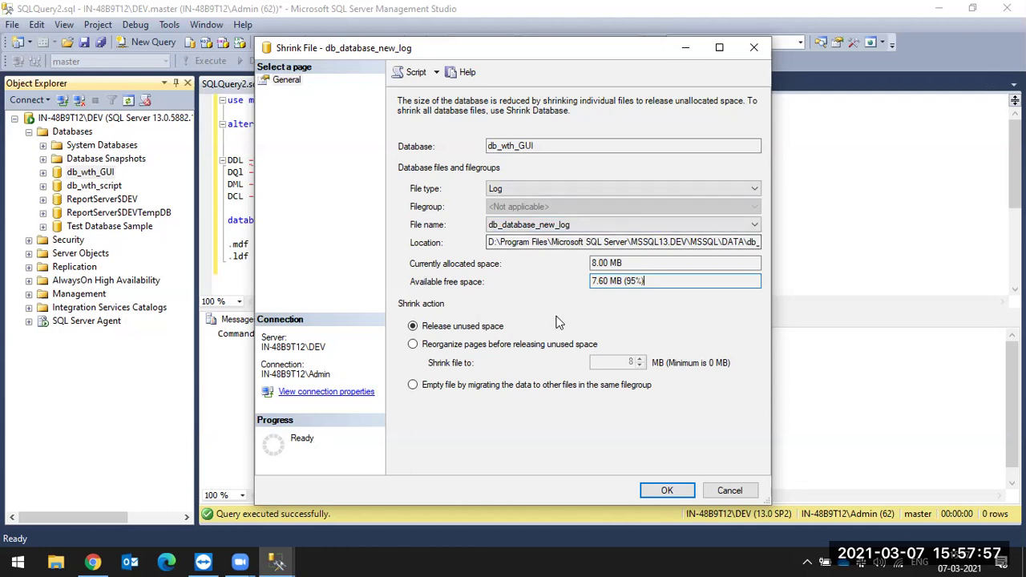
{"action": "double_click", "coordinate": [610, 263]}
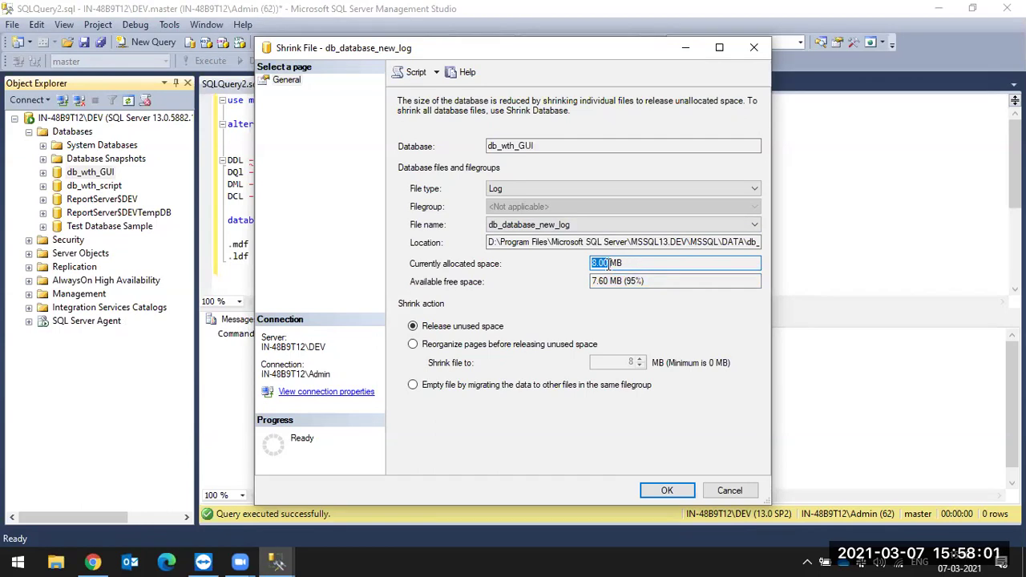
{"action": "left_click", "coordinate": [611, 263]}
{"action": "double_click", "coordinate": [610, 263]}
{"action": "left_click", "coordinate": [633, 281]}
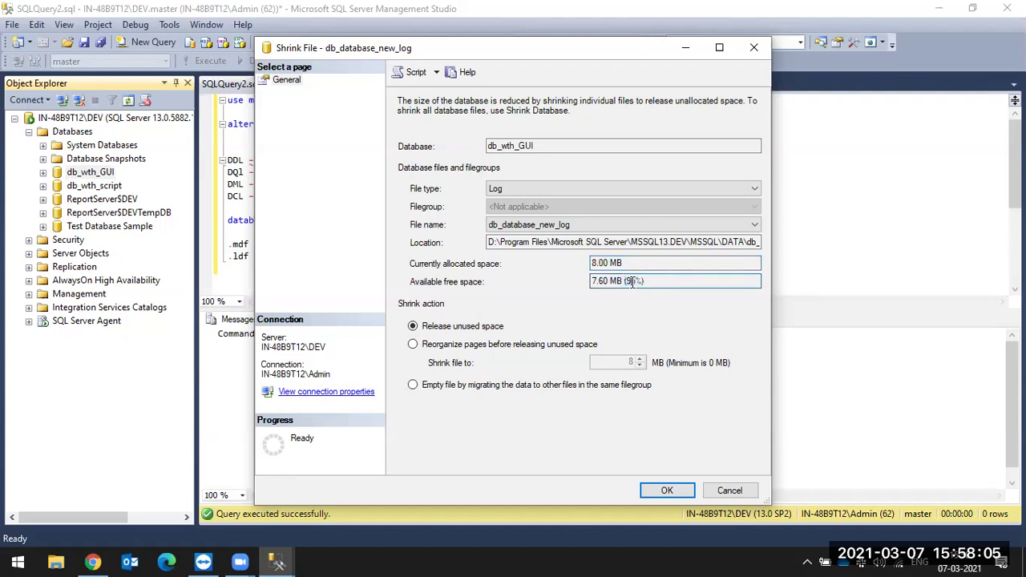
Shrink the log file of db_wth_GUI by releasing its unused space
{"action": "double_click", "coordinate": [632, 282]}
{"action": "left_click", "coordinate": [668, 490]}
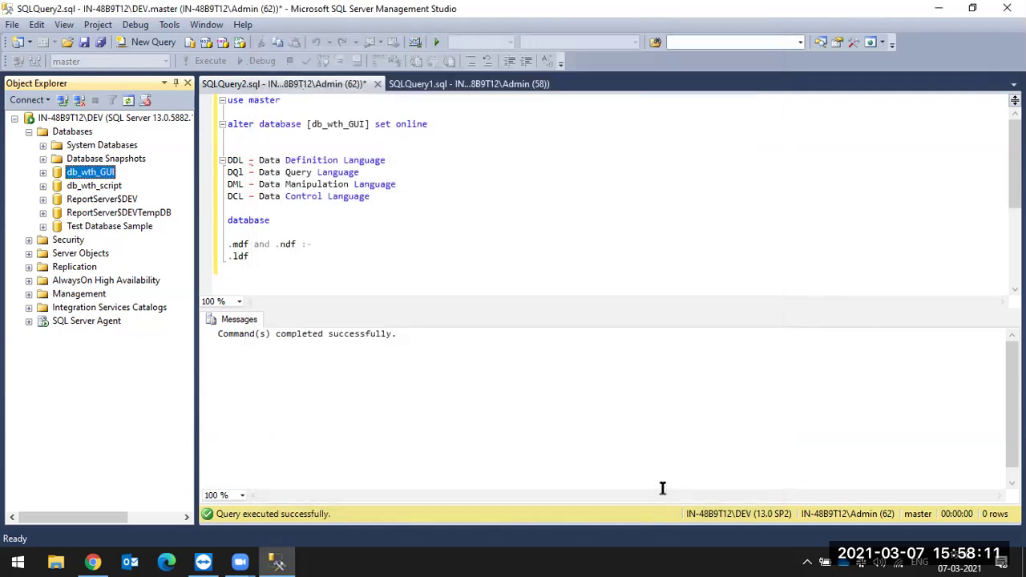
Generate a query script that releases unused space from db_wth_GUI's log file, and close the Shrink File settings
{"action": "right_click", "coordinate": [101, 174]}
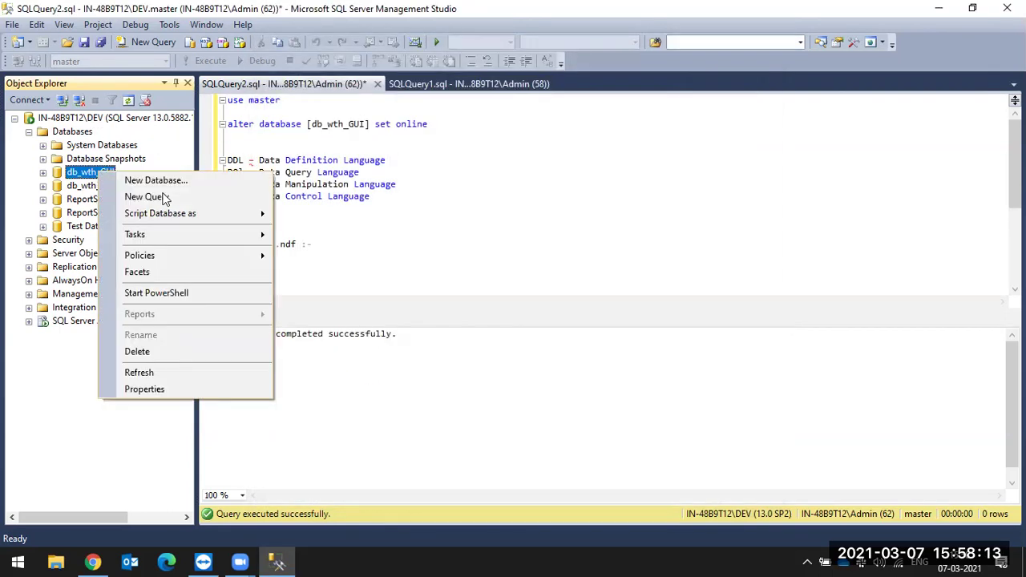
{"action": "mouse_move", "coordinate": [191, 236]}
{"action": "mouse_move", "coordinate": [396, 231]}
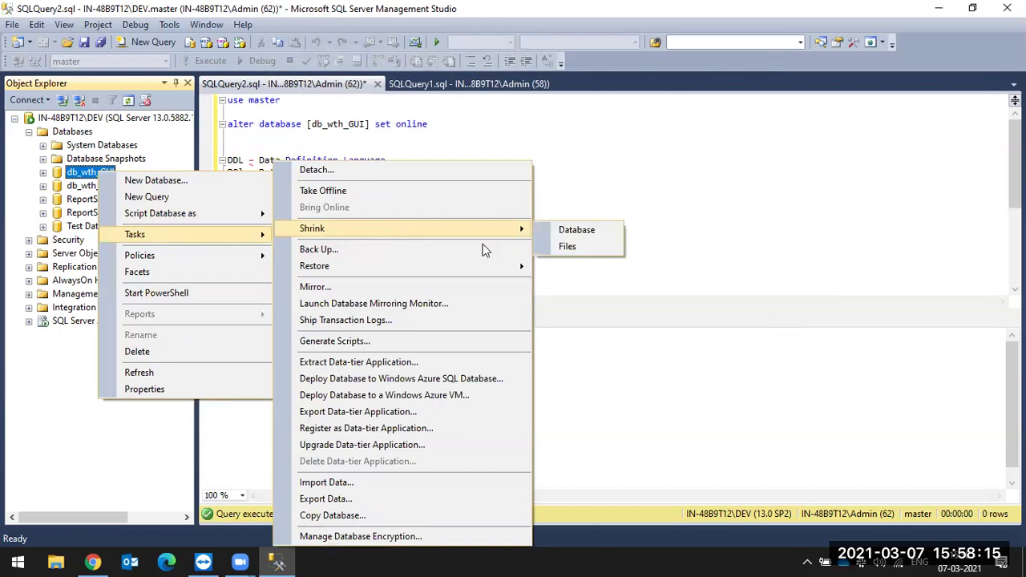
{"action": "left_click", "coordinate": [553, 247]}
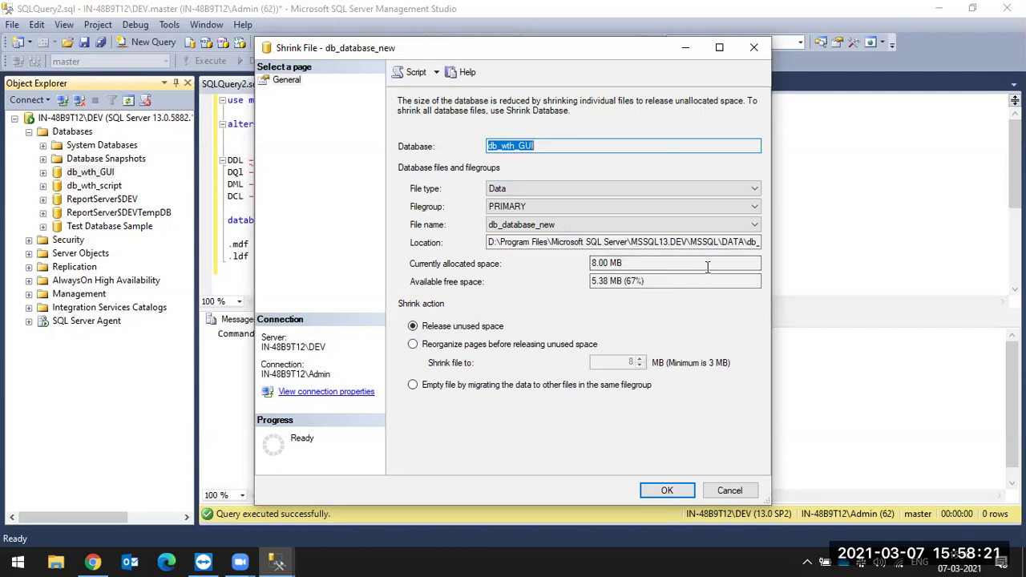
{"action": "left_click", "coordinate": [681, 190]}
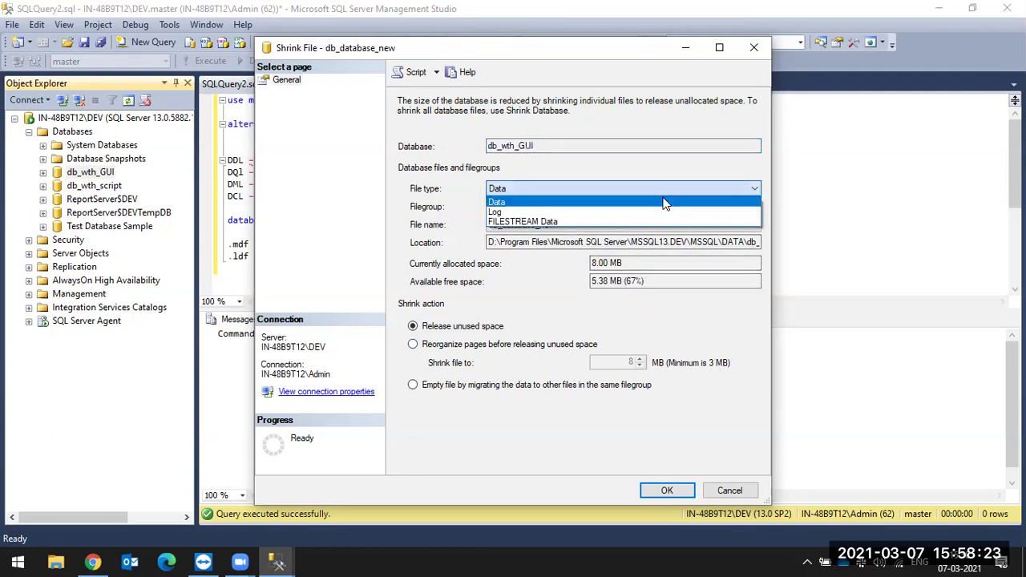
{"action": "left_click", "coordinate": [590, 212]}
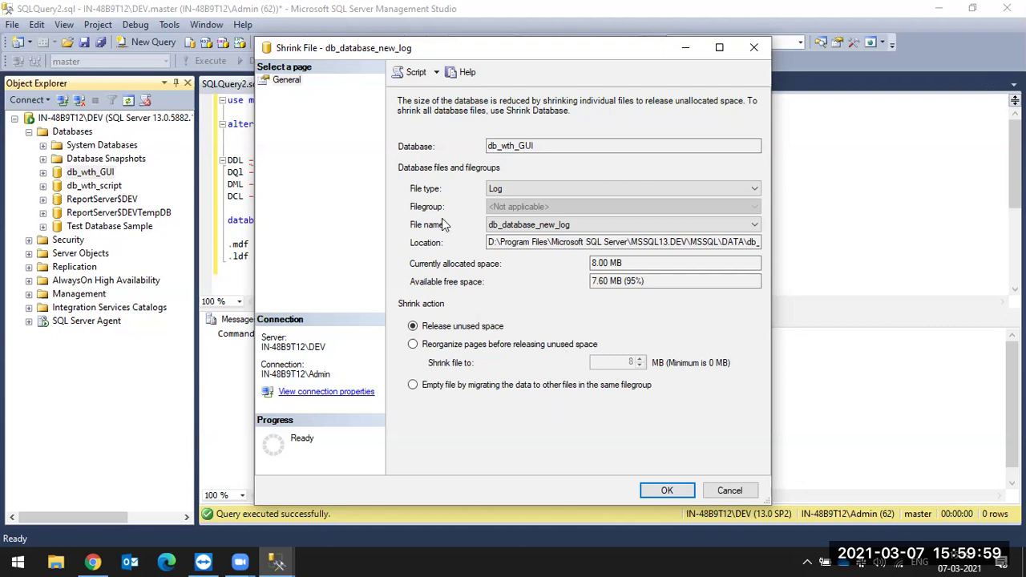
{"action": "left_click", "coordinate": [414, 75]}
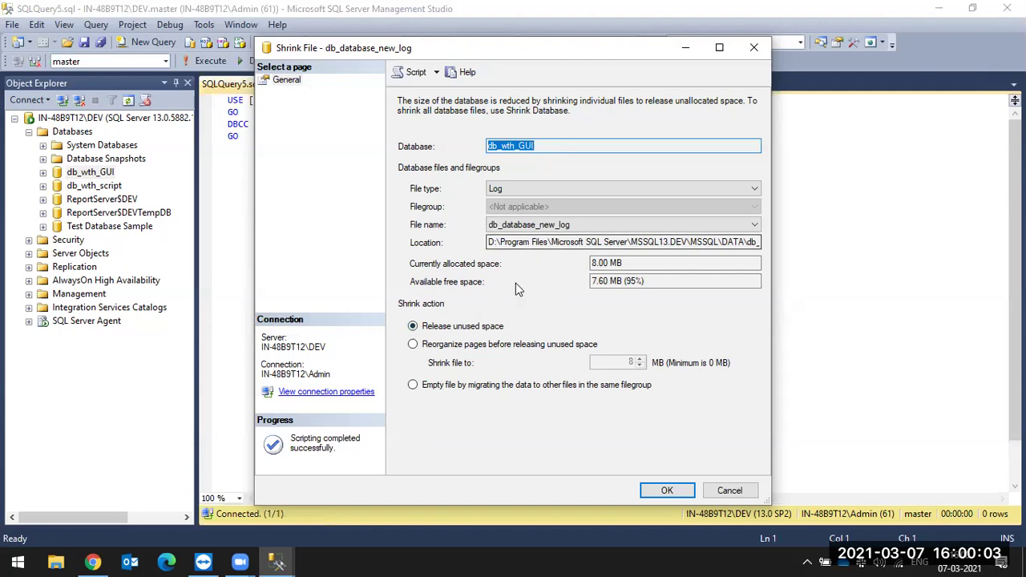
{"action": "left_click", "coordinate": [754, 47]}
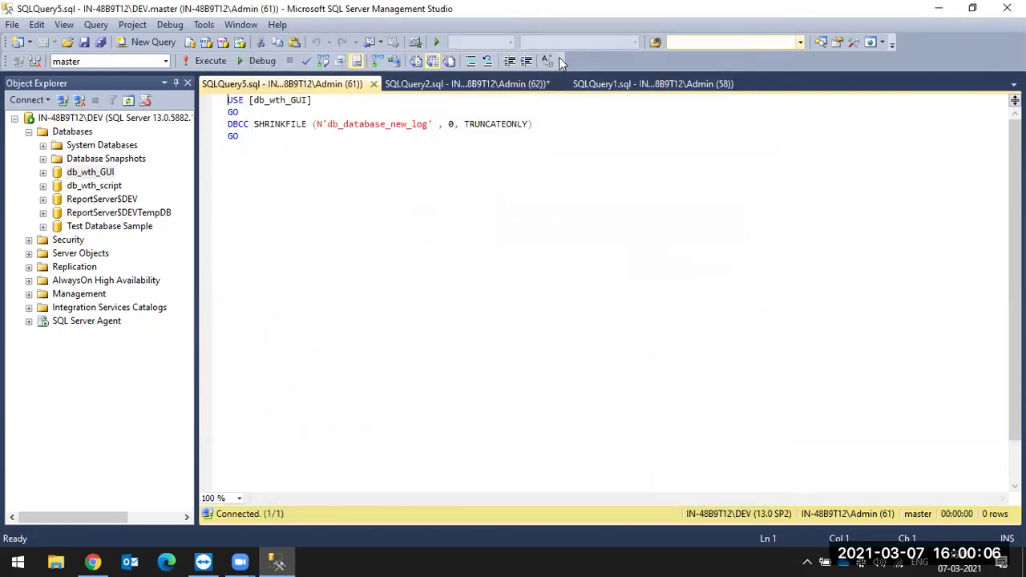
Examine the DBCC SHRINKFILE statement in the generated script, including its log file name and target size argument
{"action": "double_click", "coordinate": [278, 100]}
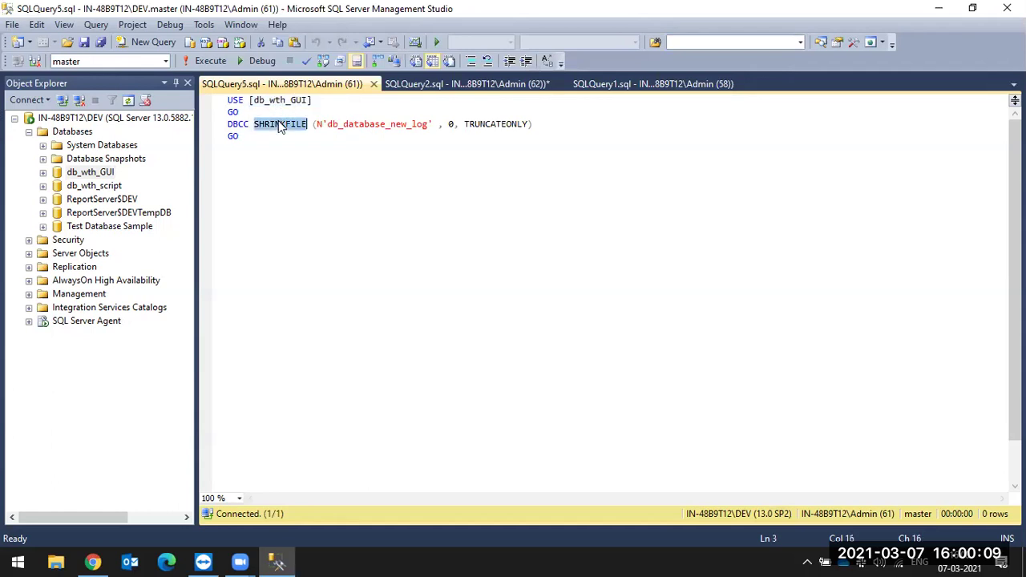
{"action": "double_click", "coordinate": [358, 126]}
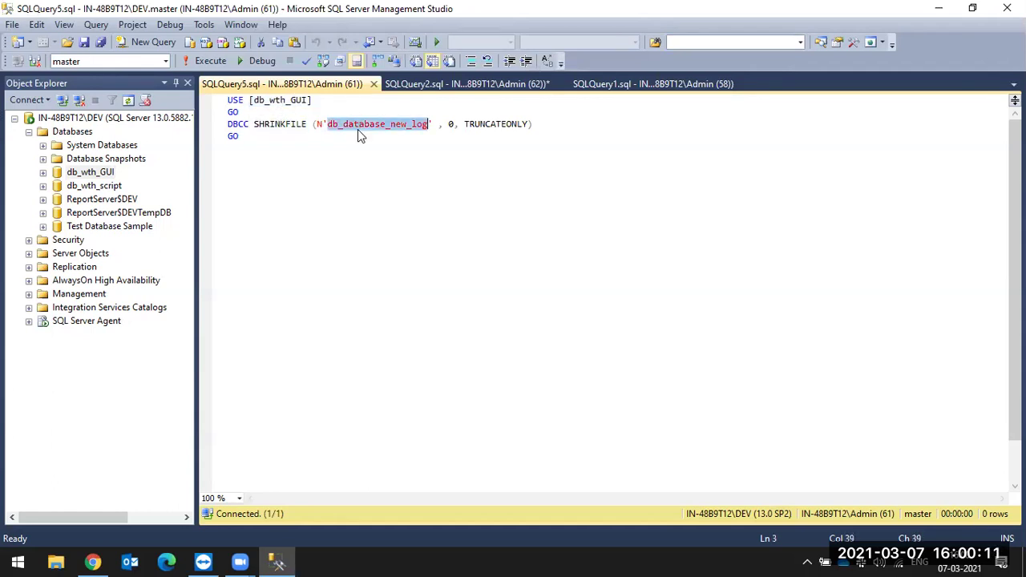
{"action": "double_click", "coordinate": [500, 115]}
{"action": "double_click", "coordinate": [450, 125]}
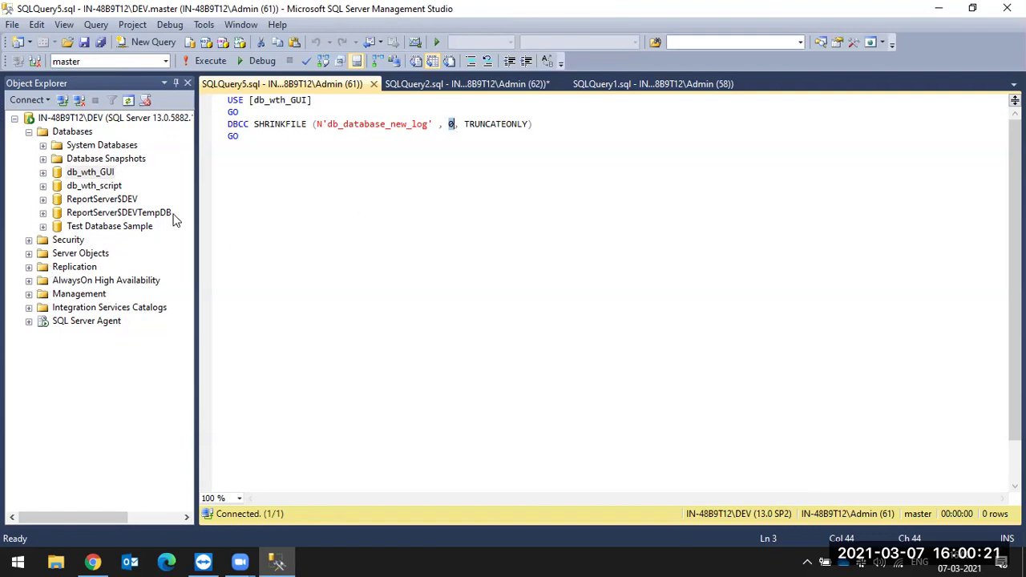
Compare the Shrink File settings of db_wth_GUI for the Log and Data file types, and leave without shrinking
{"action": "right_click", "coordinate": [101, 178]}
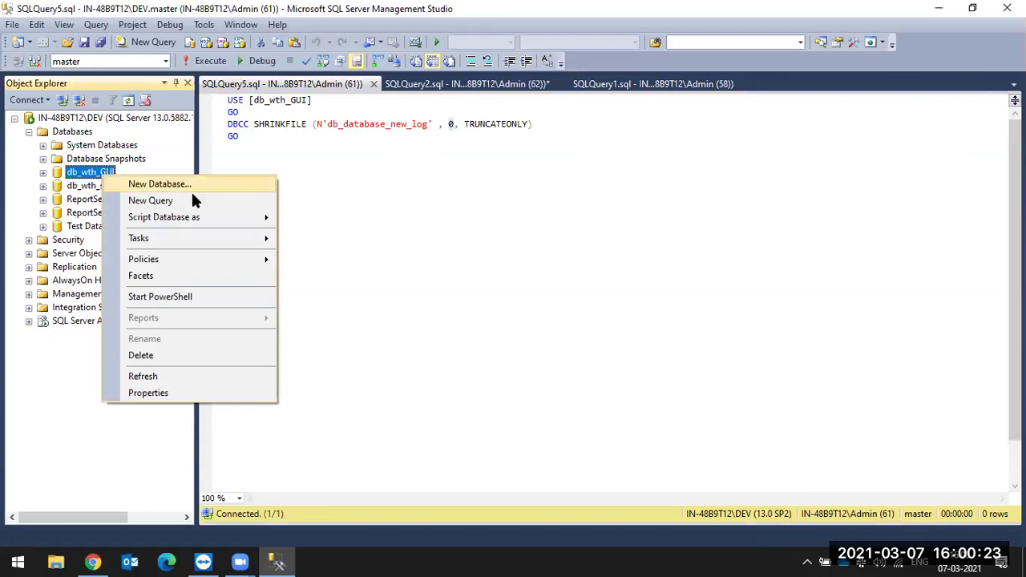
{"action": "mouse_move", "coordinate": [191, 245]}
{"action": "mouse_move", "coordinate": [325, 230]}
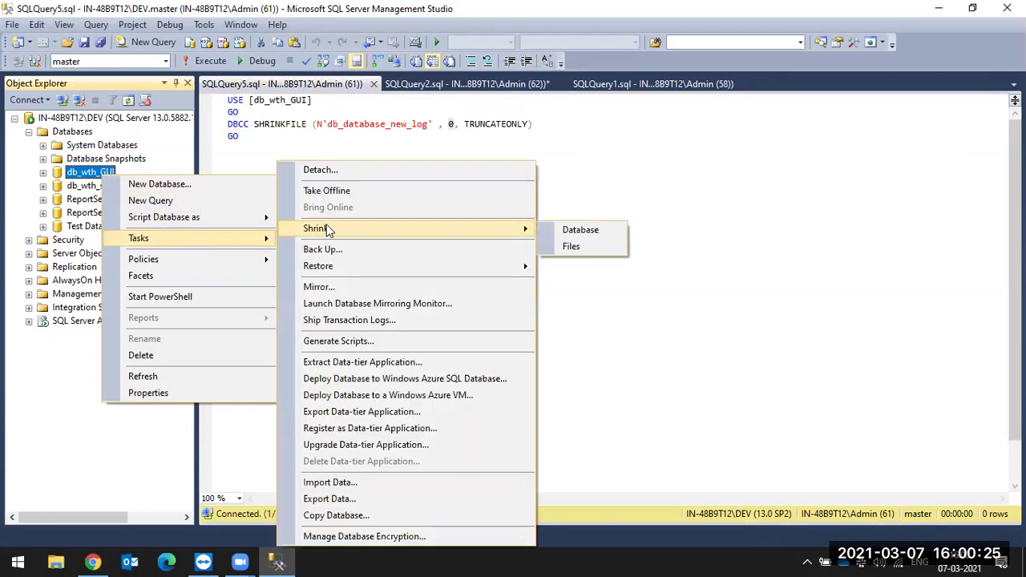
{"action": "left_click", "coordinate": [570, 253]}
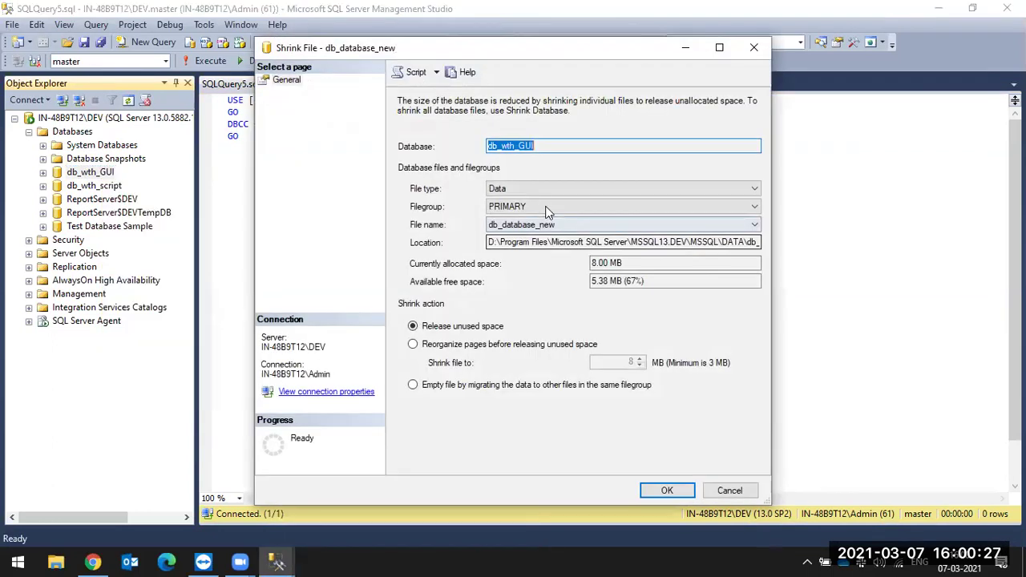
{"action": "left_click", "coordinate": [533, 189]}
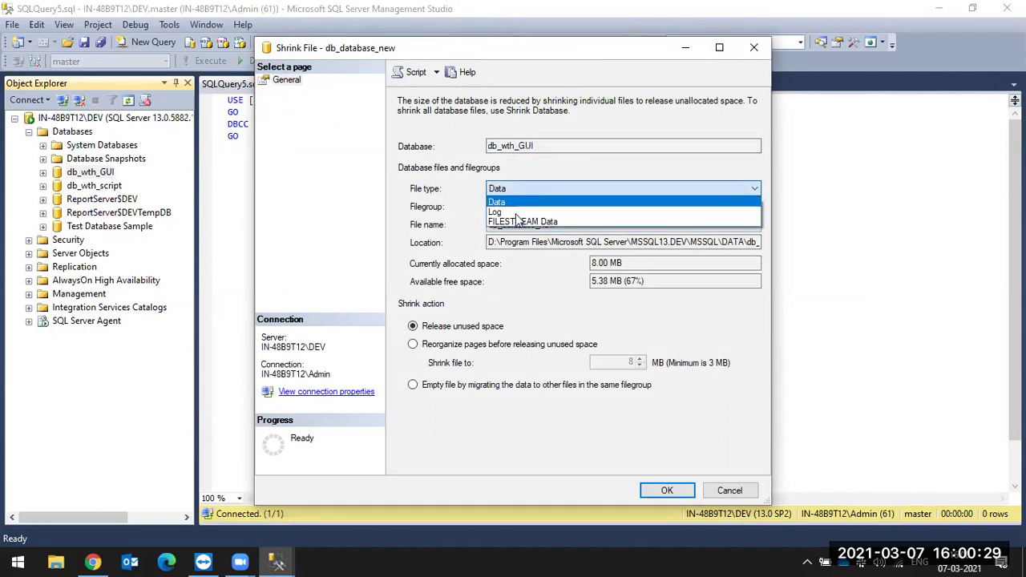
{"action": "left_click", "coordinate": [505, 212]}
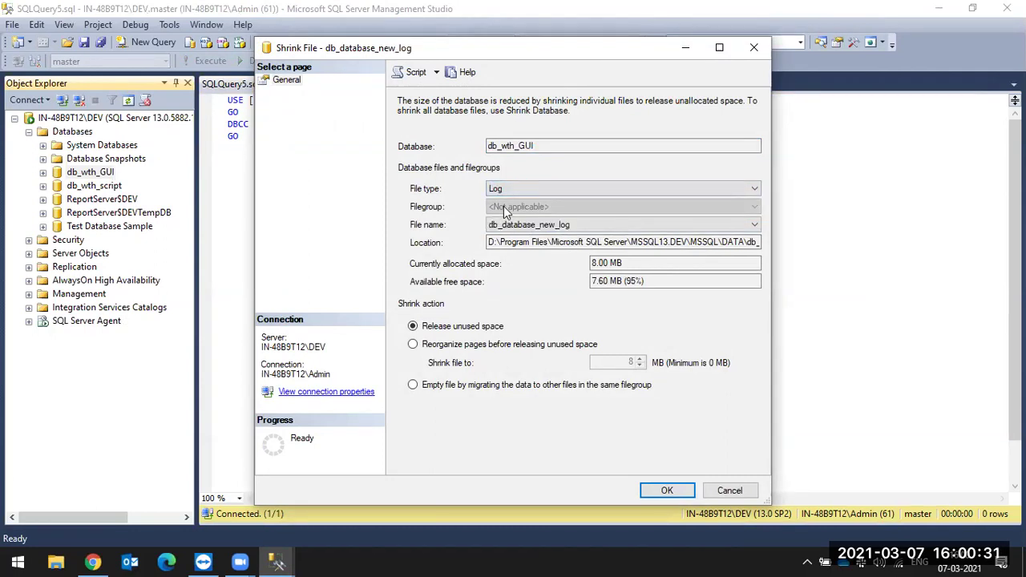
{"action": "left_click", "coordinate": [517, 189]}
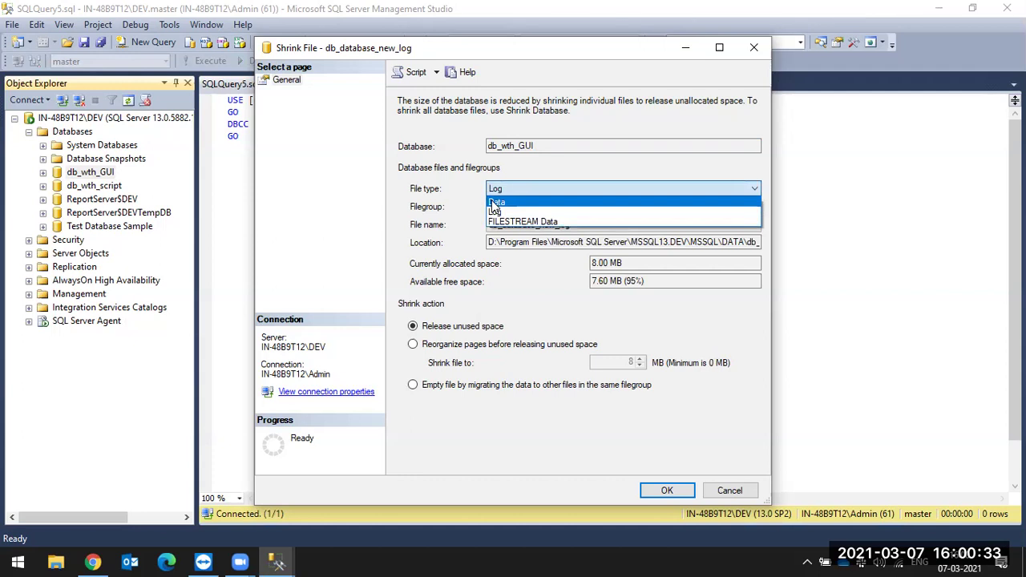
{"action": "left_click", "coordinate": [495, 203]}
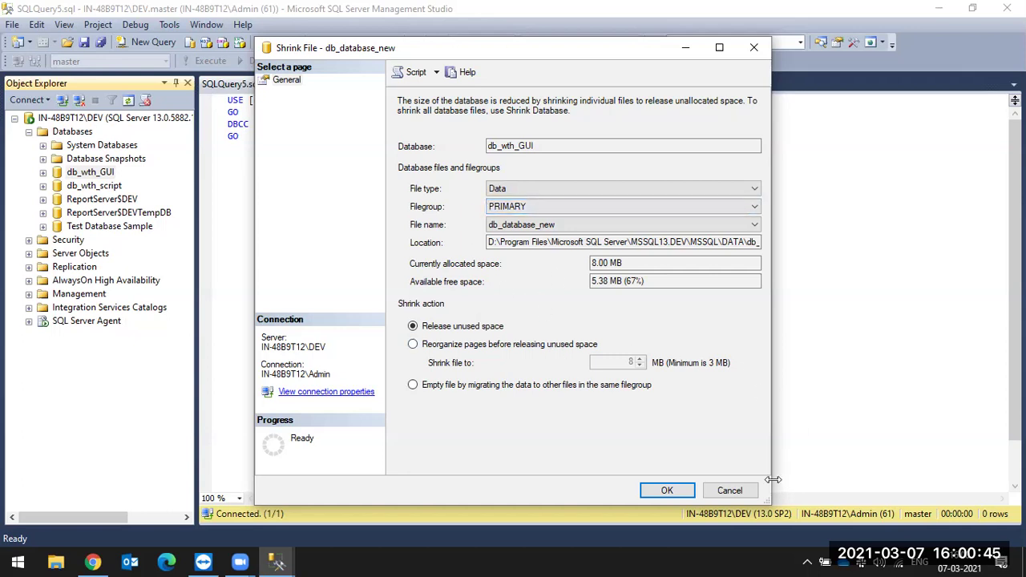
{"action": "left_click", "coordinate": [727, 491]}
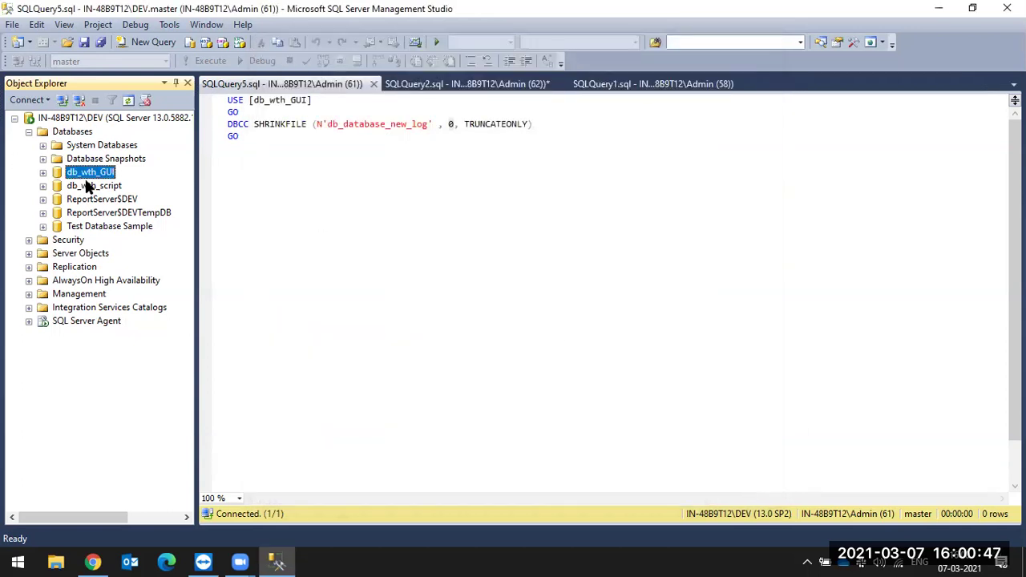
{"action": "right_click", "coordinate": [91, 172]}
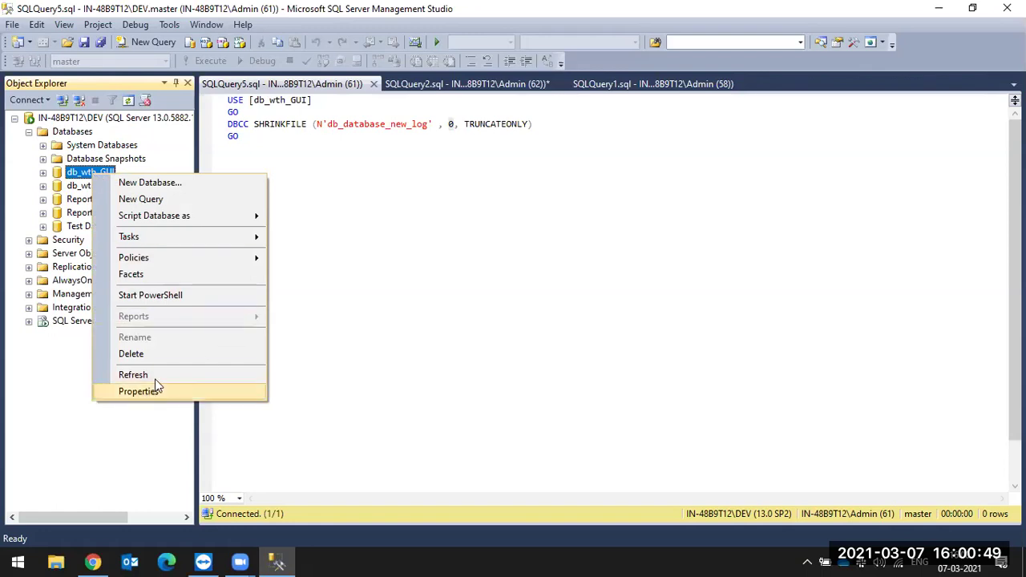
{"action": "mouse_move", "coordinate": [208, 232]}
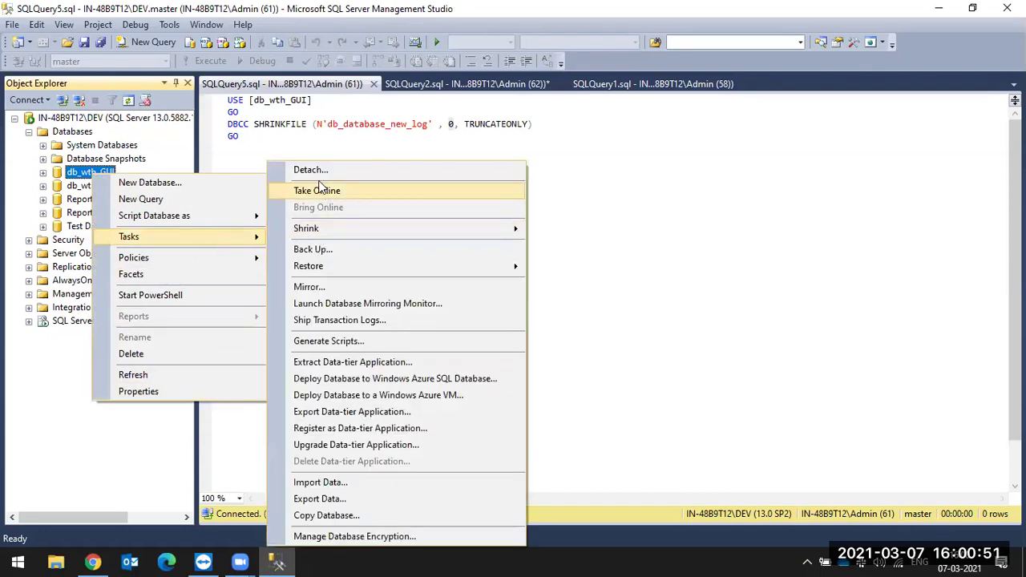
{"action": "mouse_move", "coordinate": [316, 232]}
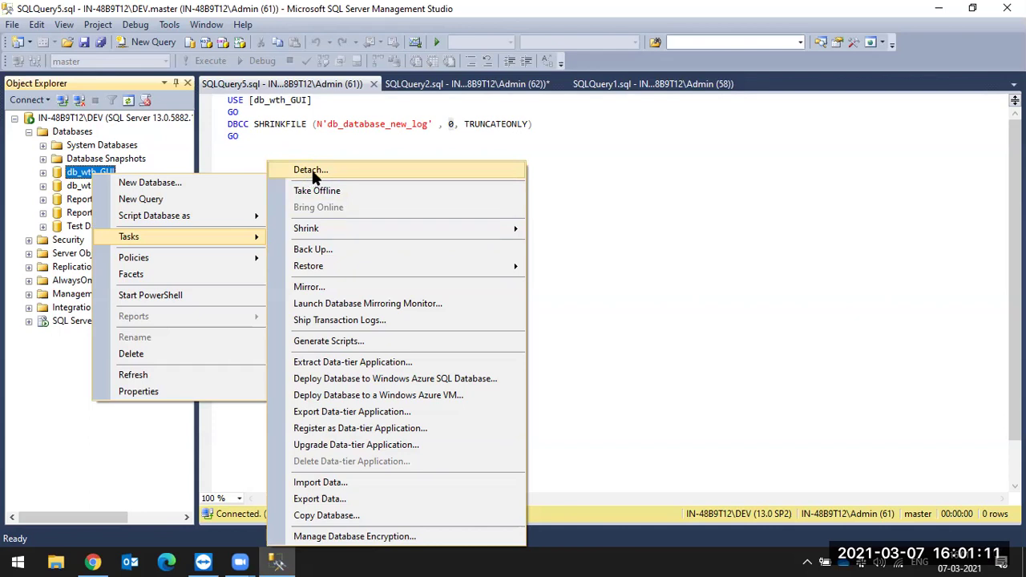
{"action": "left_click", "coordinate": [703, 233]}
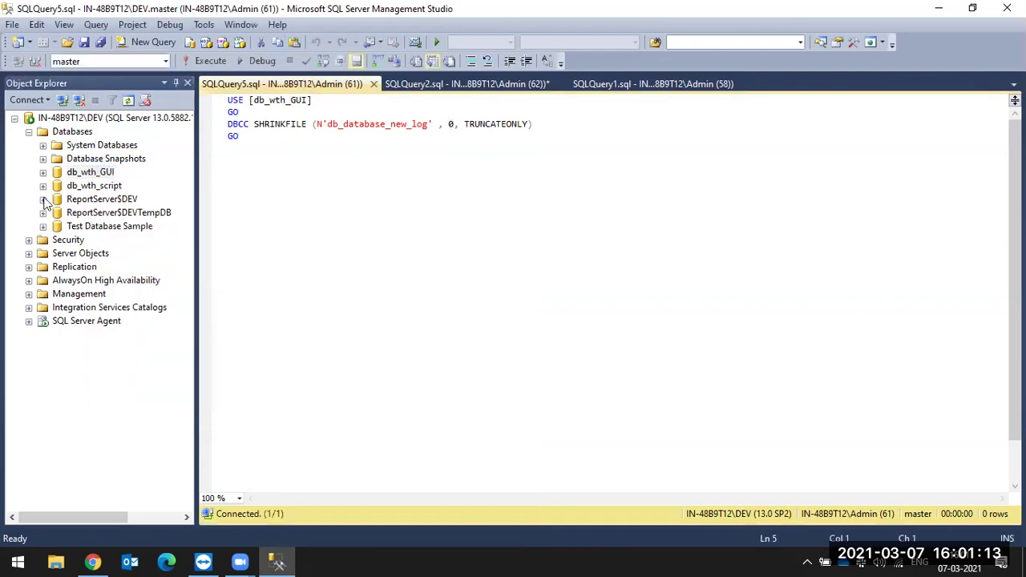
Switch to File Explorer and look through the New Volume (D:) drive and its SQL2019 folder for SQL Server files
{"action": "key", "text": "alt+Tab"}
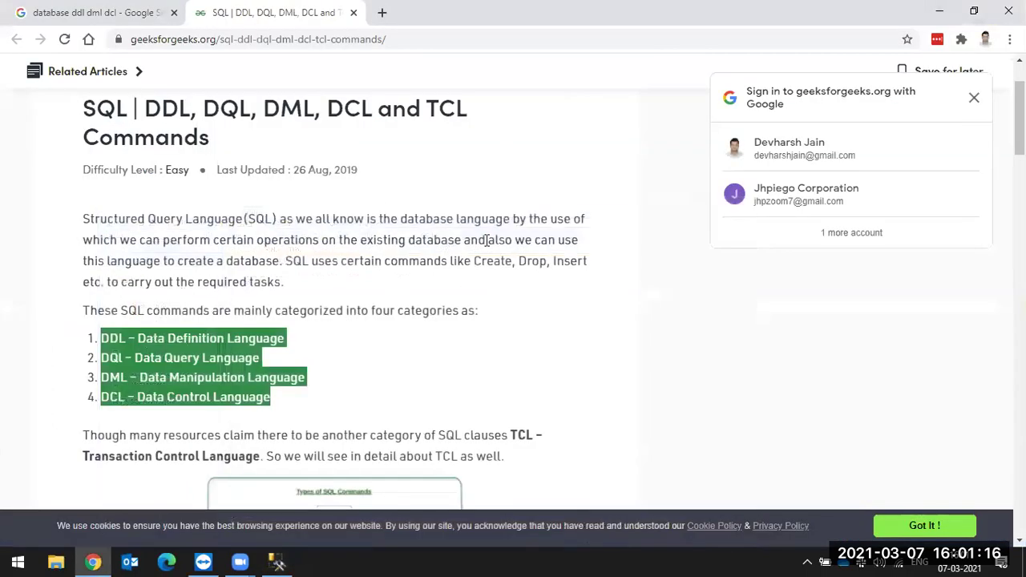
{"action": "left_click", "coordinate": [940, 12]}
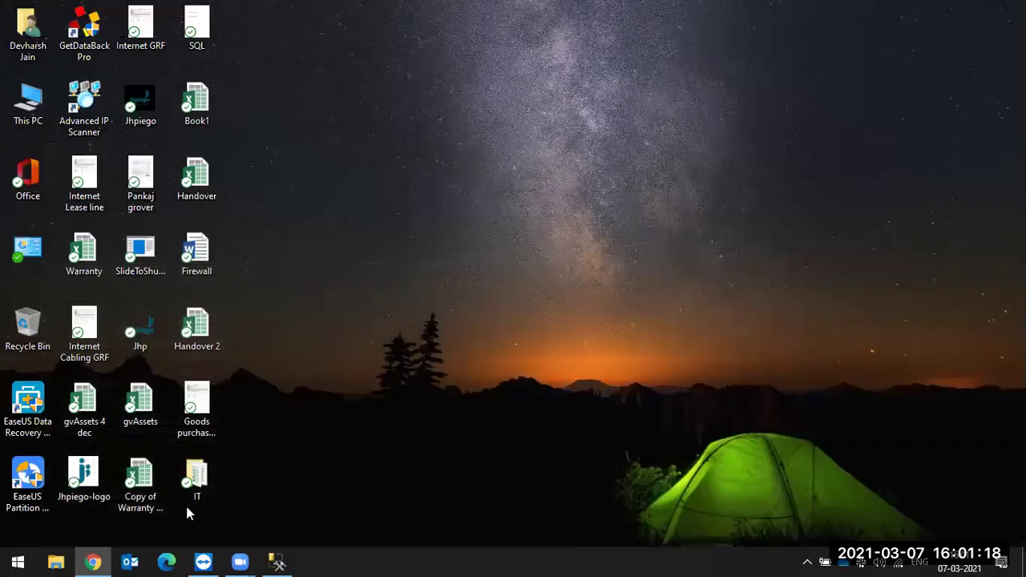
{"action": "left_click", "coordinate": [55, 562]}
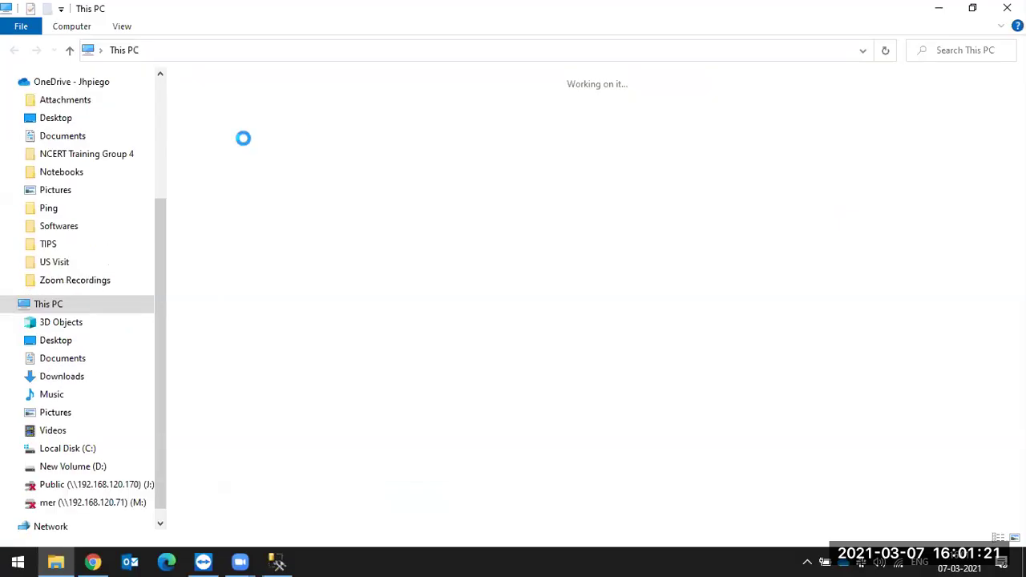
{"action": "double_click", "coordinate": [493, 265]}
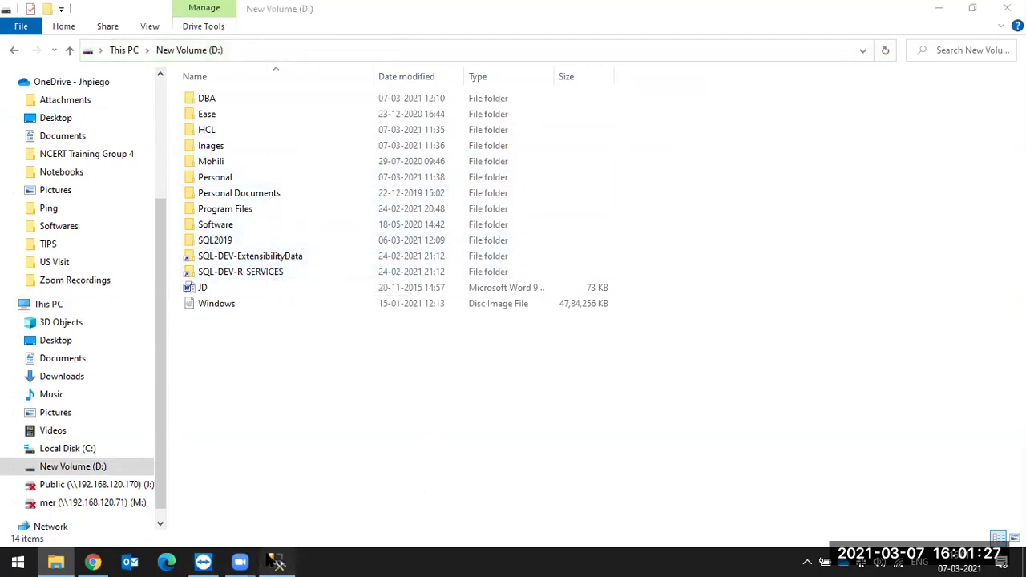
{"action": "left_click", "coordinate": [277, 563]}
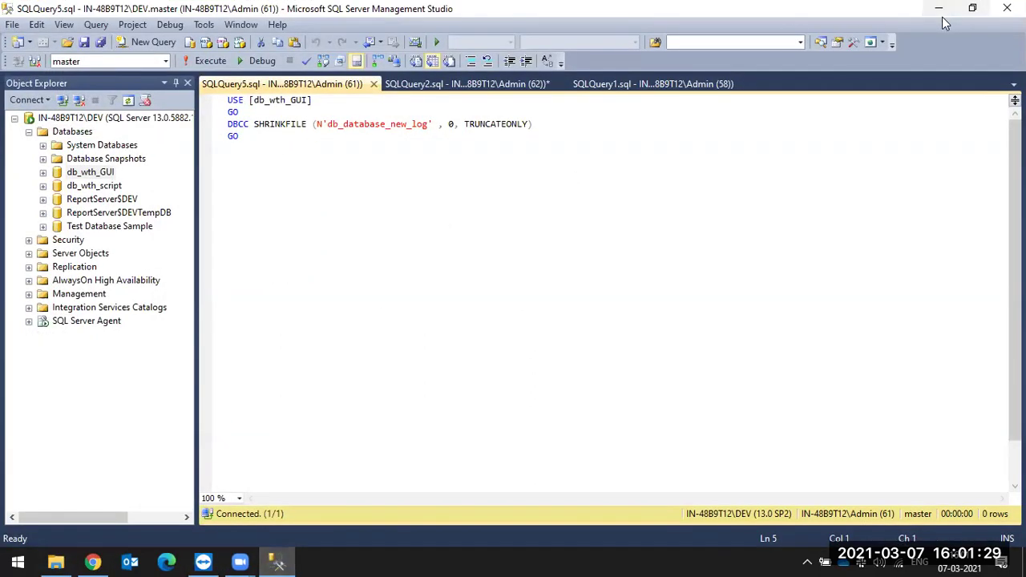
{"action": "left_click", "coordinate": [940, 10]}
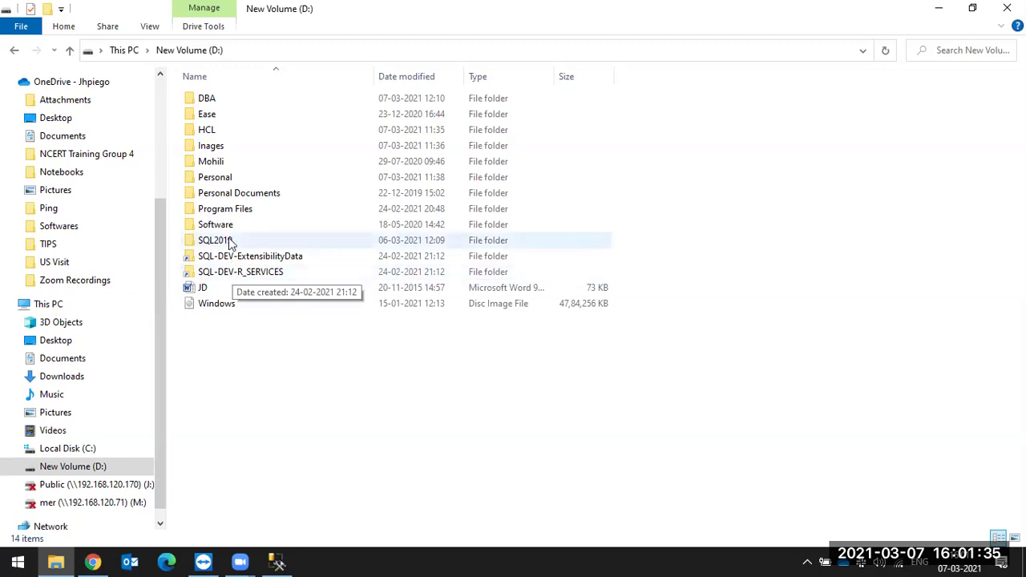
{"action": "double_click", "coordinate": [225, 240]}
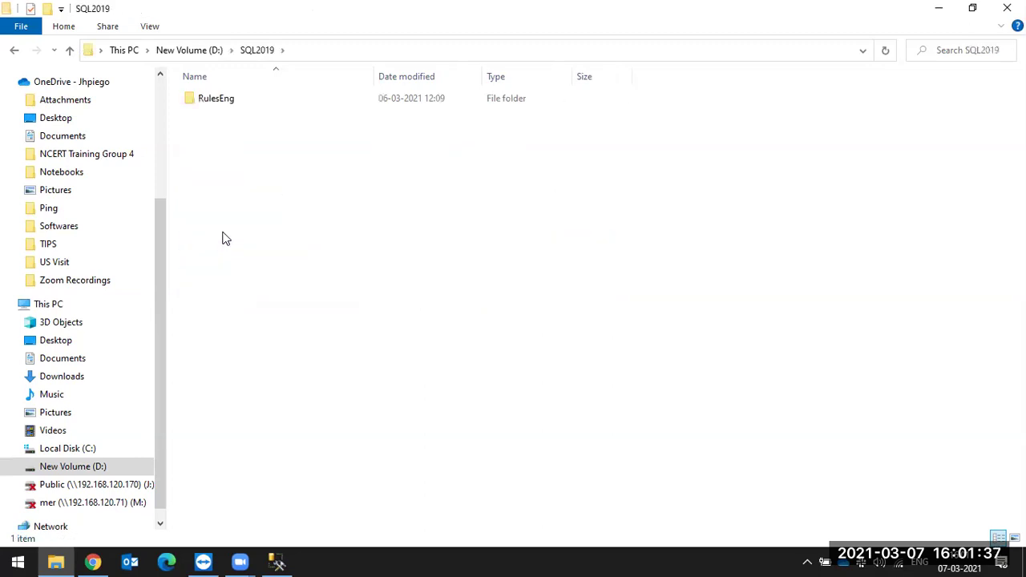
Open the Microsoft SQL Server folder under Program Files on Local Disk (C:) and select the MSSQL15 instance folder
{"action": "left_click", "coordinate": [126, 48]}
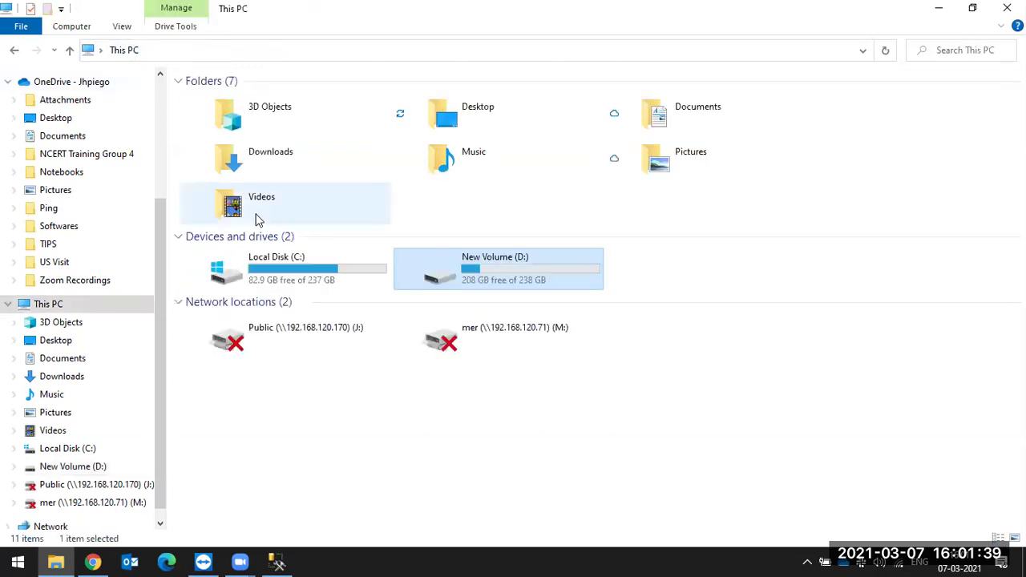
{"action": "double_click", "coordinate": [308, 285]}
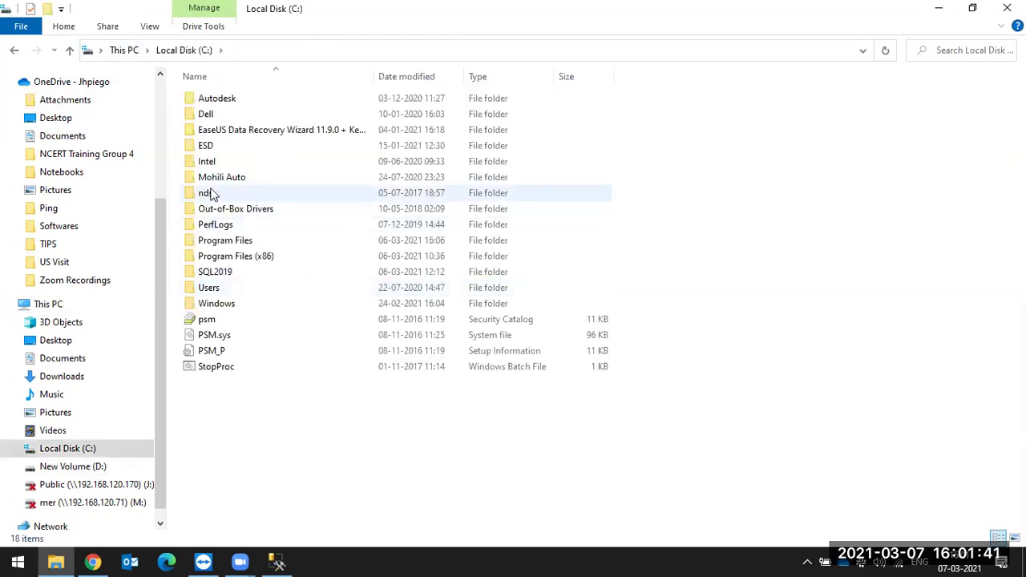
{"action": "double_click", "coordinate": [237, 239]}
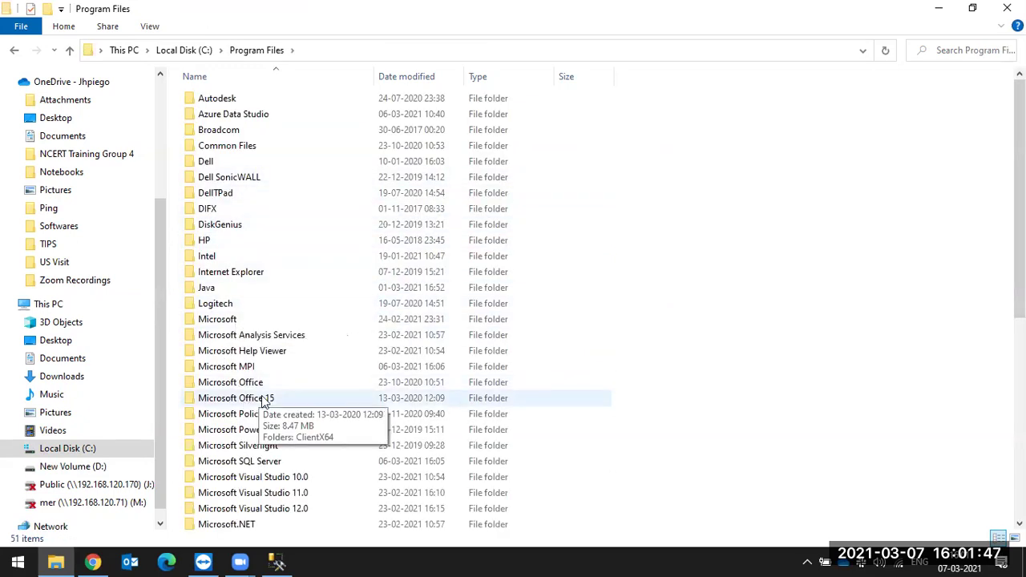
{"action": "double_click", "coordinate": [279, 464]}
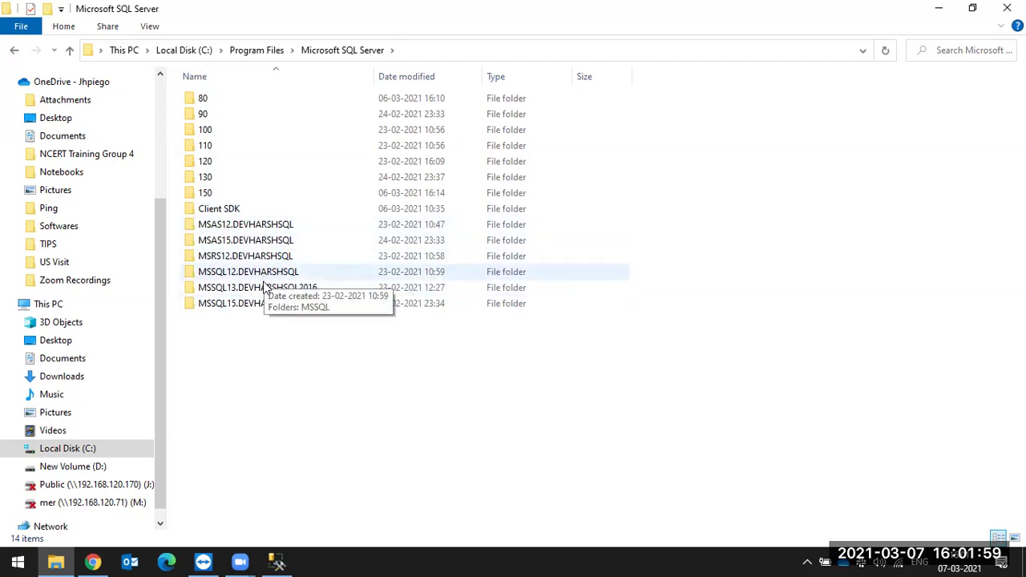
{"action": "left_click", "coordinate": [241, 308]}
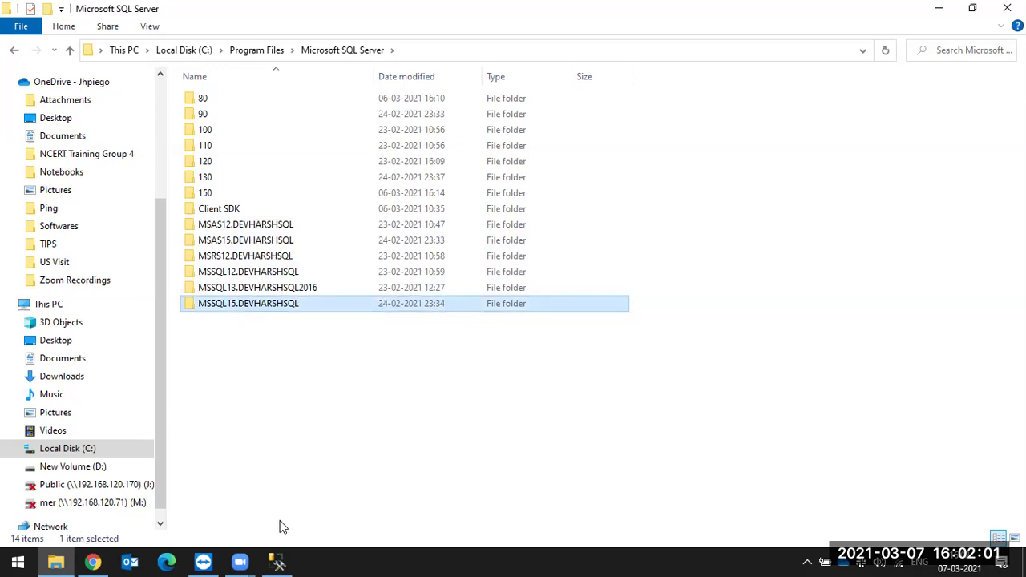
Refresh the Microsoft SQL Server folder listing on Local Disk (C:) and go back up to the drive's root
{"action": "left_click", "coordinate": [277, 561]}
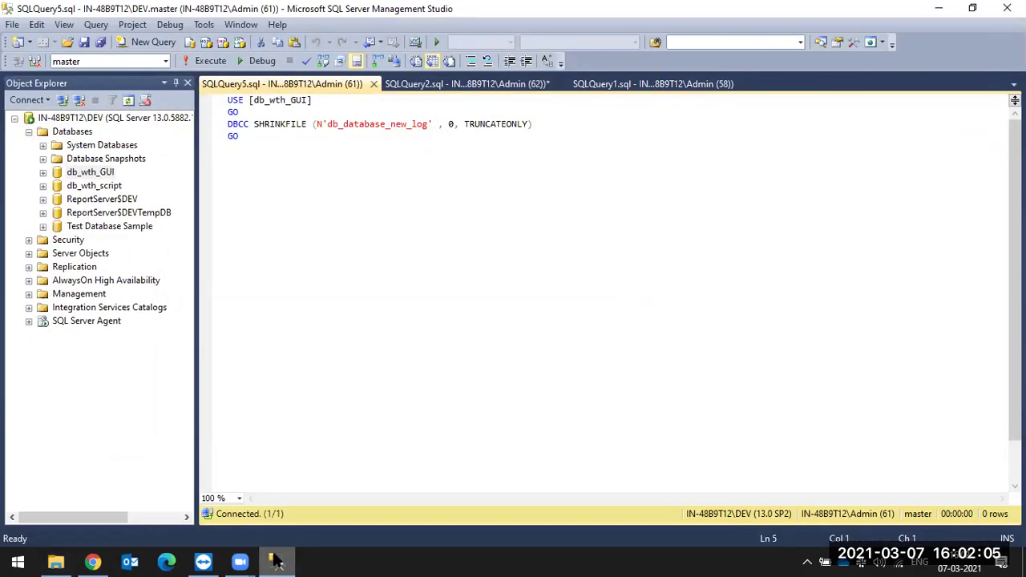
{"action": "left_click", "coordinate": [277, 561]}
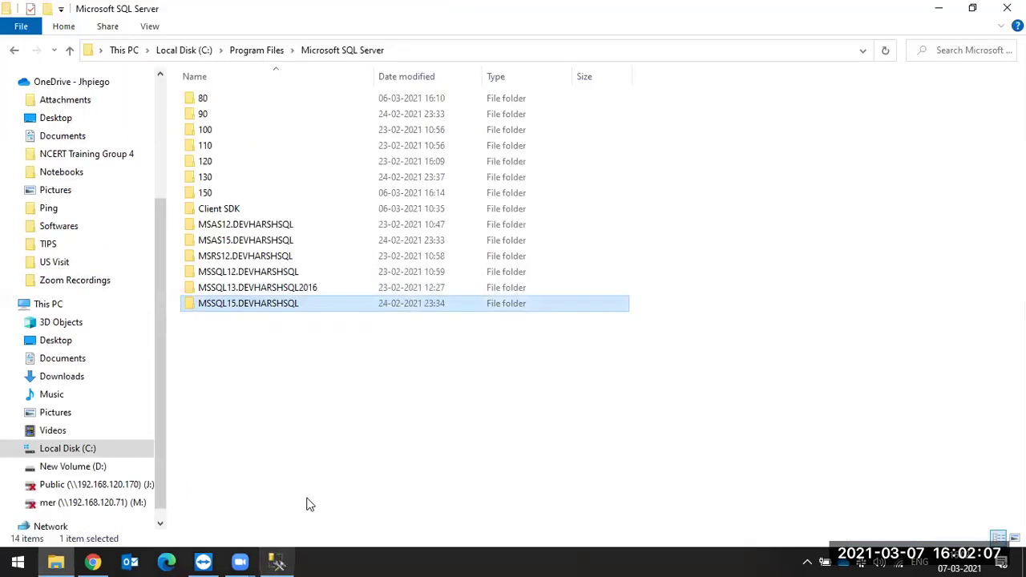
{"action": "right_click", "coordinate": [249, 340]}
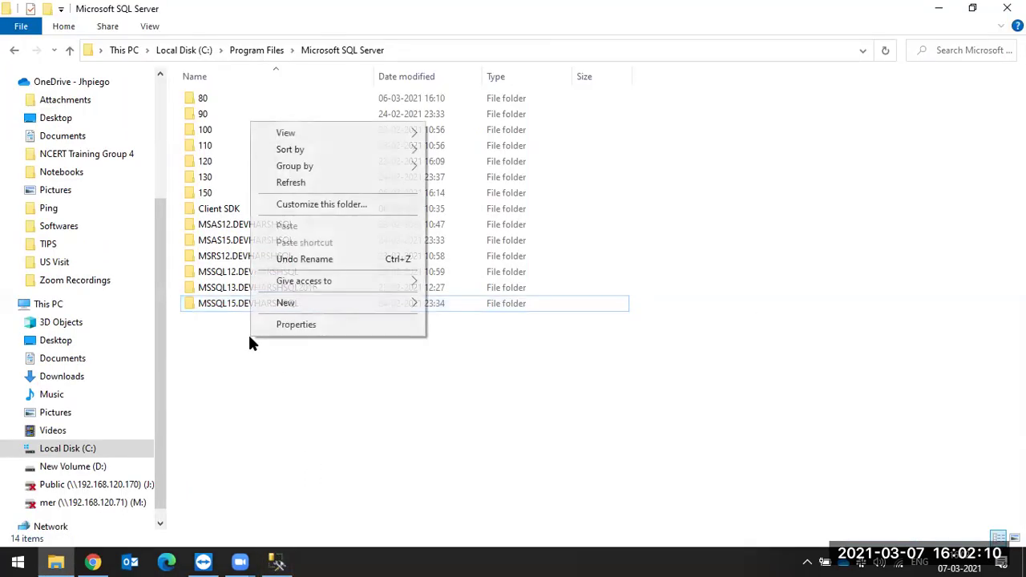
{"action": "left_click", "coordinate": [306, 185]}
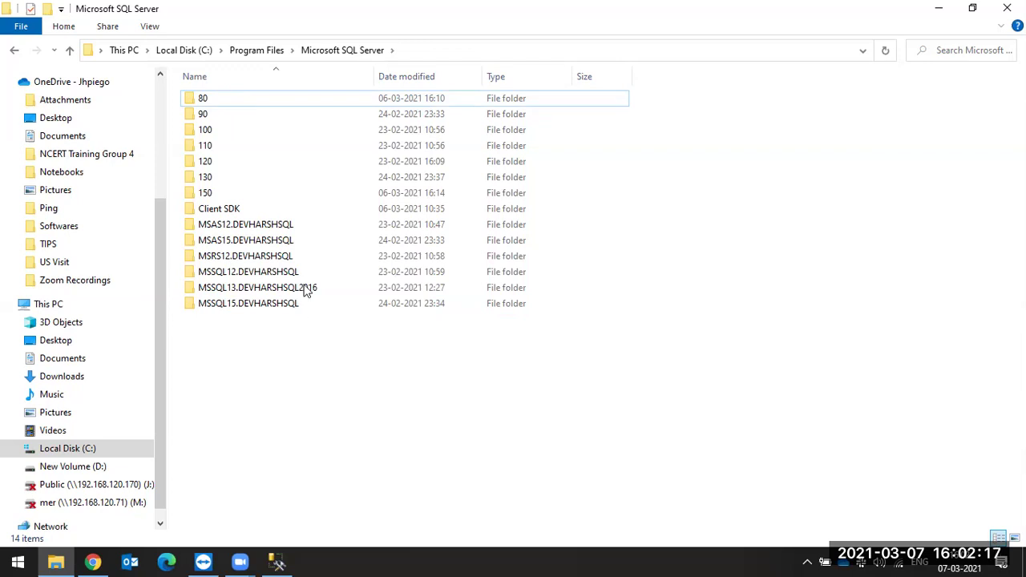
{"action": "left_click", "coordinate": [248, 50]}
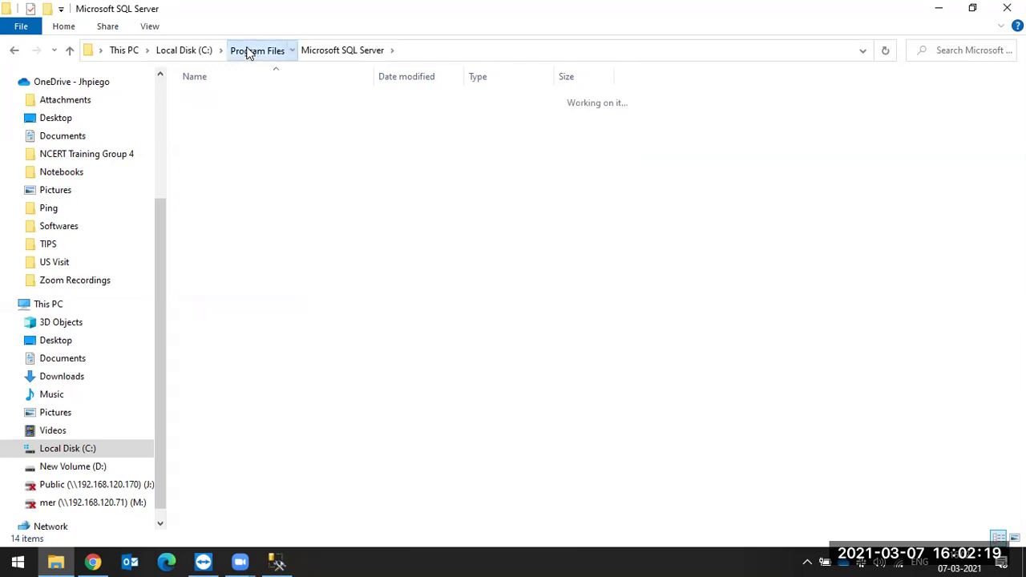
{"action": "left_click", "coordinate": [181, 50]}
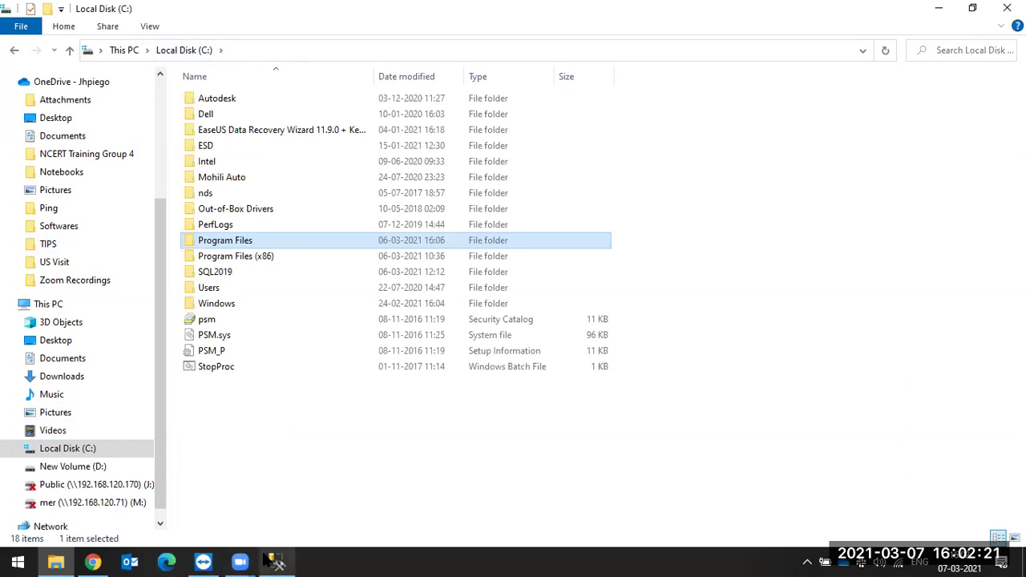
Switch to SQL Server Management Studio and run sp_helpdb [db_wth_GUI] in a new query
{"action": "left_click", "coordinate": [277, 562]}
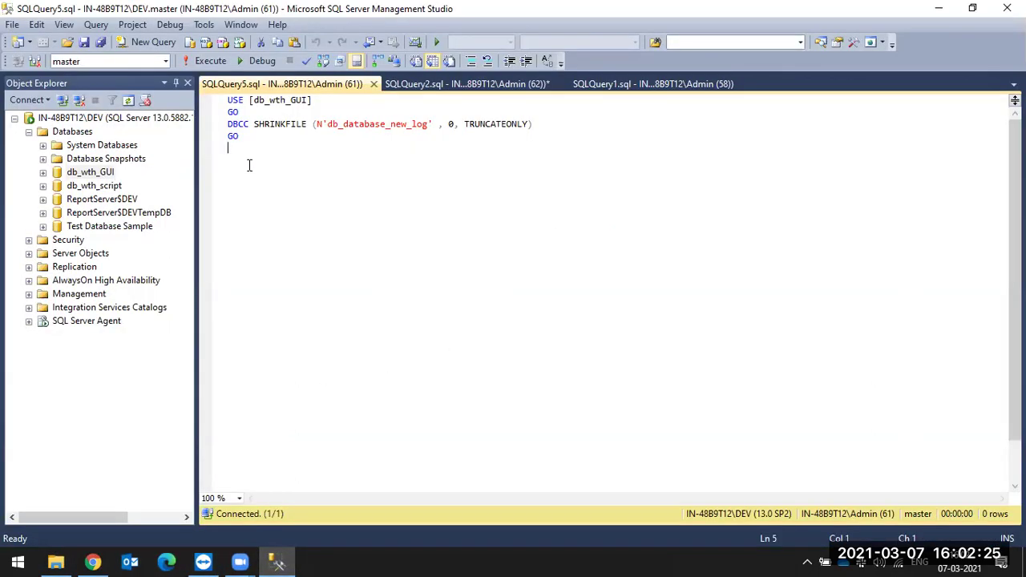
{"action": "key", "text": "ctrl+n"}
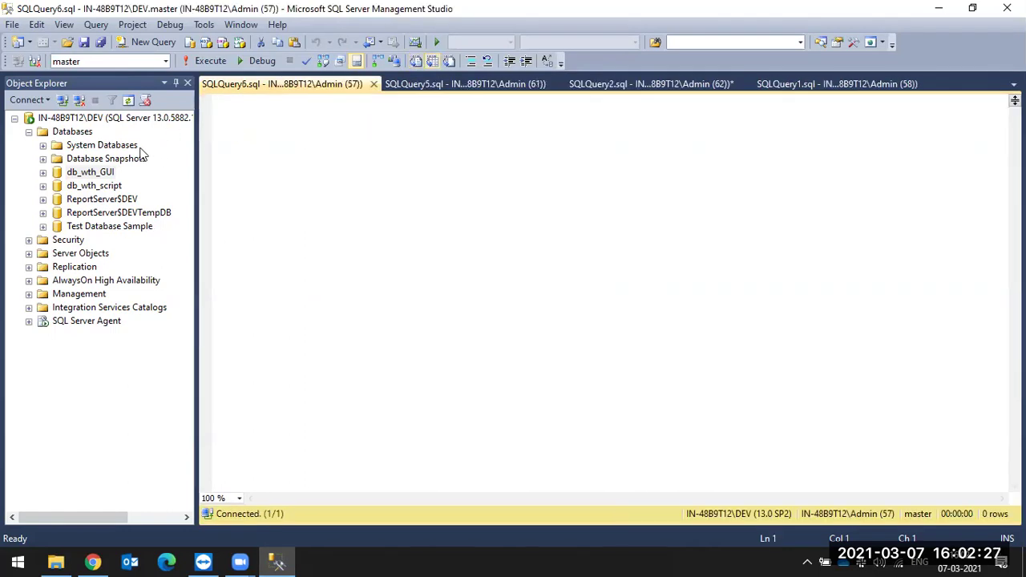
{"action": "type", "text": "sp_helpdb"}
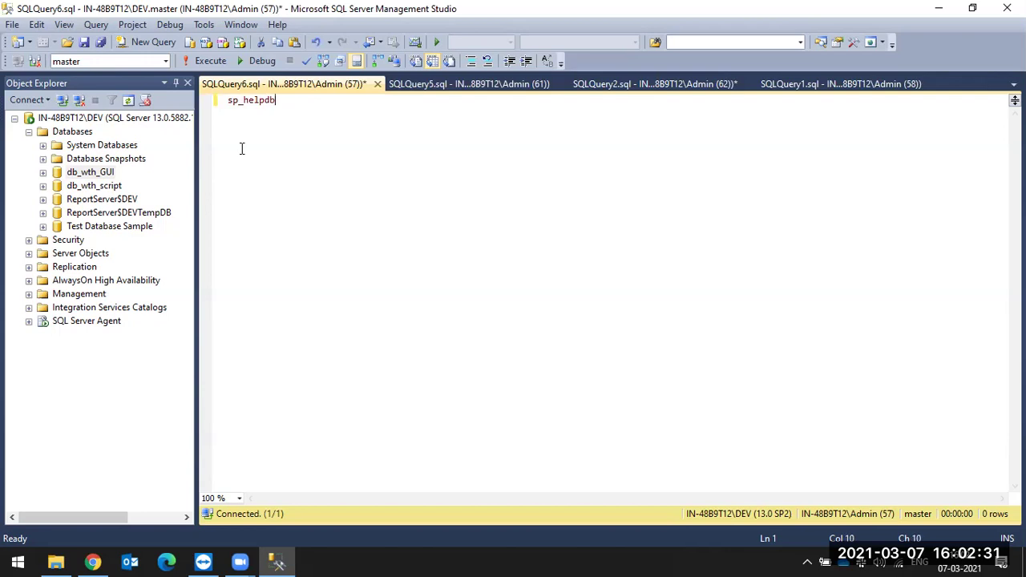
{"action": "left_click_drag", "start_coordinate": [72, 172], "coordinate": [291, 121]}
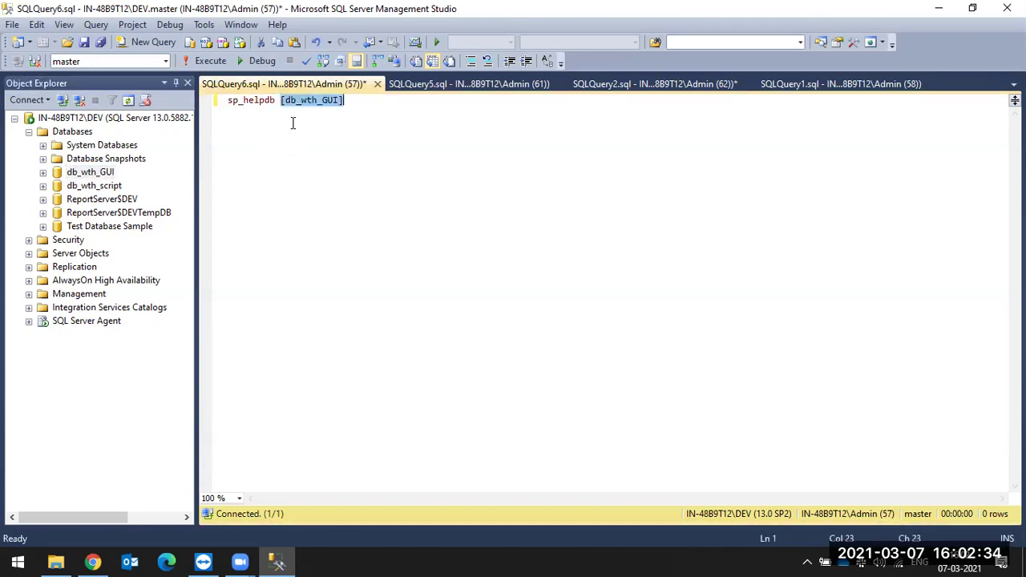
{"action": "left_click", "coordinate": [242, 147]}
{"action": "left_click", "coordinate": [212, 63]}
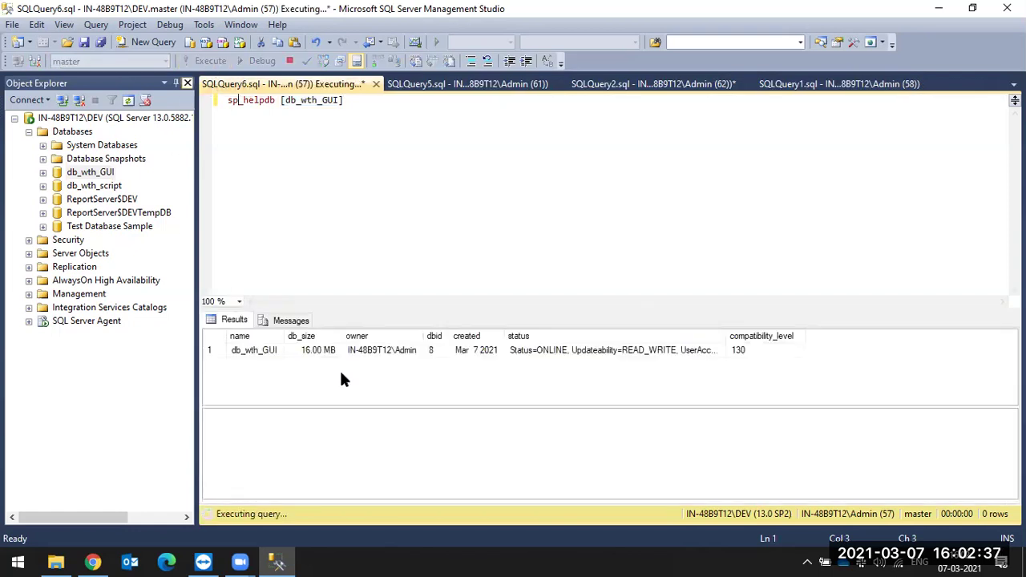
Check the file paths of db_database_new and db_database_new_log in the results, ending with the data file's path selected
{"action": "left_click", "coordinate": [479, 432]}
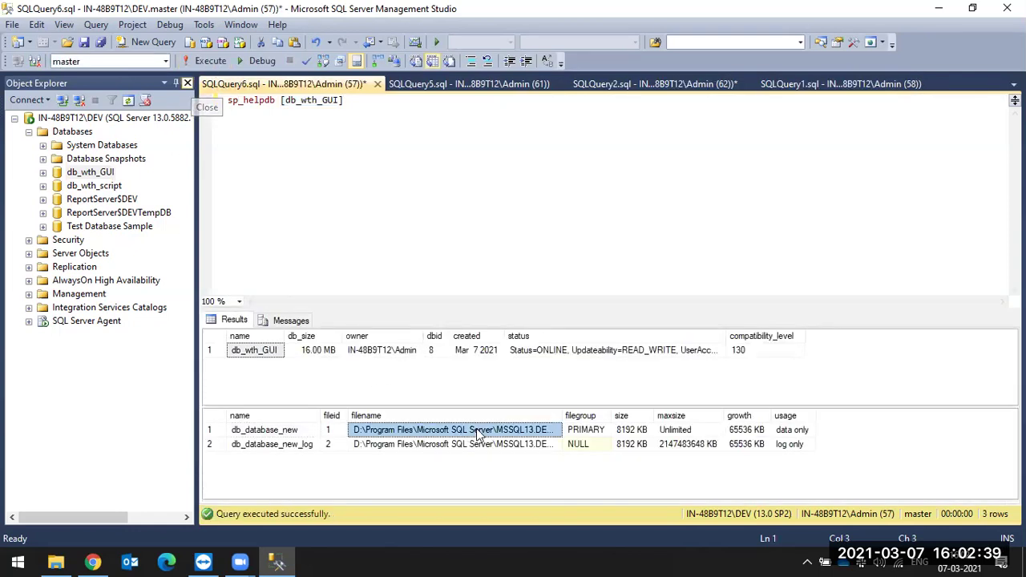
{"action": "left_click", "coordinate": [408, 441]}
{"action": "left_click", "coordinate": [407, 433]}
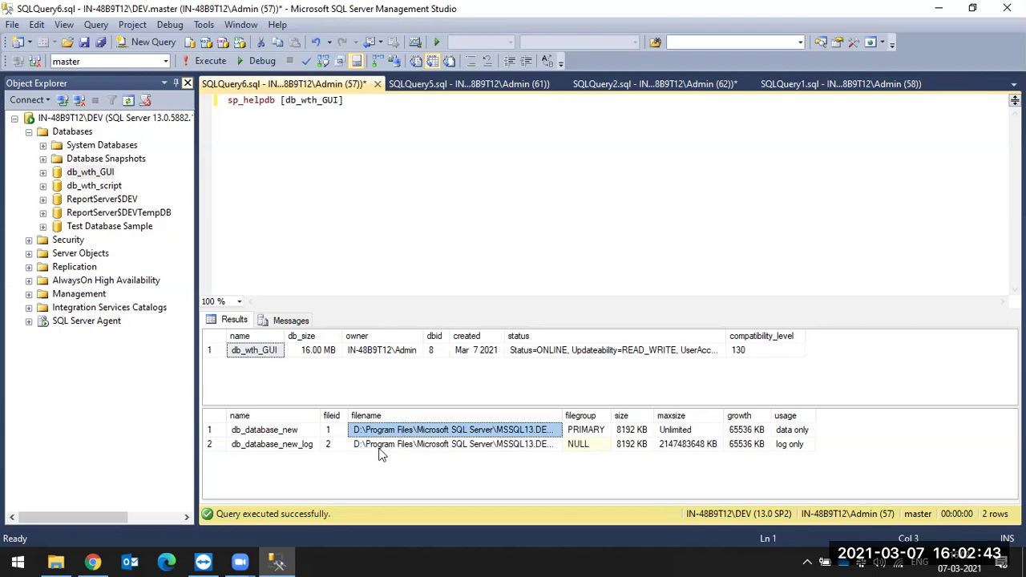
{"action": "left_click_drag", "start_coordinate": [406, 447], "coordinate": [404, 438]}
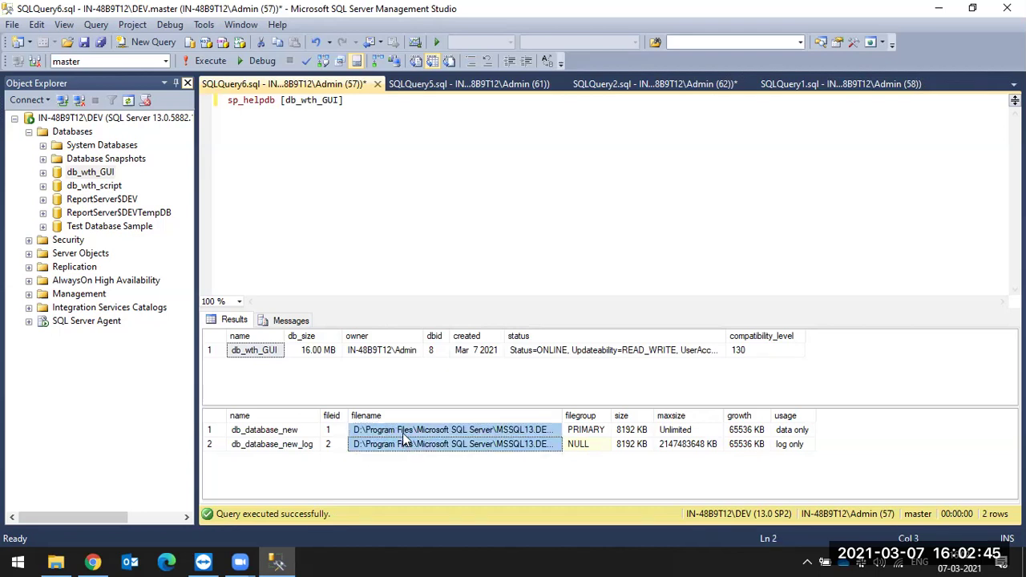
{"action": "left_click", "coordinate": [404, 435]}
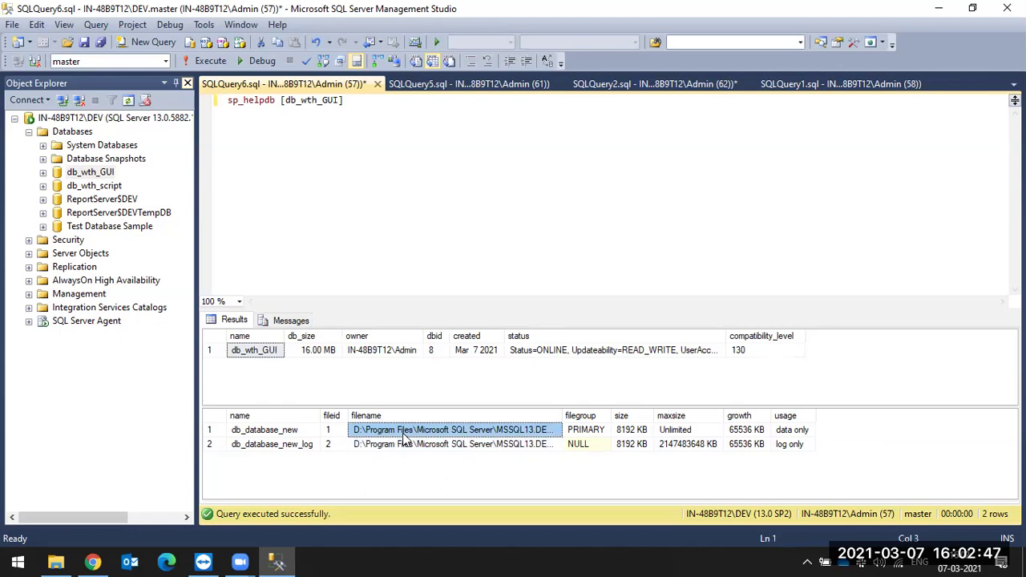
Open D:\Program Files\Microsoft SQL Server\MSSQL13.DEV\MSSQL\DATA in File Explorer, accept permanent access to it, and select the db_database_new file
{"action": "key", "text": "super+r"}
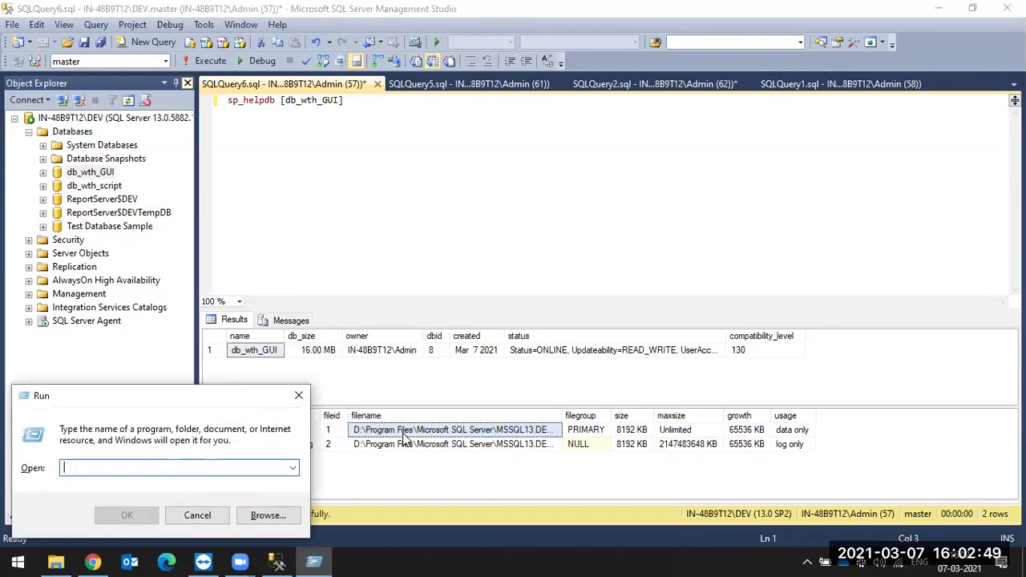
{"action": "type", "text": "D:\\Program Files\\Microsoft SQL Server\\MSSQL13.DEV\\MSSQL\\DATA\\db_database_new.mdf"}
{"action": "key", "text": "BackSpace"}
{"action": "key", "text": "BackSpace"}
{"action": "key", "text": "BackSpace"}
{"action": "key", "text": "BackSpace"}
{"action": "key", "text": "BackSpace"}
{"action": "key", "text": "BackSpace"}
{"action": "key", "text": "BackSpace"}
{"action": "key", "text": "BackSpace"}
{"action": "key", "text": "BackSpace"}
{"action": "key", "text": "BackSpace"}
{"action": "key", "text": "BackSpace"}
{"action": "key", "text": "BackSpace"}
{"action": "key", "text": "BackSpace"}
{"action": "key", "text": "BackSpace"}
{"action": "key", "text": "BackSpace"}
{"action": "key", "text": "BackSpace"}
{"action": "key", "text": "BackSpace"}
{"action": "key", "text": "BackSpace"}
{"action": "key", "text": "BackSpace"}
{"action": "key", "text": "BackSpace"}
{"action": "key", "text": "Return"}
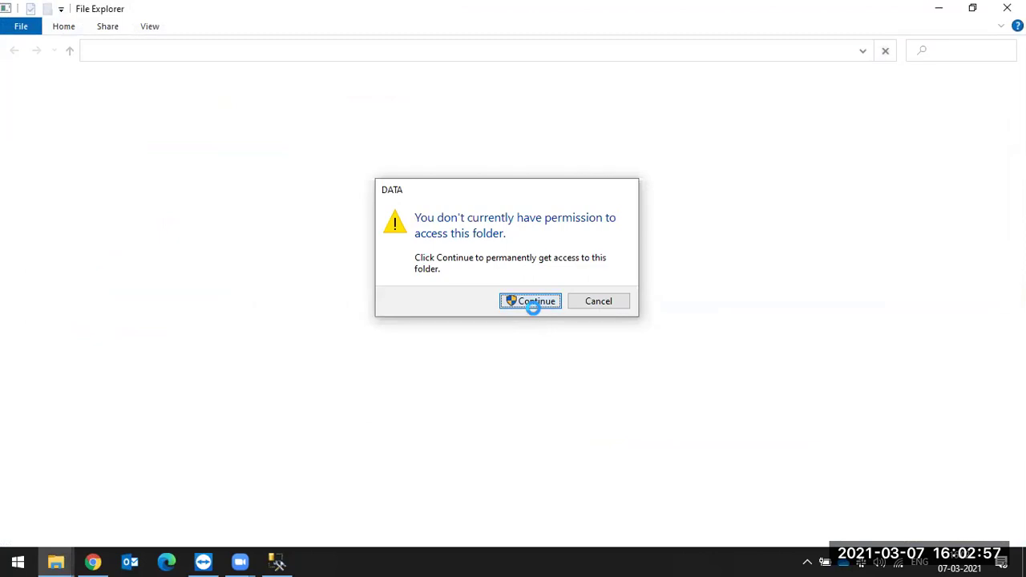
{"action": "left_click", "coordinate": [533, 305]}
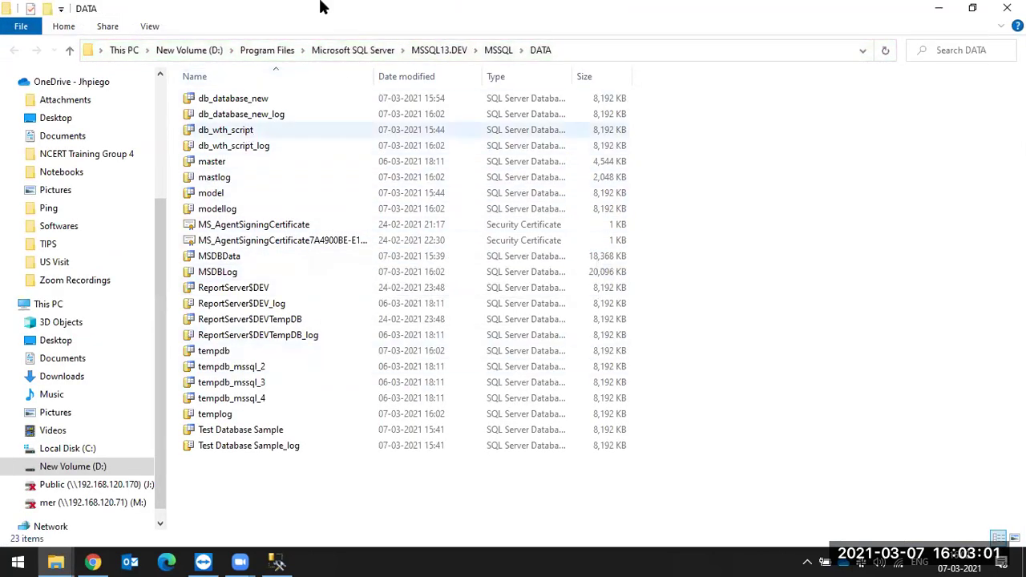
{"action": "left_click", "coordinate": [289, 257]}
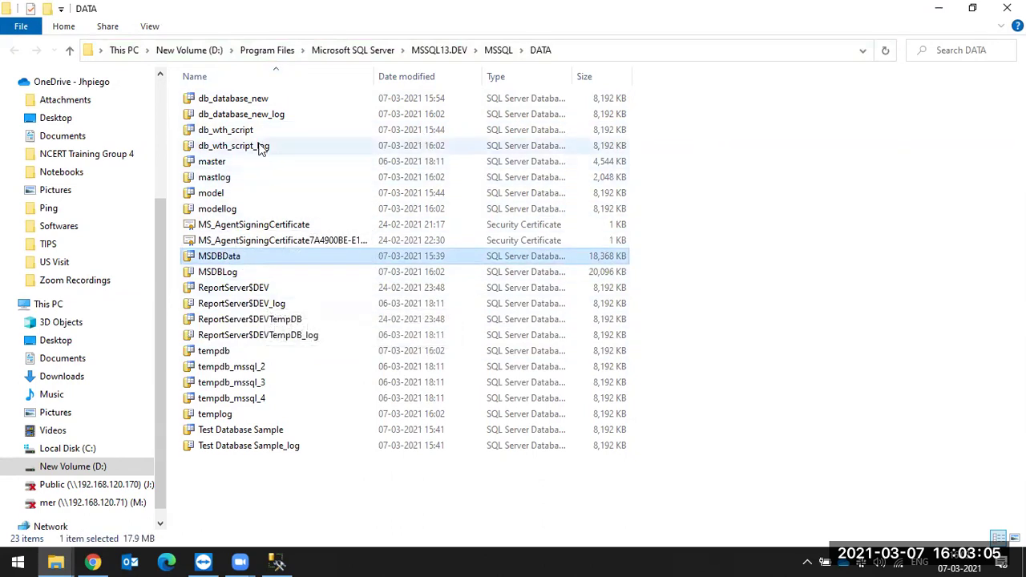
{"action": "left_click", "coordinate": [244, 100]}
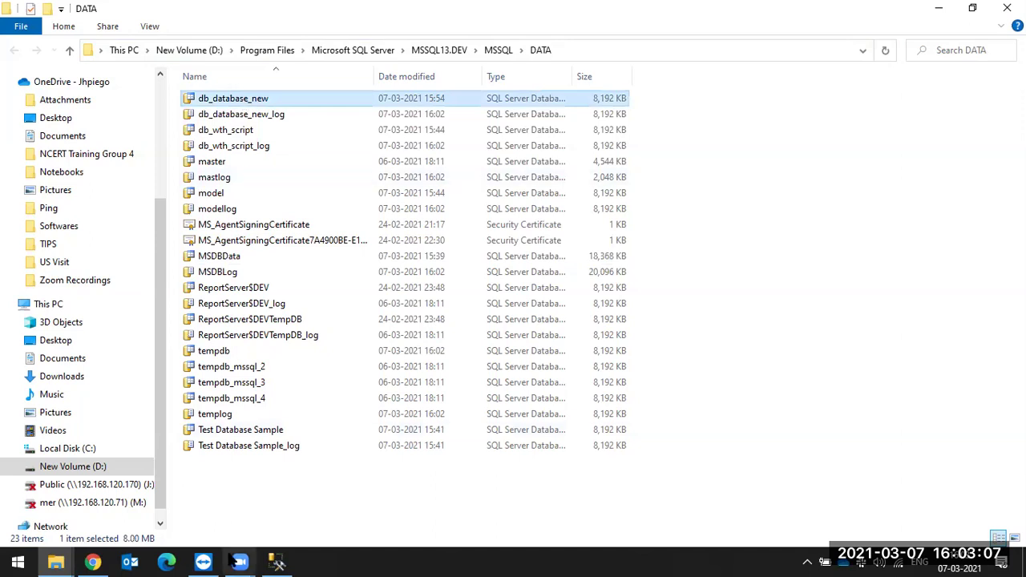
Switch to SQL Server Management Studio and detach the db_wth_GUI database with the drop connections and update statistics options enabled
{"action": "left_click", "coordinate": [276, 562]}
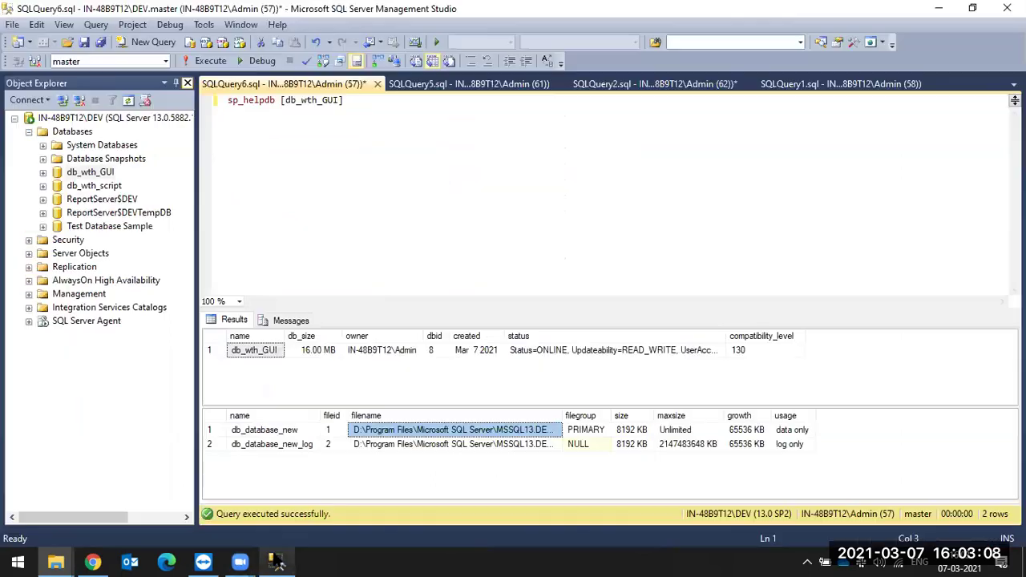
{"action": "right_click", "coordinate": [92, 173]}
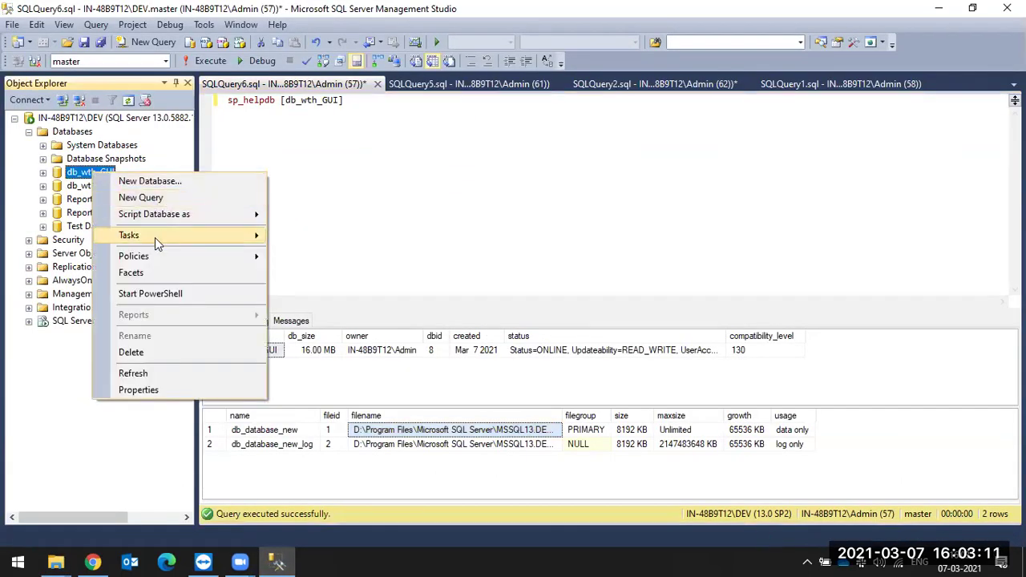
{"action": "mouse_move", "coordinate": [155, 237]}
{"action": "left_click", "coordinate": [319, 171]}
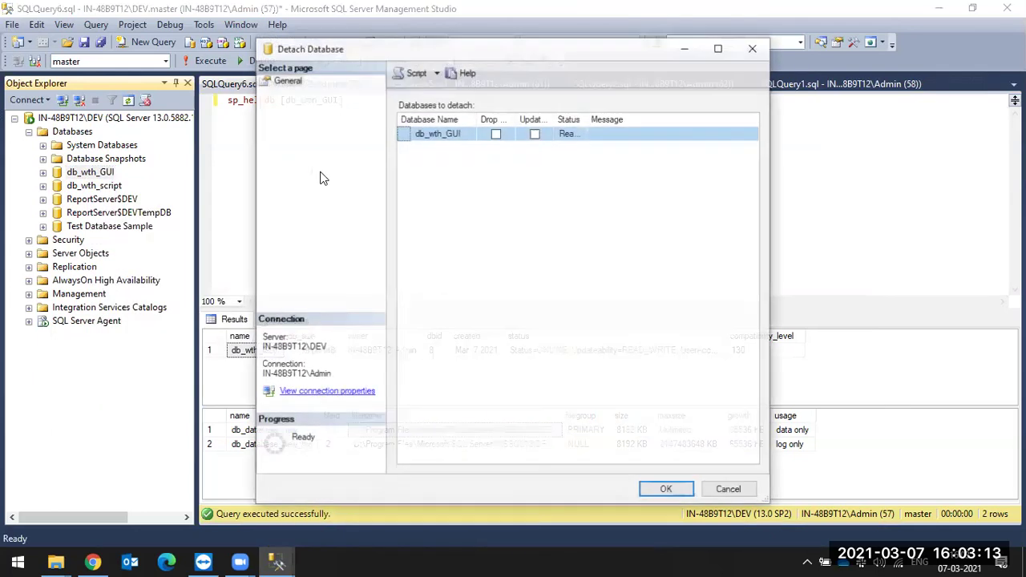
{"action": "left_click", "coordinate": [496, 134]}
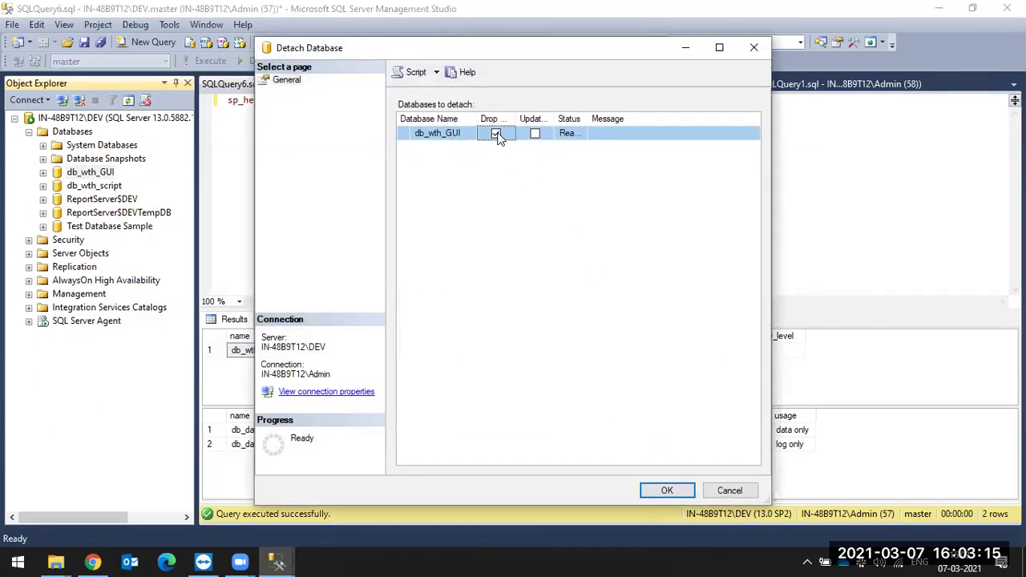
{"action": "left_click", "coordinate": [535, 134]}
{"action": "left_click", "coordinate": [666, 490]}
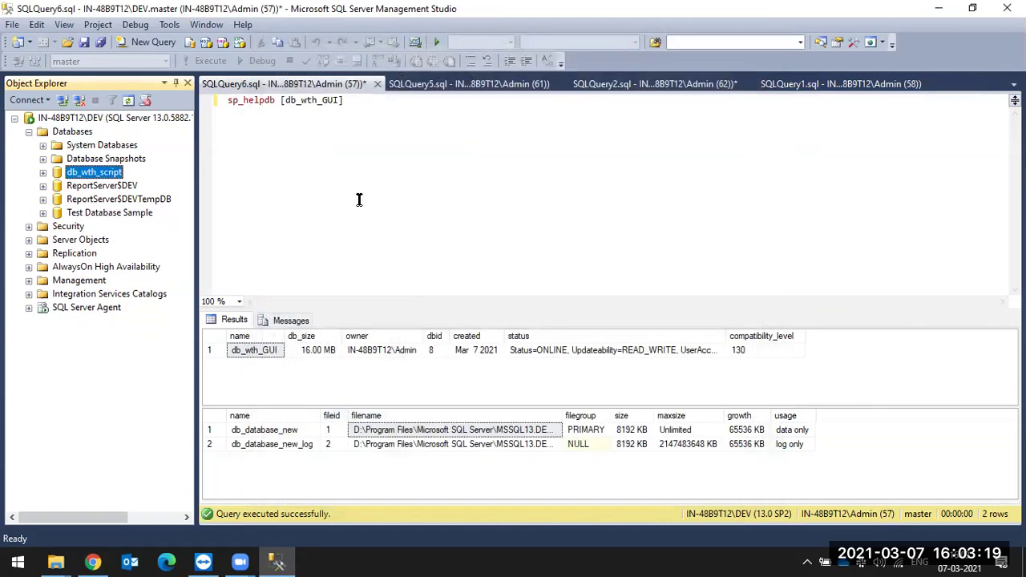
Add two new lines below the sp_helpdb statement in the query
{"action": "left_click", "coordinate": [360, 200]}
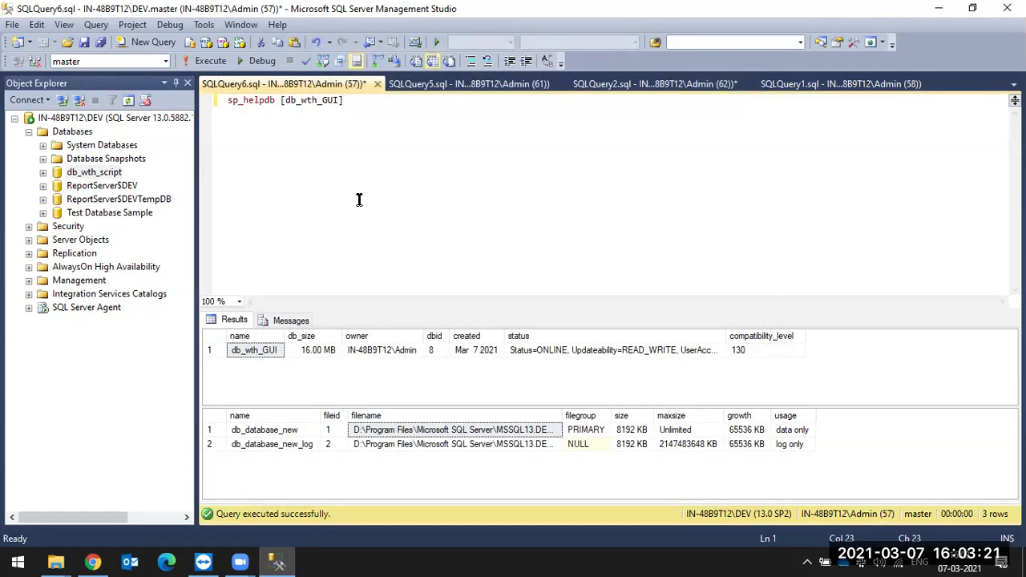
{"action": "key", "text": "Return"}
{"action": "key", "text": "Return"}
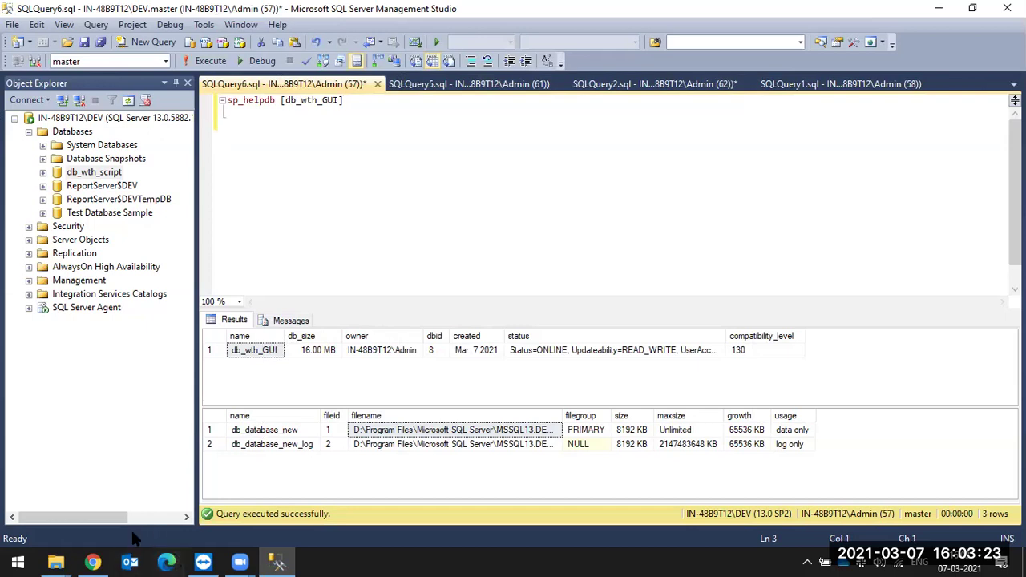
Switch to the DATA folder in File Explorer, refresh it, and check the db_database_new and db_database_new_log files
{"action": "mouse_move", "coordinate": [55, 561]}
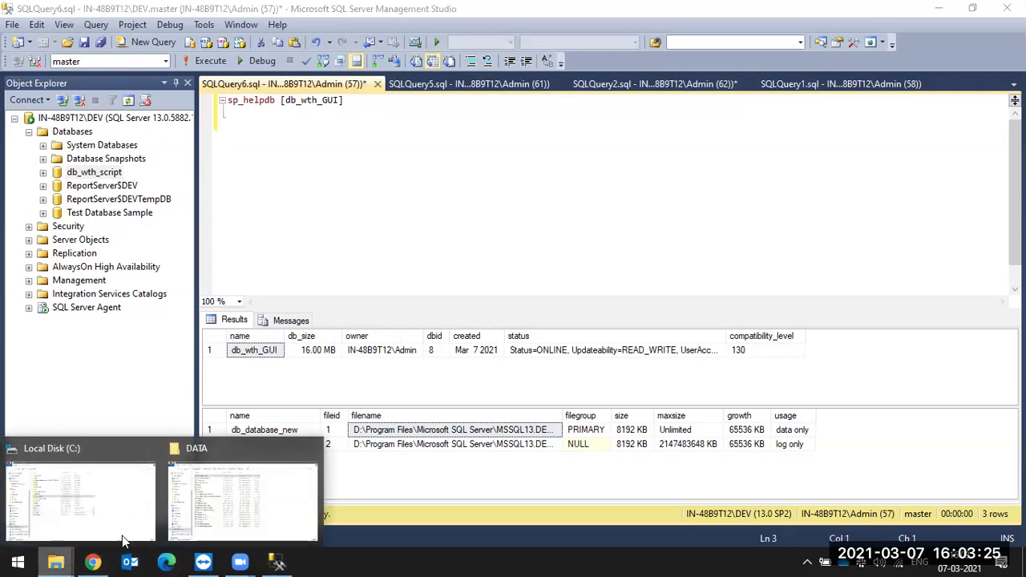
{"action": "left_click", "coordinate": [202, 514]}
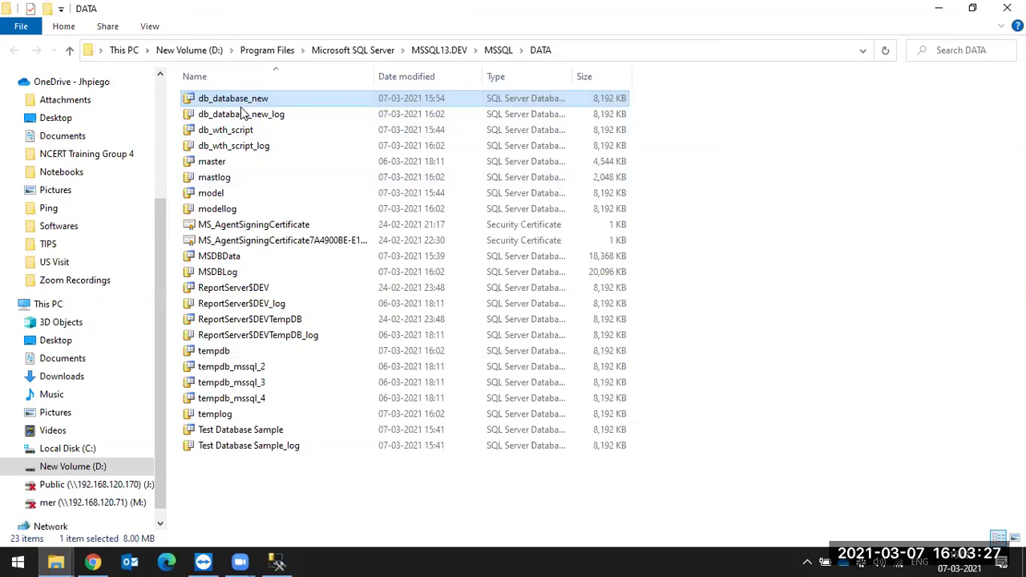
{"action": "right_click", "coordinate": [838, 179]}
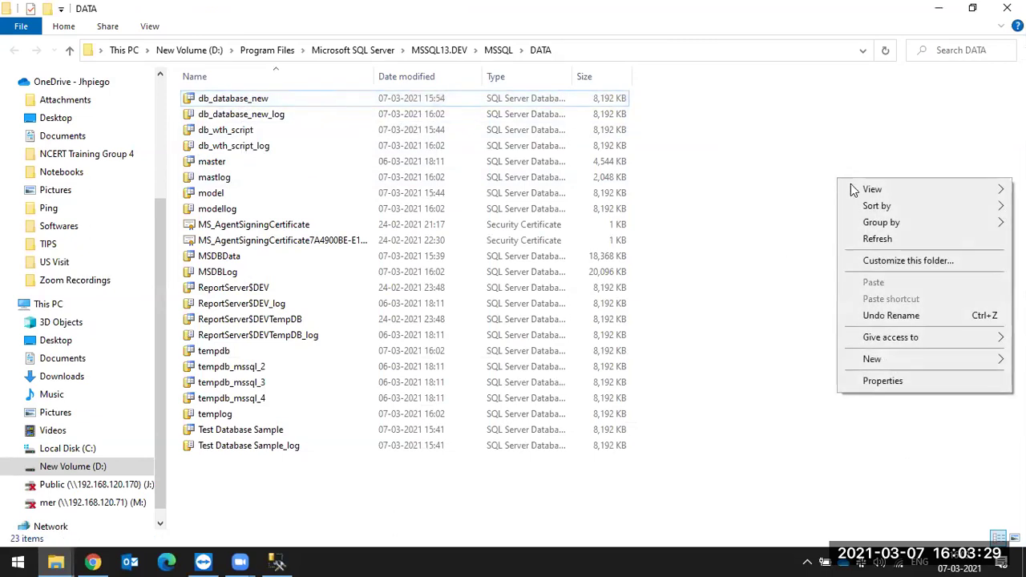
{"action": "left_click", "coordinate": [875, 239]}
{"action": "left_click", "coordinate": [227, 101]}
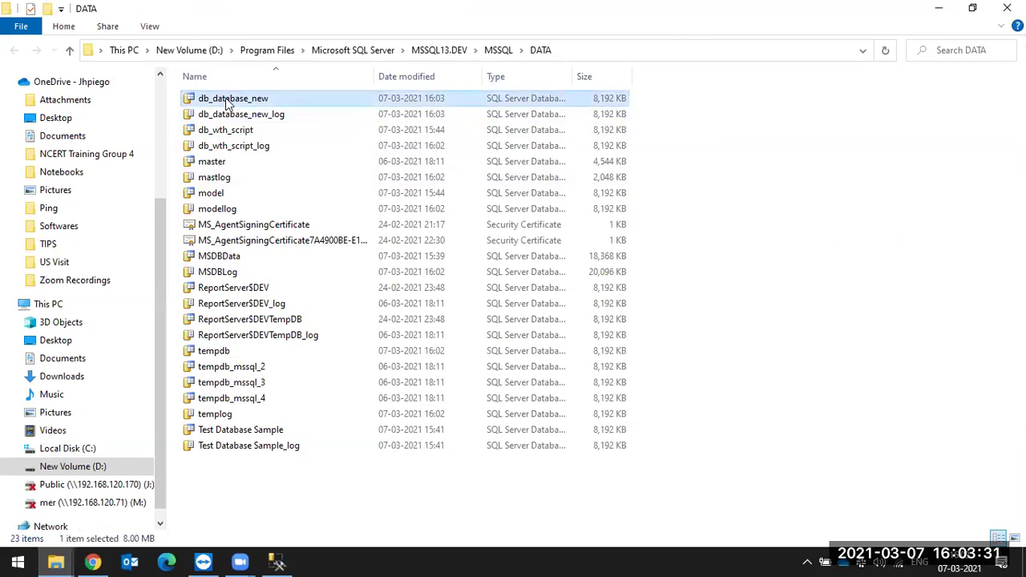
{"action": "left_click", "coordinate": [230, 116]}
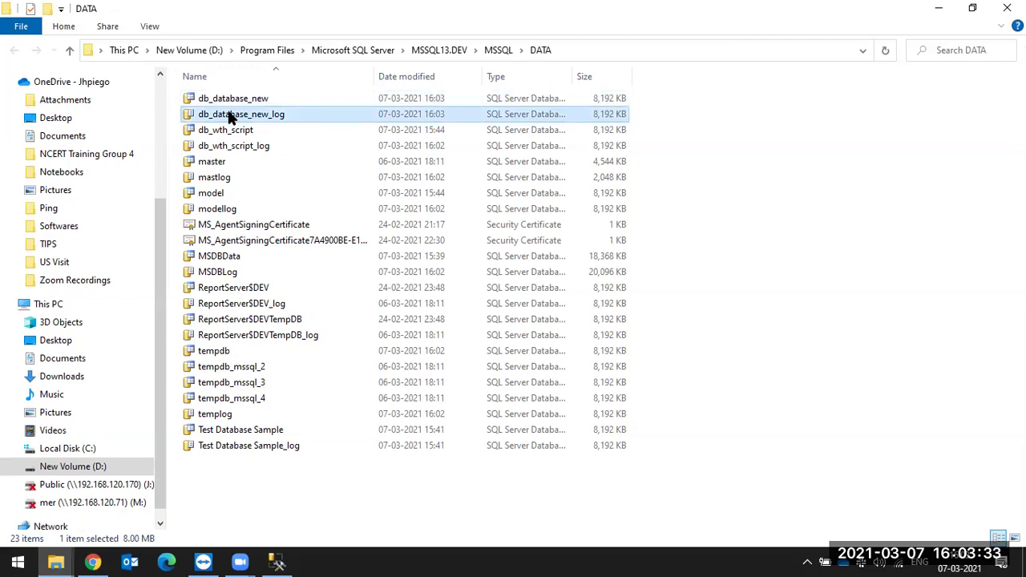
{"action": "left_click", "coordinate": [230, 99]}
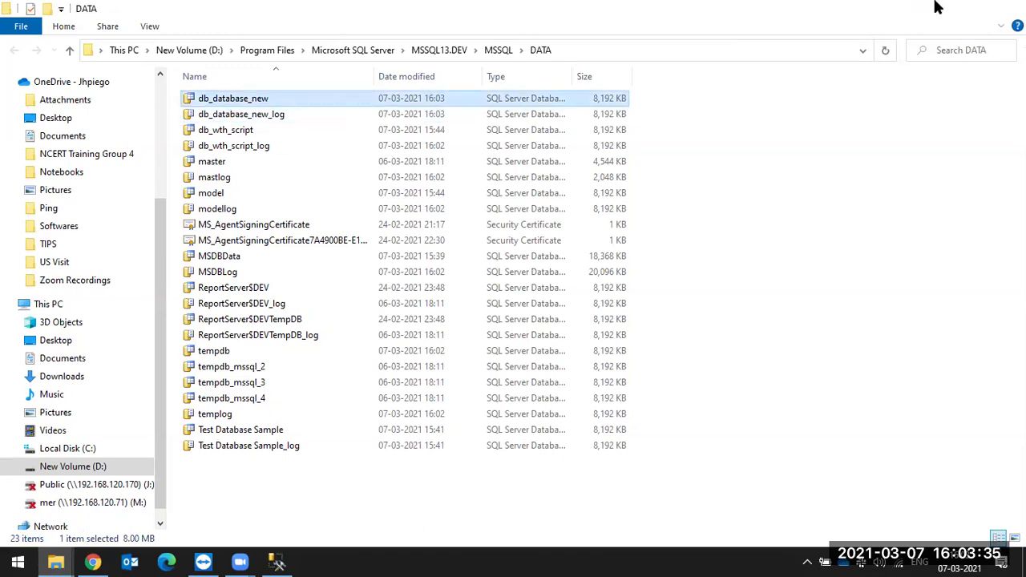
Switch to SQL Server Management Studio and attach the db_wth_GUI database from db_database_new.mdf in the DATA folder
{"action": "left_click", "coordinate": [938, 7]}
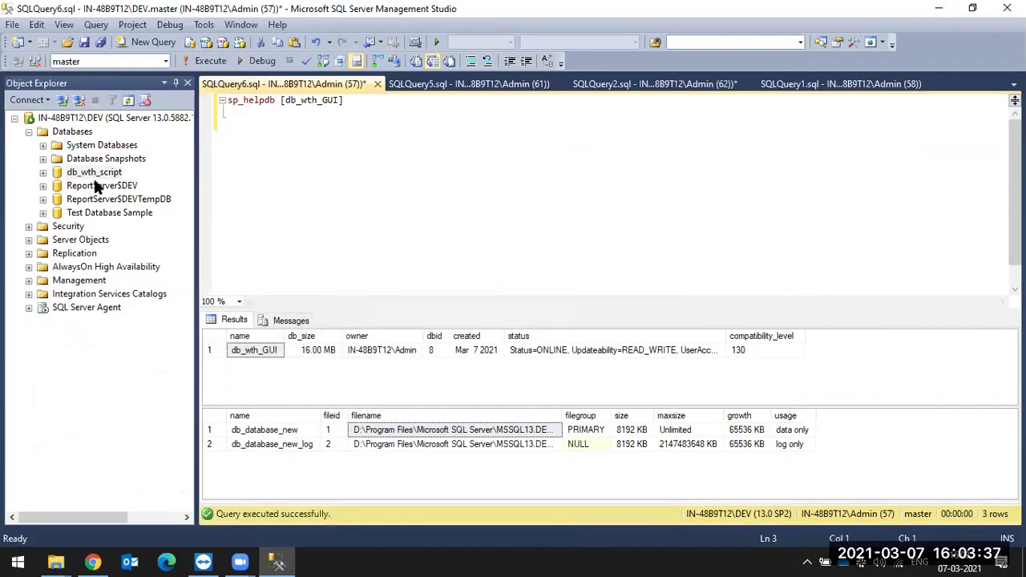
{"action": "right_click", "coordinate": [90, 133]}
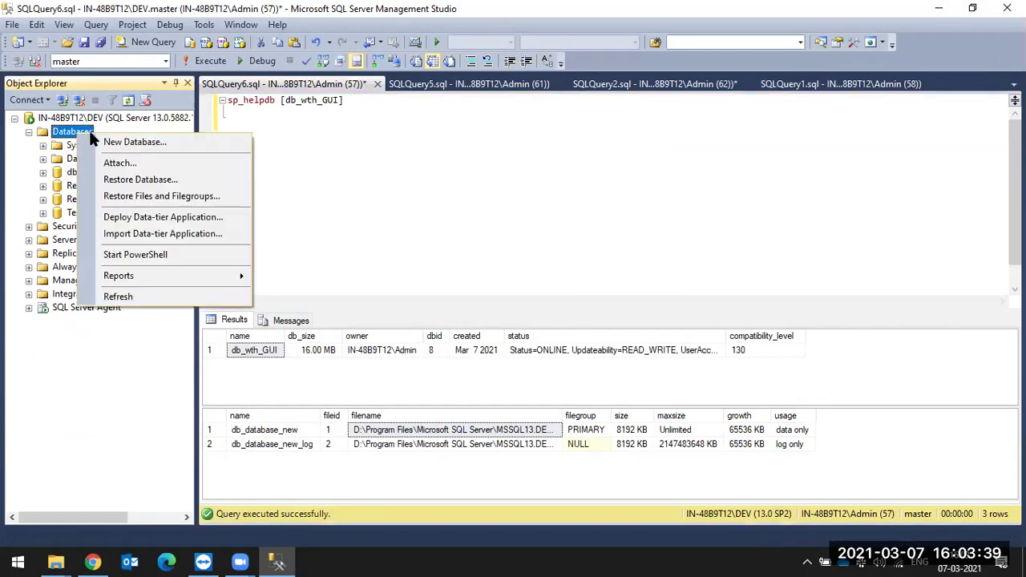
{"action": "left_click", "coordinate": [131, 164]}
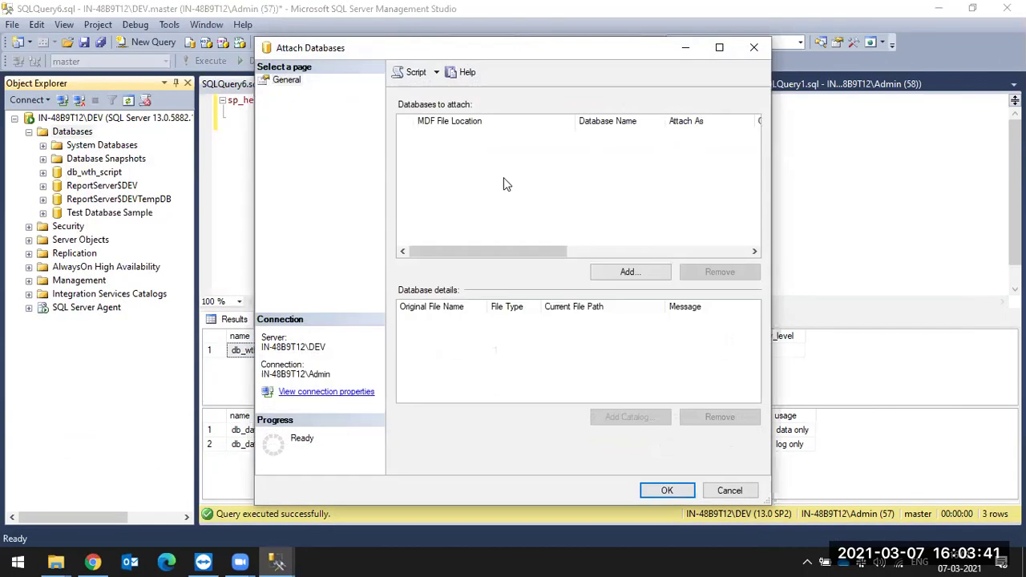
{"action": "left_click", "coordinate": [630, 273]}
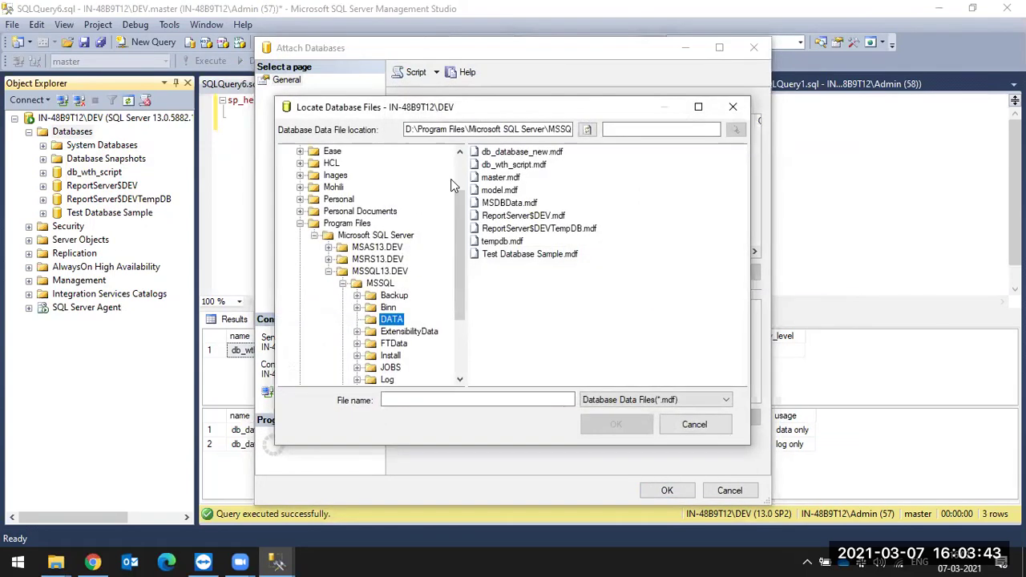
{"action": "left_click", "coordinate": [517, 153]}
{"action": "left_click", "coordinate": [614, 425]}
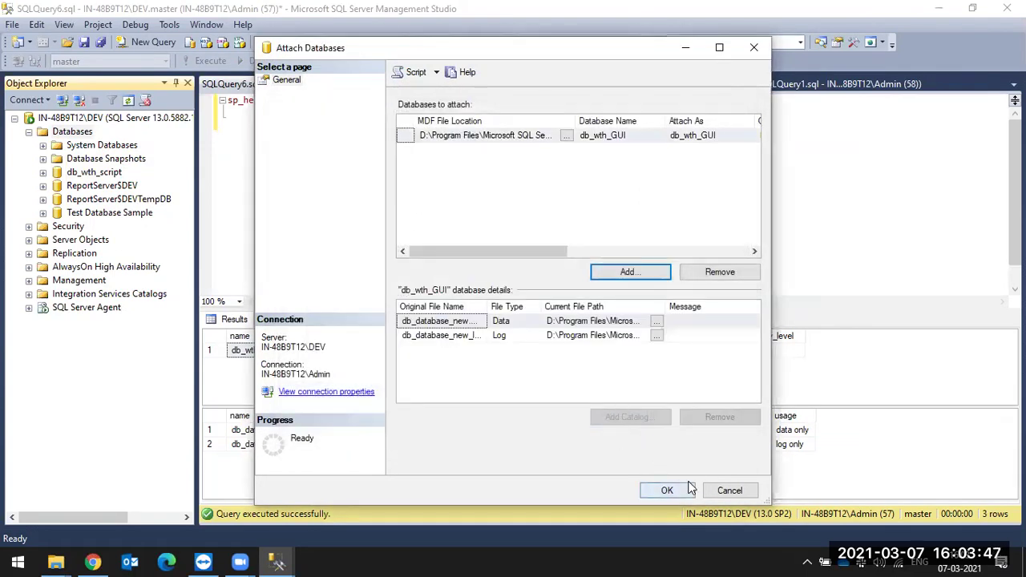
{"action": "left_click", "coordinate": [673, 494]}
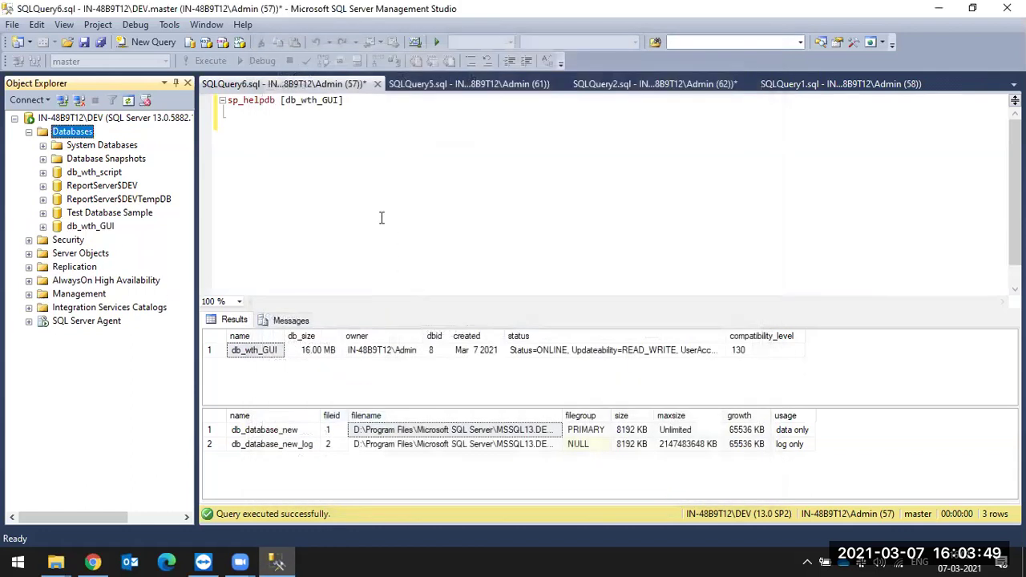
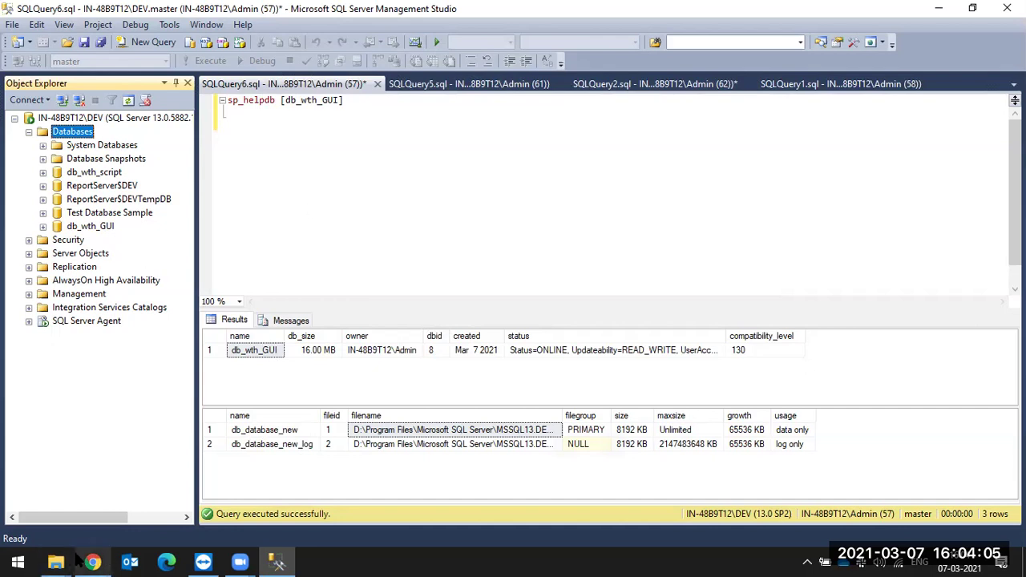
View the database files in the DATA folder in File Explorer and return to SQL Server Management Studio
{"action": "left_click", "coordinate": [56, 563]}
{"action": "left_click", "coordinate": [213, 493]}
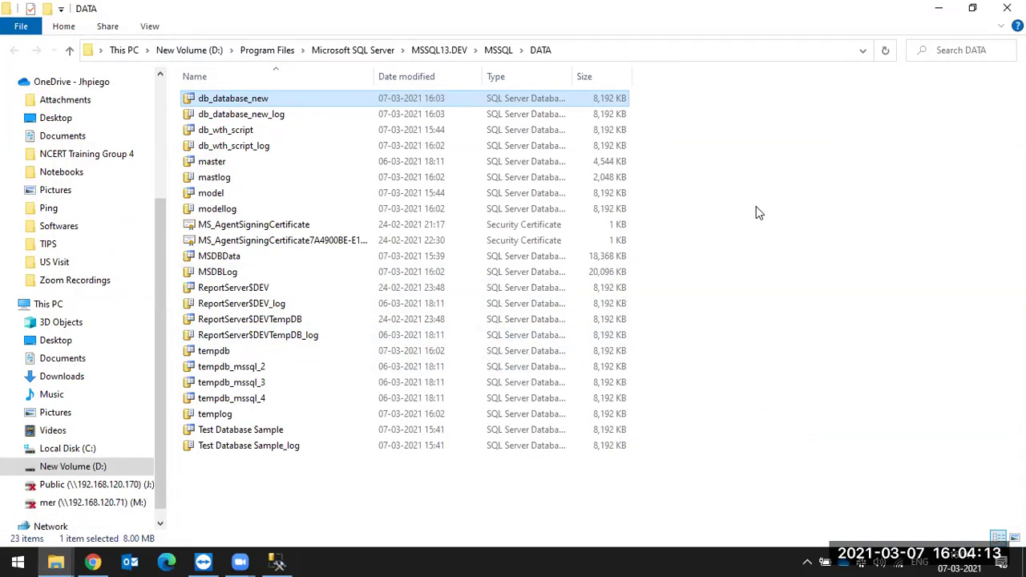
{"action": "left_click", "coordinate": [939, 8]}
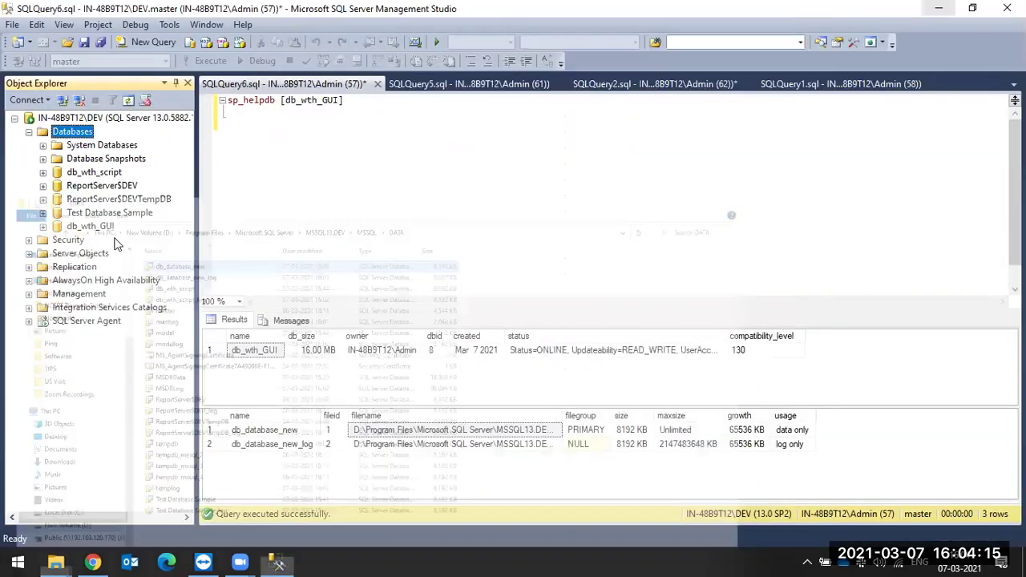
Detach the db_wth_script database with the drop connections option enabled
{"action": "left_click", "coordinate": [107, 171]}
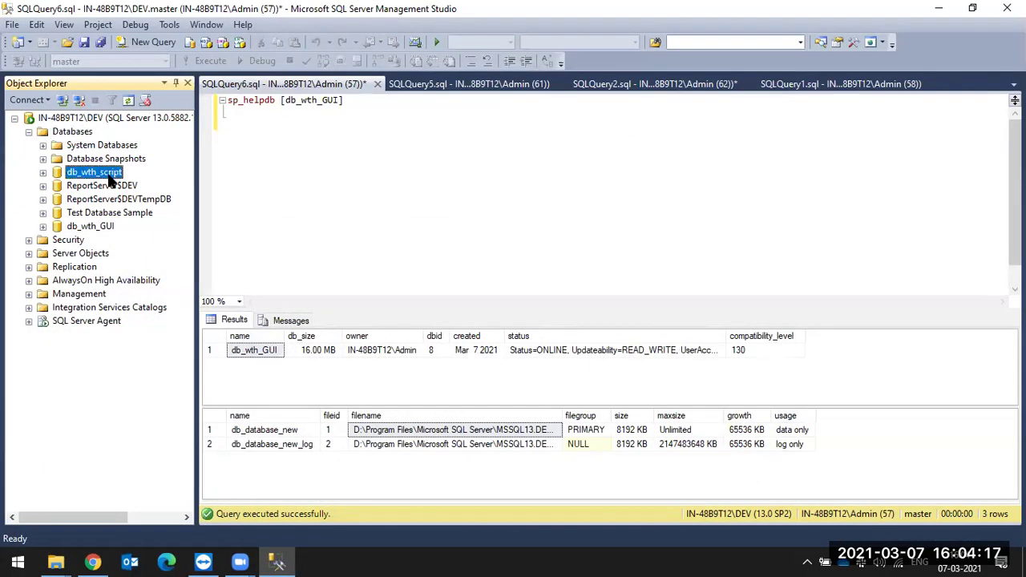
{"action": "right_click", "coordinate": [106, 172]}
{"action": "mouse_move", "coordinate": [252, 240]}
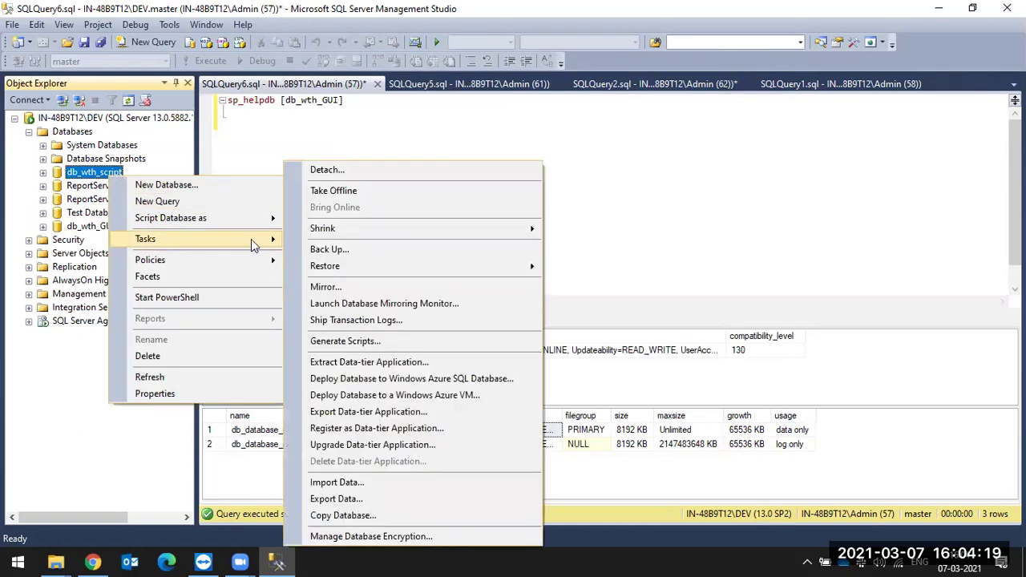
{"action": "left_click", "coordinate": [330, 170]}
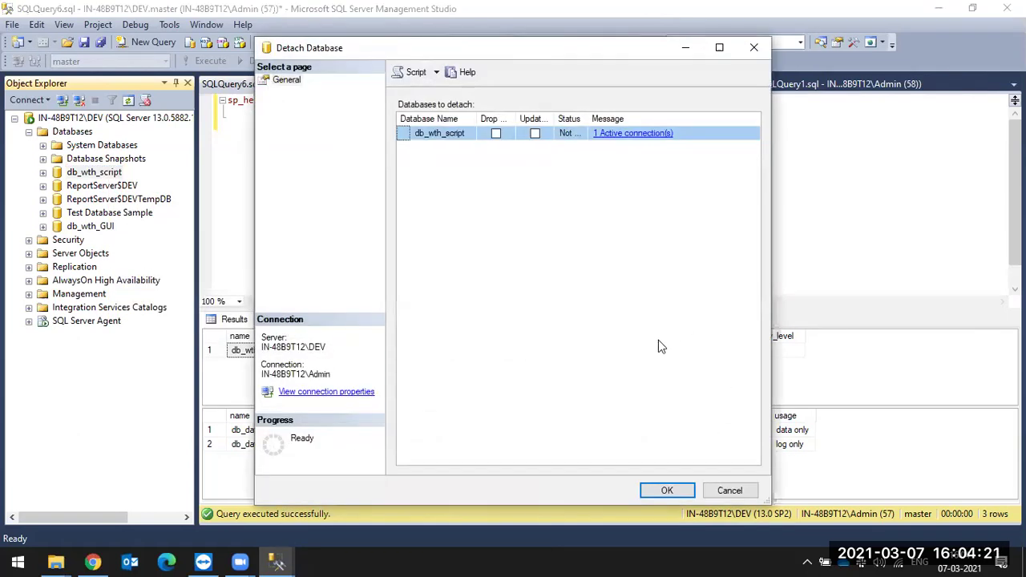
{"action": "left_click", "coordinate": [497, 134]}
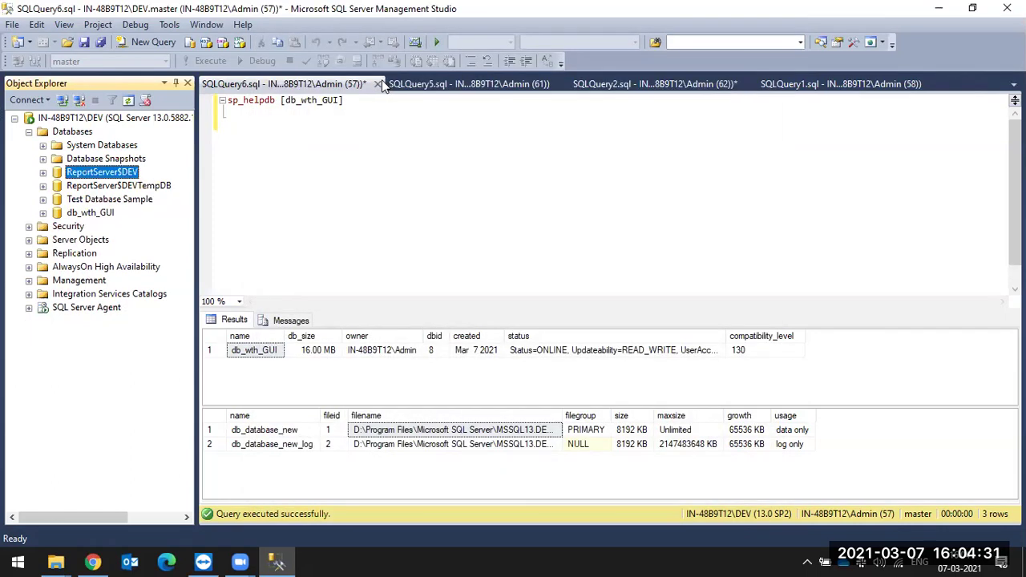
Close the SQLQuery6, SQLQuery5, SQLQuery2 and SQLQuery1 query windows without saving their changes
{"action": "left_click", "coordinate": [378, 84]}
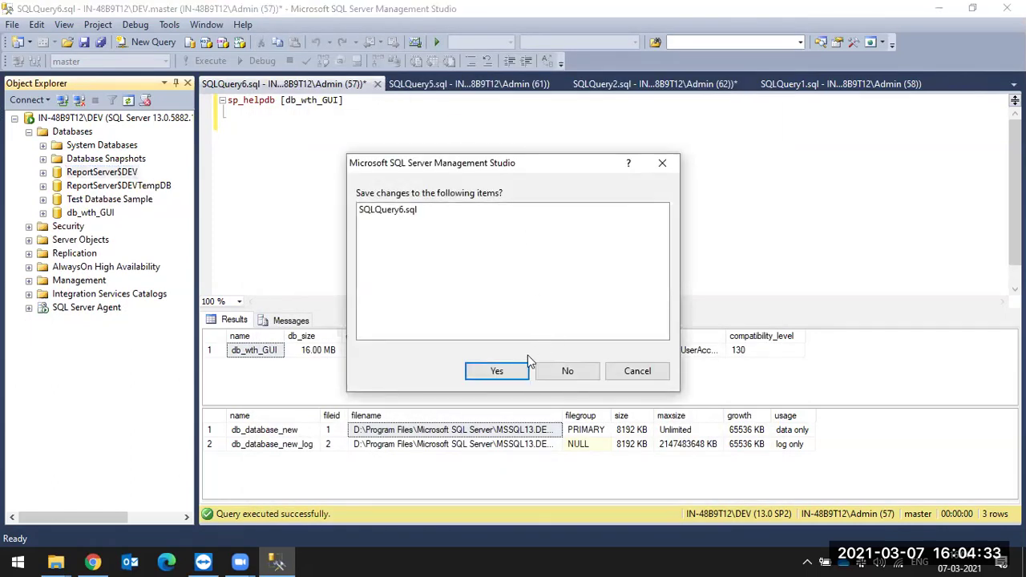
{"action": "left_click", "coordinate": [567, 369]}
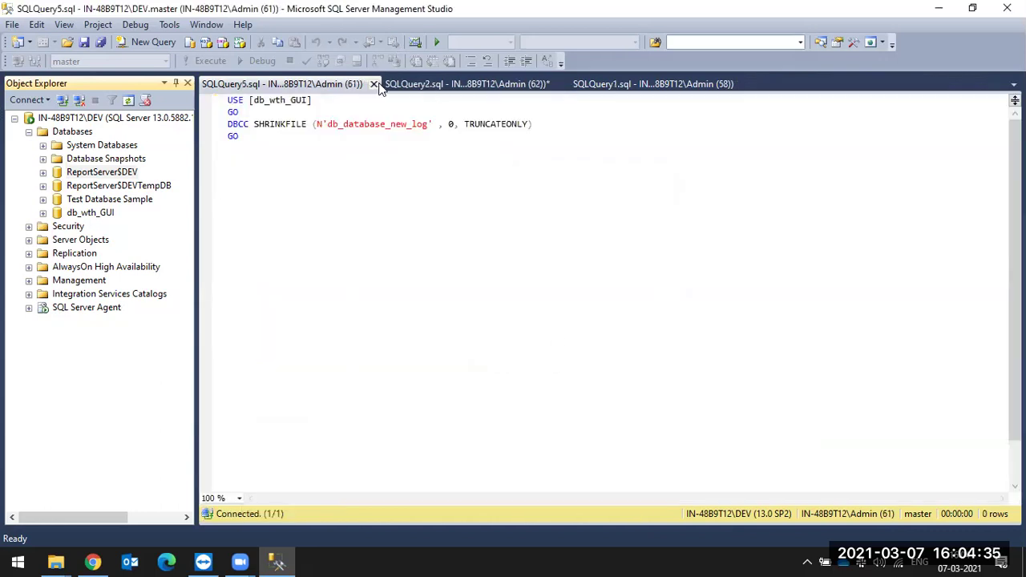
{"action": "left_click", "coordinate": [373, 84]}
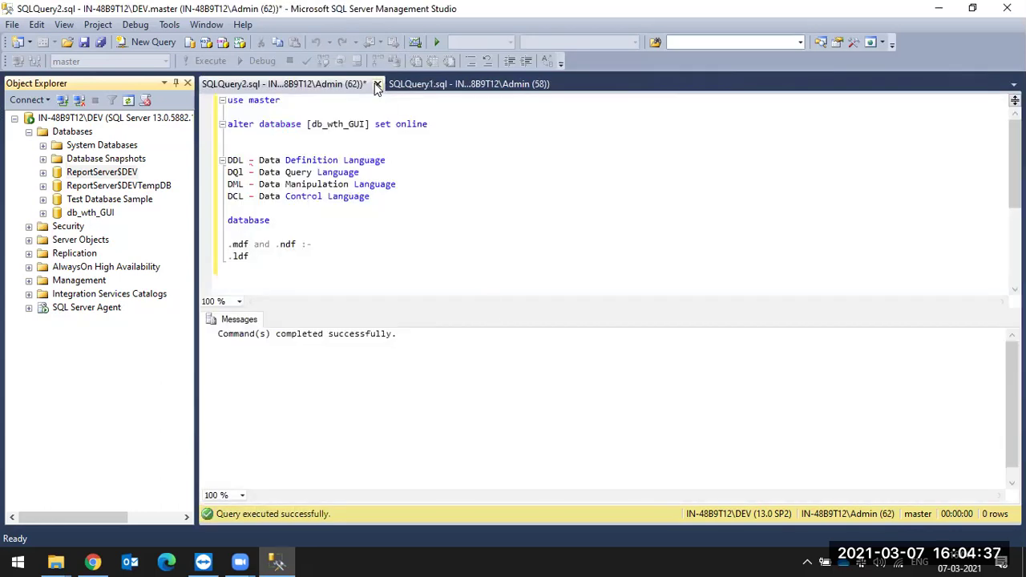
{"action": "left_click", "coordinate": [378, 84]}
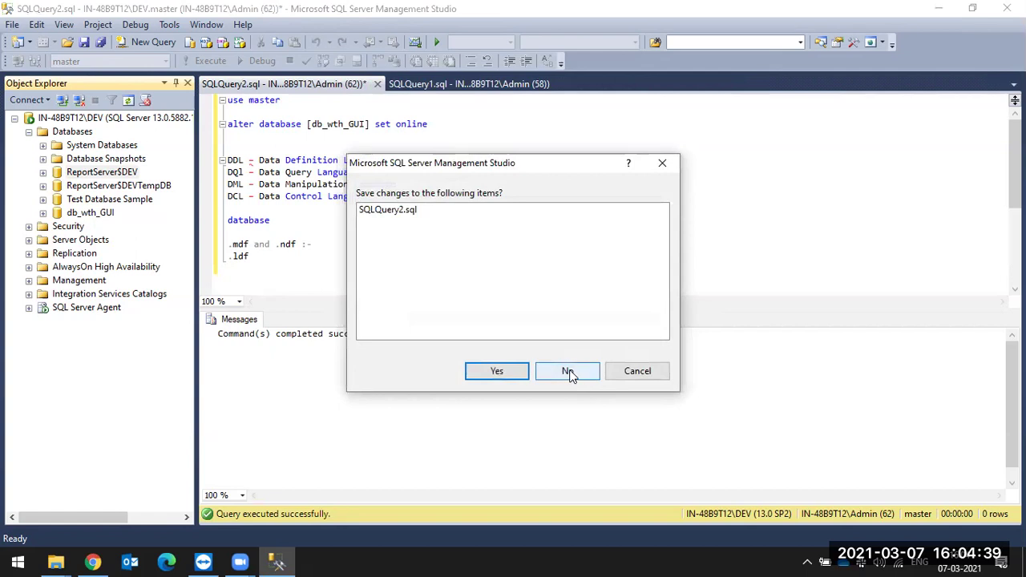
{"action": "left_click", "coordinate": [568, 372]}
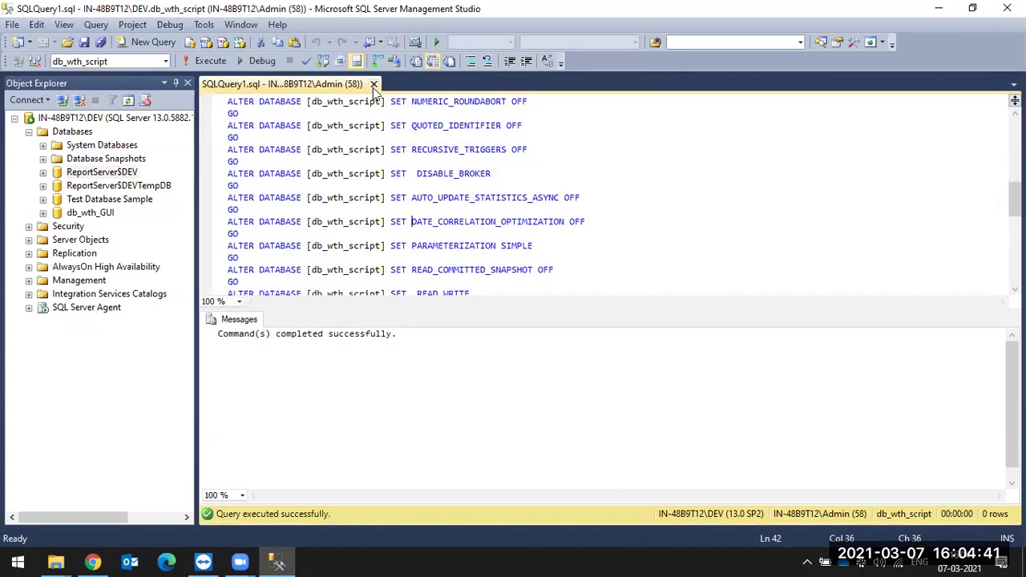
{"action": "left_click", "coordinate": [374, 84]}
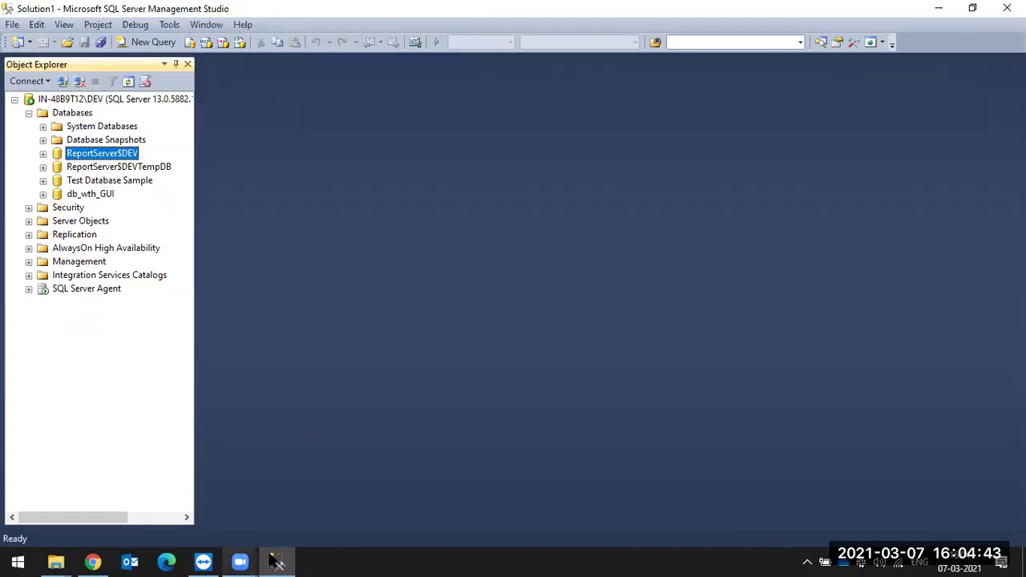
Refresh the Databases folder of the DEV server in Object Explorer
{"action": "left_click", "coordinate": [277, 562]}
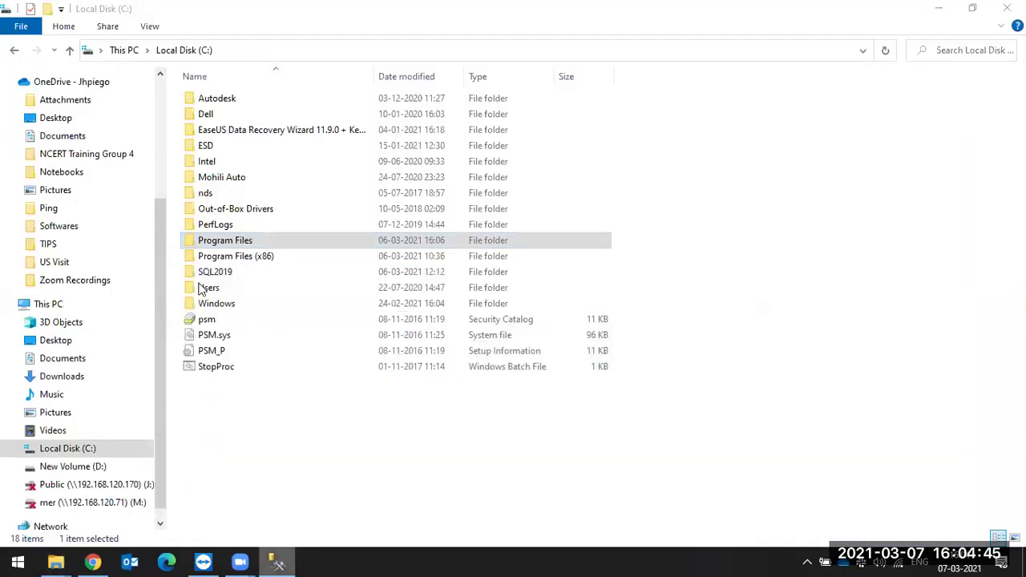
{"action": "key", "text": "alt+Tab"}
{"action": "left_click", "coordinate": [88, 113]}
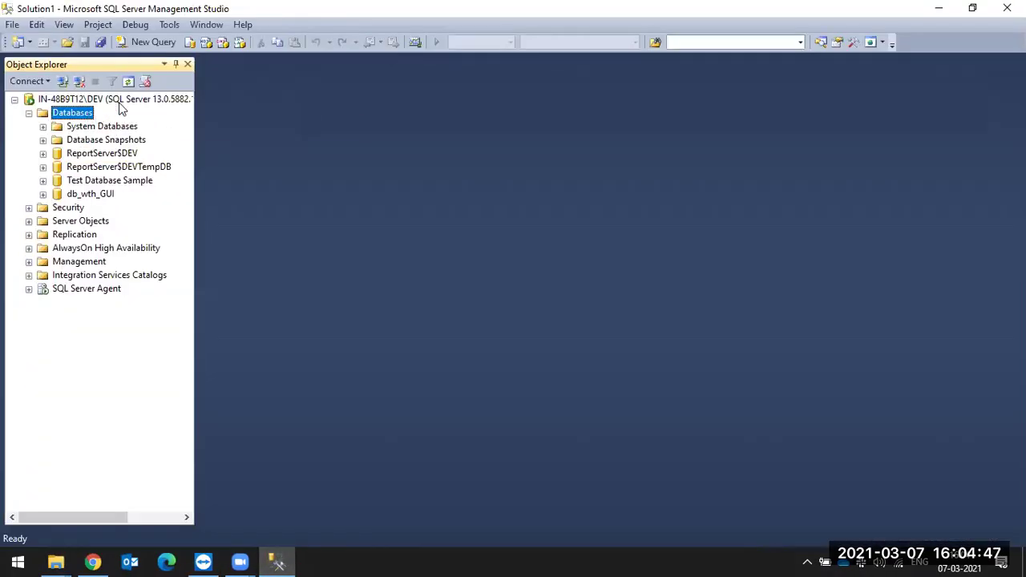
{"action": "left_click", "coordinate": [127, 82]}
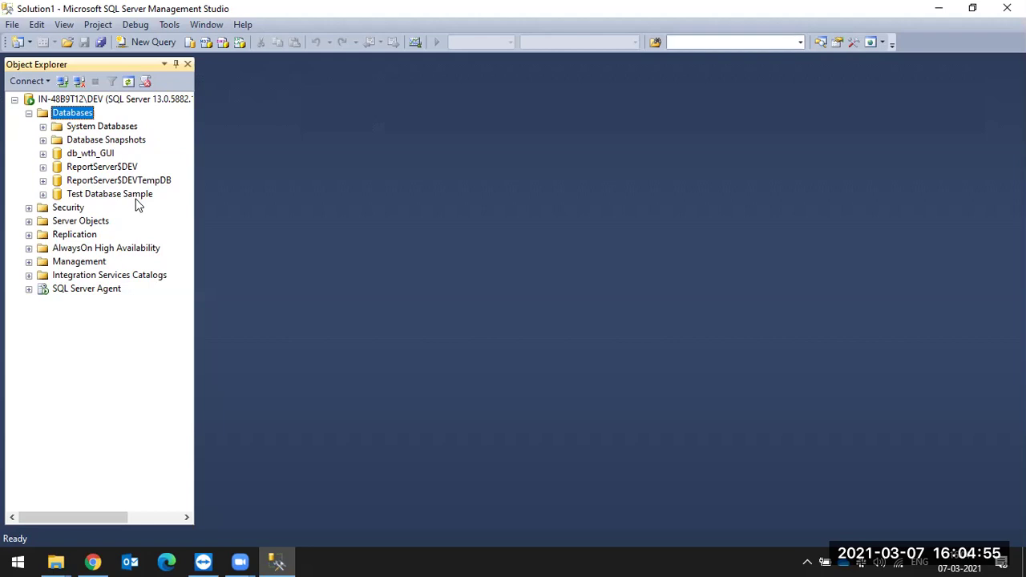
Switch to the DATA folder in File Explorer and check the db_wth_script and db_wth_script_log files
{"action": "left_click", "coordinate": [56, 562]}
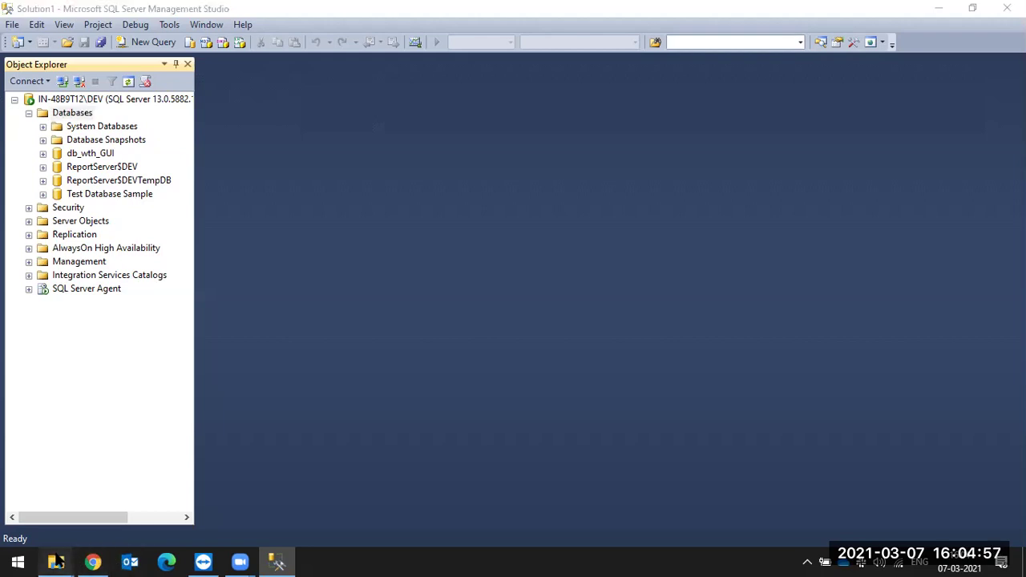
{"action": "left_click", "coordinate": [188, 499]}
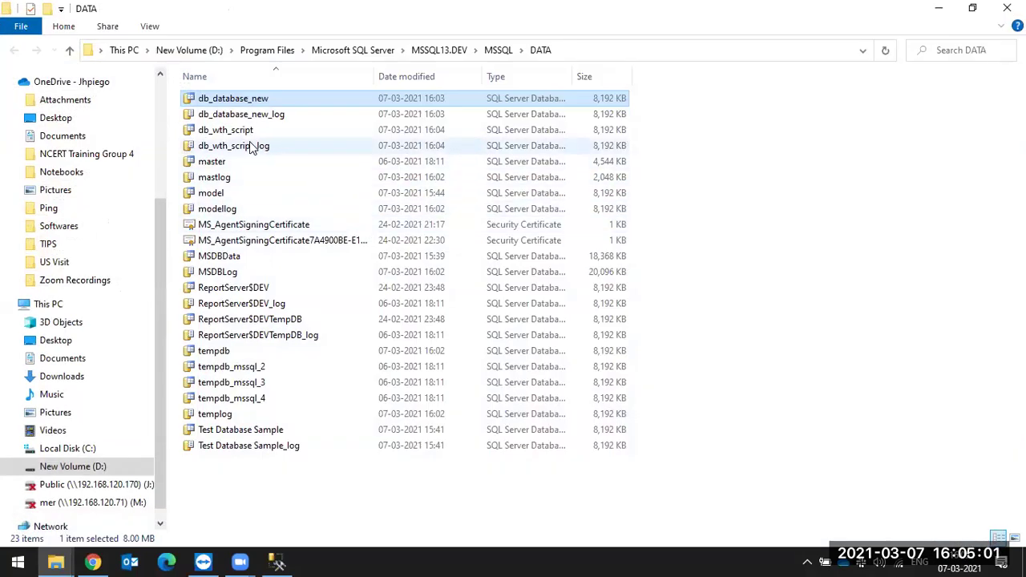
Move the db_wth_script and db_wth_script_log files from the DATA folder to the Backup folder under MSSQL
{"action": "left_click", "coordinate": [251, 147]}
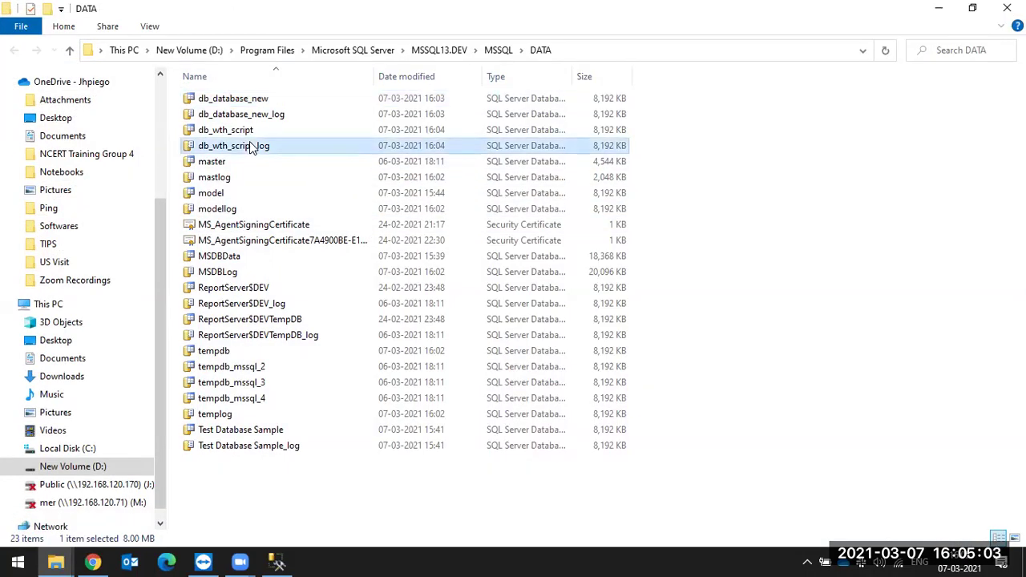
{"action": "key", "text": "shift+Up"}
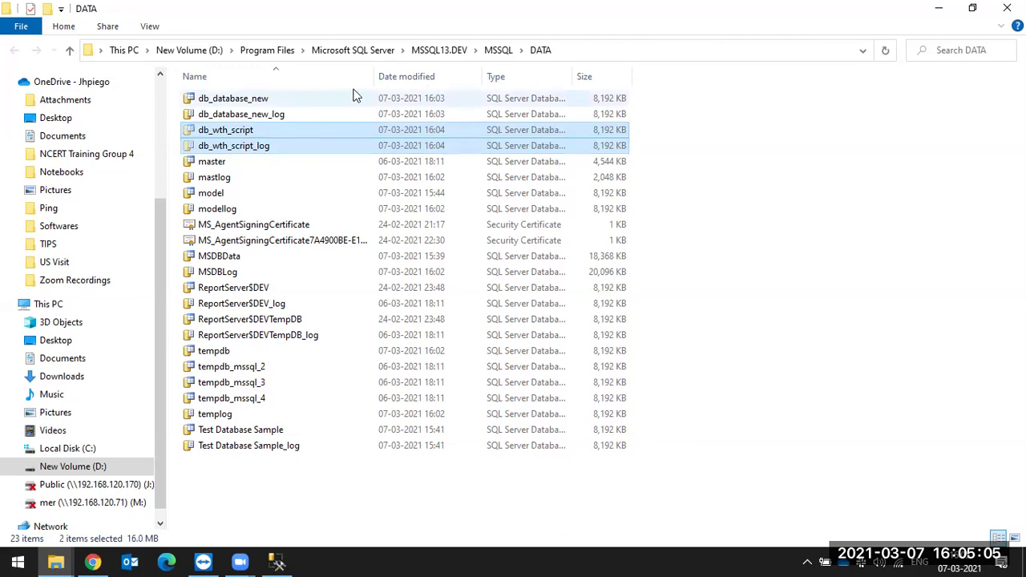
{"action": "left_click", "coordinate": [499, 50]}
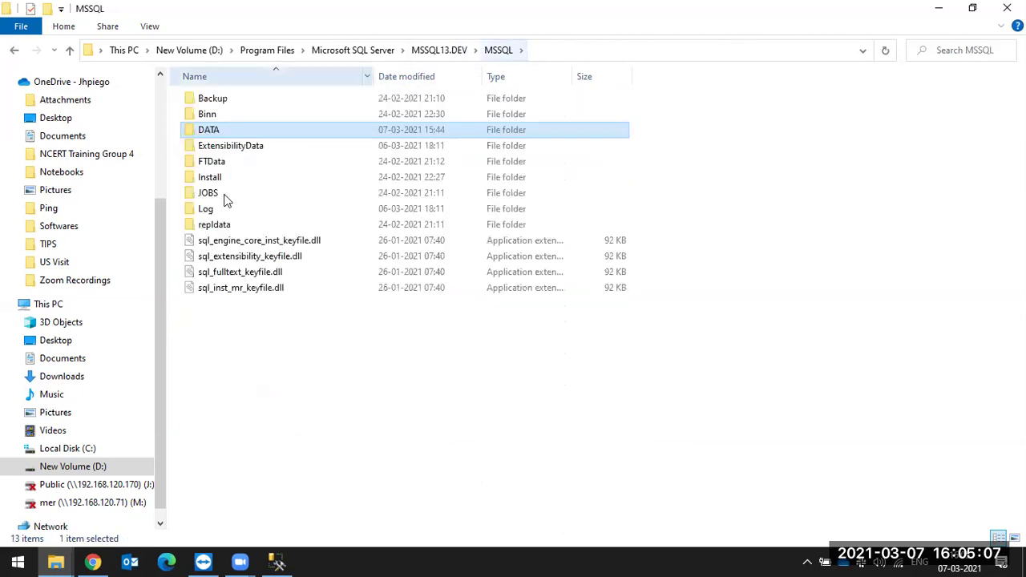
{"action": "double_click", "coordinate": [216, 100]}
{"action": "left_click", "coordinate": [533, 301]}
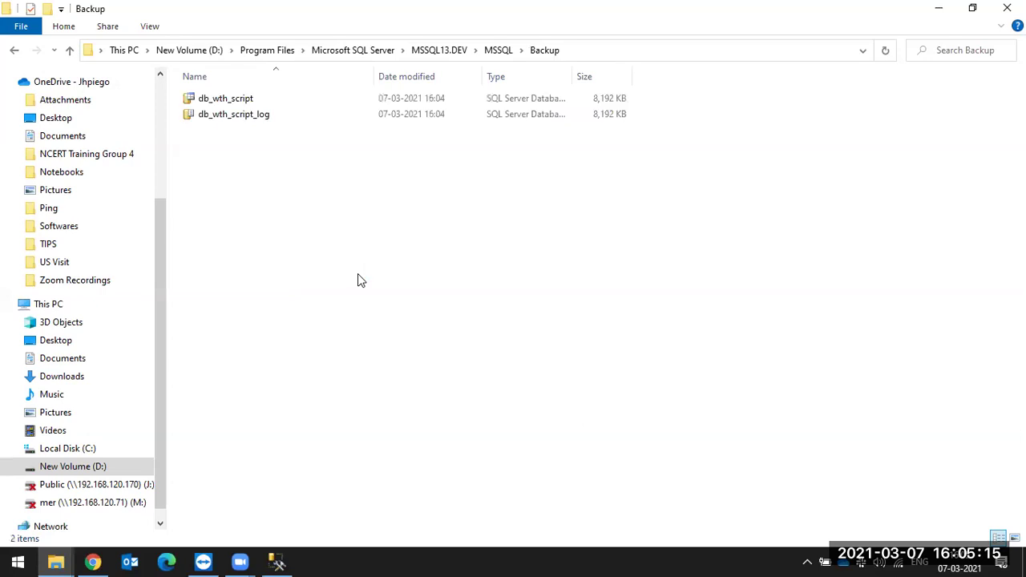
Delete the db_wth_script_log file from the Backup folder
{"action": "left_click", "coordinate": [292, 559]}
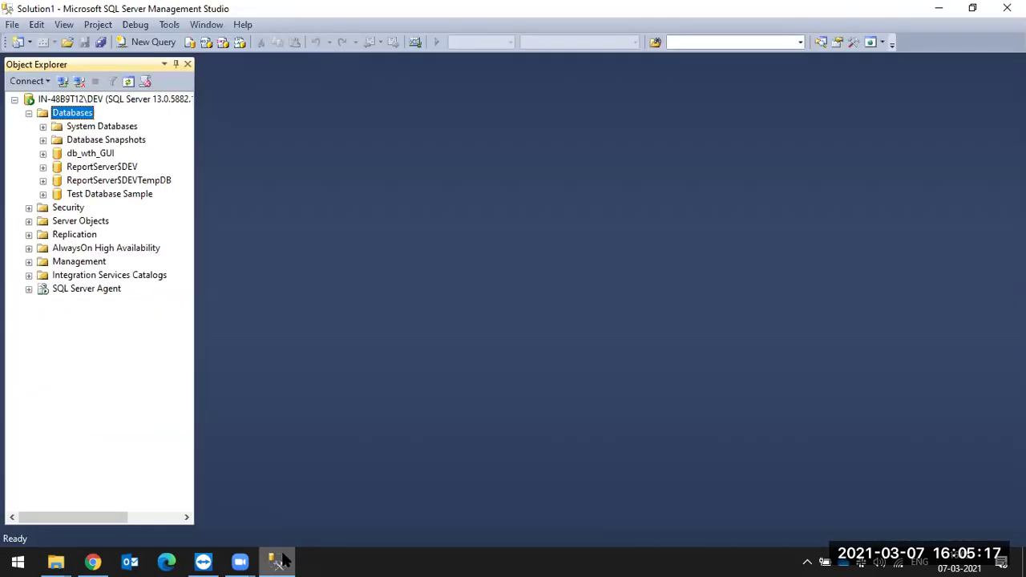
{"action": "left_click", "coordinate": [281, 561]}
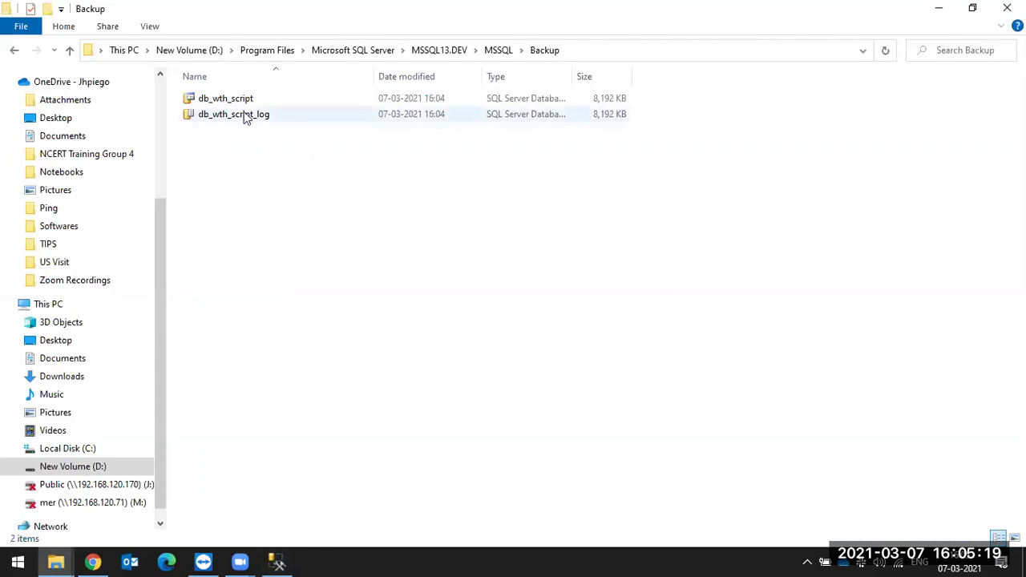
{"action": "left_click", "coordinate": [243, 112]}
{"action": "key", "text": "Delete"}
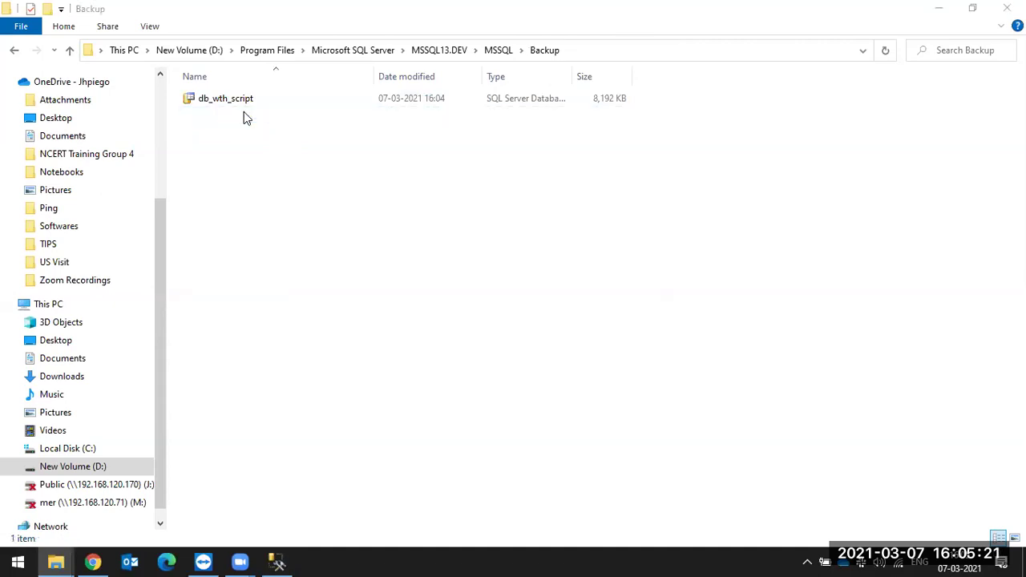
Switch to SQL Server Management Studio and add db_wth_script.mdf from the Backup folder to the databases to attach
{"action": "left_click", "coordinate": [270, 557]}
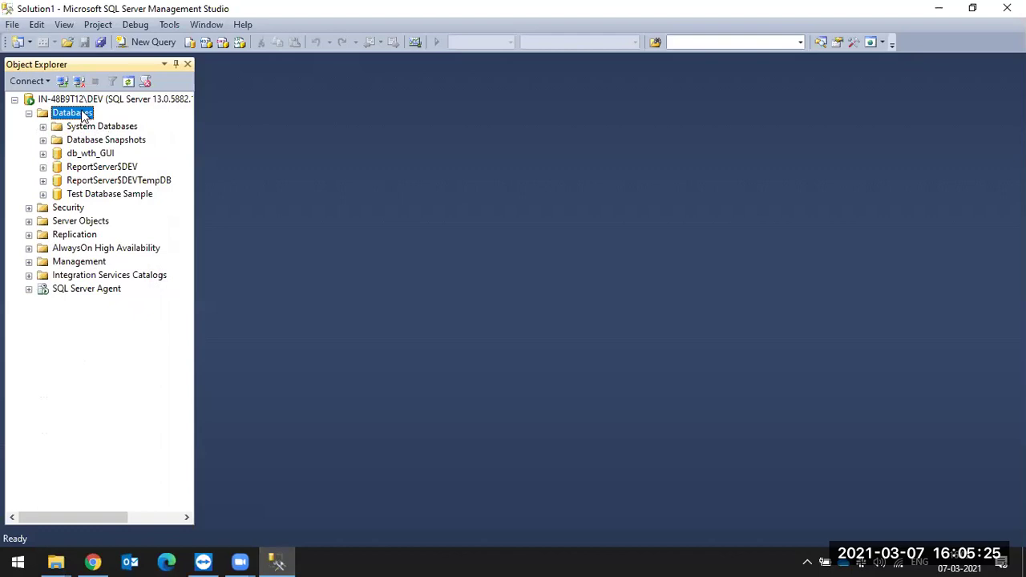
{"action": "right_click", "coordinate": [84, 115]}
{"action": "left_click", "coordinate": [136, 140]}
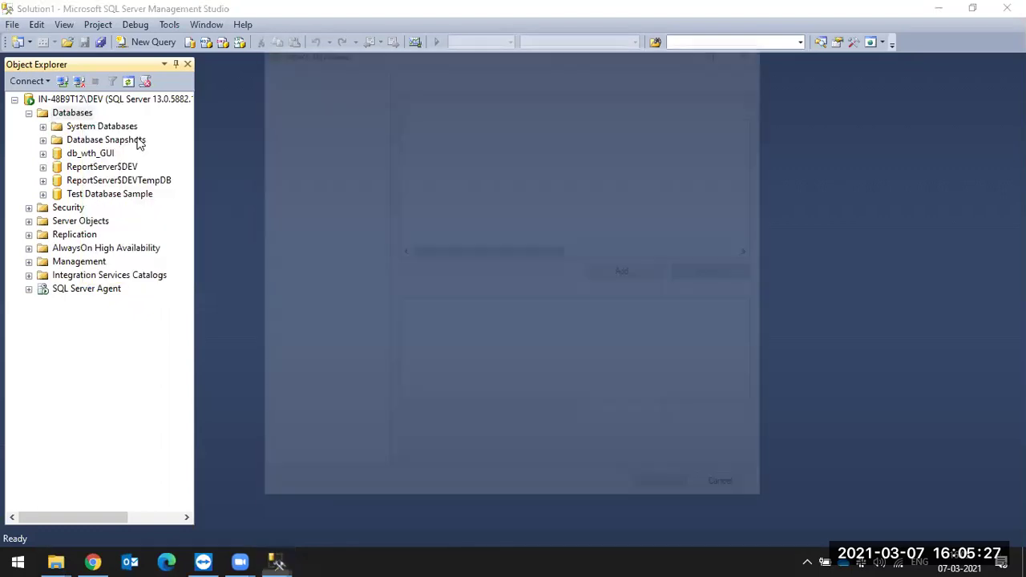
{"action": "left_click", "coordinate": [641, 275]}
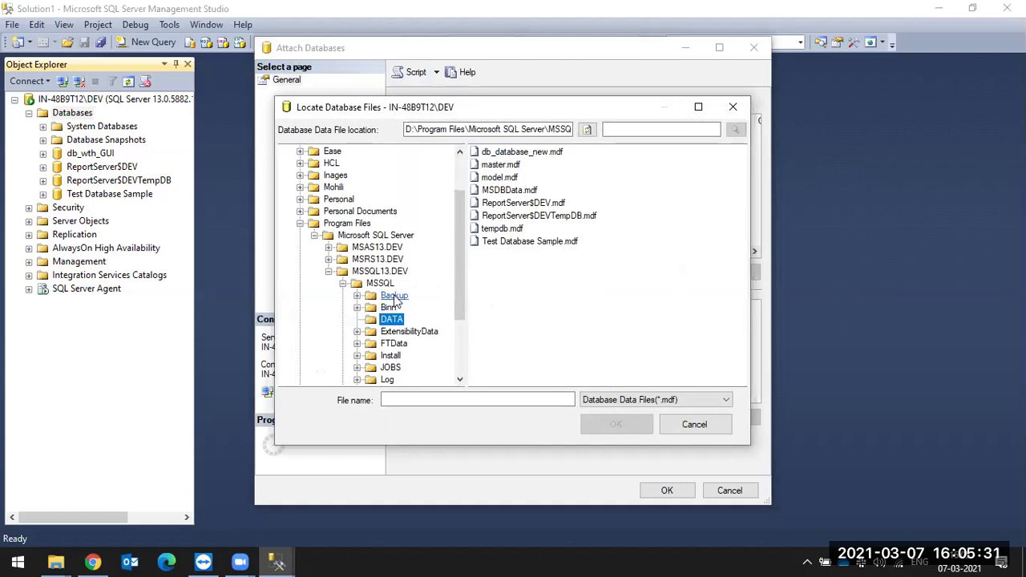
{"action": "left_click", "coordinate": [394, 297]}
{"action": "left_click", "coordinate": [520, 154]}
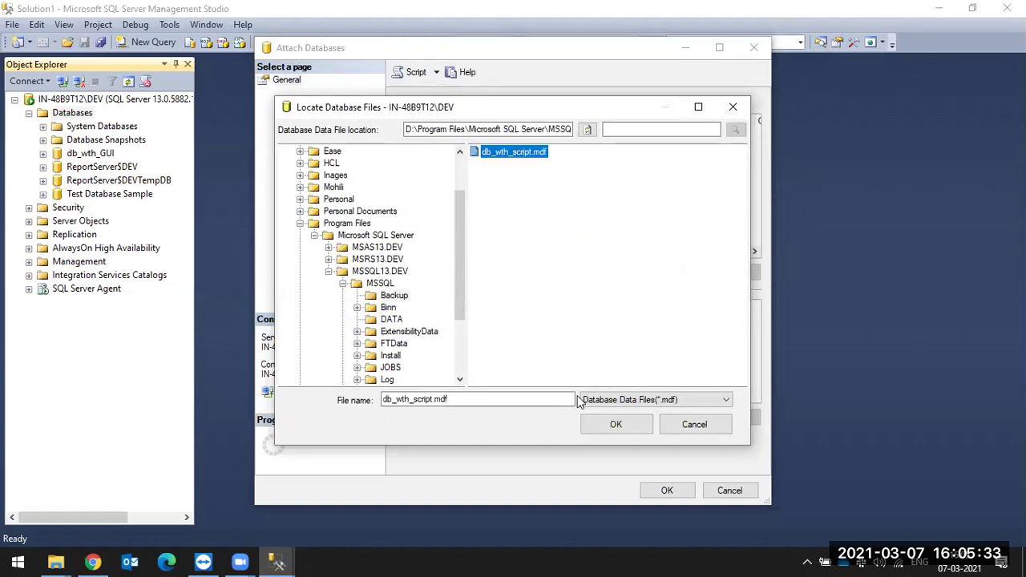
{"action": "left_click", "coordinate": [609, 425]}
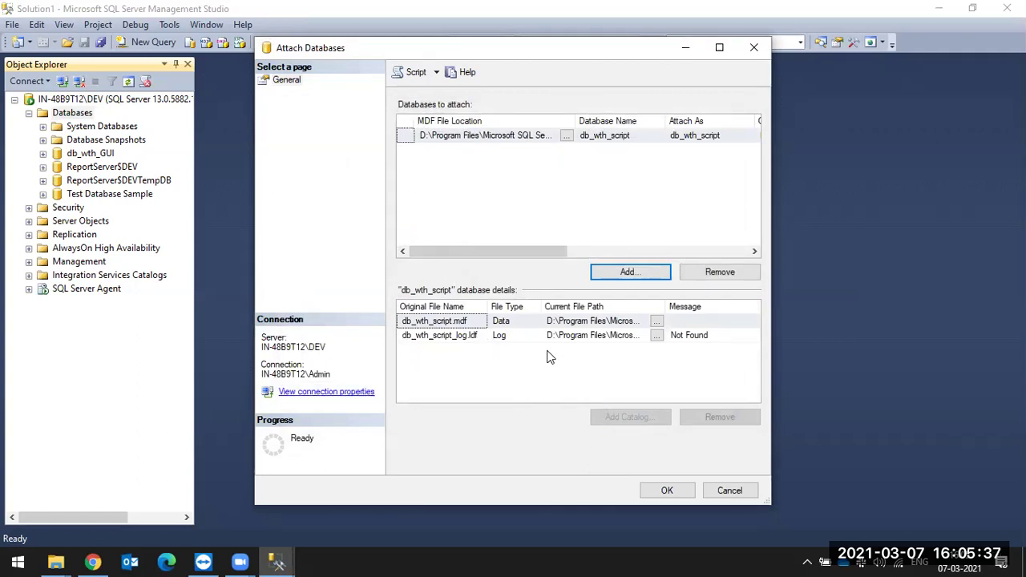
Try to attach the db_wth_script database with its log file entry still listed, and read the error details
{"action": "left_click", "coordinate": [665, 490]}
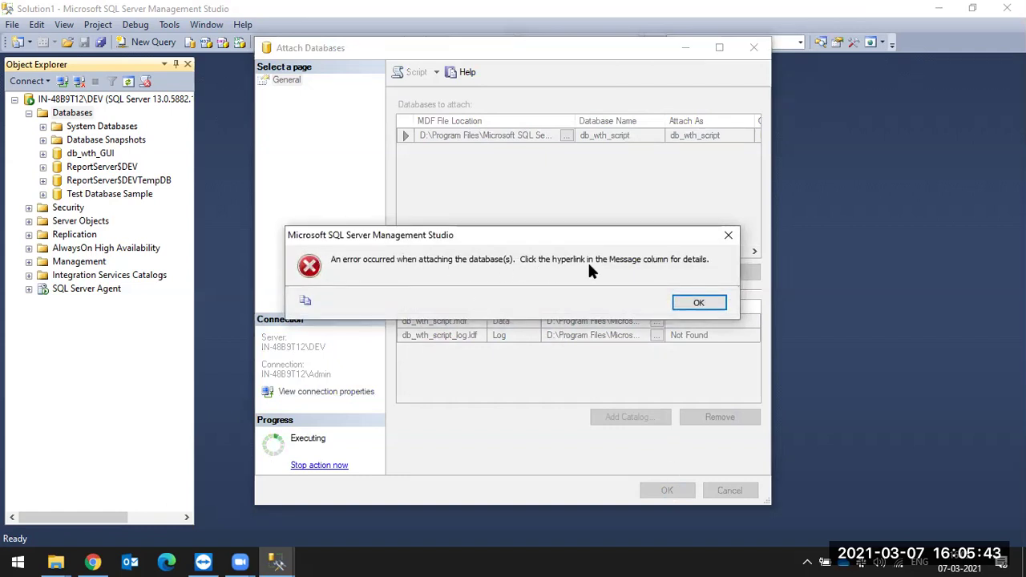
{"action": "left_click", "coordinate": [695, 304]}
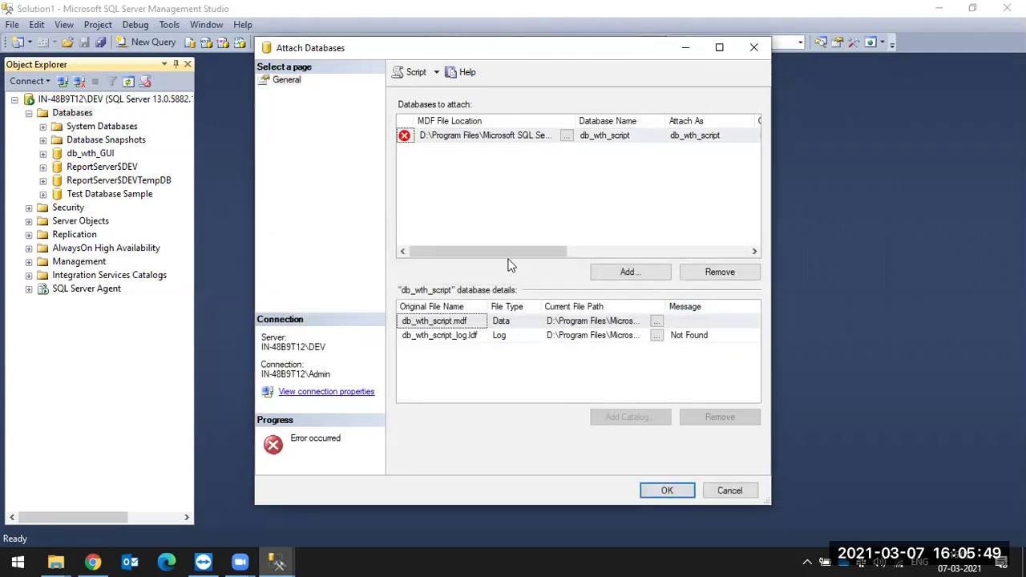
{"action": "left_click_drag", "start_coordinate": [513, 249], "coordinate": [696, 253]}
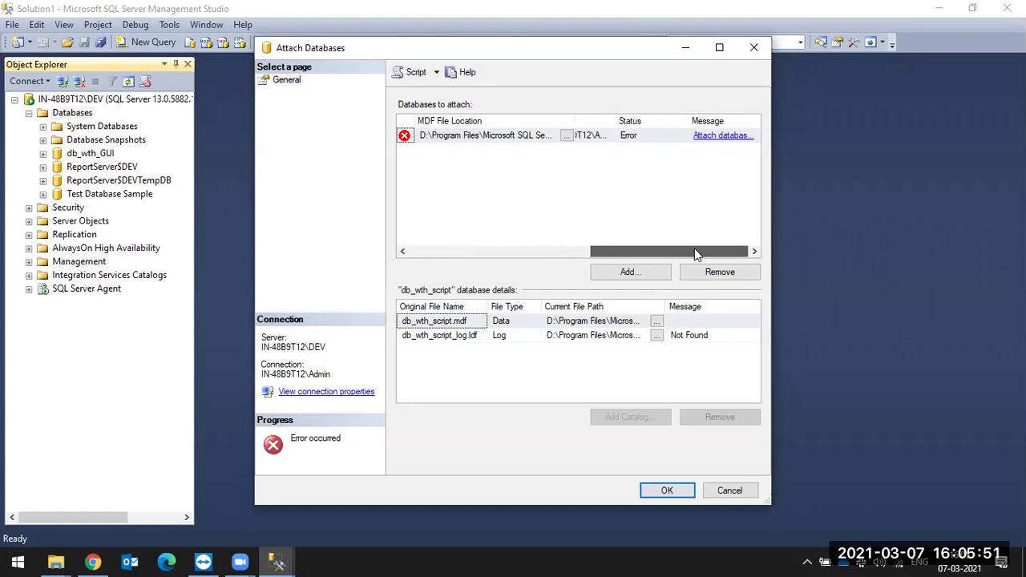
{"action": "left_click", "coordinate": [720, 136]}
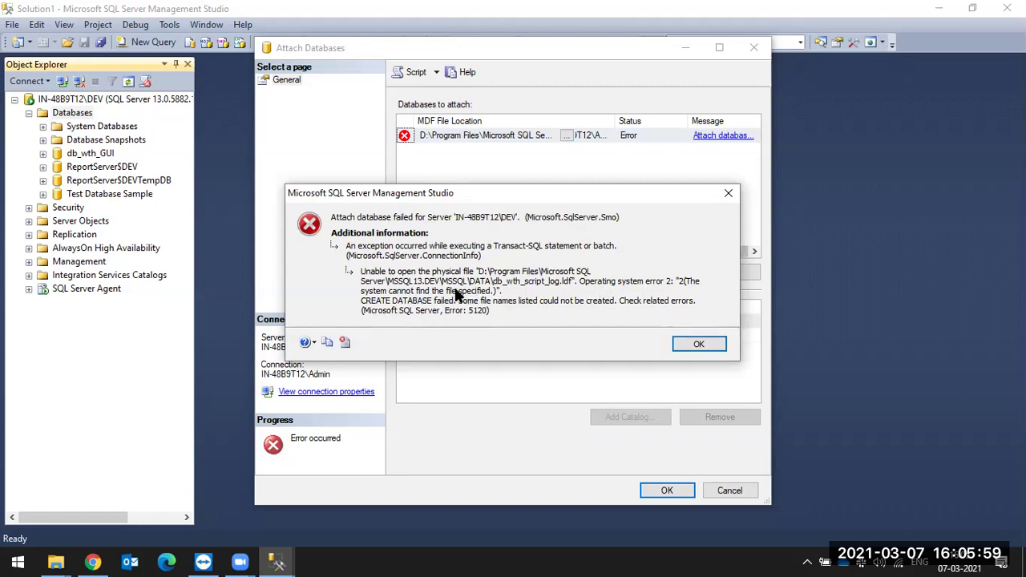
{"action": "left_click", "coordinate": [700, 347]}
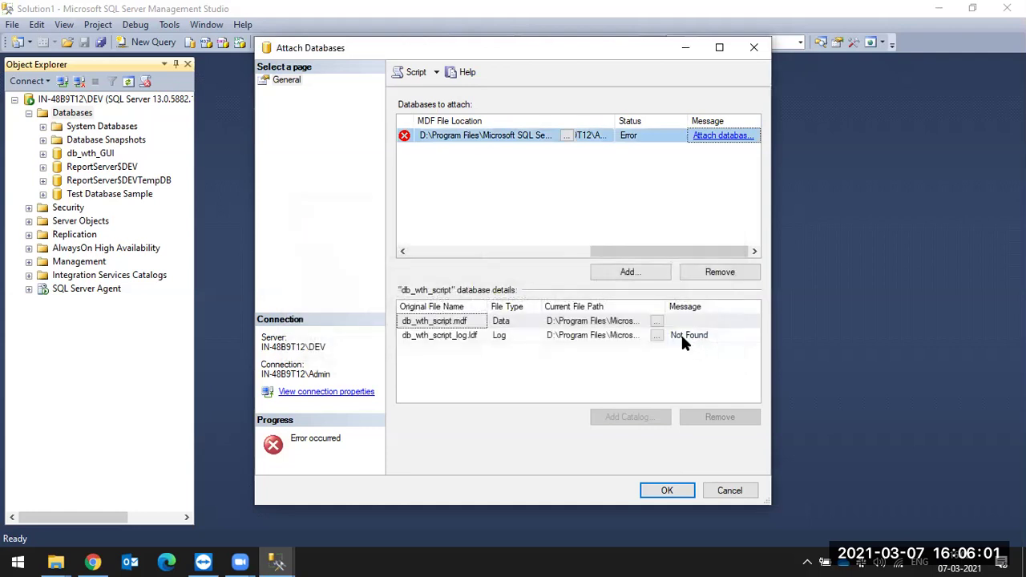
Shorten the current file path of the db_wth_script_log.ldf entry to just D
{"action": "left_click", "coordinate": [637, 336]}
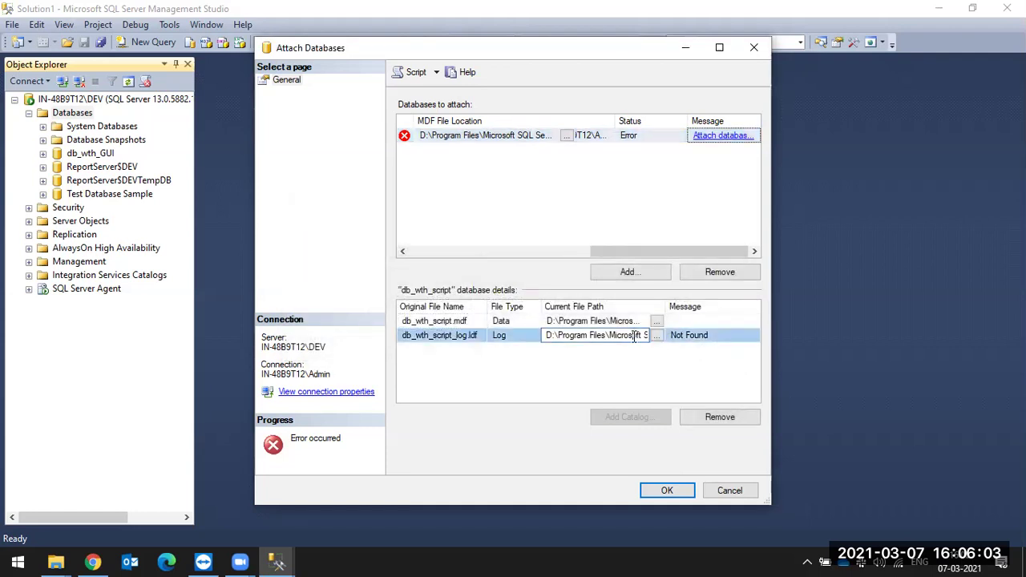
{"action": "key", "text": "Right"}
{"action": "key", "text": "Right"}
{"action": "key", "text": "Right"}
{"action": "key", "text": "Right"}
{"action": "key", "text": "Right"}
{"action": "key", "text": "Right"}
{"action": "key", "text": "Right"}
{"action": "key", "text": "Right"}
{"action": "key", "text": "Right"}
{"action": "key", "text": "Right"}
{"action": "key", "text": "Right"}
{"action": "key", "text": "Right"}
{"action": "key", "text": "Right"}
{"action": "key", "text": "Right"}
{"action": "key", "text": "Right"}
{"action": "key", "text": "Right"}
{"action": "key", "text": "Right"}
{"action": "key", "text": "Right"}
{"action": "key", "text": "Right"}
{"action": "key", "text": "Right"}
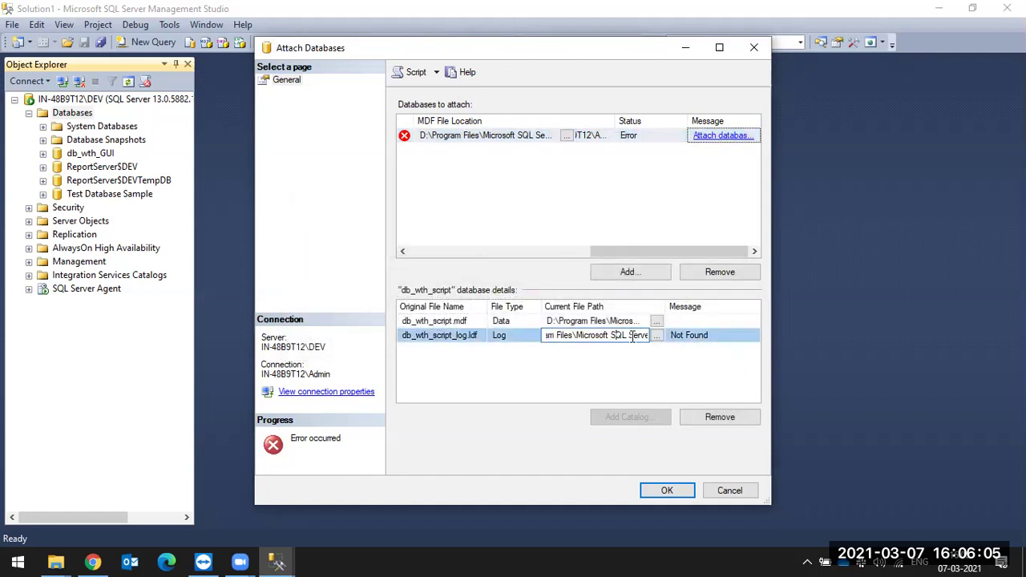
{"action": "key", "text": "Right"}
{"action": "key", "text": "Right"}
{"action": "key", "text": "Right"}
{"action": "key", "text": "Right"}
{"action": "key", "text": "Right"}
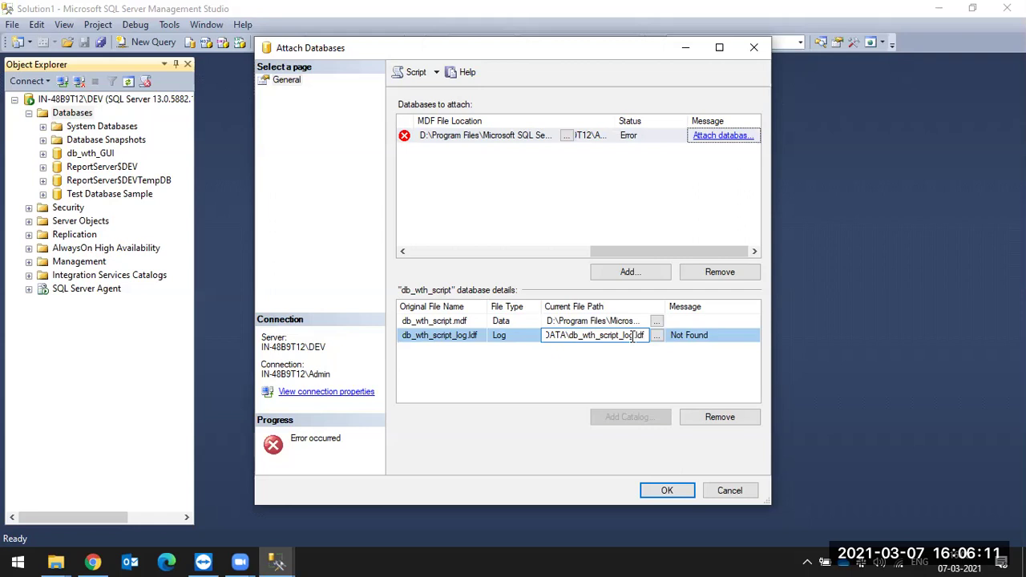
{"action": "key", "text": "Left"}
{"action": "key", "text": "Left"}
{"action": "key", "text": "Left"}
{"action": "key", "text": "Left"}
{"action": "key", "text": "Left"}
{"action": "key", "text": "Left"}
{"action": "key", "text": "Left"}
{"action": "key", "text": "Left"}
{"action": "key", "text": "Left"}
{"action": "key", "text": "Left"}
{"action": "key", "text": "Left"}
{"action": "key", "text": "Left"}
{"action": "key", "text": "Left"}
{"action": "key", "text": "Left"}
{"action": "key", "text": "Left"}
{"action": "key", "text": "Left"}
{"action": "key", "text": "Left"}
{"action": "key", "text": "Left"}
{"action": "key", "text": "Left"}
{"action": "key", "text": "Left"}
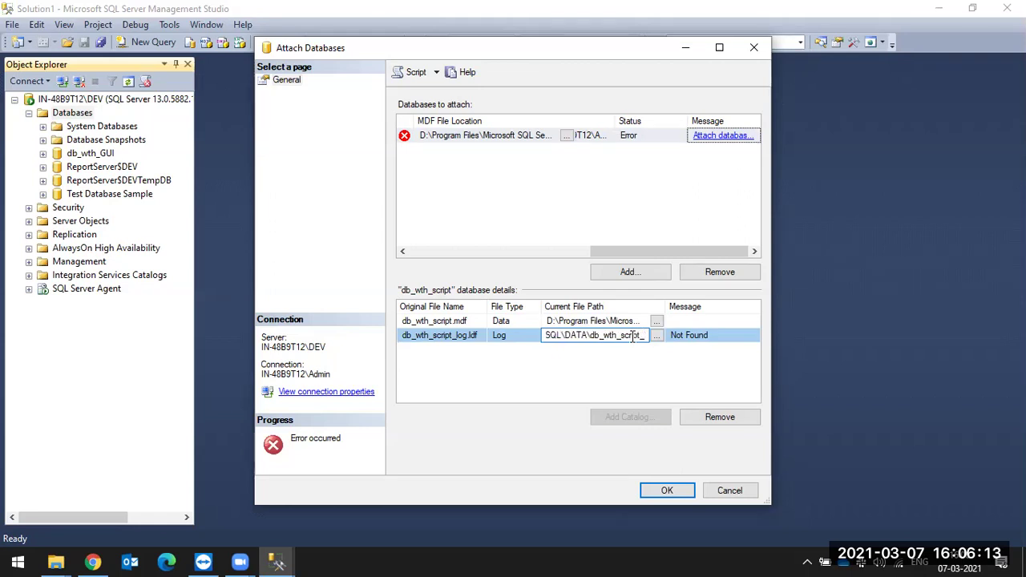
{"action": "key", "text": "Left"}
{"action": "key", "text": "Left"}
{"action": "key", "text": "Left"}
{"action": "key", "text": "Left"}
{"action": "key", "text": "Left"}
{"action": "key", "text": "Left"}
{"action": "key", "text": "BackSpace"}
{"action": "key", "text": "BackSpace"}
{"action": "key", "text": "BackSpace"}
{"action": "key", "text": "BackSpace"}
{"action": "key", "text": "BackSpace"}
{"action": "key", "text": "BackSpace"}
{"action": "key", "text": "BackSpace"}
{"action": "key", "text": "BackSpace"}
{"action": "key", "text": "BackSpace"}
{"action": "key", "text": "BackSpace"}
{"action": "key", "text": "BackSpace"}
{"action": "key", "text": "BackSpace"}
{"action": "key", "text": "BackSpace"}
{"action": "key", "text": "BackSpace"}
{"action": "key", "text": "BackSpace"}
{"action": "key", "text": "BackSpace"}
{"action": "key", "text": "BackSpace"}
{"action": "key", "text": "BackSpace"}
{"action": "key", "text": "BackSpace"}
{"action": "key", "text": "BackSpace"}
{"action": "key", "text": "BackSpace"}
{"action": "key", "text": "BackSpace"}
{"action": "key", "text": "BackSpace"}
{"action": "key", "text": "BackSpace"}
{"action": "key", "text": "BackSpace"}
{"action": "key", "text": "BackSpace"}
{"action": "key", "text": "BackSpace"}
{"action": "key", "text": "BackSpace"}
{"action": "key", "text": "BackSpace"}
{"action": "key", "text": "BackSpace"}
{"action": "key", "text": "BackSpace"}
{"action": "key", "text": "BackSpace"}
{"action": "key", "text": "BackSpace"}
{"action": "key", "text": "BackSpace"}
{"action": "key", "text": "BackSpace"}
{"action": "key", "text": "BackSpace"}
{"action": "left_click", "coordinate": [707, 318]}
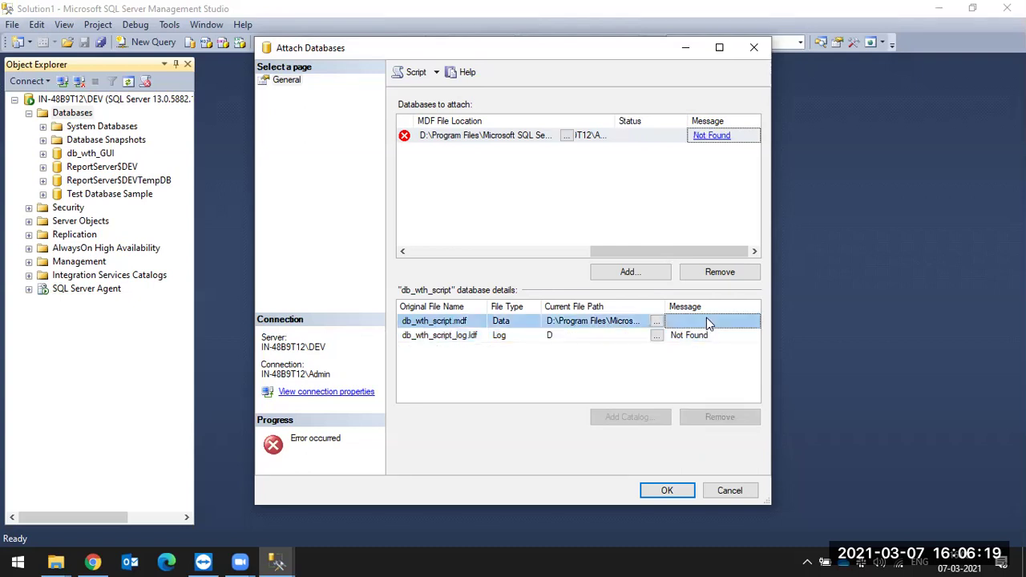
Remove the db_wth_script_log.ldf entry from the database details and attach db_wth_script using only its data file
{"action": "left_click", "coordinate": [692, 334]}
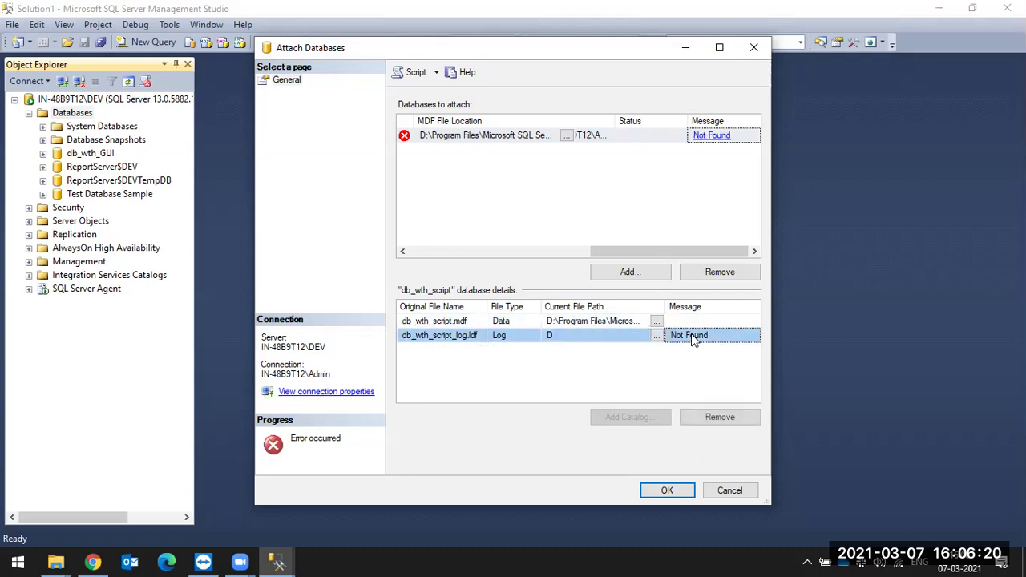
{"action": "left_click", "coordinate": [717, 416]}
{"action": "left_click", "coordinate": [665, 491]}
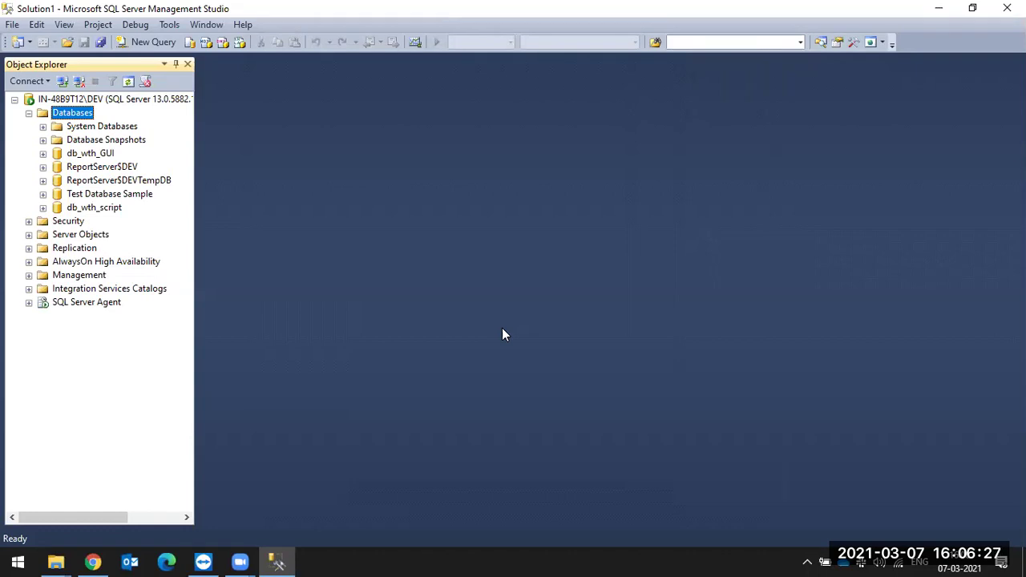
Switch to the Backup folder in File Explorer, refresh it and examine the db_wth_script_log file's modified date and size
{"action": "left_click", "coordinate": [68, 559]}
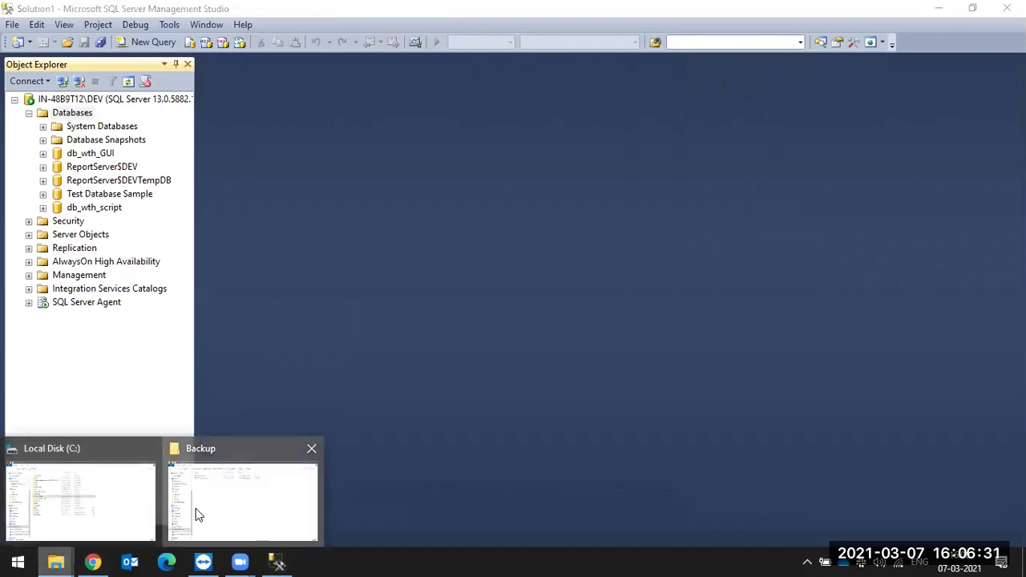
{"action": "left_click", "coordinate": [199, 514]}
{"action": "right_click", "coordinate": [257, 230]}
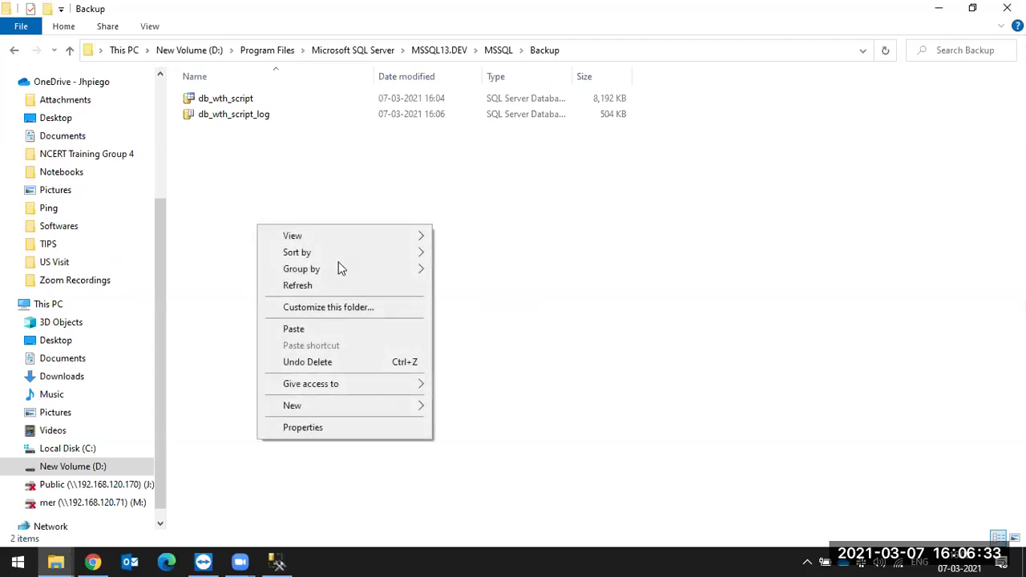
{"action": "left_click", "coordinate": [303, 285]}
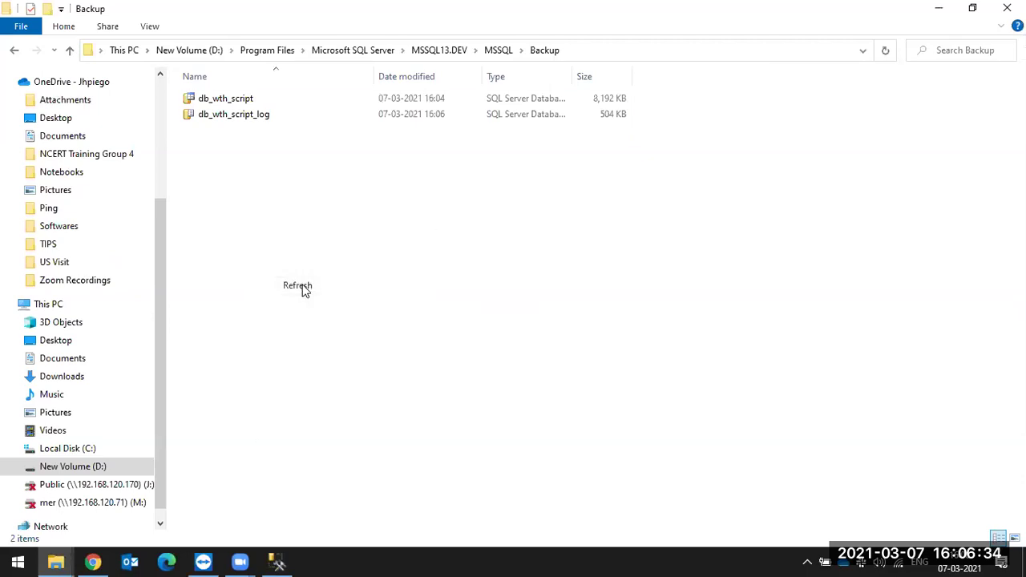
{"action": "left_click", "coordinate": [251, 117]}
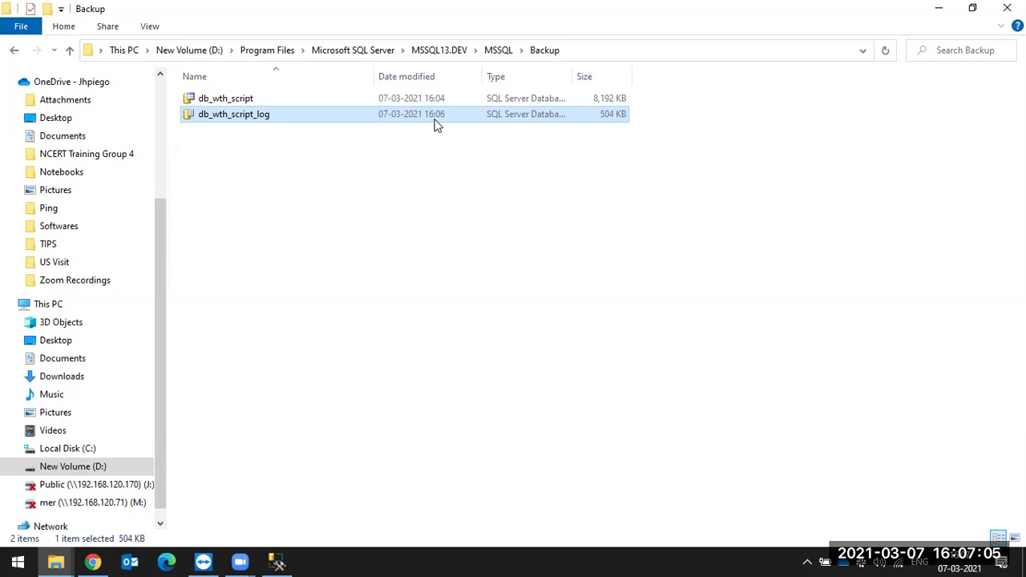
{"action": "left_click", "coordinate": [281, 562]}
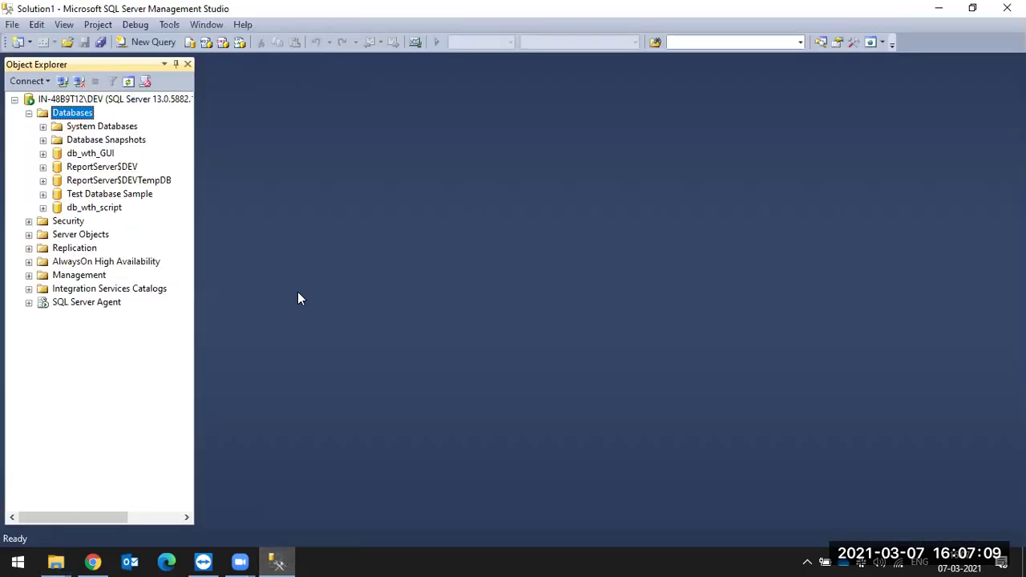
{"action": "left_click", "coordinate": [277, 562]}
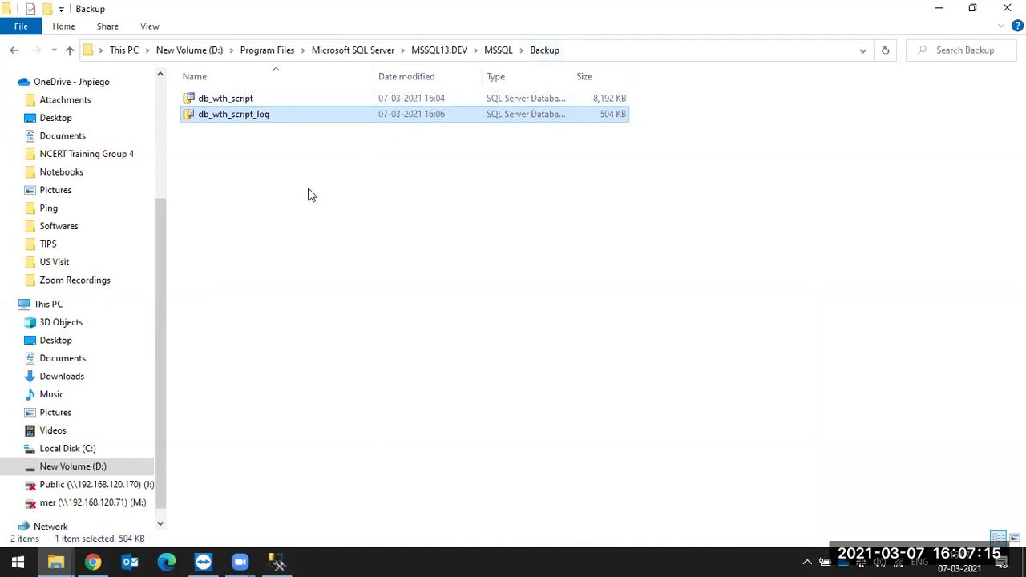
{"action": "left_click", "coordinate": [264, 214]}
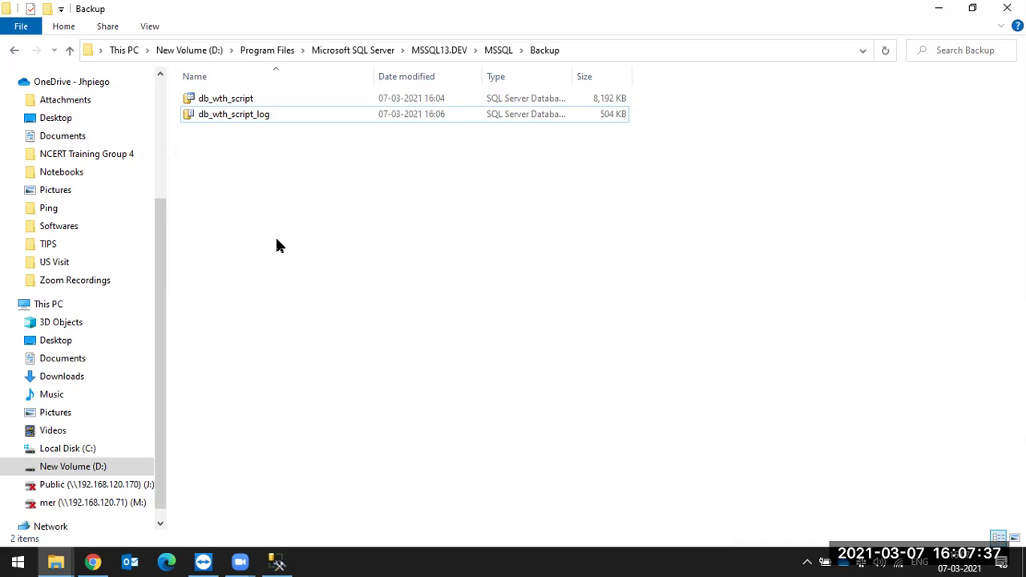
Switch to SQL Server Management Studio, refresh the Databases list and check the db_wth_script entry
{"action": "left_click", "coordinate": [276, 561]}
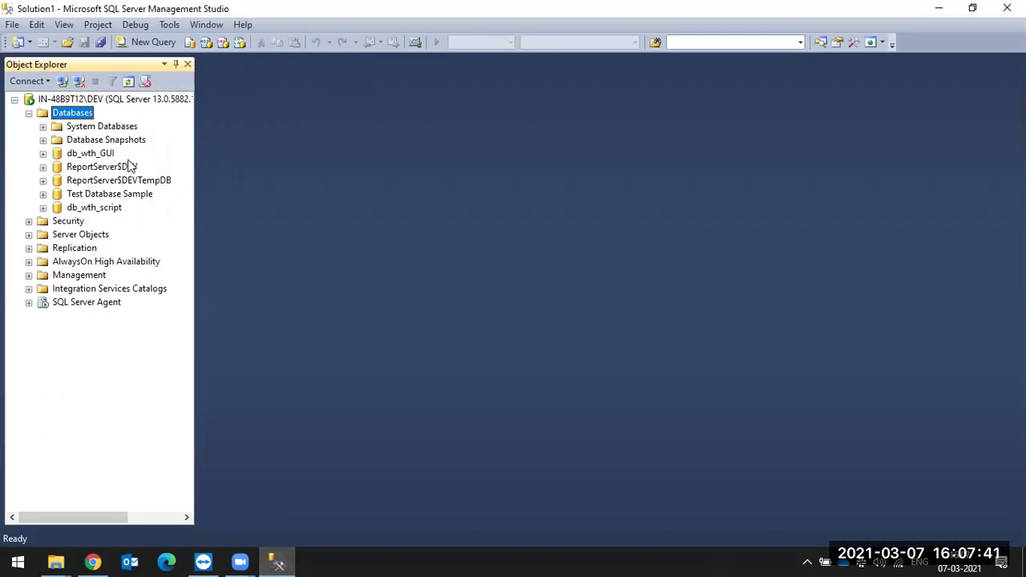
{"action": "left_click", "coordinate": [128, 81]}
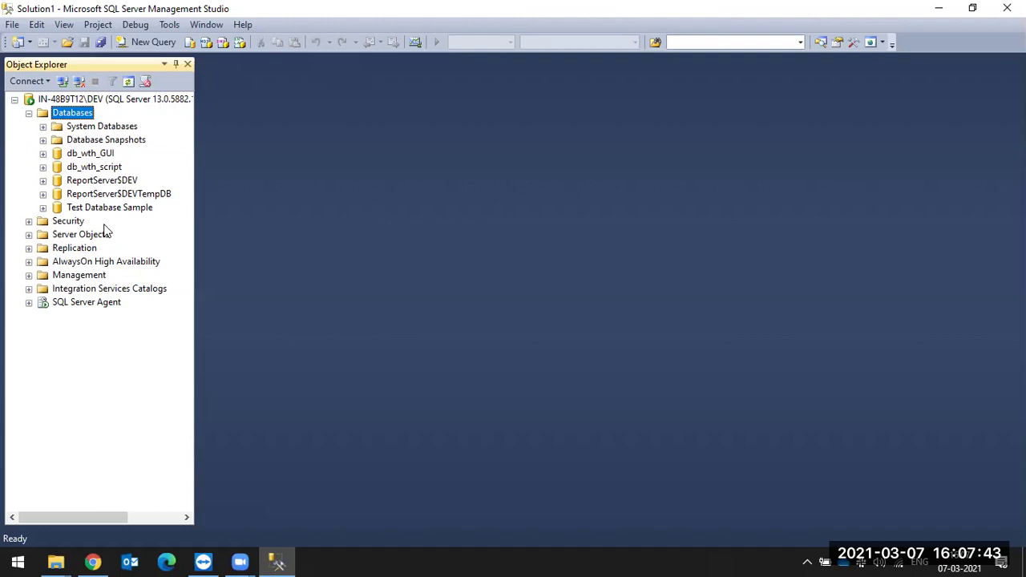
{"action": "left_click", "coordinate": [108, 169]}
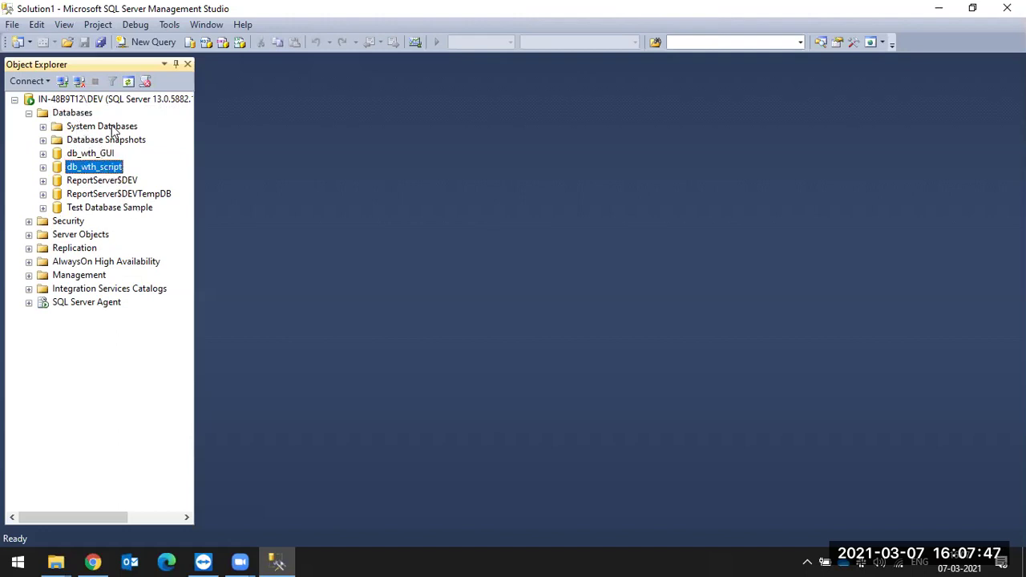
{"action": "left_click", "coordinate": [80, 113]}
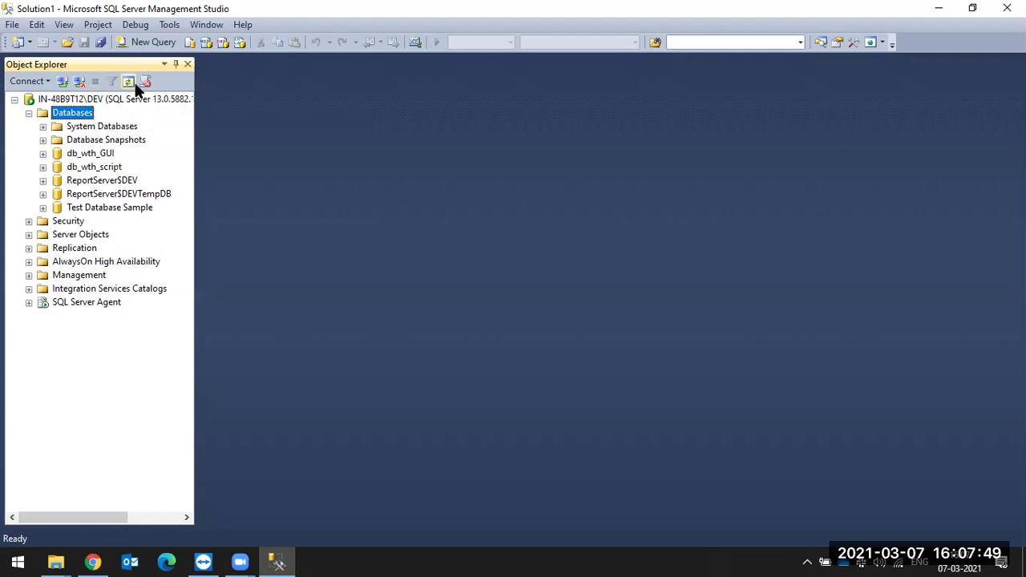
Refresh the Databases list, check the db_wth_script files in the Backup folder in File Explorer, and return to SQL Server Management Studio
{"action": "left_click", "coordinate": [130, 83]}
{"action": "left_click", "coordinate": [130, 84]}
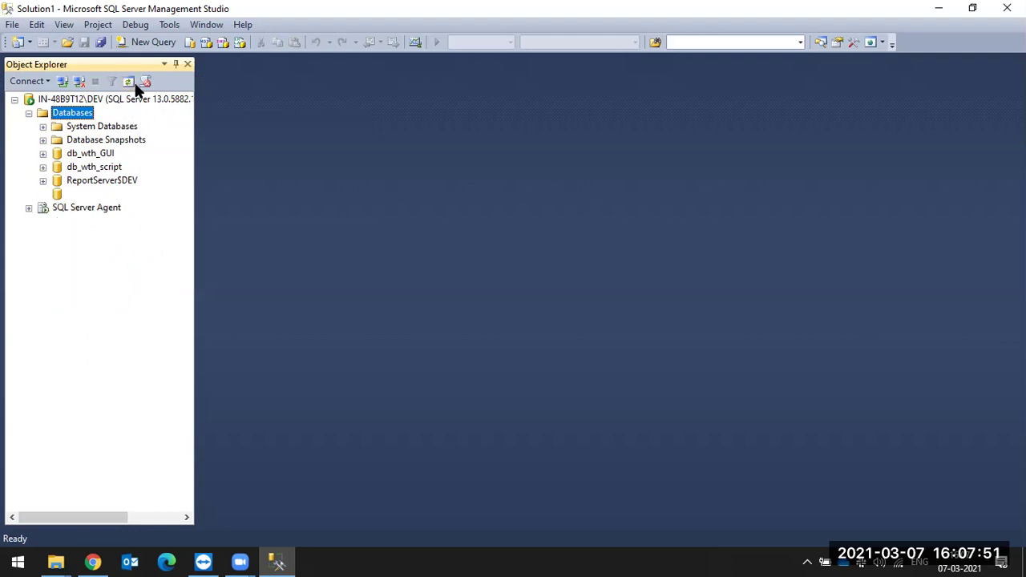
{"action": "key", "text": "alt+Tab"}
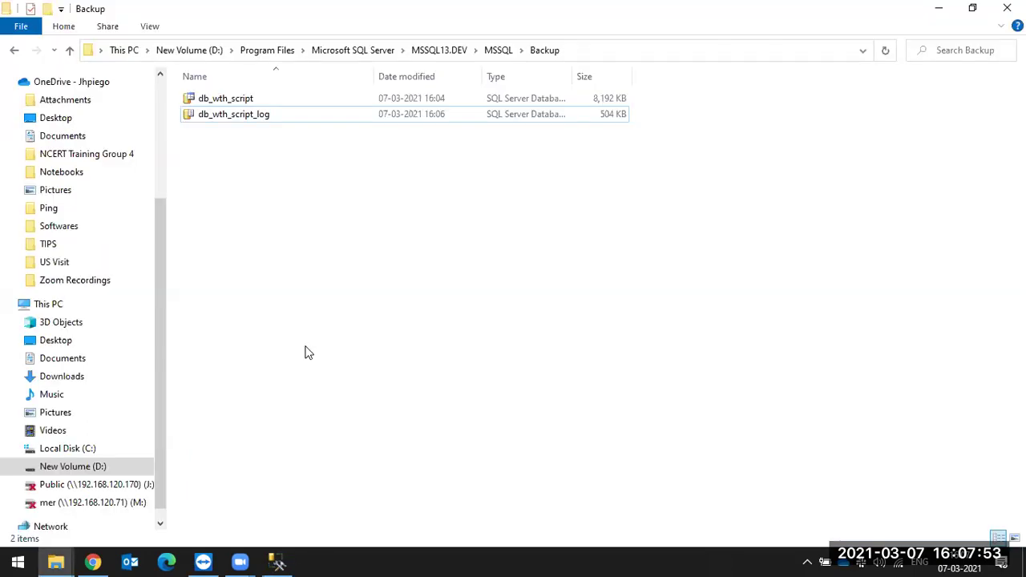
{"action": "key", "text": "alt+Tab"}
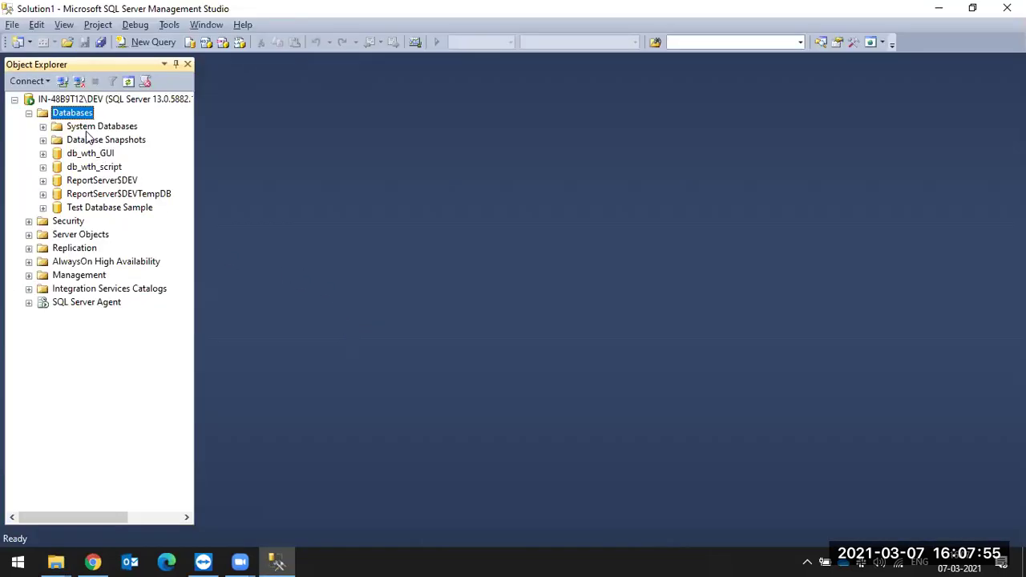
Disconnect from the server and reconnect to the IN-48B9T12\DEV database engine with Windows Authentication, showing its Databases list
{"action": "left_click", "coordinate": [73, 82]}
{"action": "left_click", "coordinate": [30, 81]}
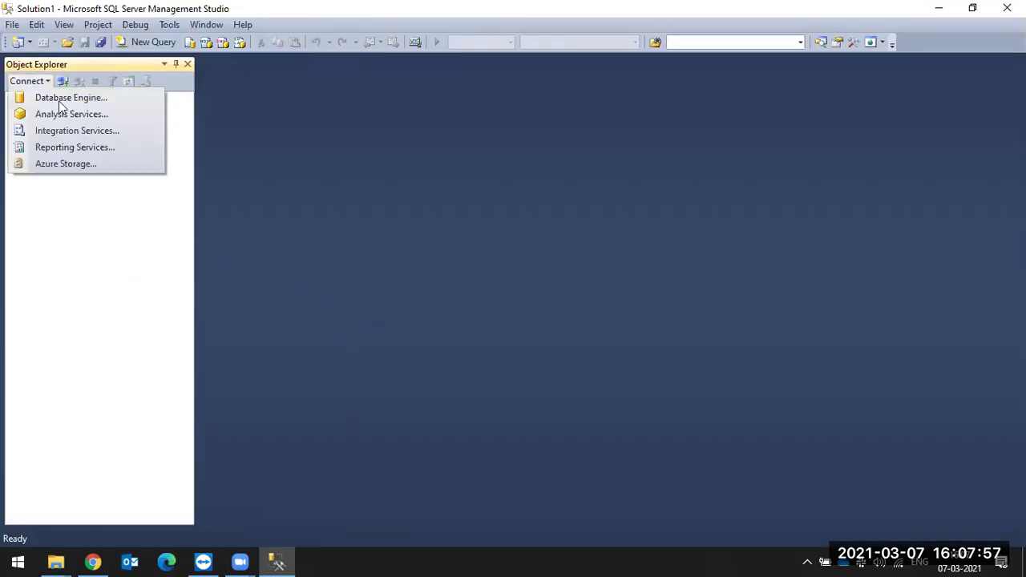
{"action": "left_click", "coordinate": [65, 99]}
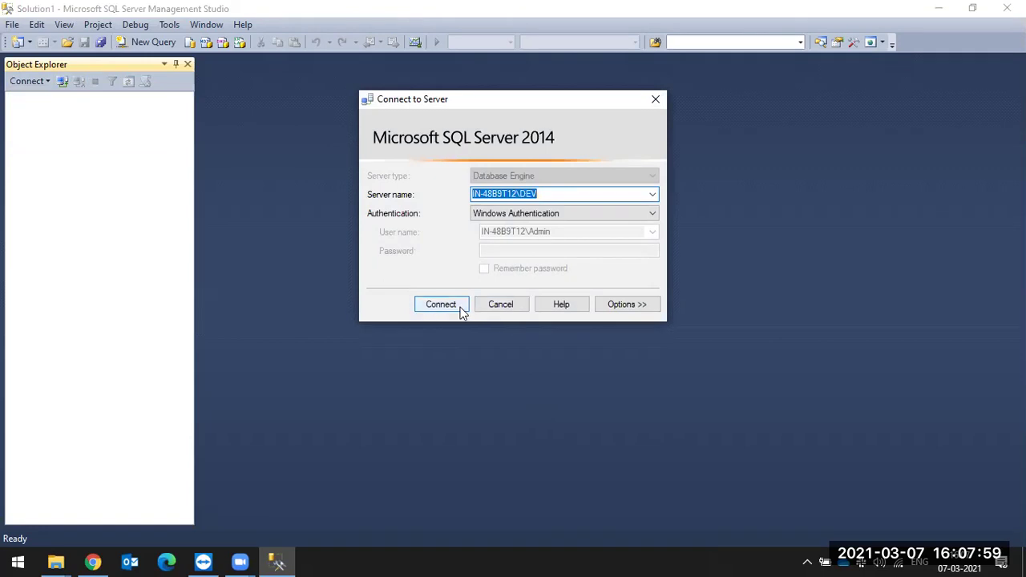
{"action": "left_click", "coordinate": [458, 307]}
{"action": "left_click", "coordinate": [29, 114]}
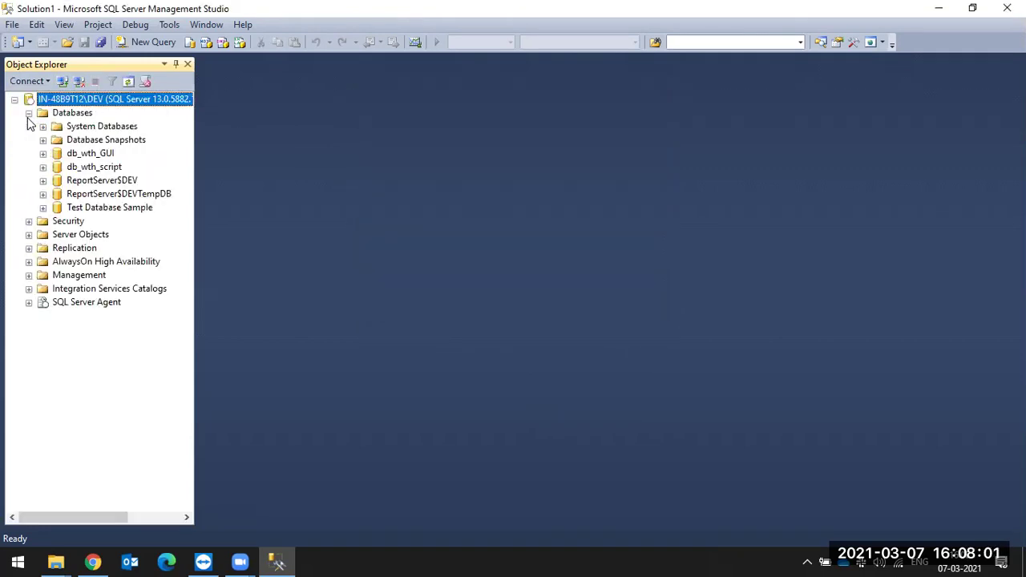
Refresh the Databases list again and check the db_wth_script entry
{"action": "left_click", "coordinate": [120, 207]}
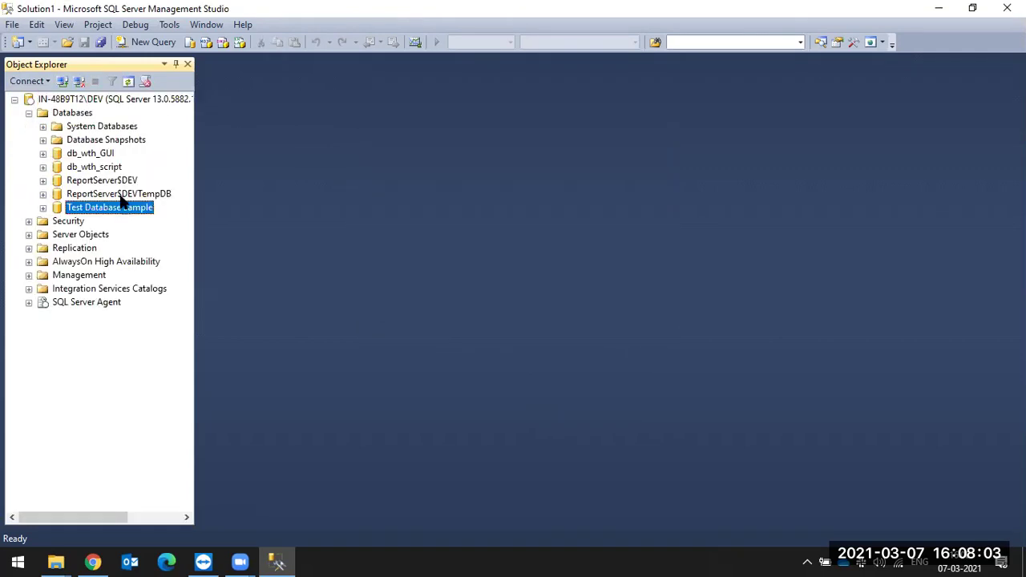
{"action": "left_click", "coordinate": [72, 116]}
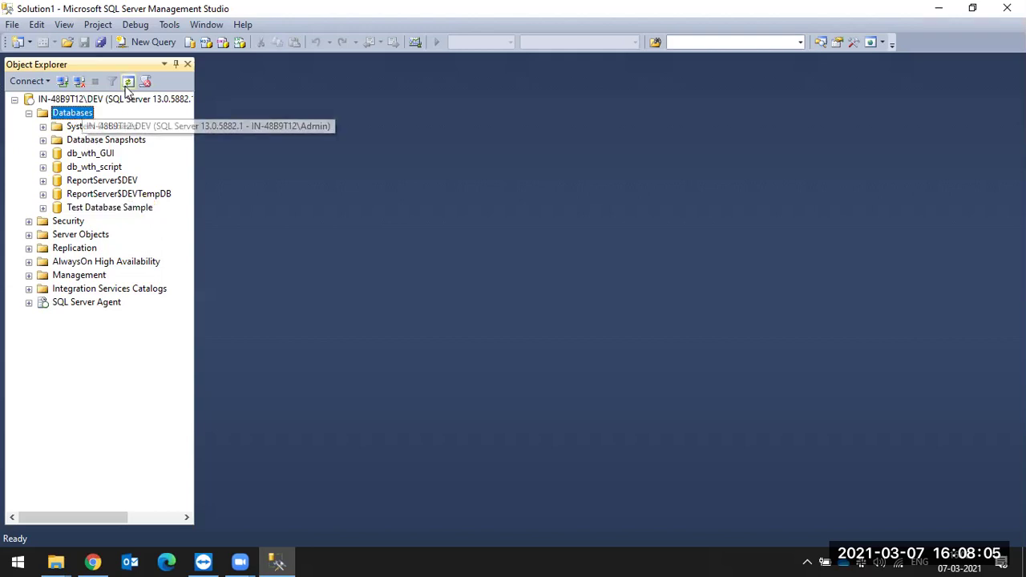
{"action": "left_click", "coordinate": [128, 84]}
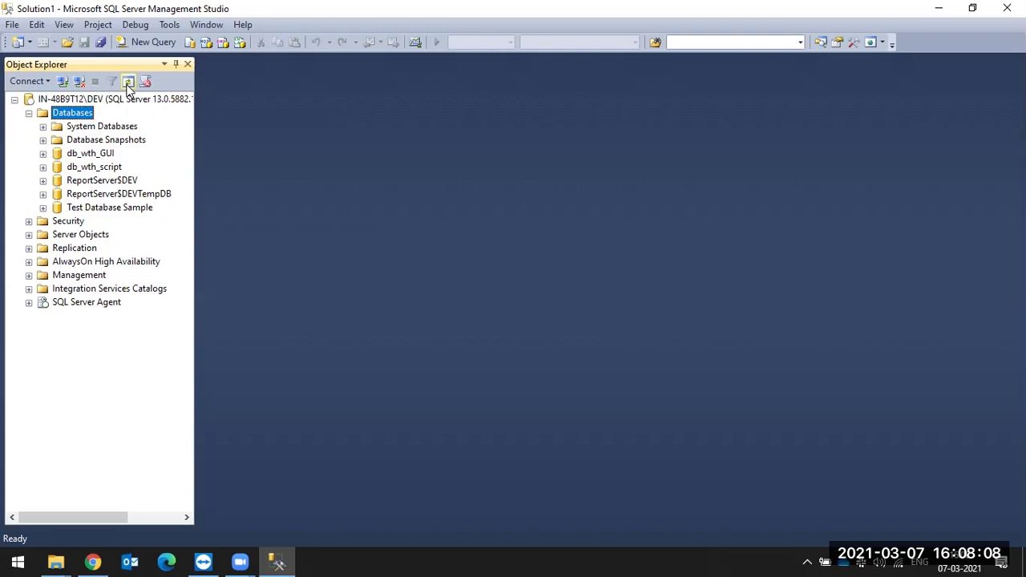
{"action": "left_click", "coordinate": [100, 170]}
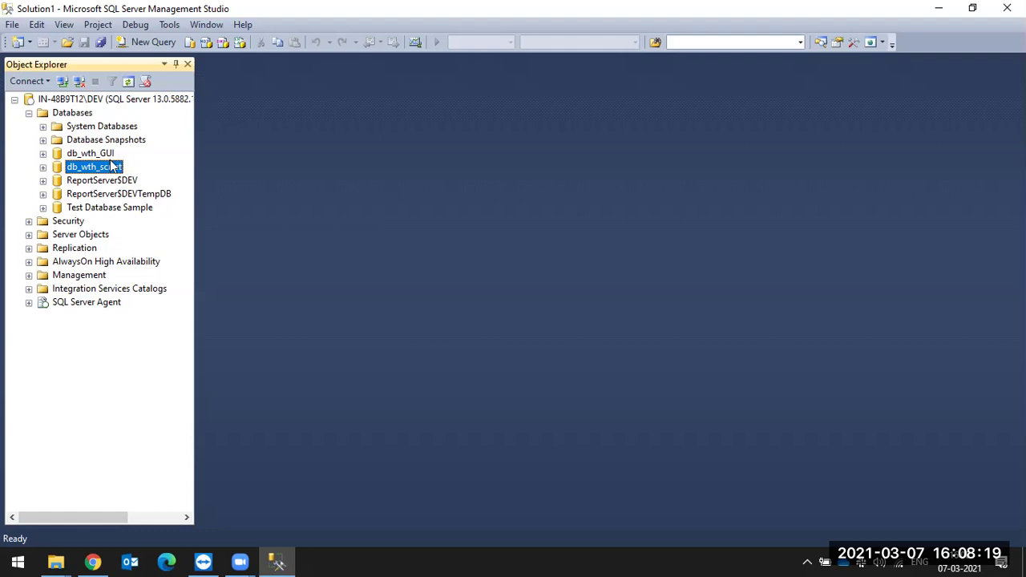
{"action": "right_click", "coordinate": [102, 165]}
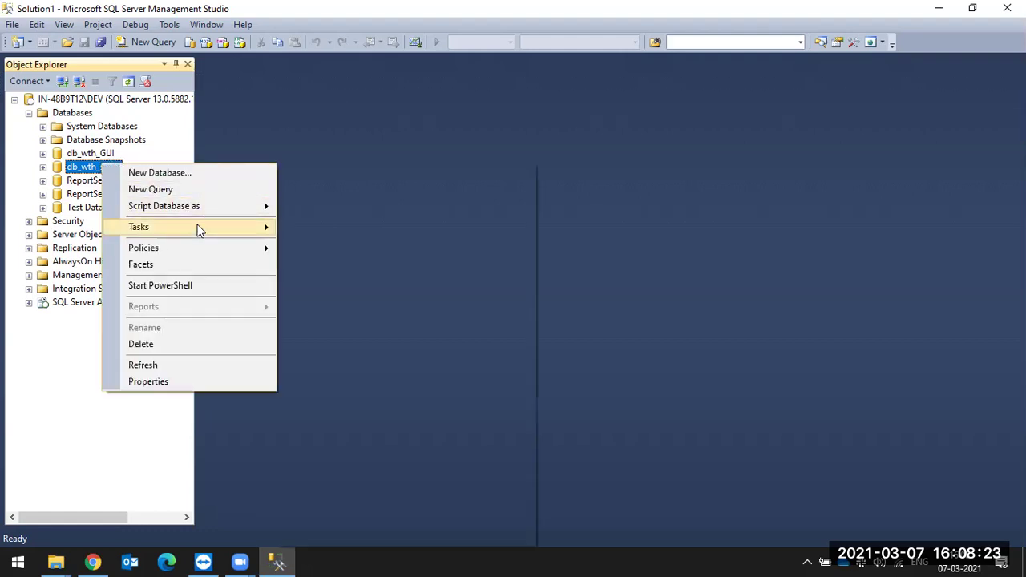
{"action": "mouse_move", "coordinate": [197, 229]}
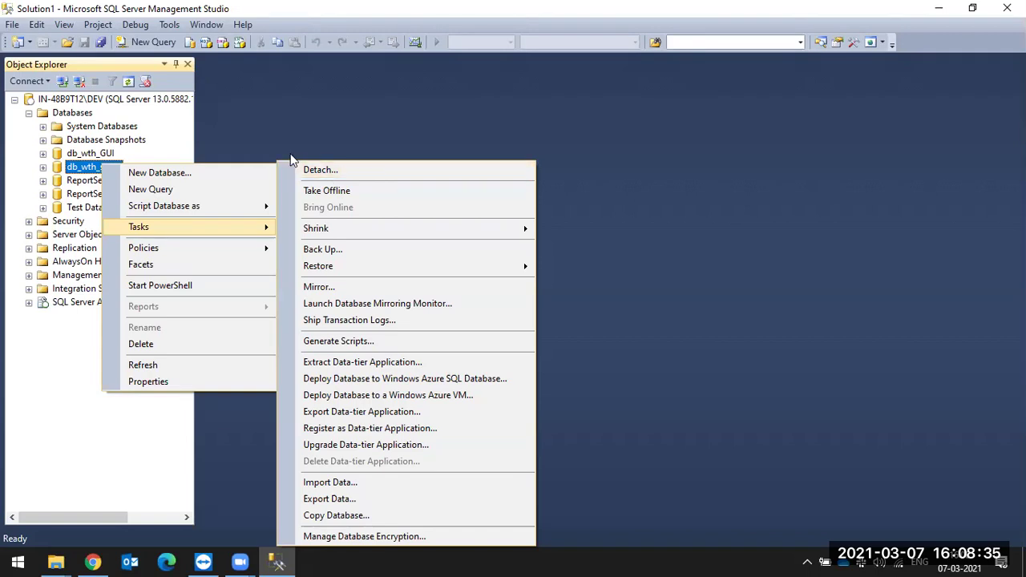
{"action": "left_click", "coordinate": [328, 133]}
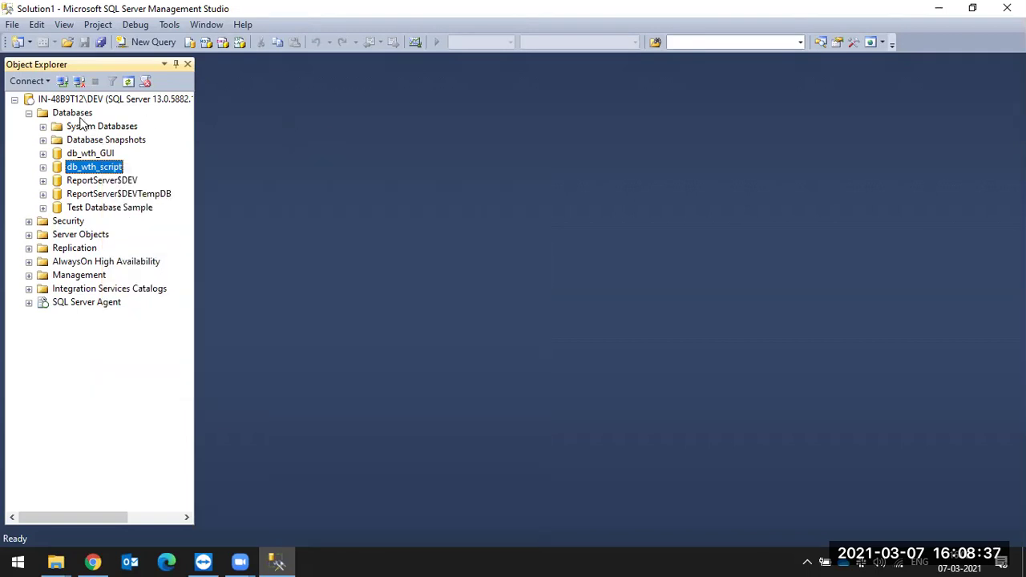
{"action": "right_click", "coordinate": [79, 116]}
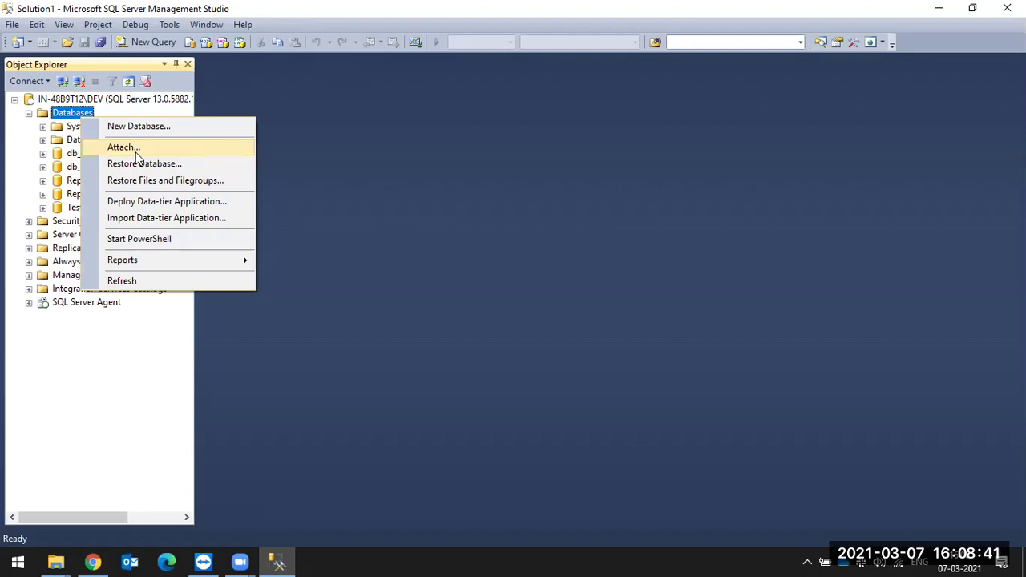
{"action": "left_click", "coordinate": [389, 149]}
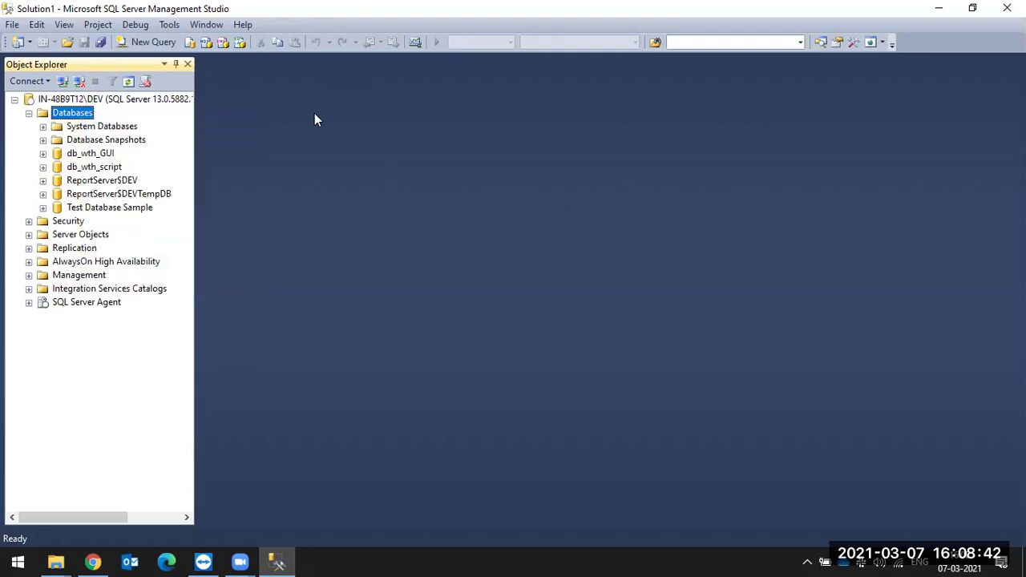
{"action": "left_click", "coordinate": [29, 113]}
{"action": "left_click", "coordinate": [29, 113]}
{"action": "left_click", "coordinate": [29, 113]}
{"action": "left_click", "coordinate": [29, 113]}
{"action": "left_click", "coordinate": [29, 113]}
{"action": "left_click", "coordinate": [29, 113]}
{"action": "left_click", "coordinate": [43, 125]}
{"action": "left_click", "coordinate": [42, 126]}
{"action": "left_click", "coordinate": [103, 155]}
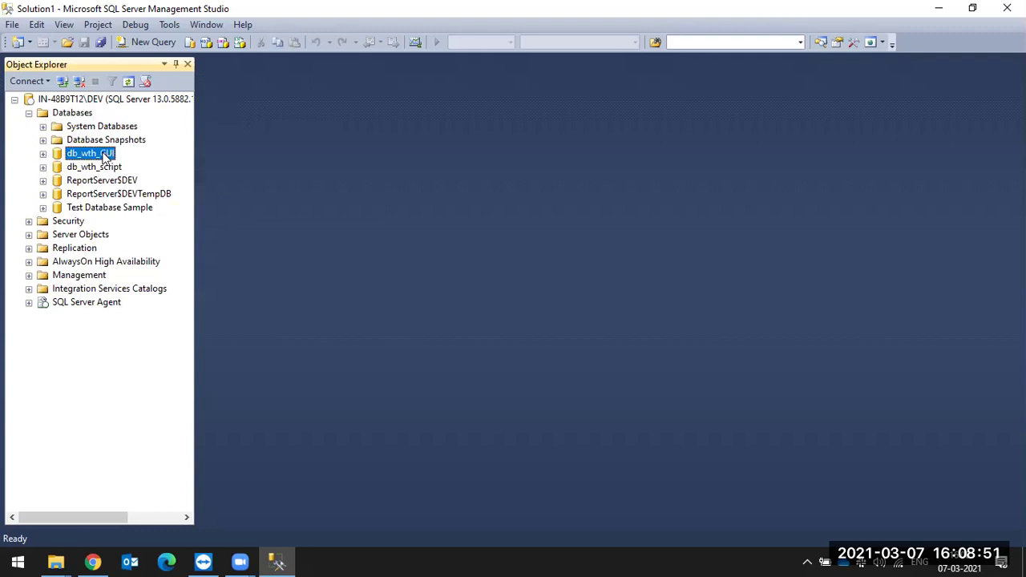
{"action": "right_click", "coordinate": [98, 167]}
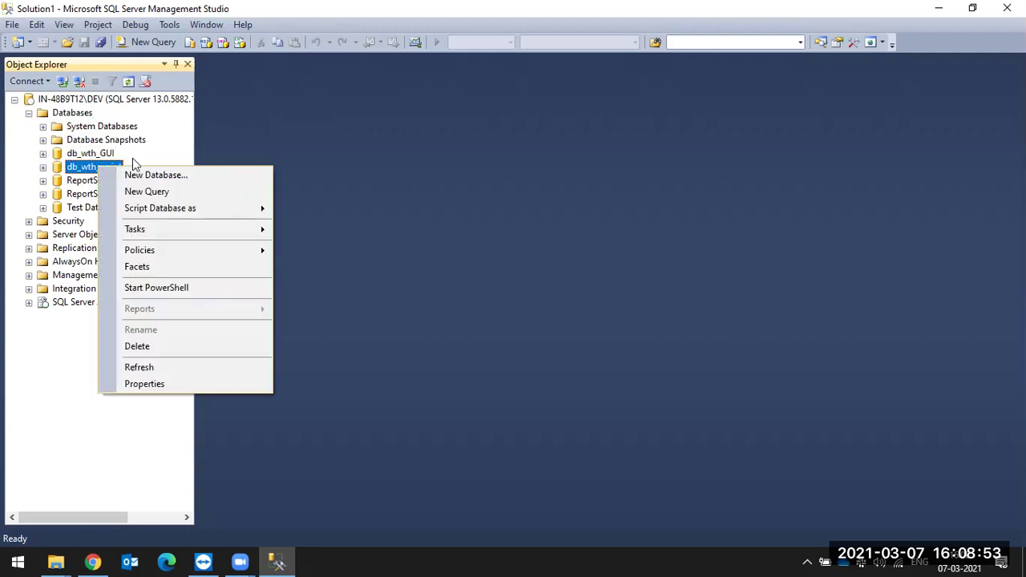
{"action": "mouse_move", "coordinate": [232, 208]}
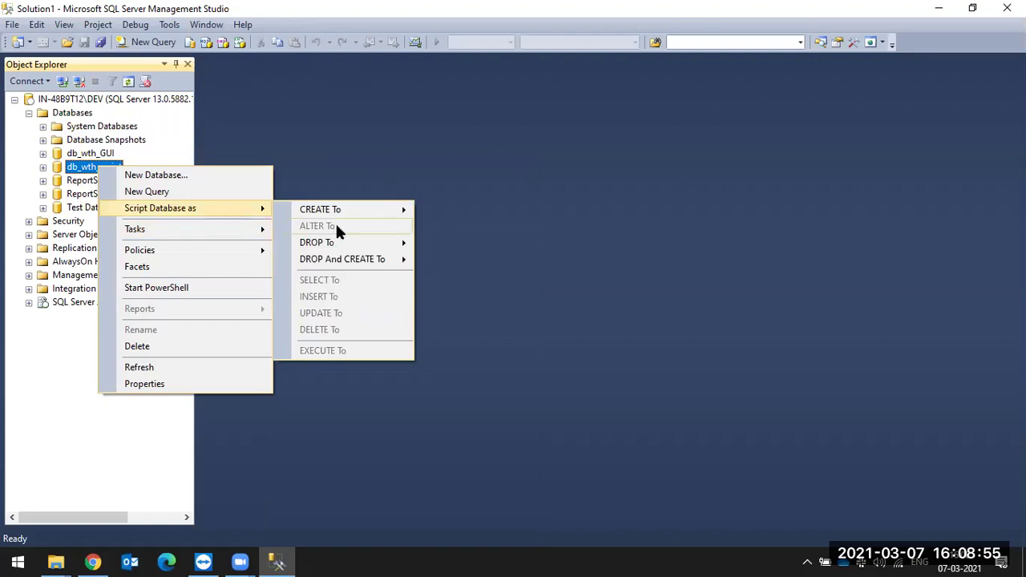
{"action": "mouse_move", "coordinate": [228, 233]}
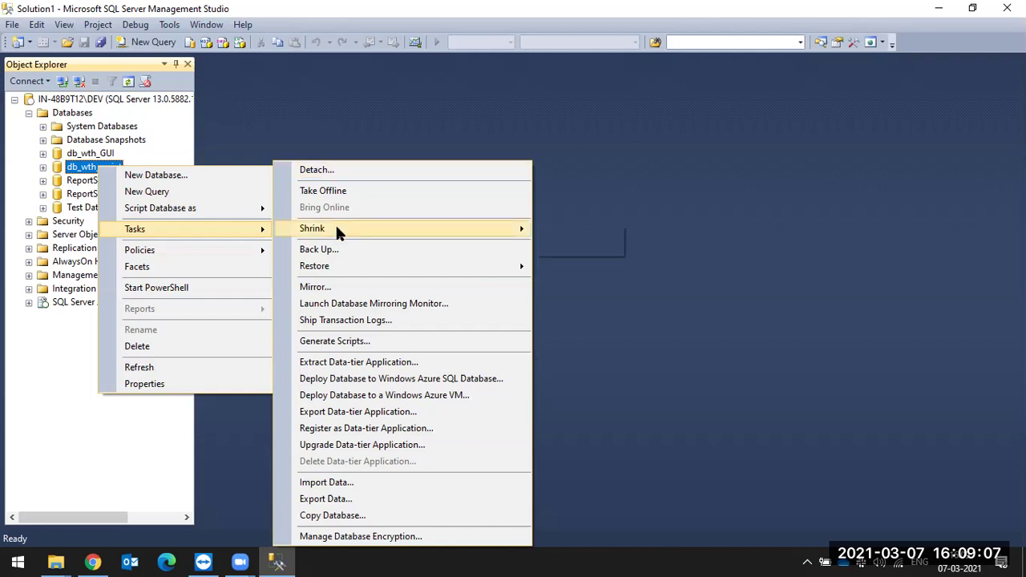
{"action": "mouse_move", "coordinate": [337, 230]}
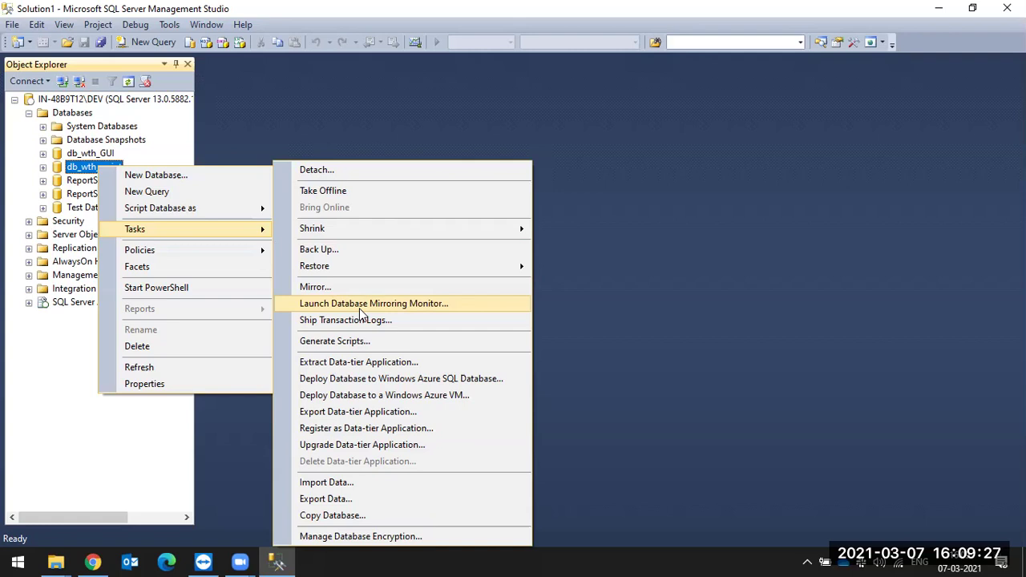
{"action": "left_click", "coordinate": [326, 343]}
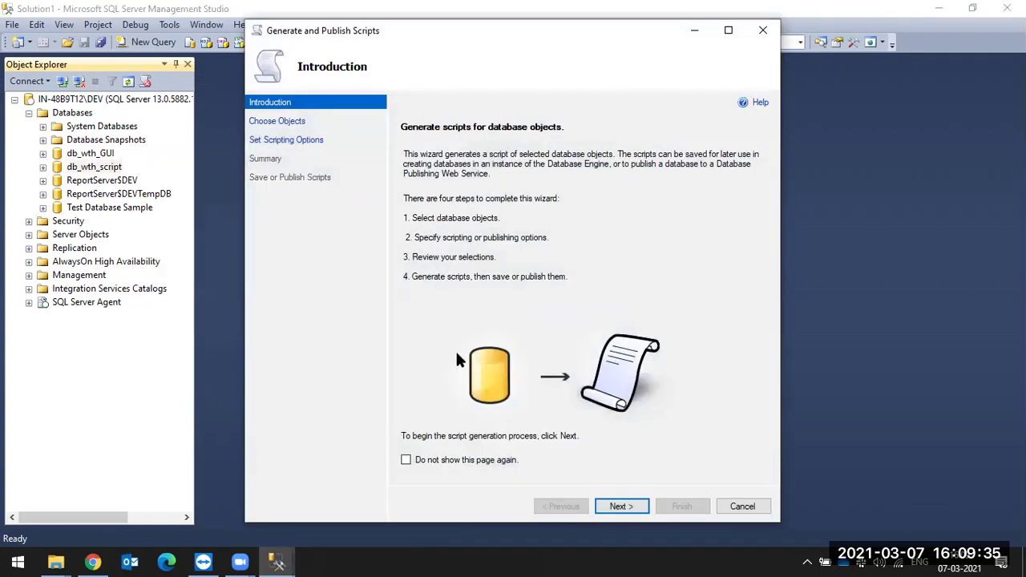
{"action": "left_click", "coordinate": [627, 507]}
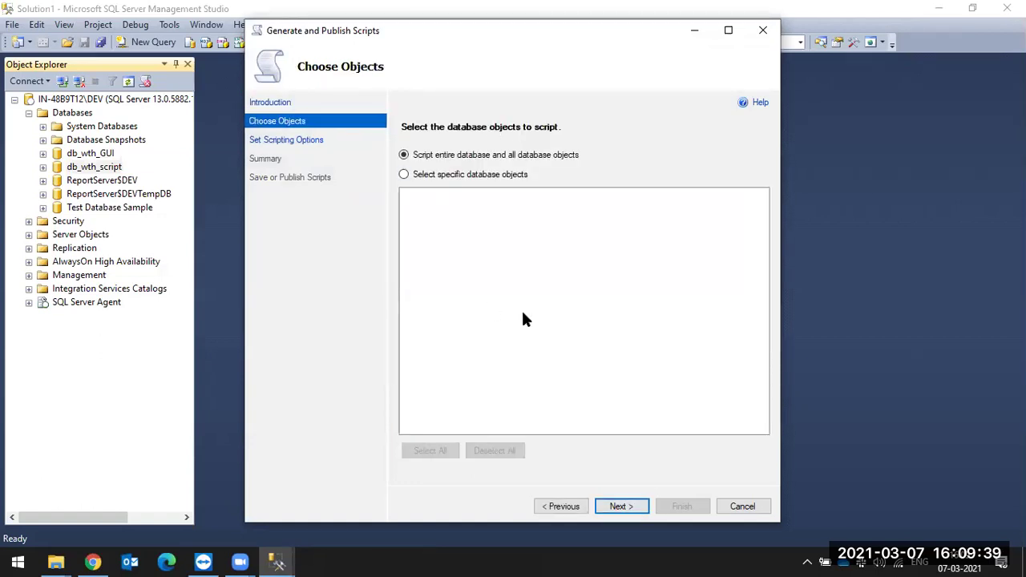
{"action": "left_click", "coordinate": [631, 506]}
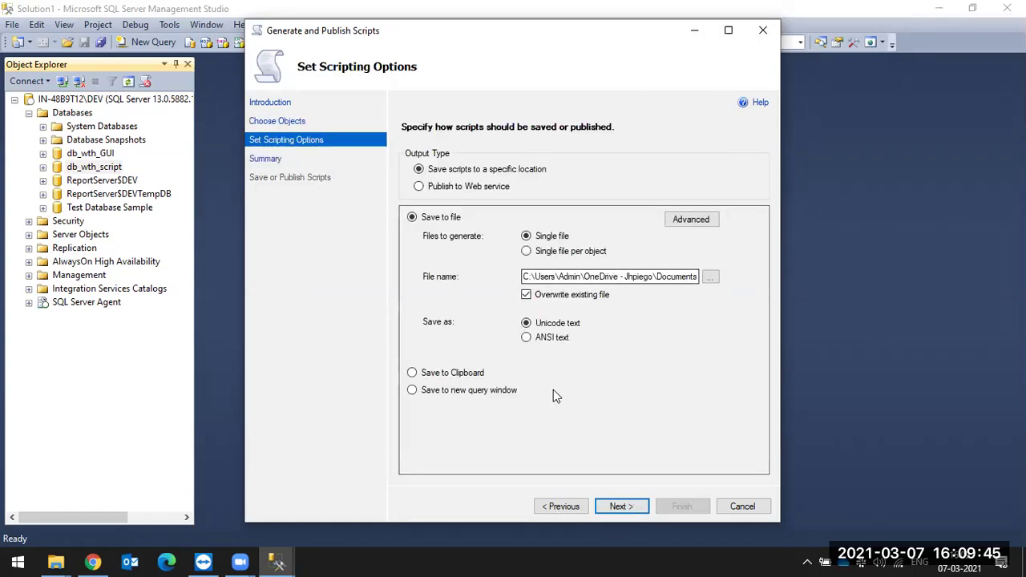
{"action": "left_click", "coordinate": [559, 508]}
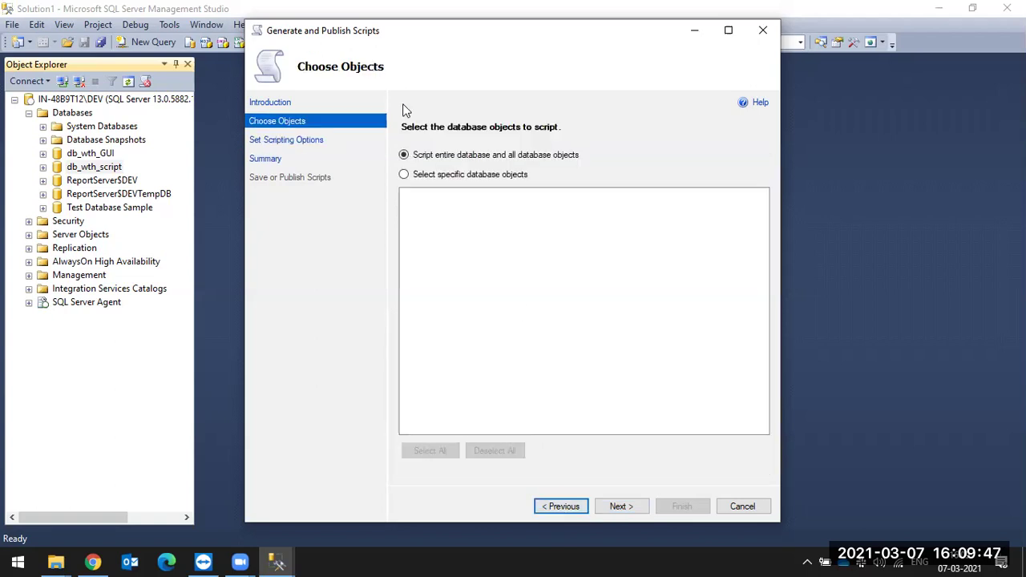
{"action": "left_click", "coordinate": [404, 175]}
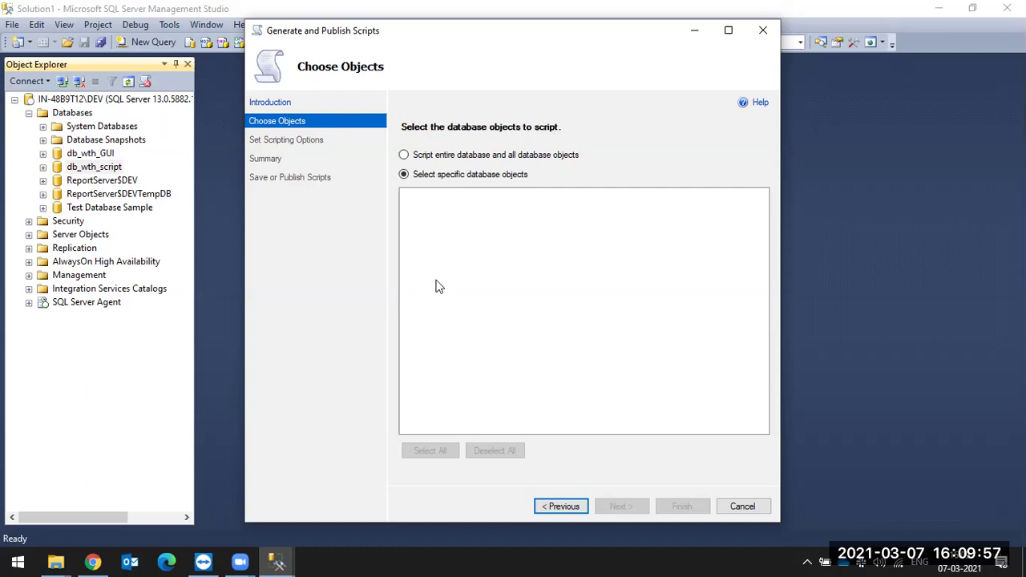
{"action": "left_click", "coordinate": [404, 154]}
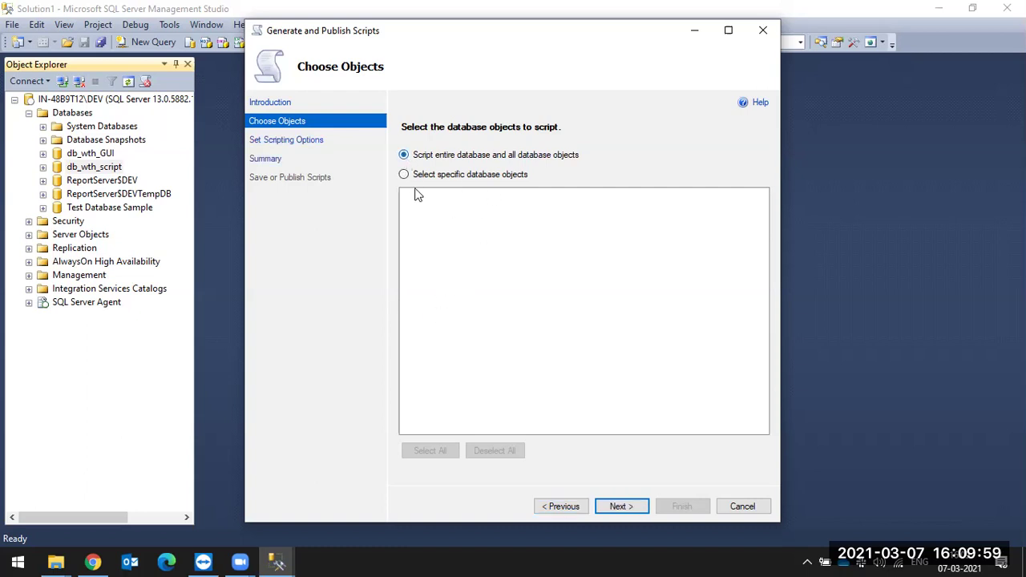
{"action": "left_click", "coordinate": [631, 507]}
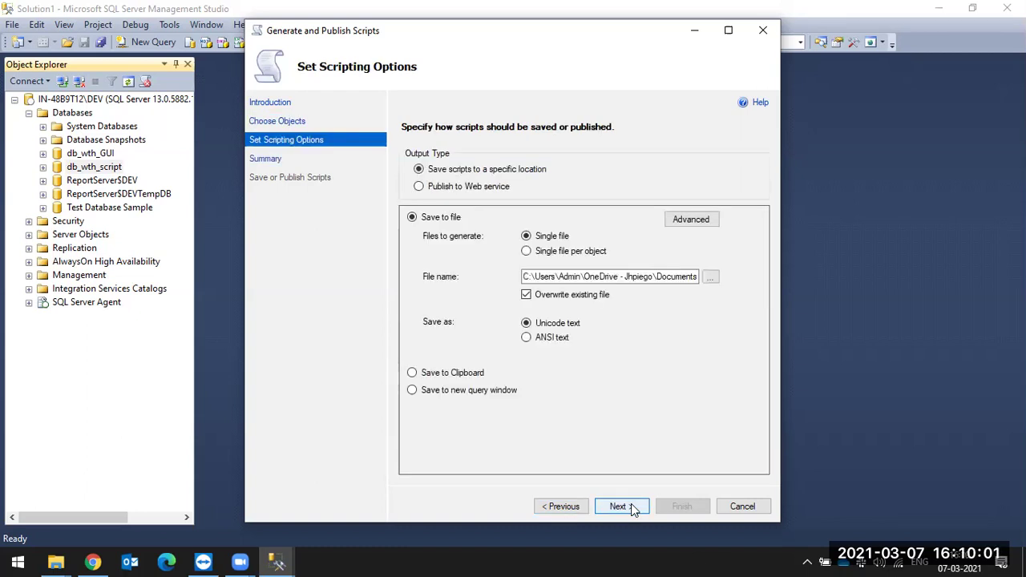
{"action": "left_click", "coordinate": [742, 507]}
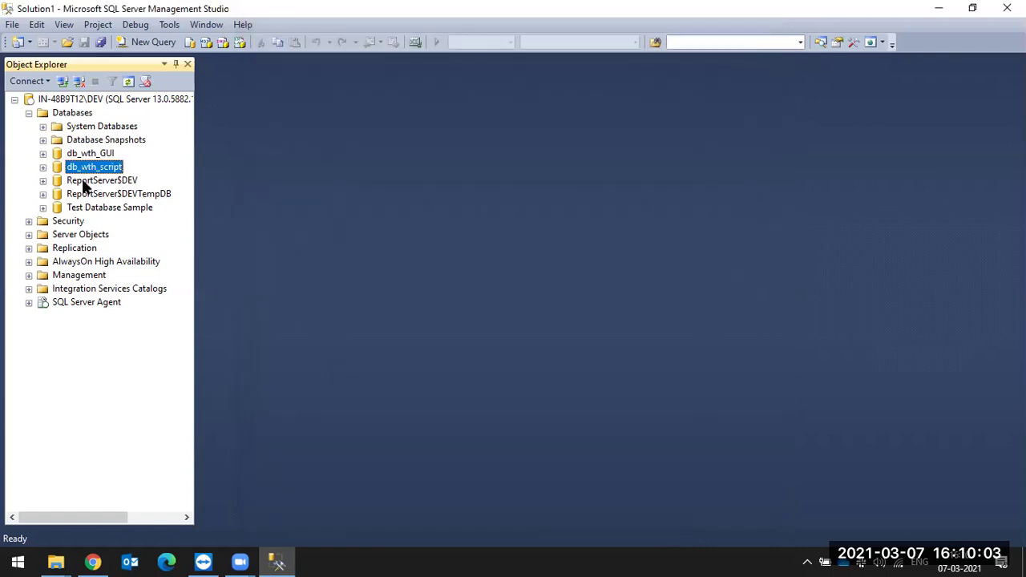
{"action": "right_click", "coordinate": [102, 170]}
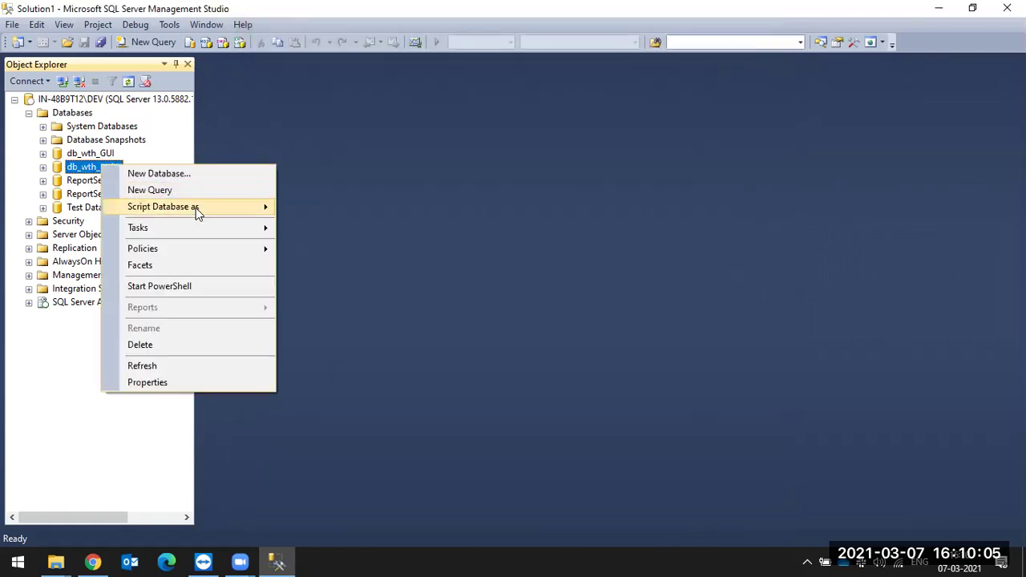
{"action": "mouse_move", "coordinate": [196, 208]}
{"action": "mouse_move", "coordinate": [377, 209]}
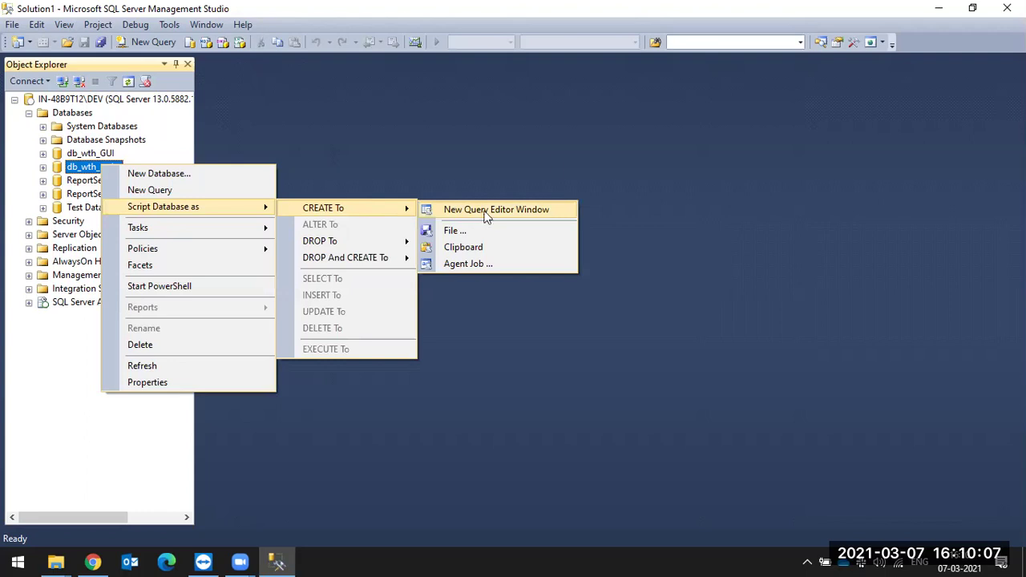
{"action": "left_click", "coordinate": [586, 127]}
Start Generate Scripts for db_wth_script, keep the entire database and all its objects selected, and proceed to the scripting options
{"action": "right_click", "coordinate": [101, 169]}
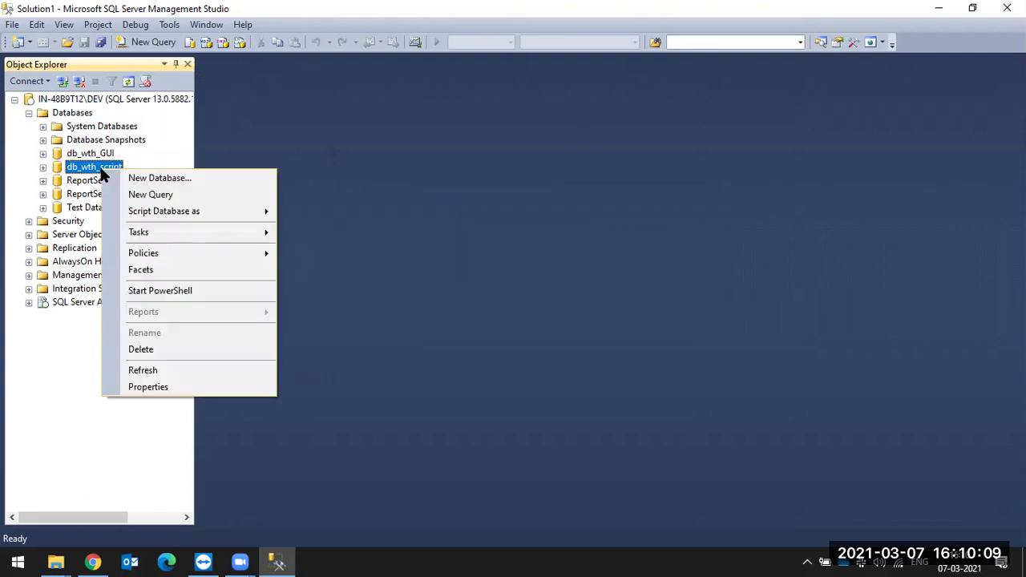
{"action": "mouse_move", "coordinate": [191, 240]}
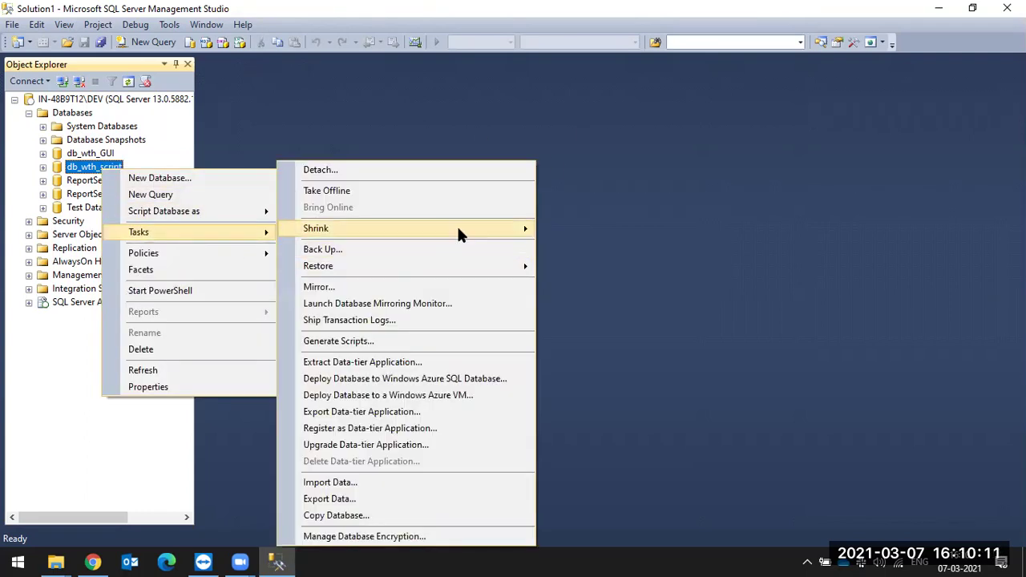
{"action": "left_click", "coordinate": [356, 340]}
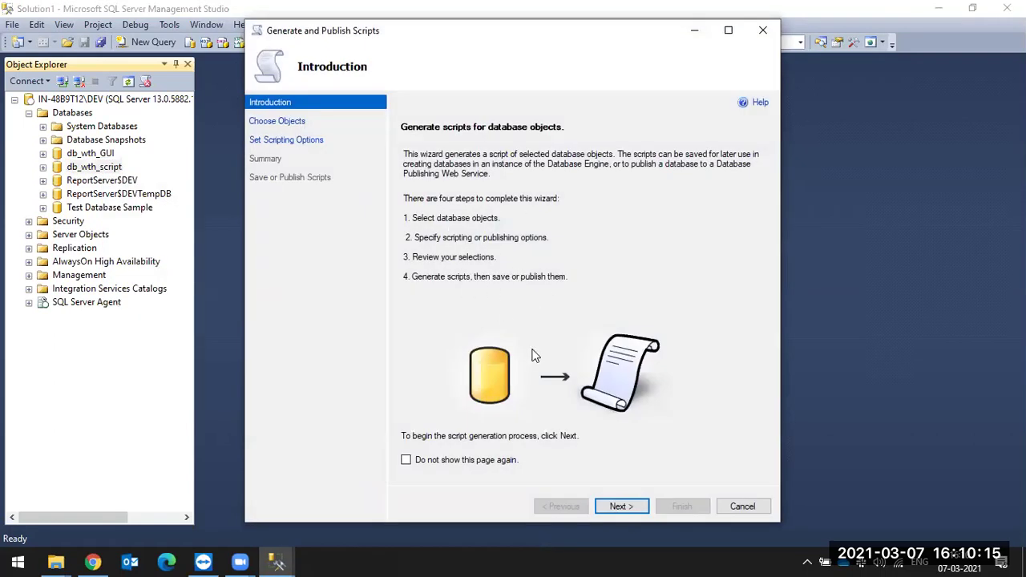
{"action": "left_click", "coordinate": [619, 508]}
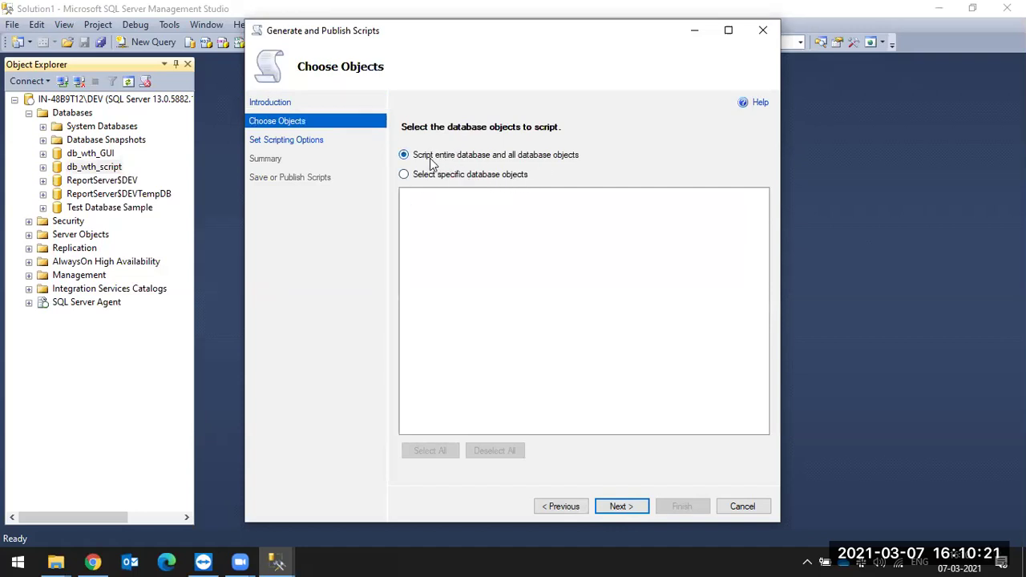
{"action": "left_click", "coordinate": [621, 512]}
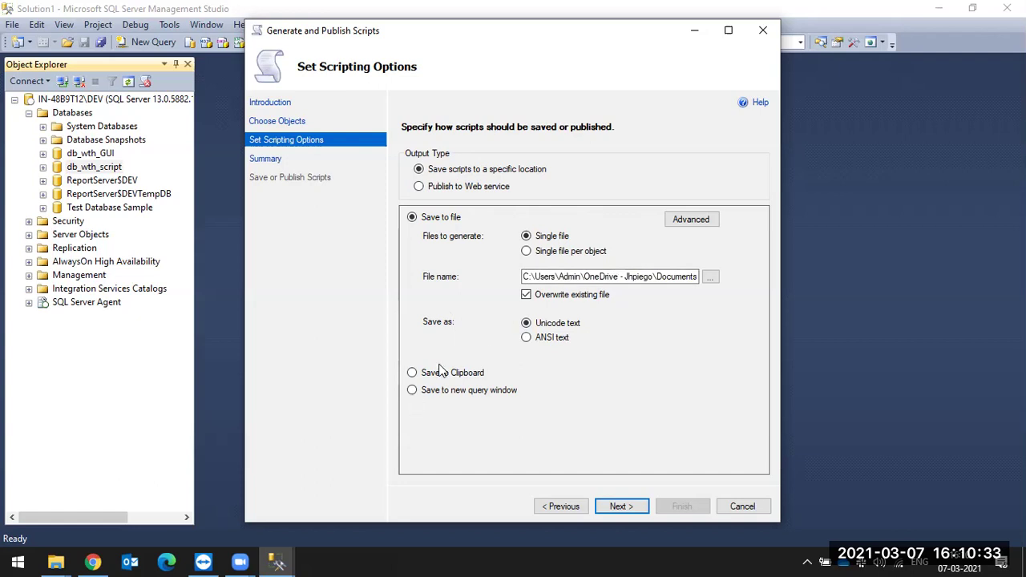
Review the summary of the db_wth_script scripting selections and cancel the Generate Scripts wizard
{"action": "left_click", "coordinate": [611, 507]}
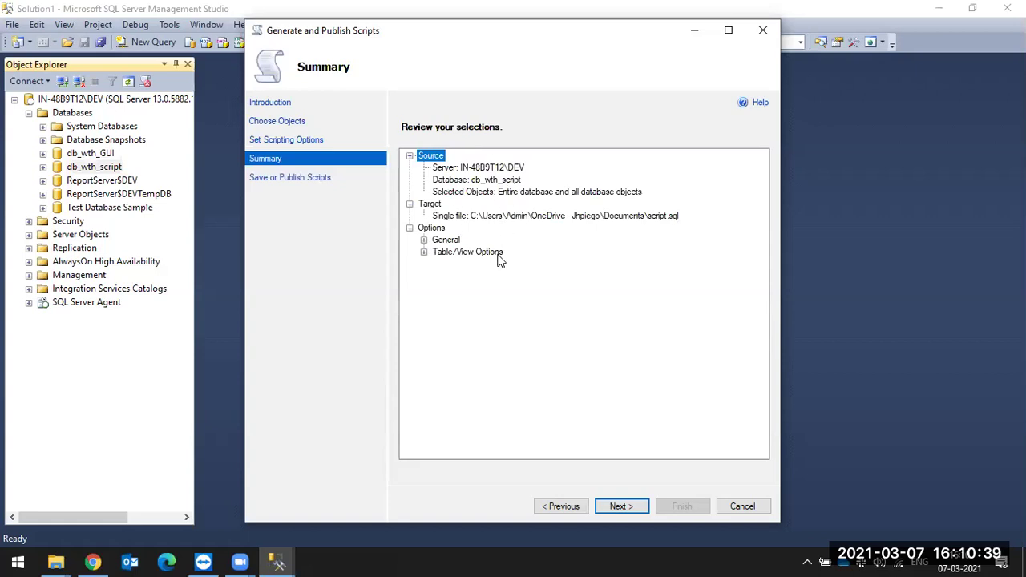
{"action": "left_click", "coordinate": [742, 506]}
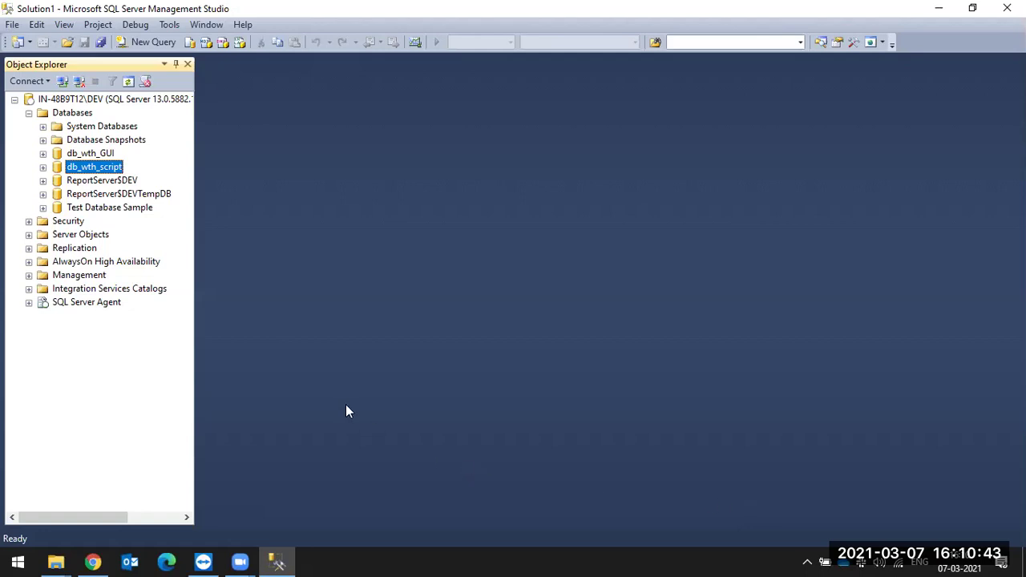
Check the Reports options of db_wth_script, db_wth_GUI, ReportServer$DEV, Test Database Sample and the Databases folder
{"action": "right_click", "coordinate": [91, 171]}
{"action": "mouse_move", "coordinate": [165, 233]}
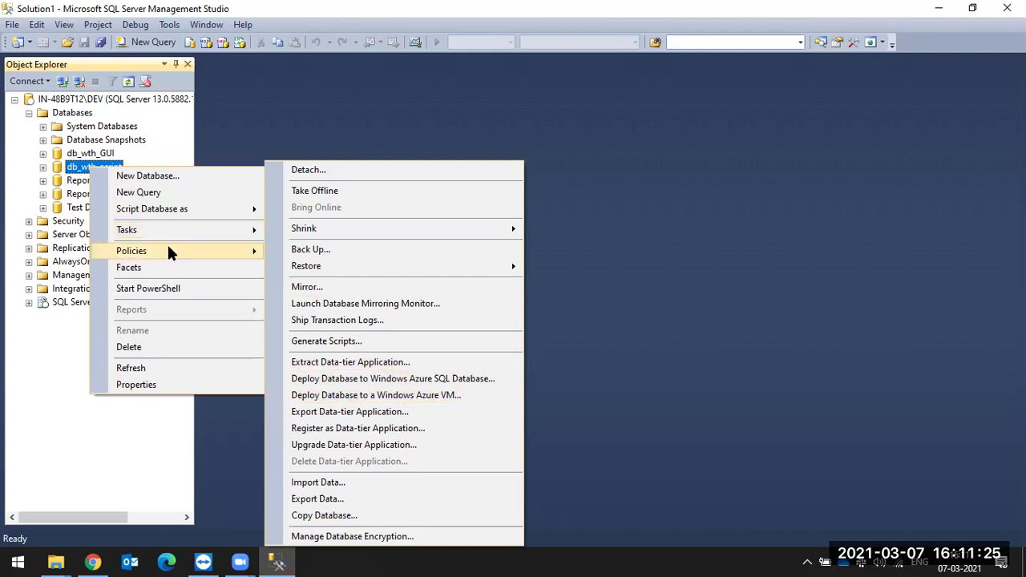
{"action": "mouse_move", "coordinate": [168, 250]}
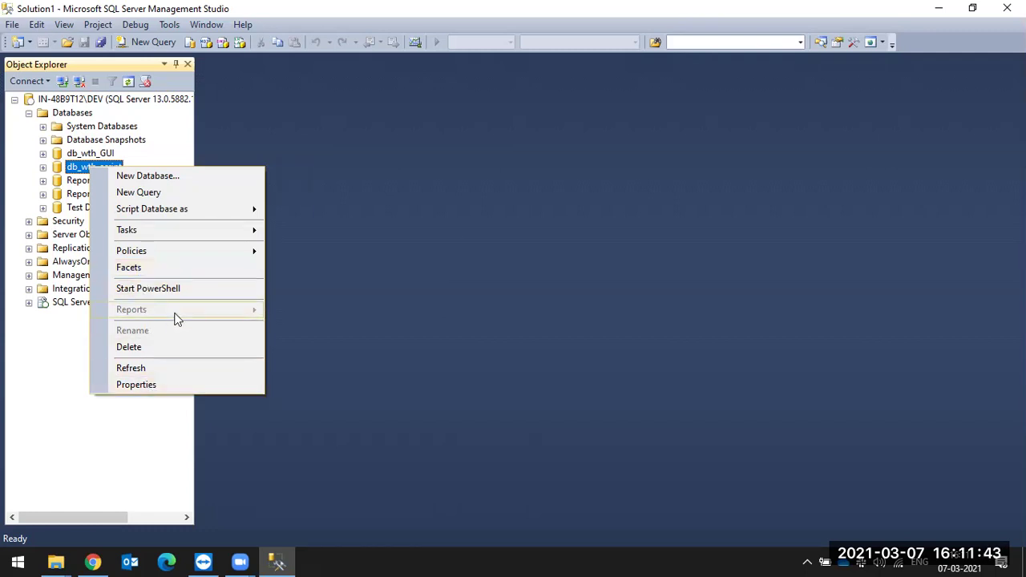
{"action": "left_click", "coordinate": [341, 231]}
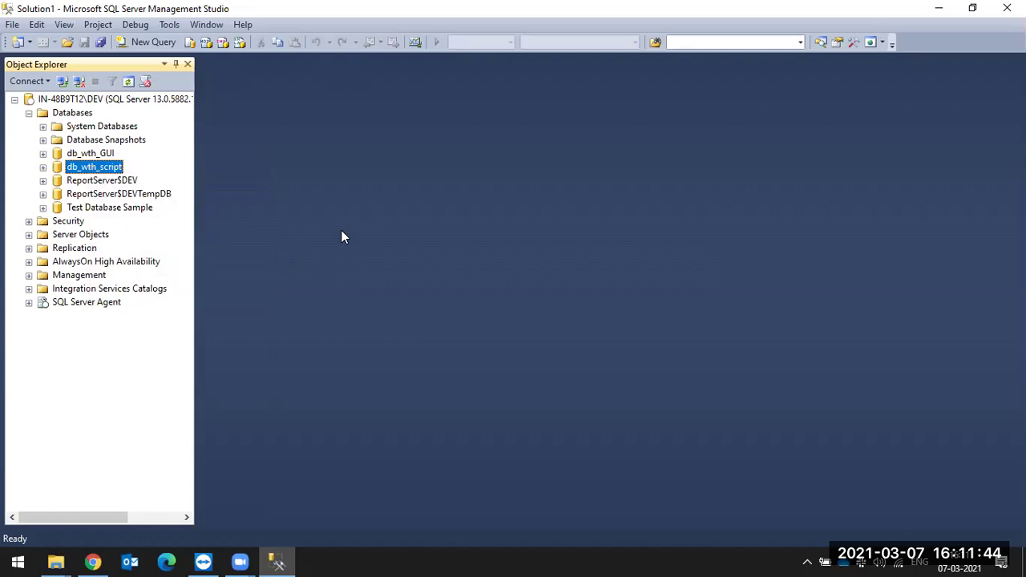
{"action": "right_click", "coordinate": [100, 155]}
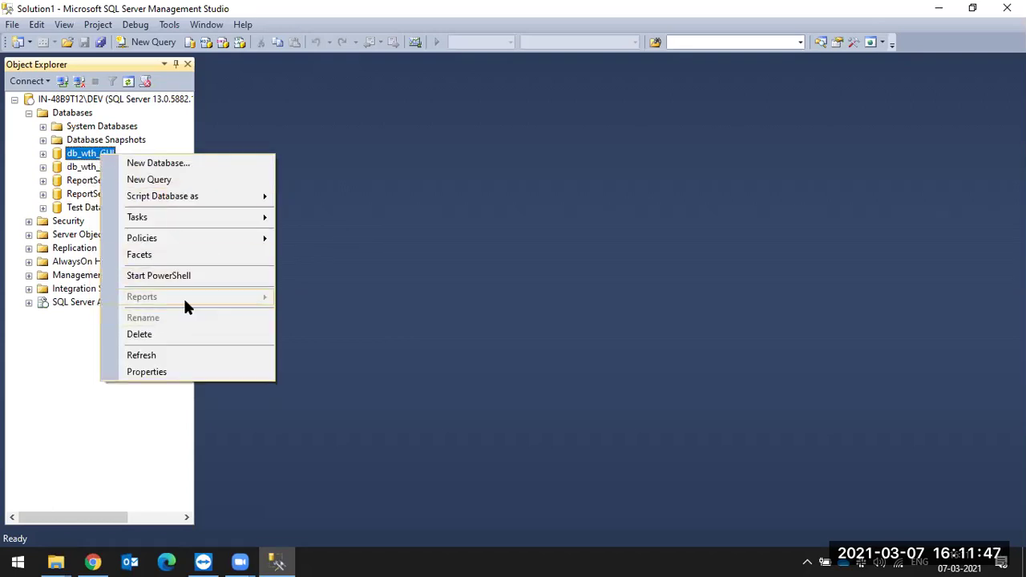
{"action": "left_click", "coordinate": [418, 248]}
{"action": "left_click", "coordinate": [98, 180]}
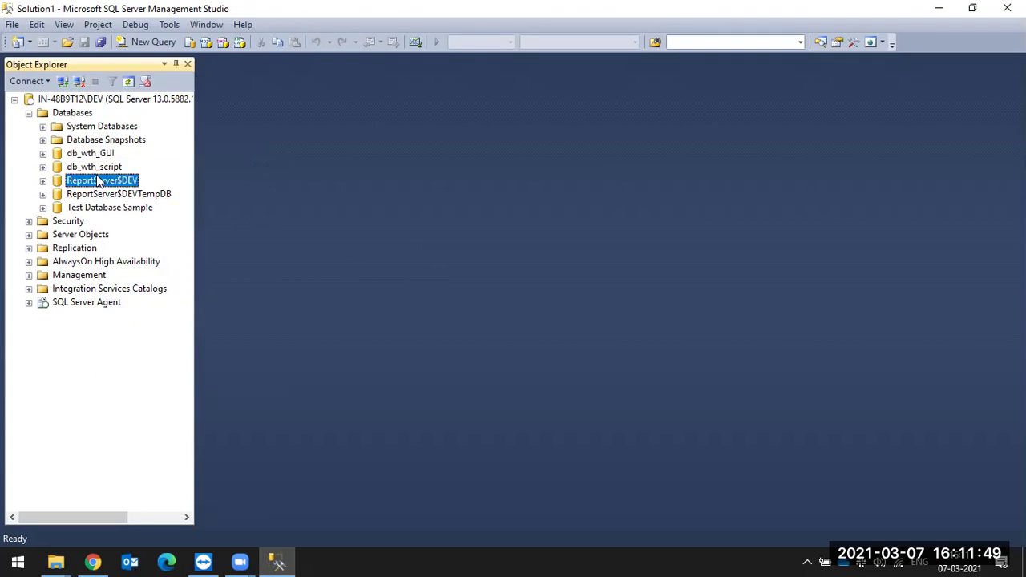
{"action": "right_click", "coordinate": [98, 181]}
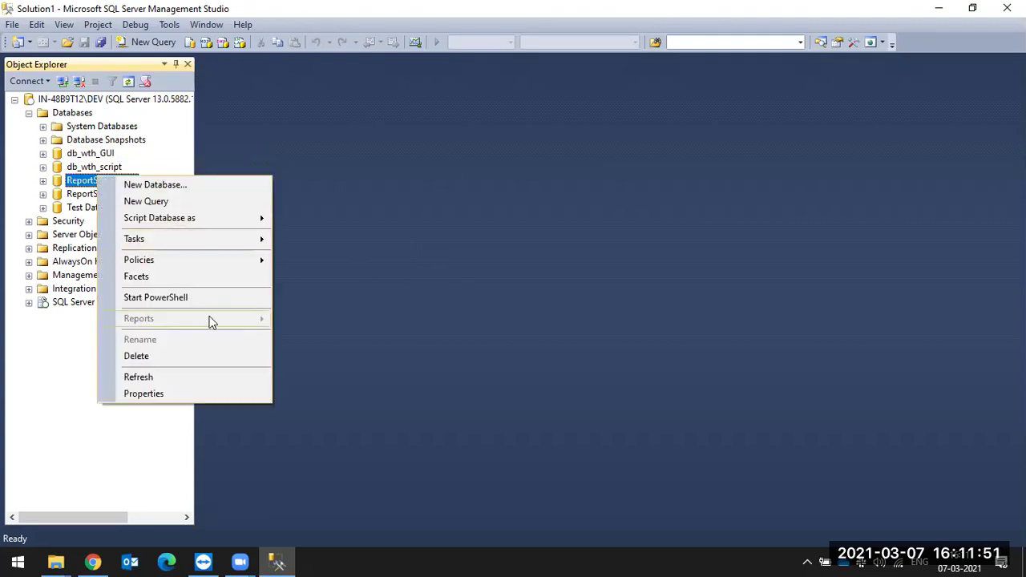
{"action": "left_click", "coordinate": [463, 171]}
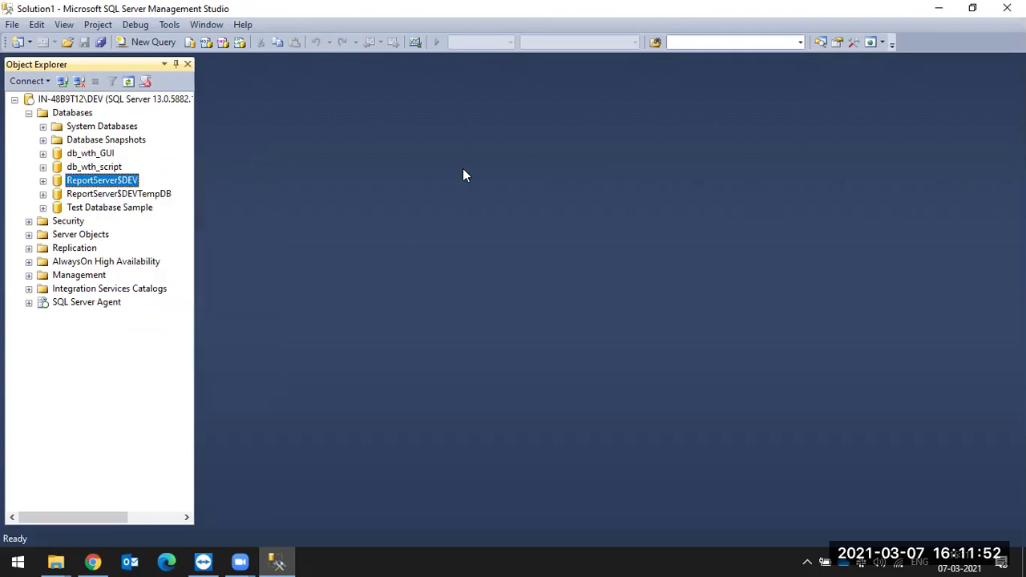
{"action": "right_click", "coordinate": [116, 207]}
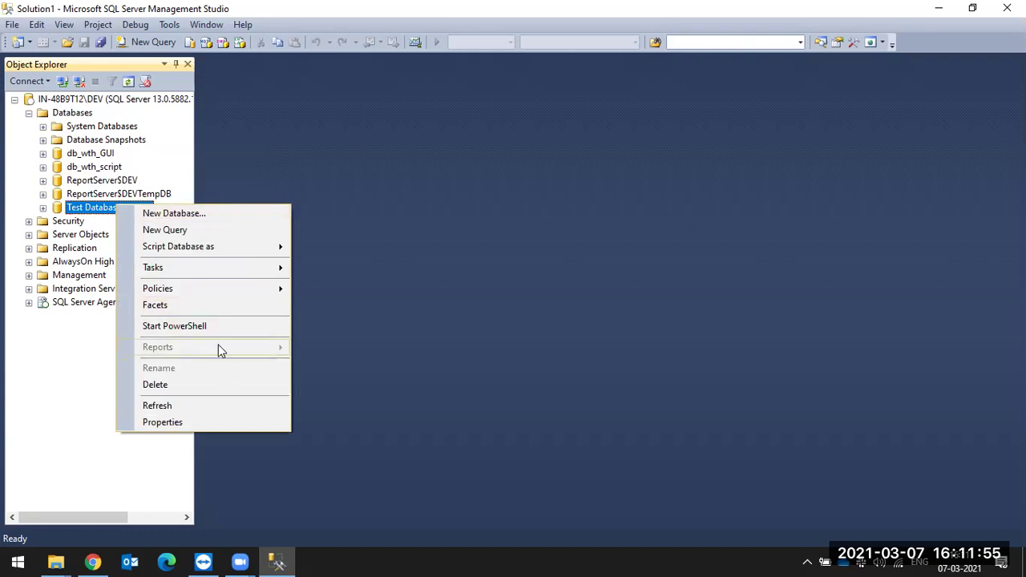
{"action": "left_click", "coordinate": [453, 230]}
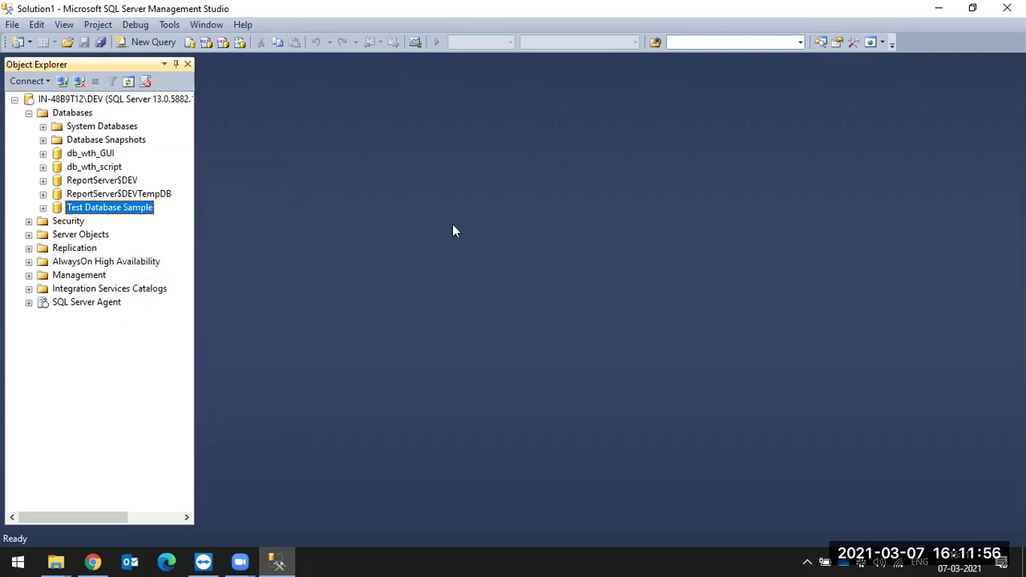
{"action": "right_click", "coordinate": [76, 116]}
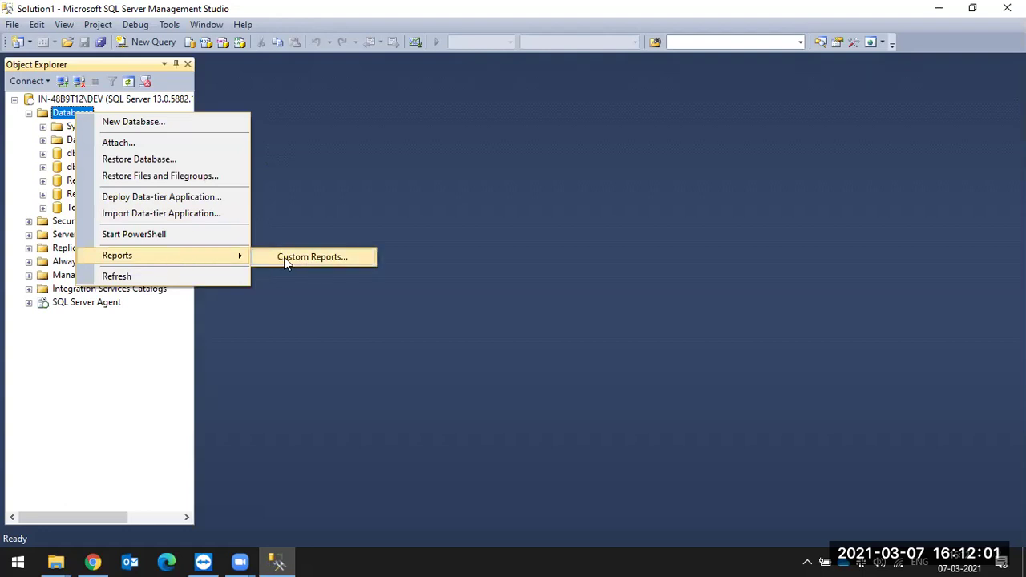
{"action": "left_click", "coordinate": [363, 200]}
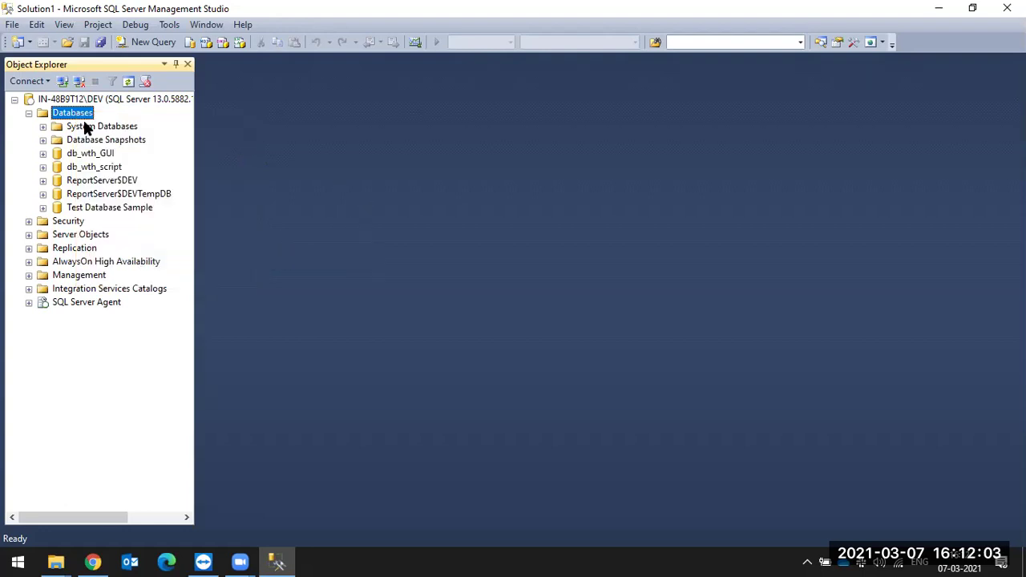
{"action": "right_click", "coordinate": [90, 153]}
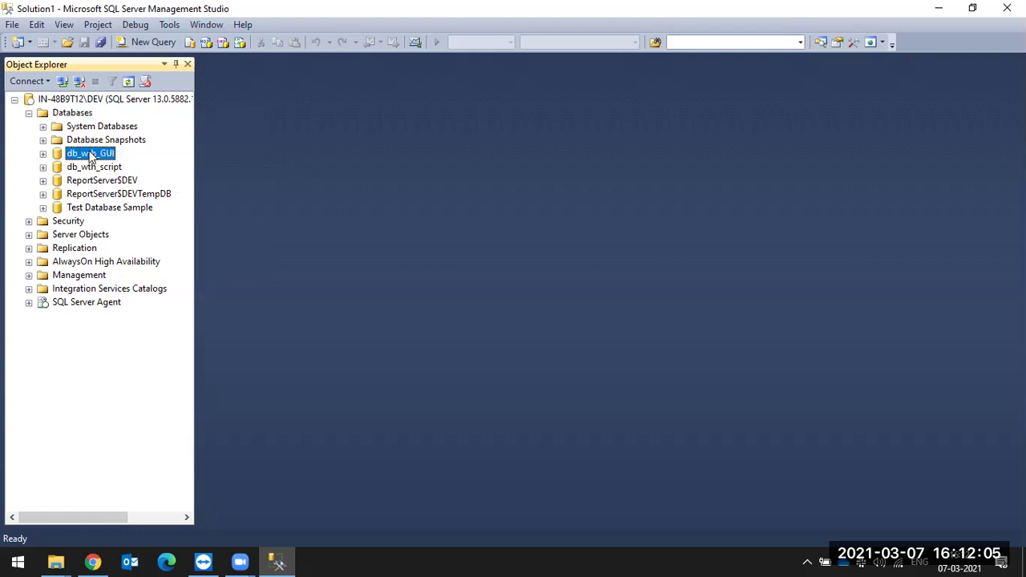
{"action": "mouse_move", "coordinate": [172, 218]}
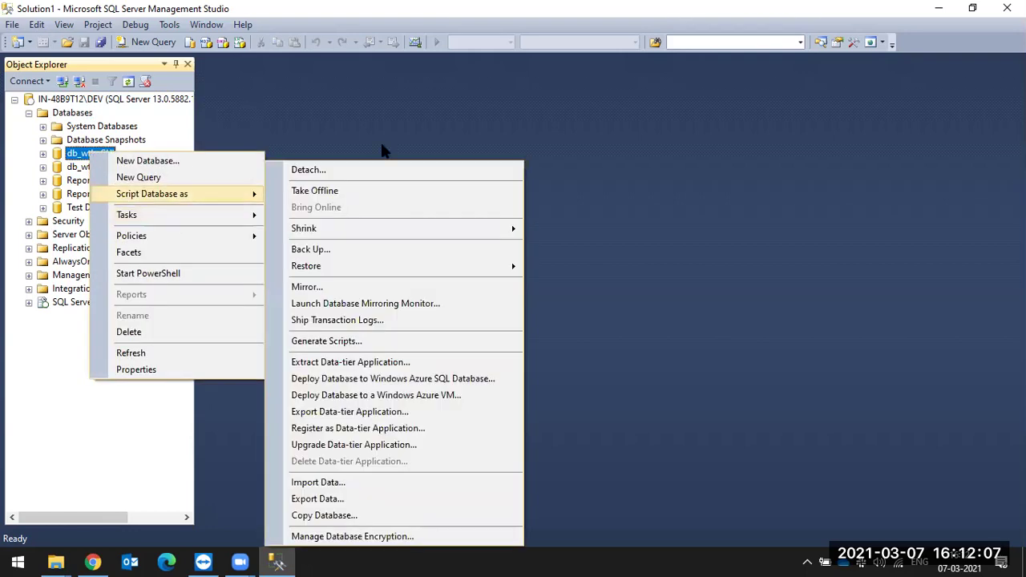
{"action": "left_click", "coordinate": [443, 105]}
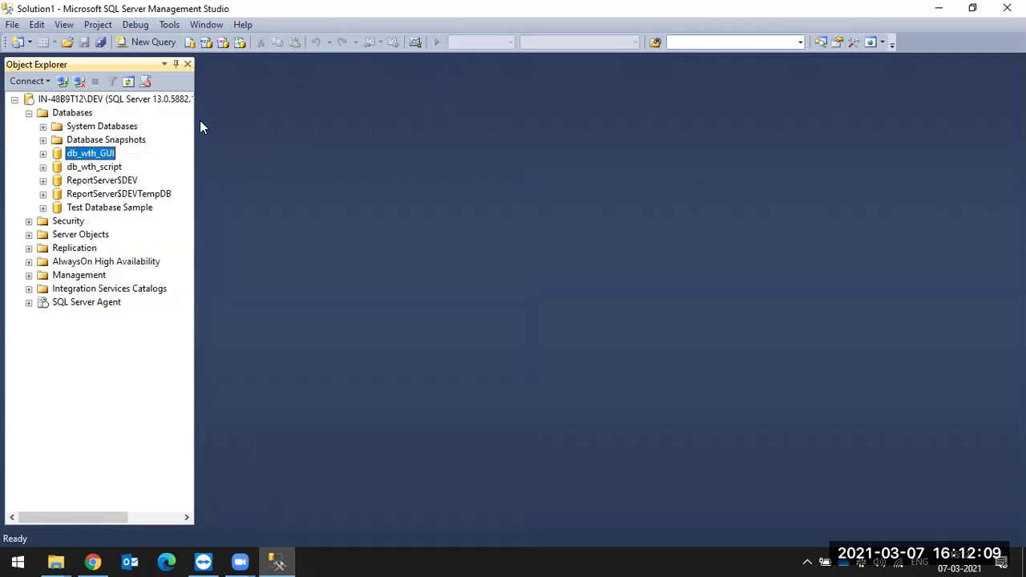
Open the properties of the db_wth_GUI database and maximize the properties window
{"action": "right_click", "coordinate": [92, 157]}
{"action": "left_click", "coordinate": [136, 371]}
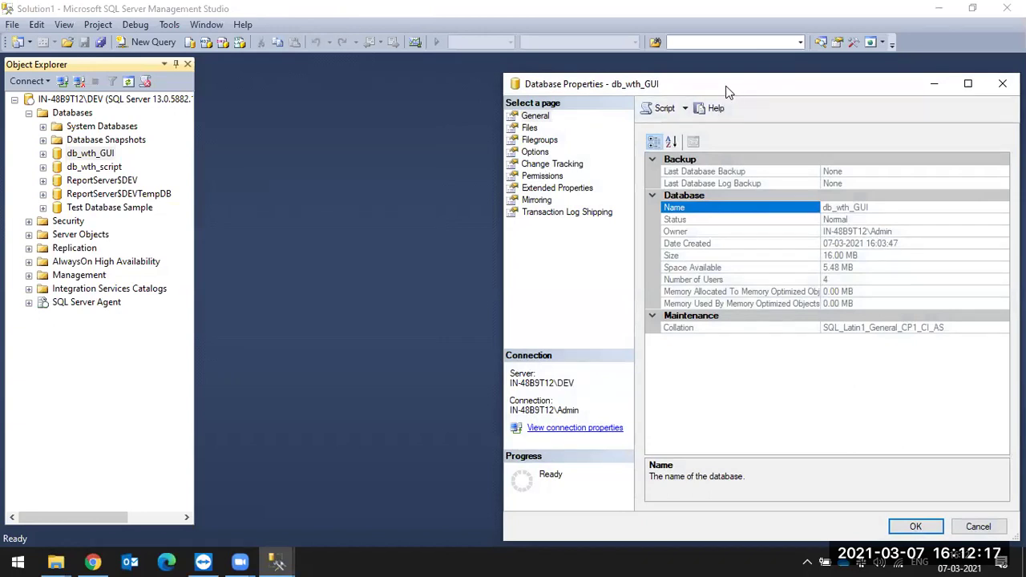
{"action": "left_click_drag", "start_coordinate": [726, 92], "coordinate": [431, 83]}
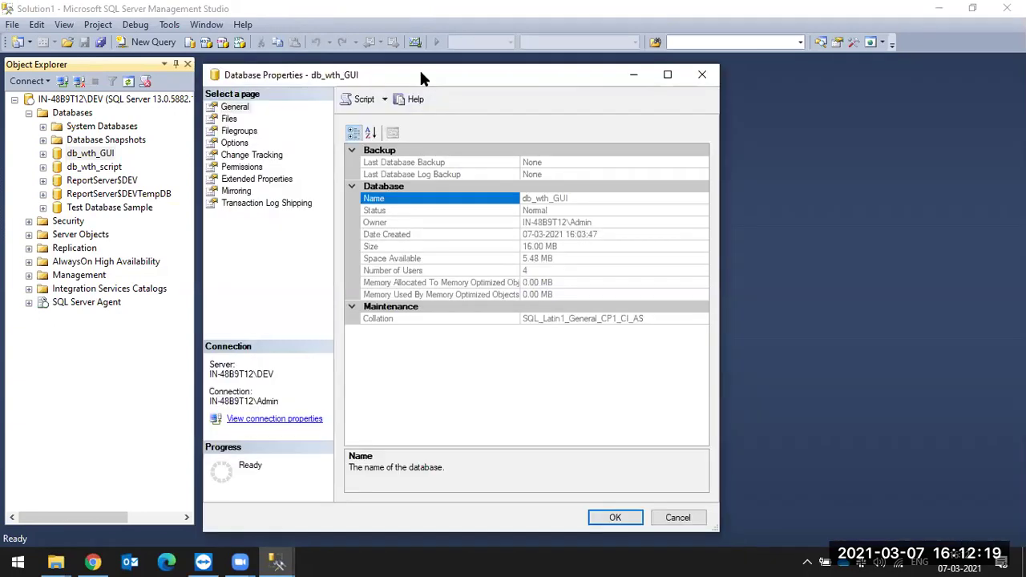
{"action": "left_click", "coordinate": [667, 74]}
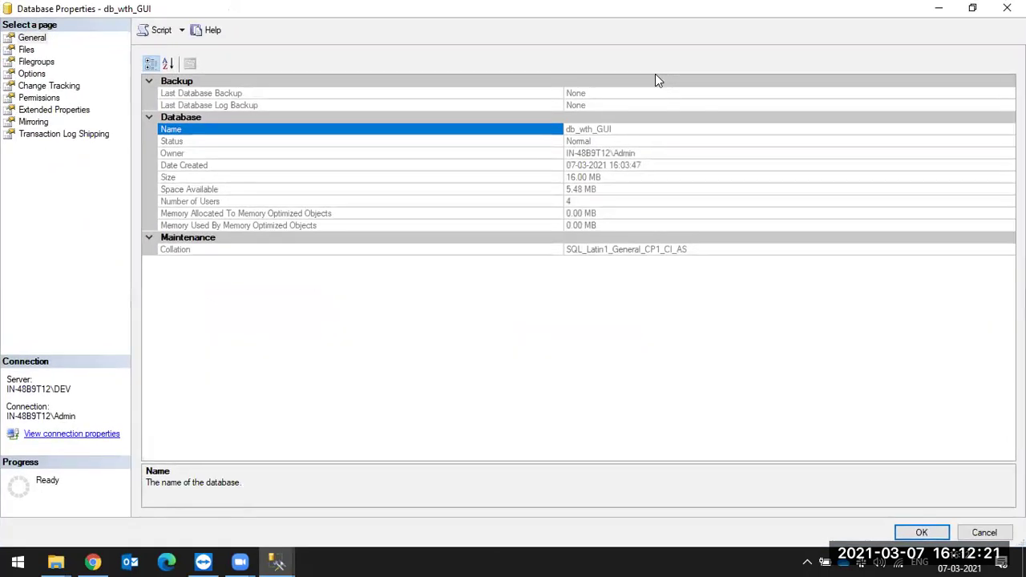
{"action": "left_click", "coordinate": [934, 7]}
{"action": "left_click", "coordinate": [934, 7]}
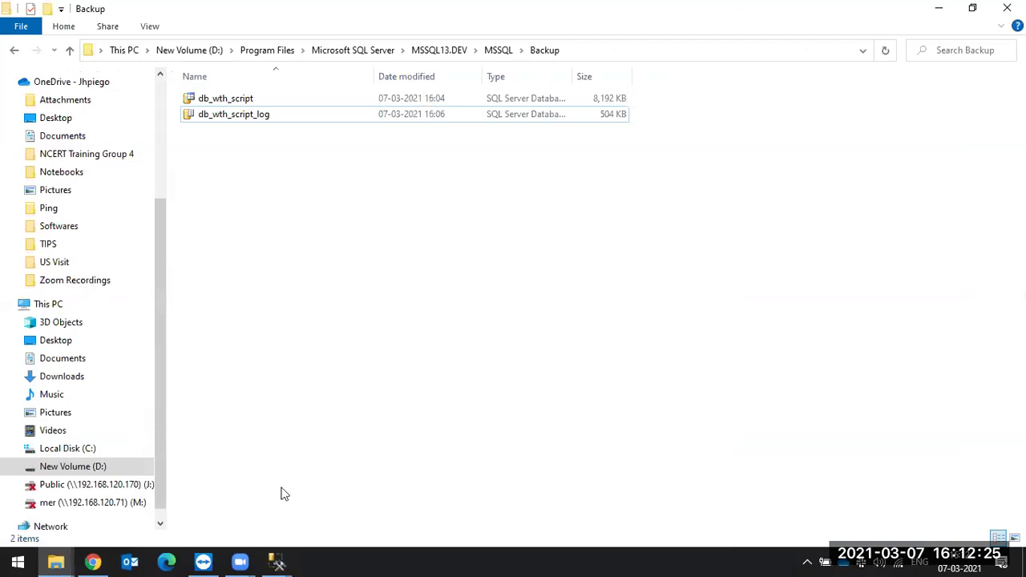
{"action": "left_click", "coordinate": [93, 562]}
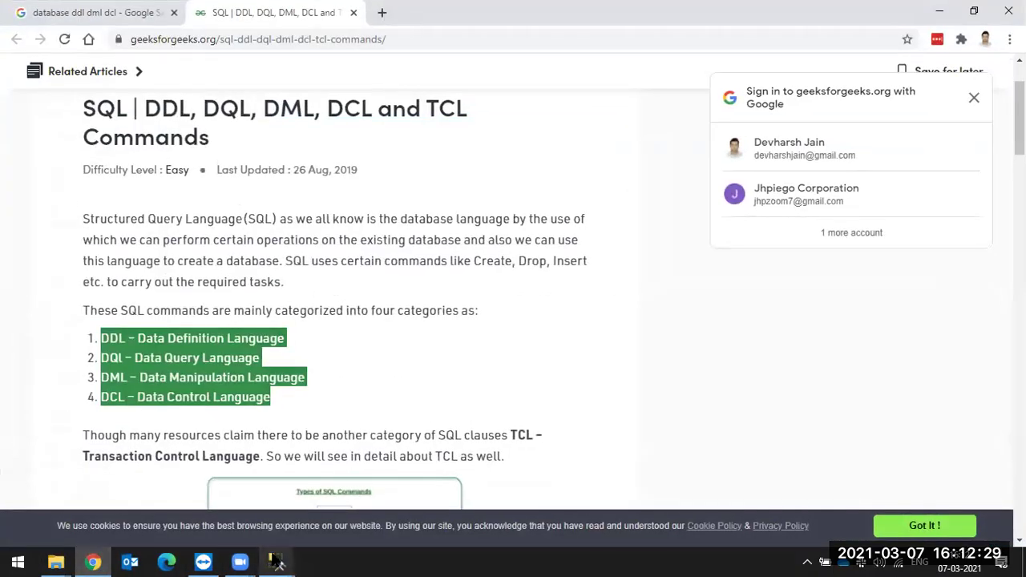
{"action": "mouse_move", "coordinate": [277, 561]}
{"action": "left_click", "coordinate": [339, 488]}
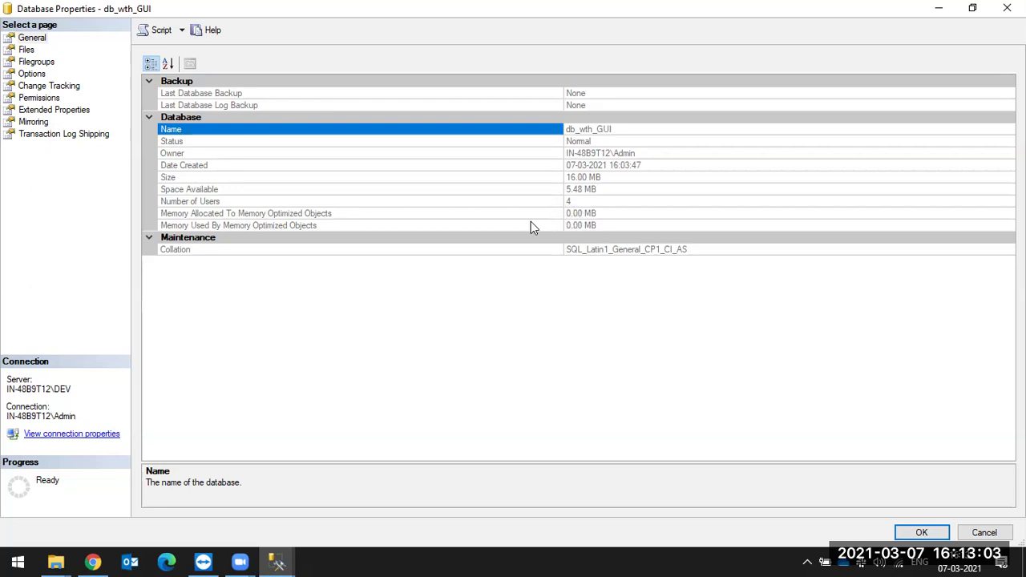
Show db_wth_GUI's database files, widen the Logical Name column, and examine the logical names, paths and file names
{"action": "left_click", "coordinate": [26, 50]}
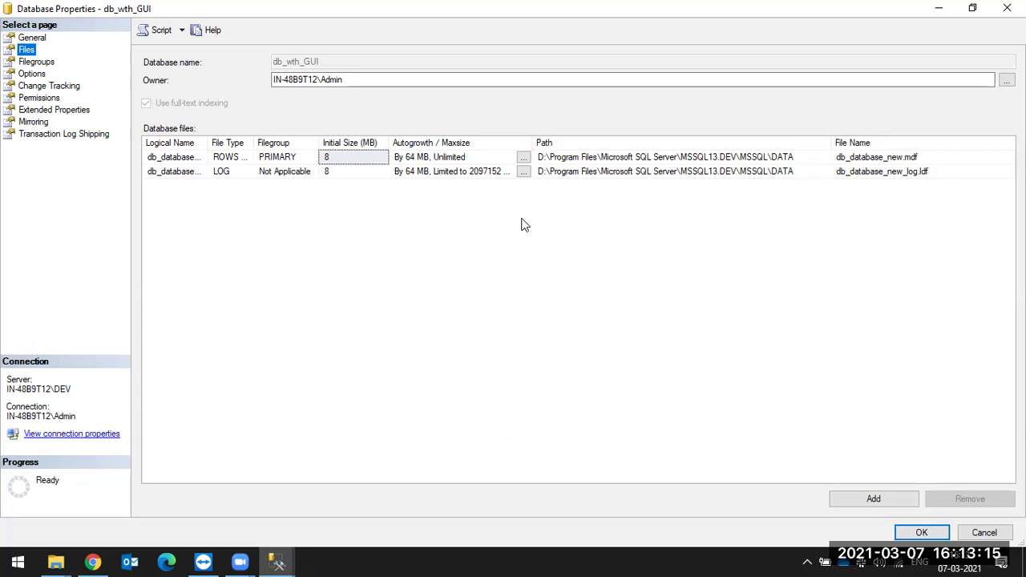
{"action": "left_click", "coordinate": [209, 143]}
{"action": "left_click_drag", "start_coordinate": [209, 143], "coordinate": [263, 172]}
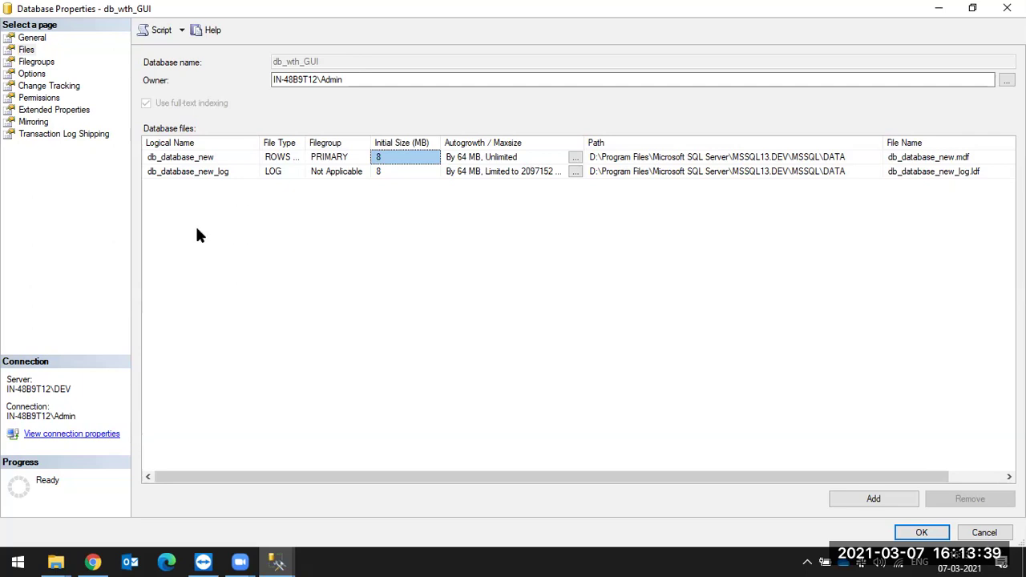
{"action": "left_click", "coordinate": [722, 171]}
{"action": "left_click", "coordinate": [920, 172]}
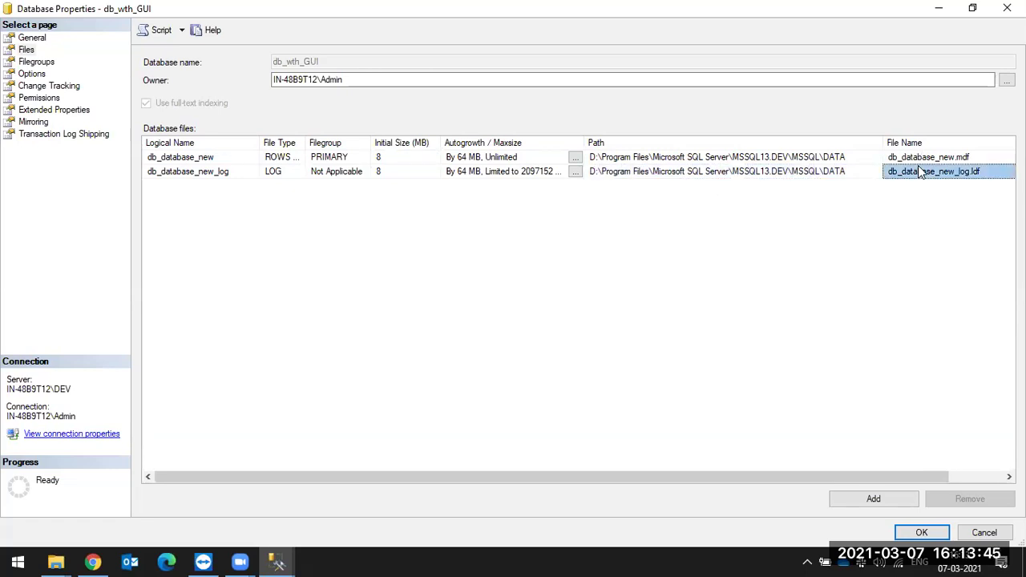
{"action": "left_click", "coordinate": [912, 158]}
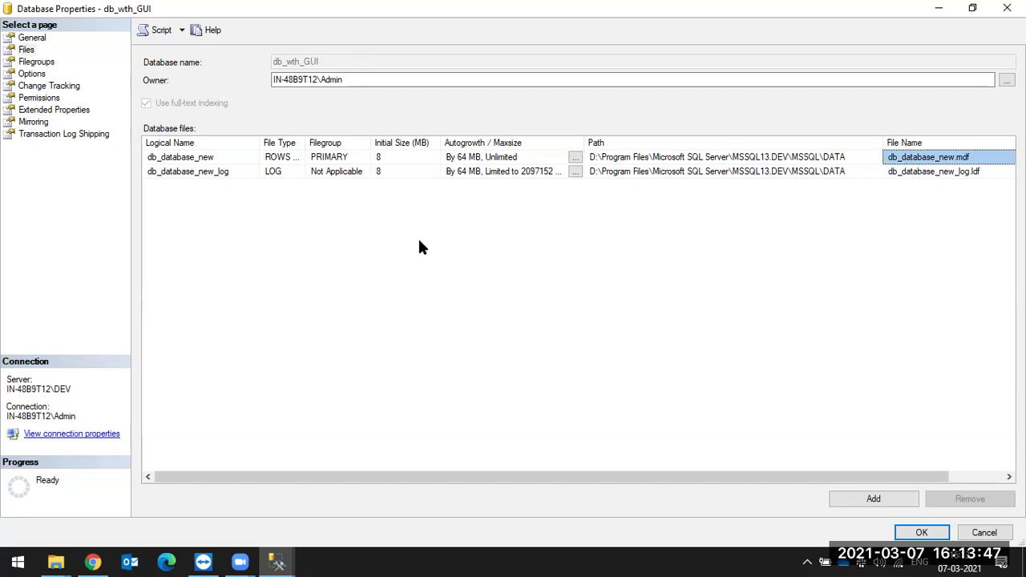
{"action": "left_click", "coordinate": [209, 172]}
{"action": "left_click", "coordinate": [207, 157]}
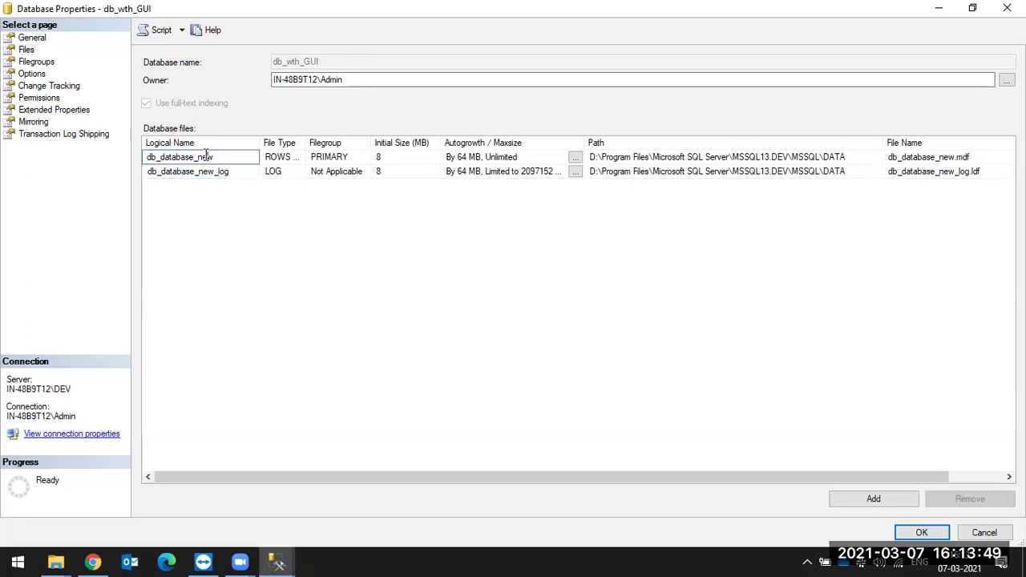
{"action": "left_click", "coordinate": [213, 172]}
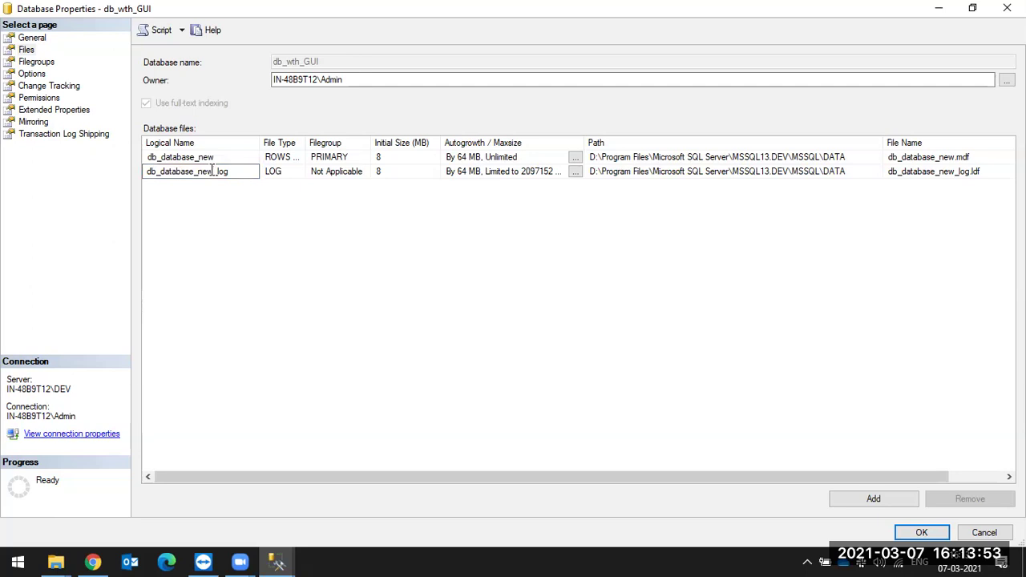
Script the Shrink File operation for db_wth_GUI's db_database_new data file without running it, and inspect the logical file name in the script
{"action": "left_click", "coordinate": [276, 559]}
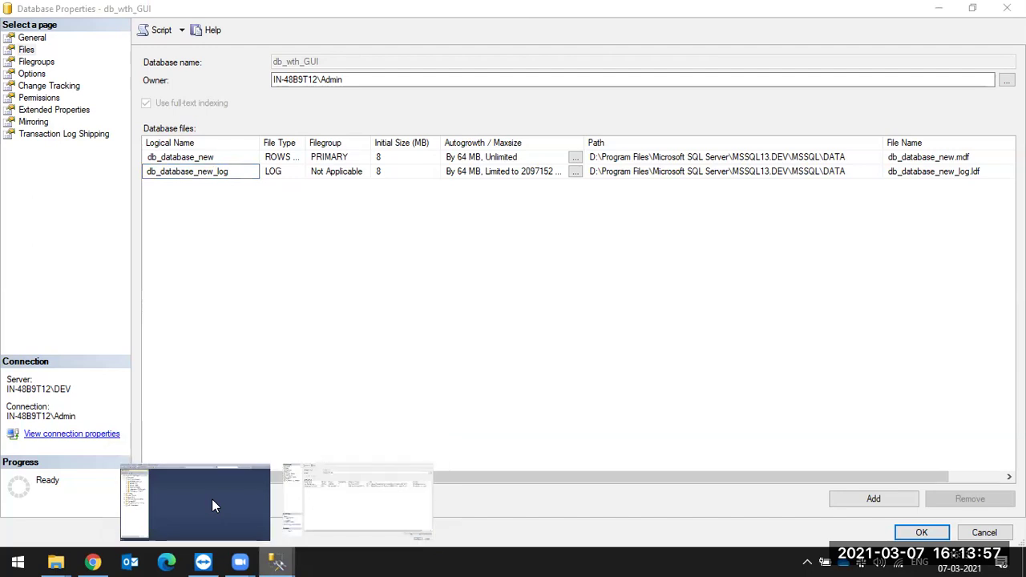
{"action": "left_click", "coordinate": [213, 506]}
{"action": "right_click", "coordinate": [89, 154]}
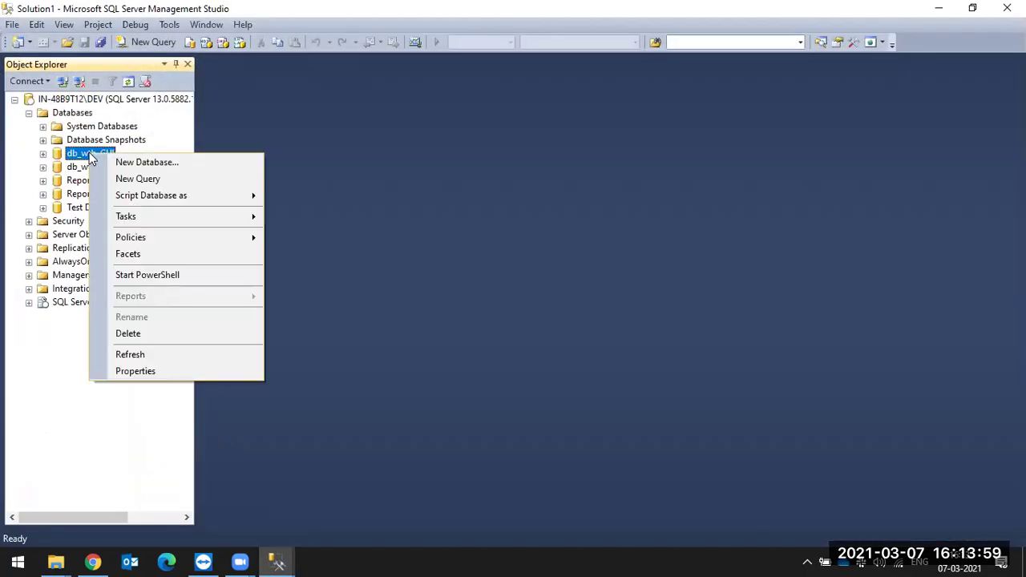
{"action": "mouse_move", "coordinate": [179, 215]}
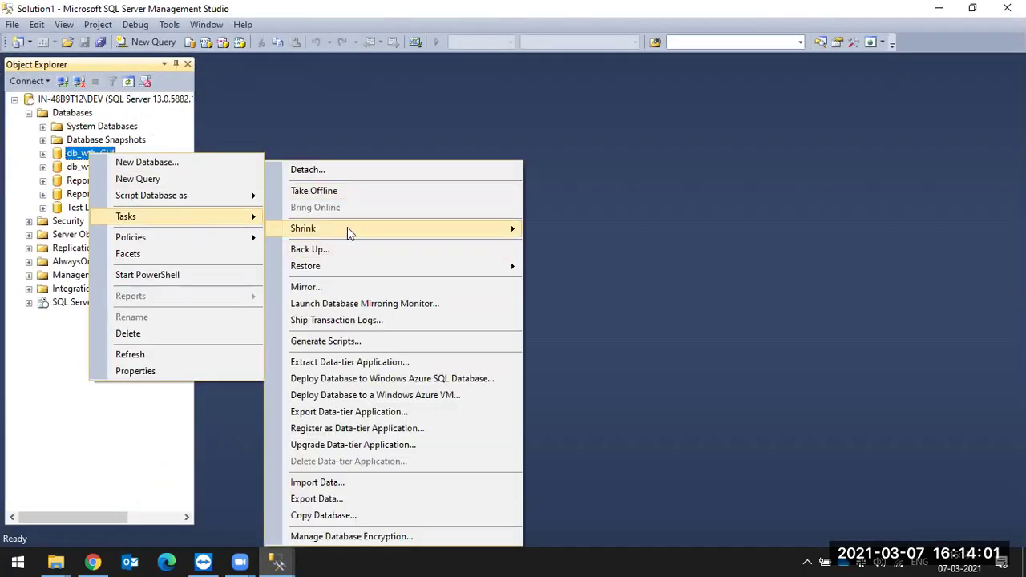
{"action": "mouse_move", "coordinate": [347, 228]}
{"action": "left_click", "coordinate": [559, 246]}
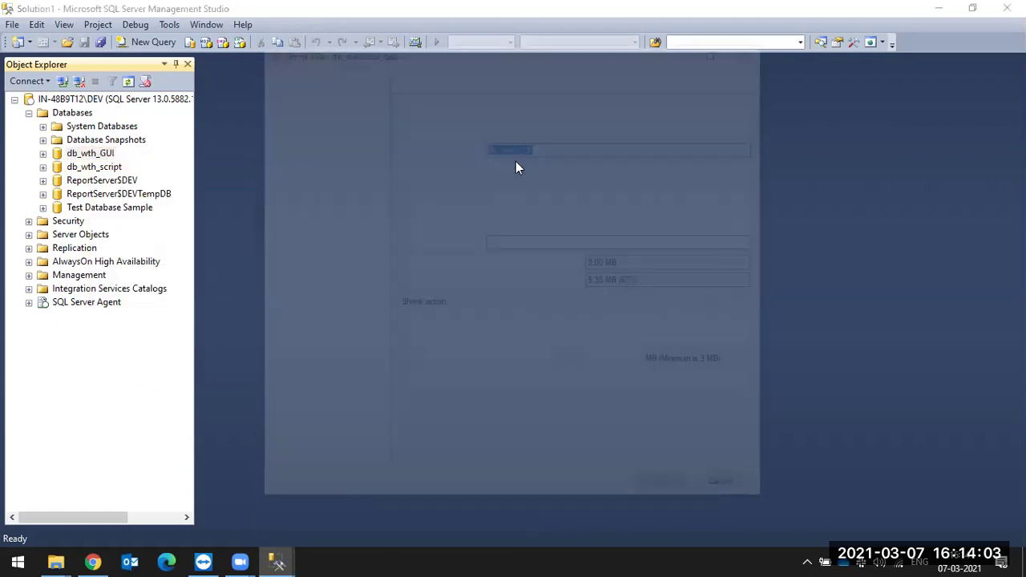
{"action": "left_click", "coordinate": [413, 72]}
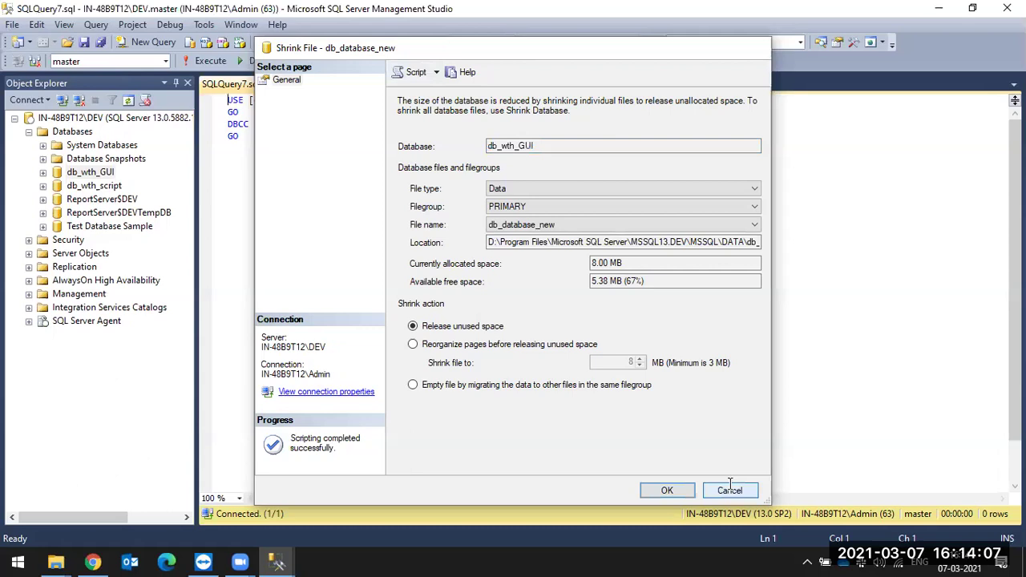
{"action": "left_click", "coordinate": [730, 490]}
{"action": "double_click", "coordinate": [340, 124]}
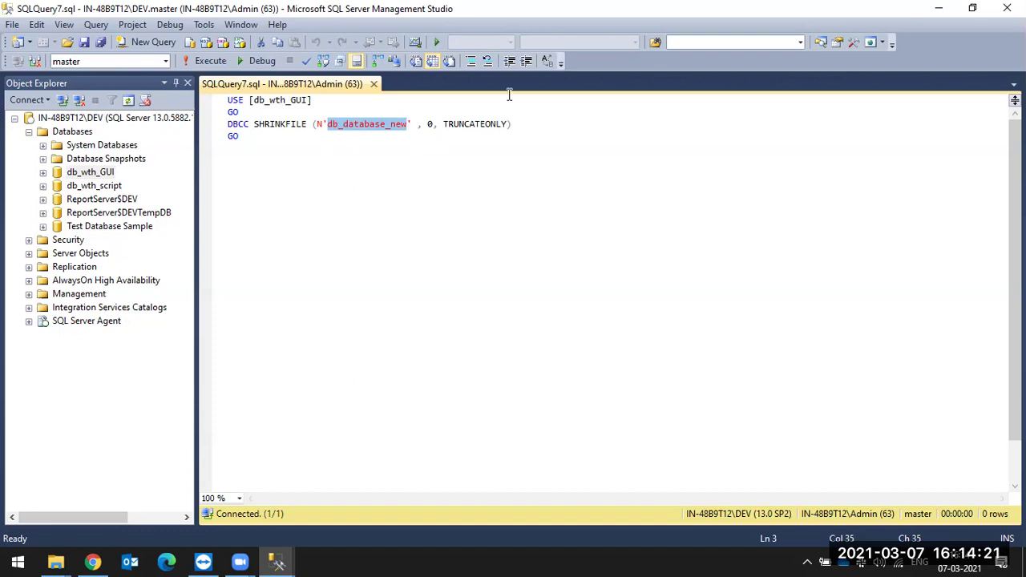
{"action": "left_click", "coordinate": [404, 124]}
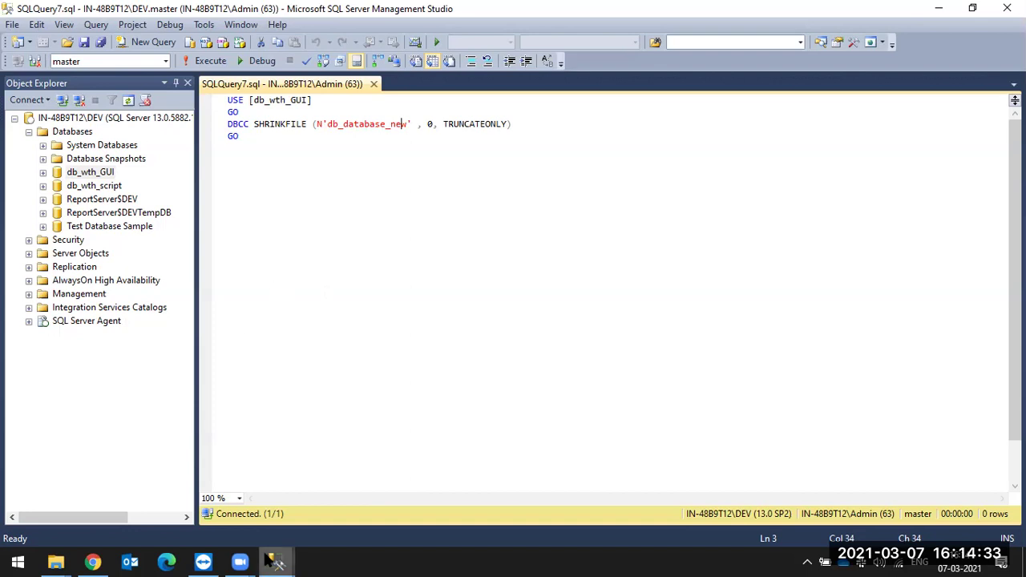
Return to the db_wth_GUI database properties and rename the log file's logical name to db_GUI_log
{"action": "left_click", "coordinate": [278, 562]}
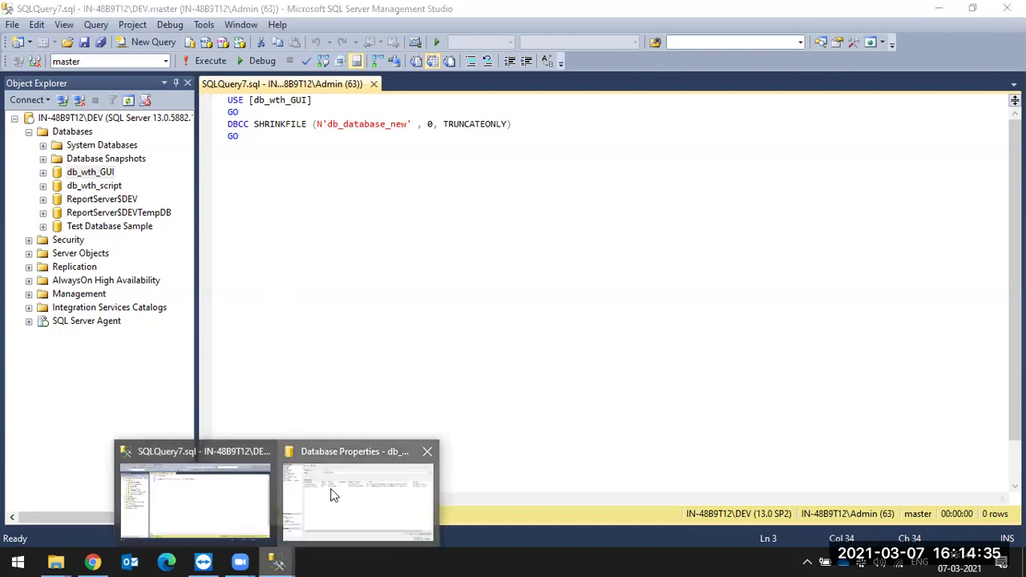
{"action": "left_click", "coordinate": [332, 491]}
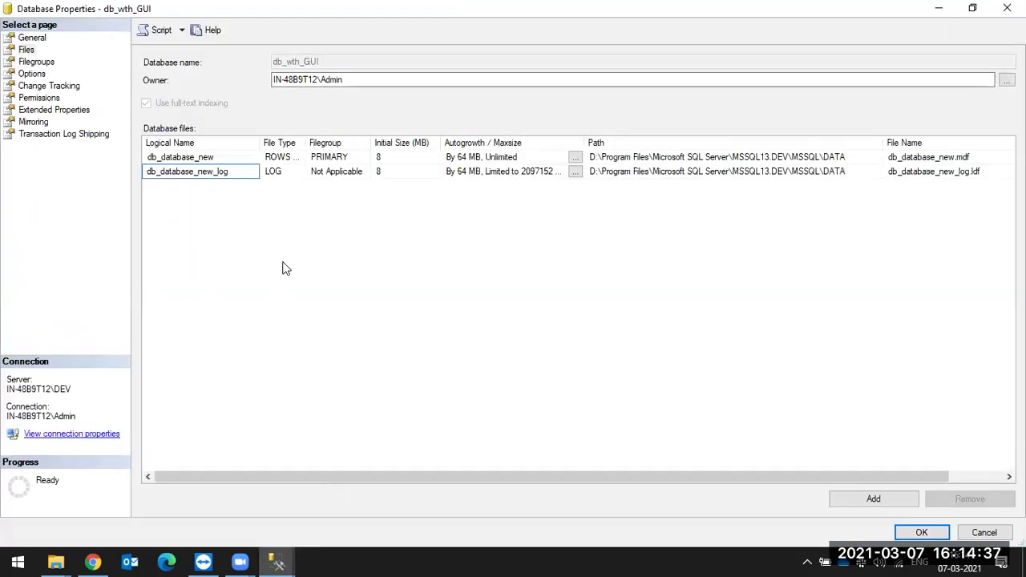
{"action": "key", "text": "BackSpace"}
{"action": "key", "text": "BackSpace"}
{"action": "key", "text": "BackSpace"}
{"action": "key", "text": "BackSpace"}
{"action": "key", "text": "BackSpace"}
{"action": "key", "text": "BackSpace"}
{"action": "key", "text": "BackSpace"}
{"action": "key", "text": "BackSpace"}
{"action": "key", "text": "BackSpace"}
{"action": "key", "text": "BackSpace"}
{"action": "key", "text": "BackSpace"}
{"action": "key", "text": "BackSpace"}
{"action": "type", "text": "GUI_"}
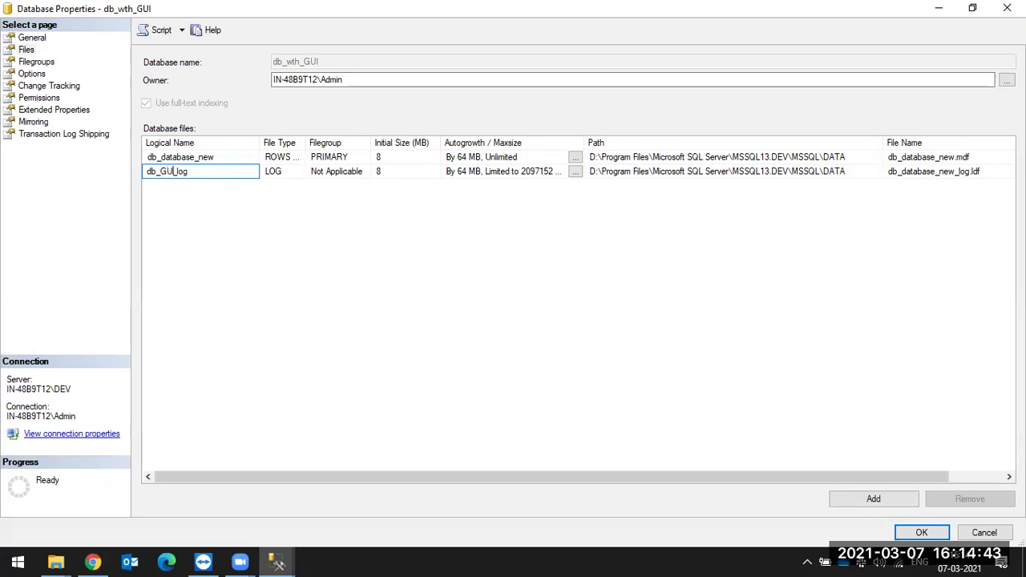
Rename the data file's logical name to db_wth_GUI
{"action": "left_click", "coordinate": [198, 157]}
{"action": "key", "text": "BackSpace"}
{"action": "key", "text": "BackSpace"}
{"action": "key", "text": "BackSpace"}
{"action": "key", "text": "BackSpace"}
{"action": "key", "text": "BackSpace"}
{"action": "key", "text": "BackSpace"}
{"action": "key", "text": "BackSpace"}
{"action": "key", "text": "BackSpace"}
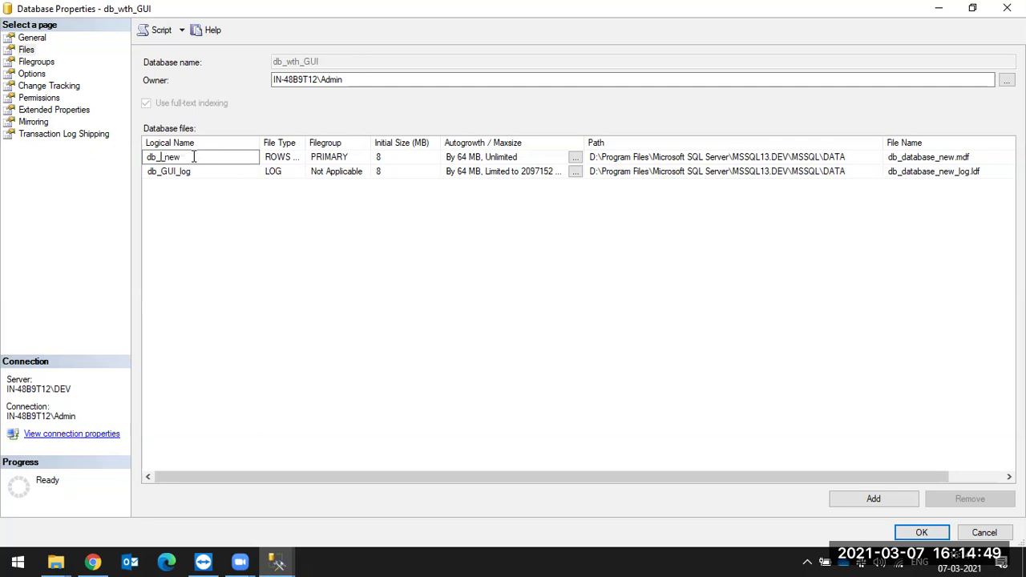
{"action": "type", "text": "GUI"}
{"action": "key", "text": "BackSpace"}
{"action": "key", "text": "BackSpace"}
{"action": "type", "text": "wth_GUI"}
Change the log file's logical name to db_Wth_Script_Log
{"action": "left_click", "coordinate": [194, 172]}
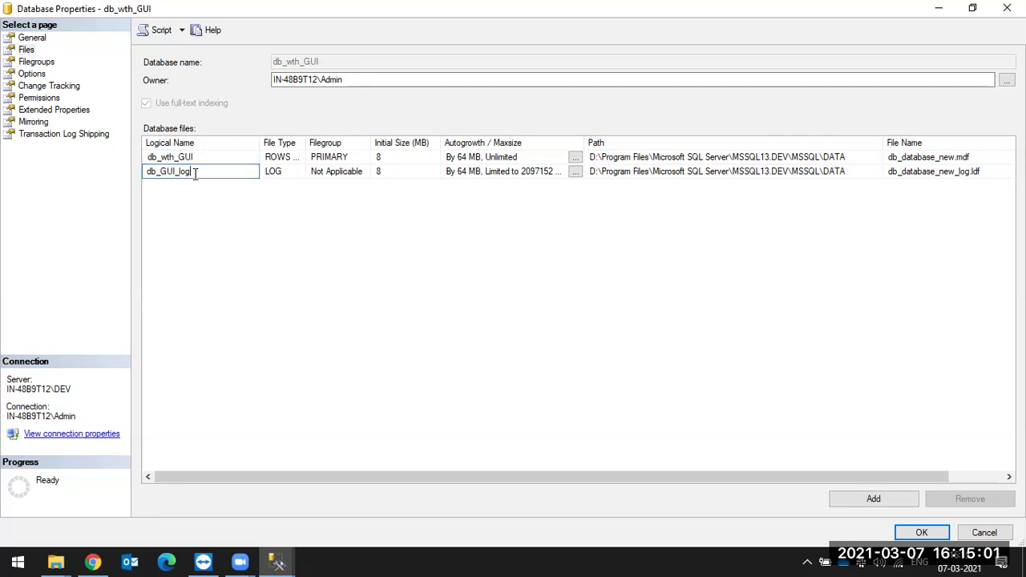
{"action": "key", "text": "BackSpace"}
{"action": "key", "text": "BackSpace"}
{"action": "type", "text": "Wth_Scrio"}
{"action": "key", "text": "BackSpace"}
{"action": "type", "text": "c"}
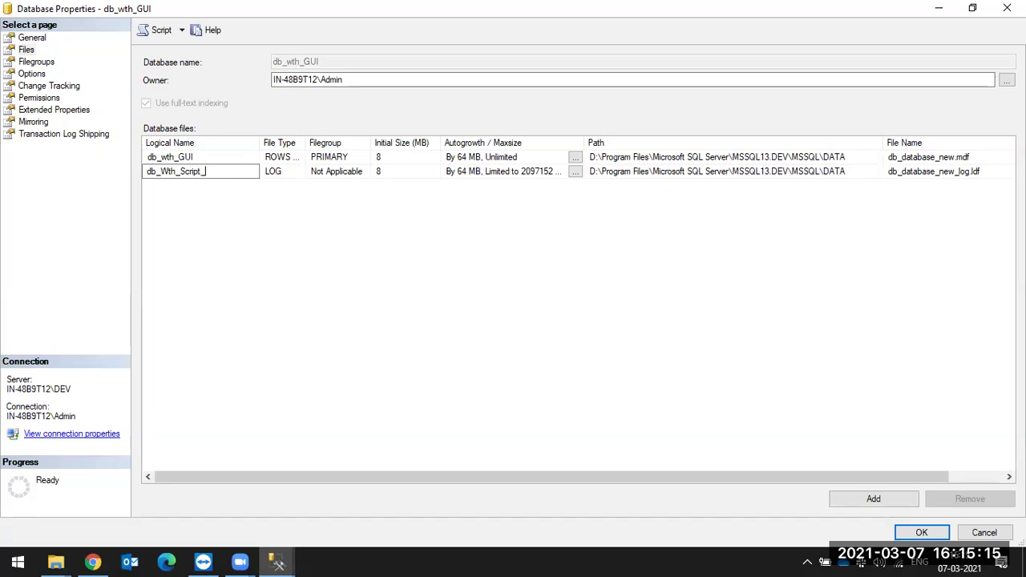
{"action": "type", "text": "g"}
{"action": "left_click", "coordinate": [202, 158]}
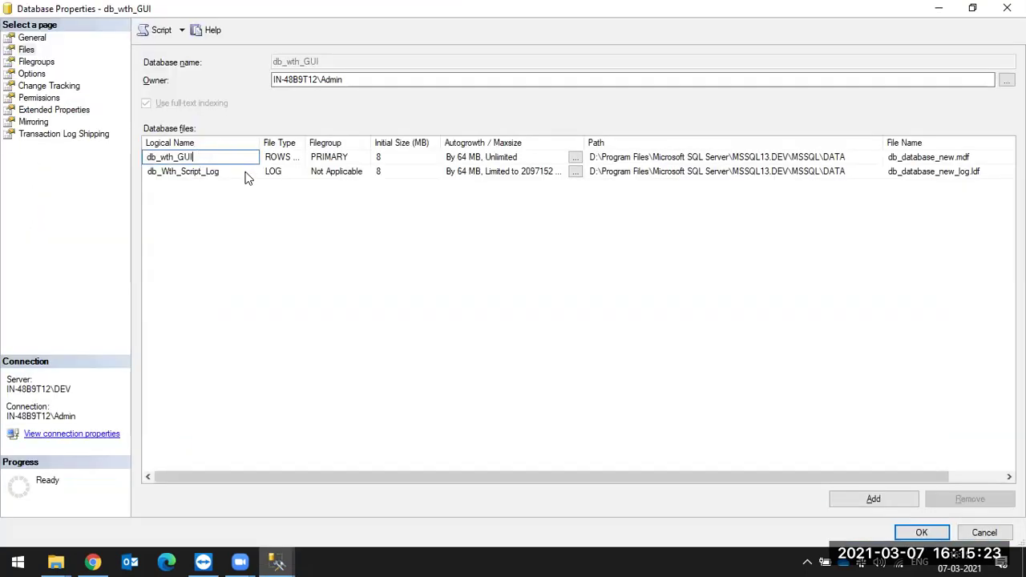
Fit the File Type column to its contents and inspect the data file's file type and filegroup
{"action": "double_click", "coordinate": [303, 143]}
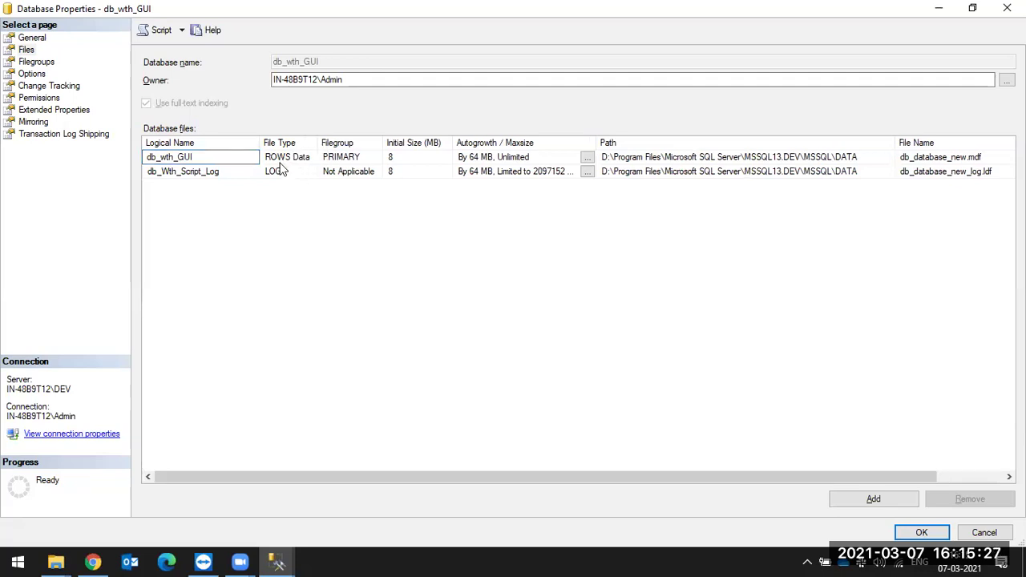
{"action": "left_click", "coordinate": [227, 170]}
{"action": "left_click", "coordinate": [286, 159]}
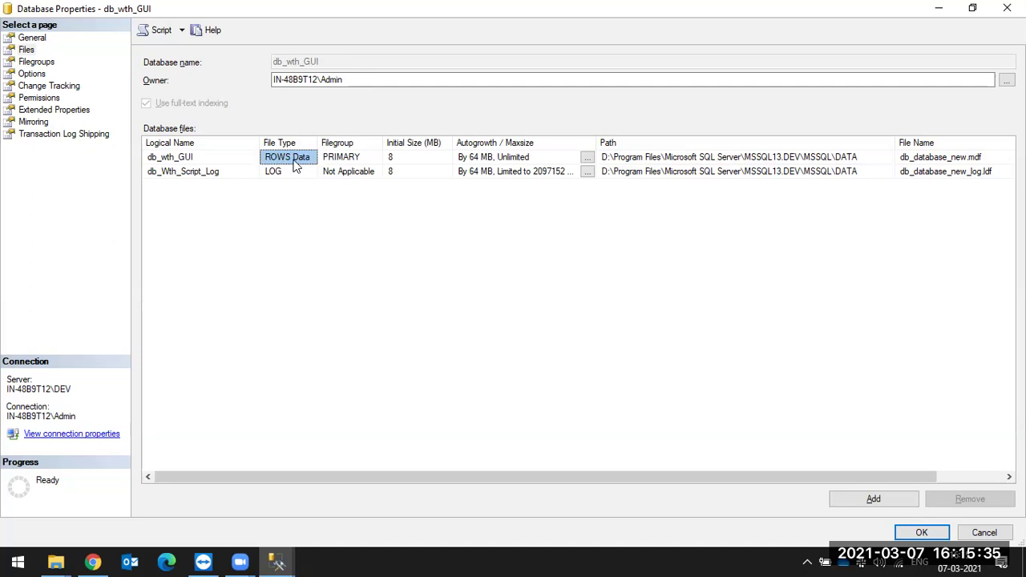
{"action": "left_click", "coordinate": [353, 159]}
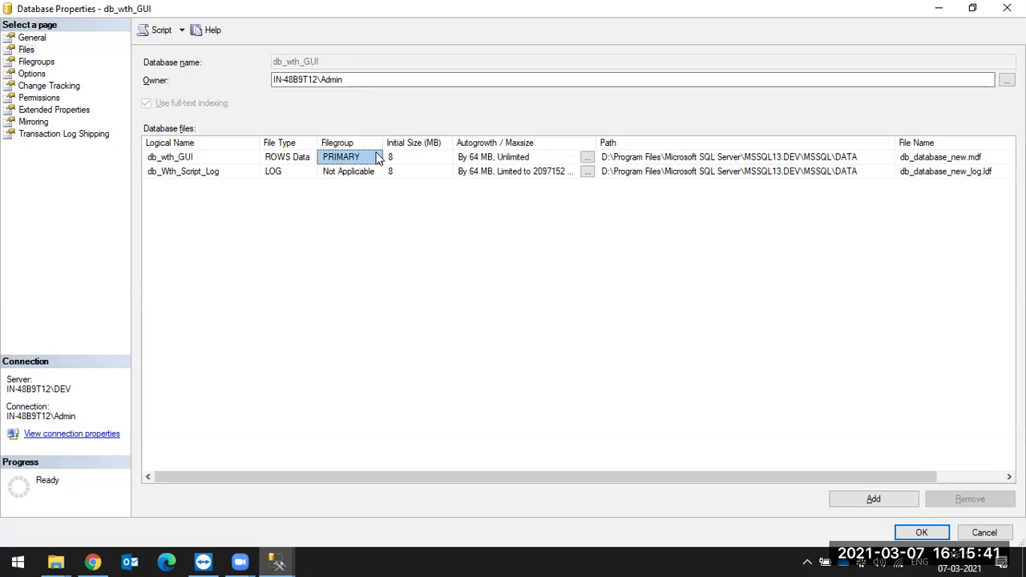
Set the initial size of both the data file and the log file to 800 MB
{"action": "left_click", "coordinate": [401, 158]}
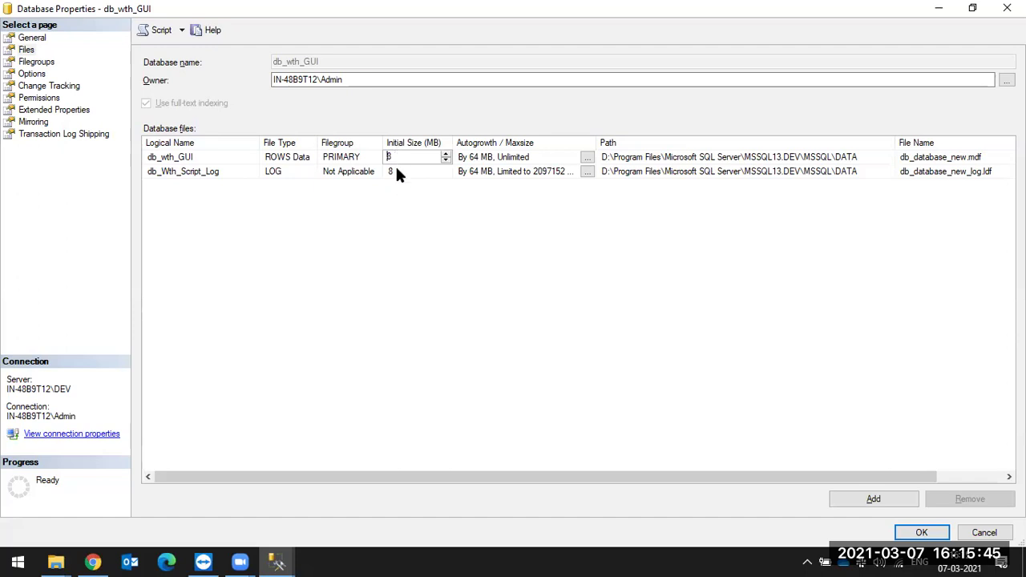
{"action": "left_click", "coordinate": [396, 171]}
{"action": "left_click", "coordinate": [401, 158]}
{"action": "left_click", "coordinate": [401, 172]}
{"action": "left_click", "coordinate": [399, 159]}
{"action": "type", "text": "0000"}
{"action": "key", "text": "BackSpace"}
{"action": "left_click", "coordinate": [401, 172]}
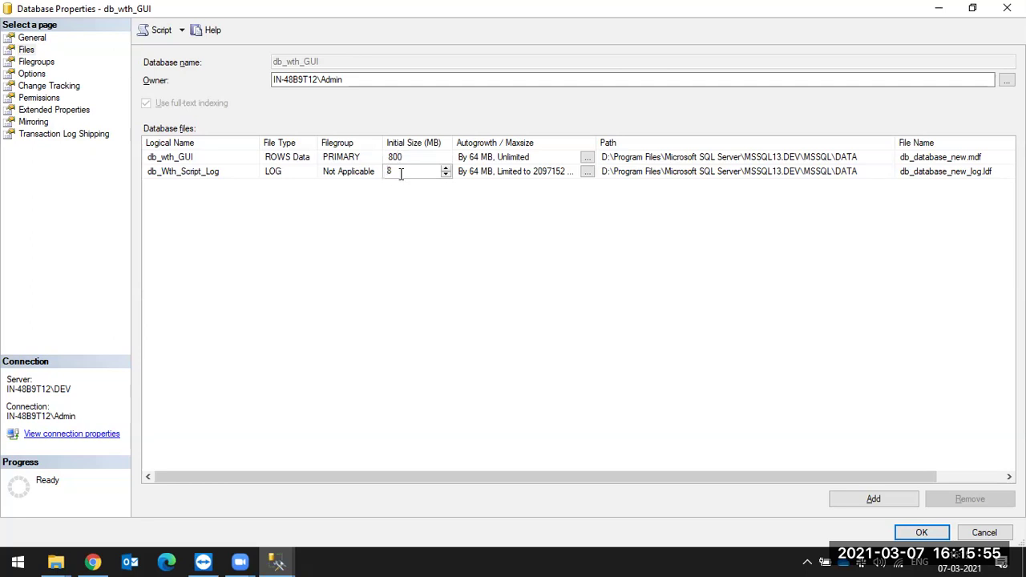
{"action": "type", "text": "00"}
Open the data file's autogrowth settings and compare growth in percent with growth in megabytes, leaving it in megabytes
{"action": "left_click", "coordinate": [477, 161]}
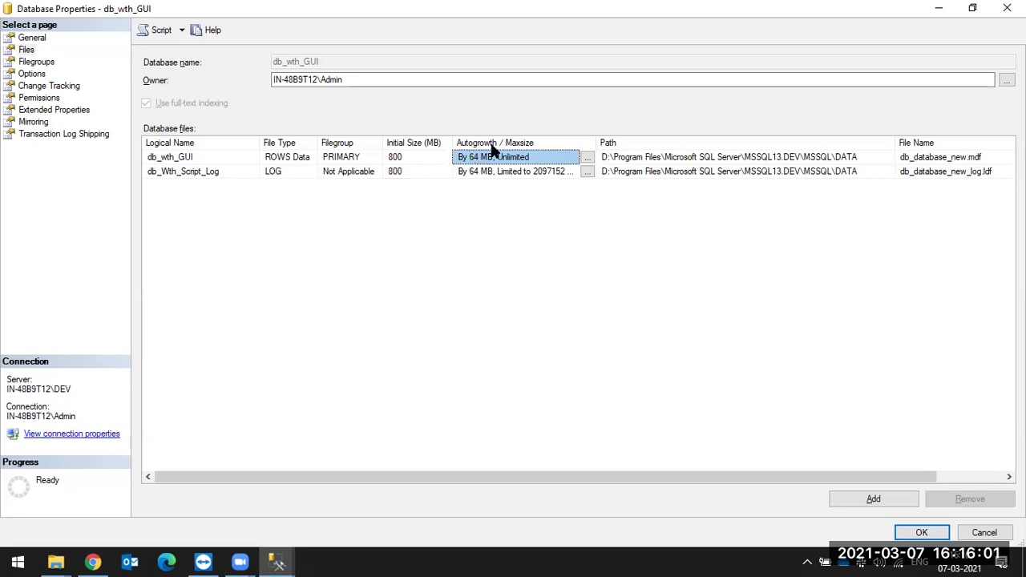
{"action": "left_click", "coordinate": [587, 159]}
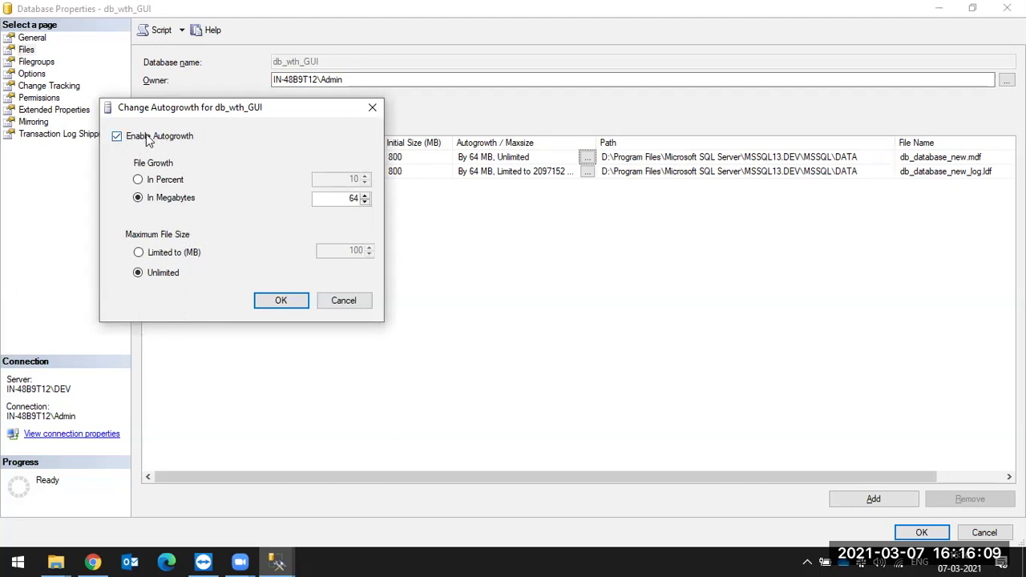
{"action": "left_click", "coordinate": [138, 181]}
{"action": "left_click", "coordinate": [138, 198]}
Open Notepad and place its window beside the autogrowth dialog
{"action": "key", "text": "super+e"}
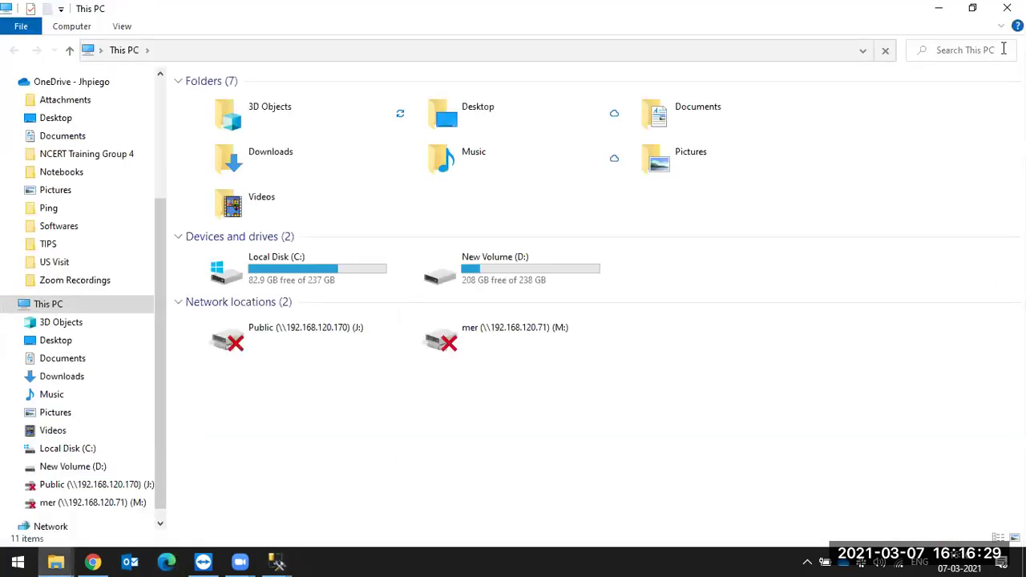
{"action": "left_click", "coordinate": [1007, 8]}
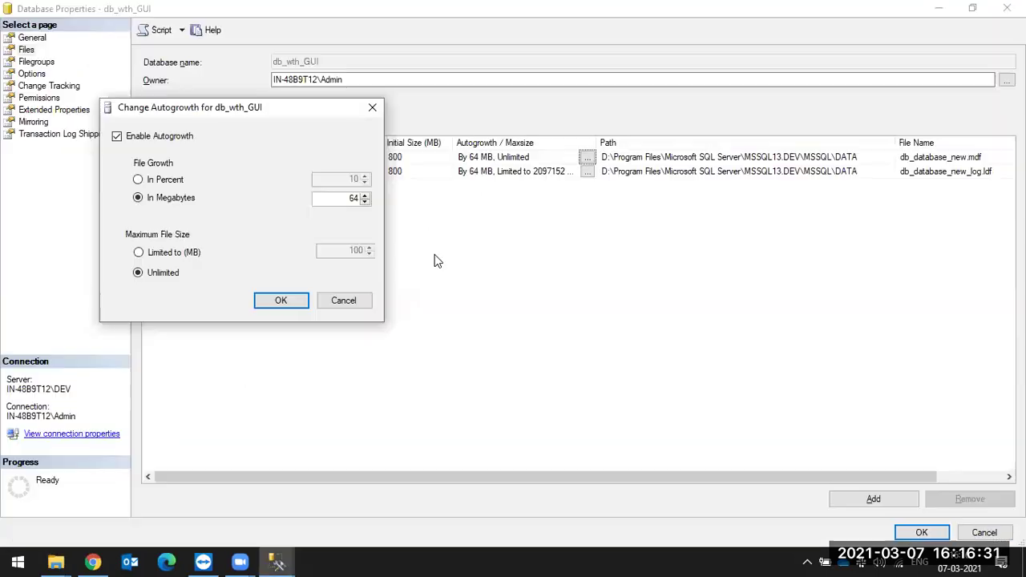
{"action": "key", "text": "super+r"}
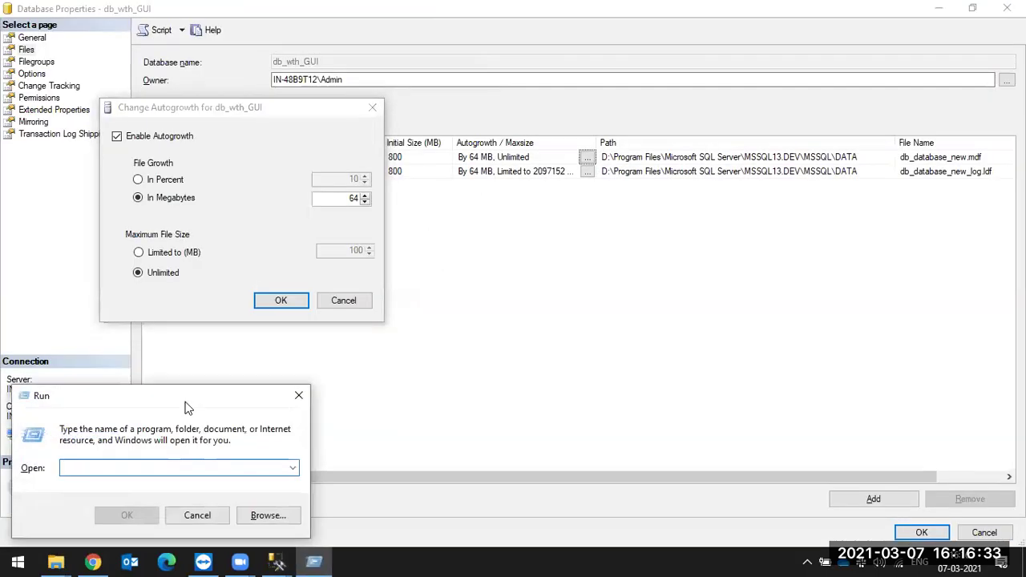
{"action": "type", "text": "notepad"}
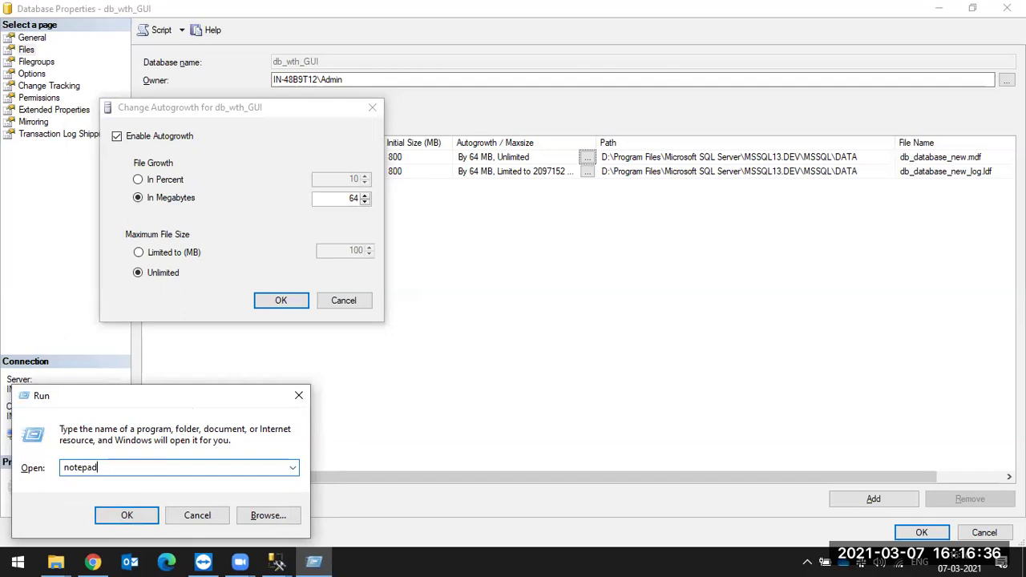
{"action": "key", "text": "Return"}
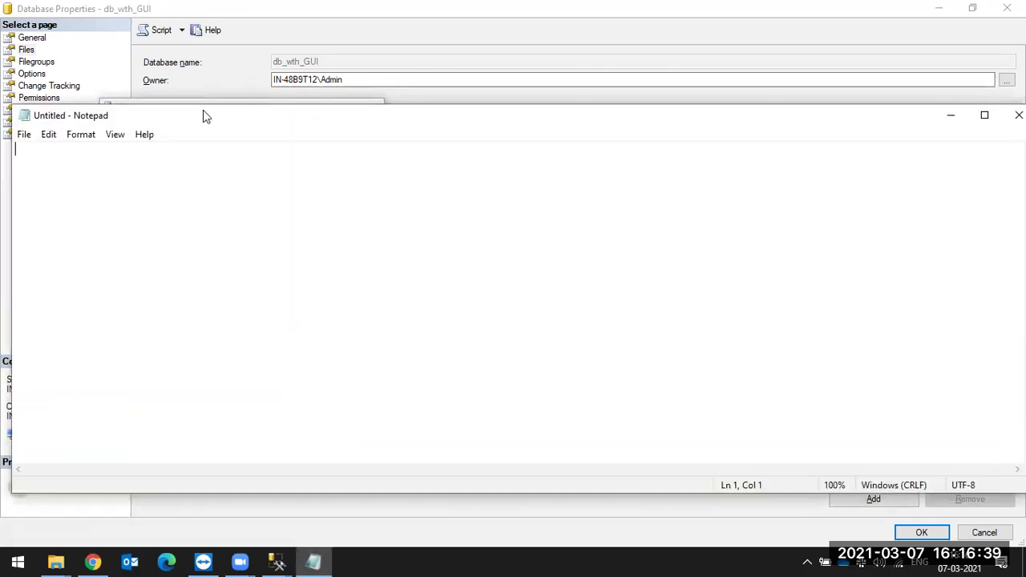
{"action": "left_click_drag", "start_coordinate": [204, 111], "coordinate": [589, 96]}
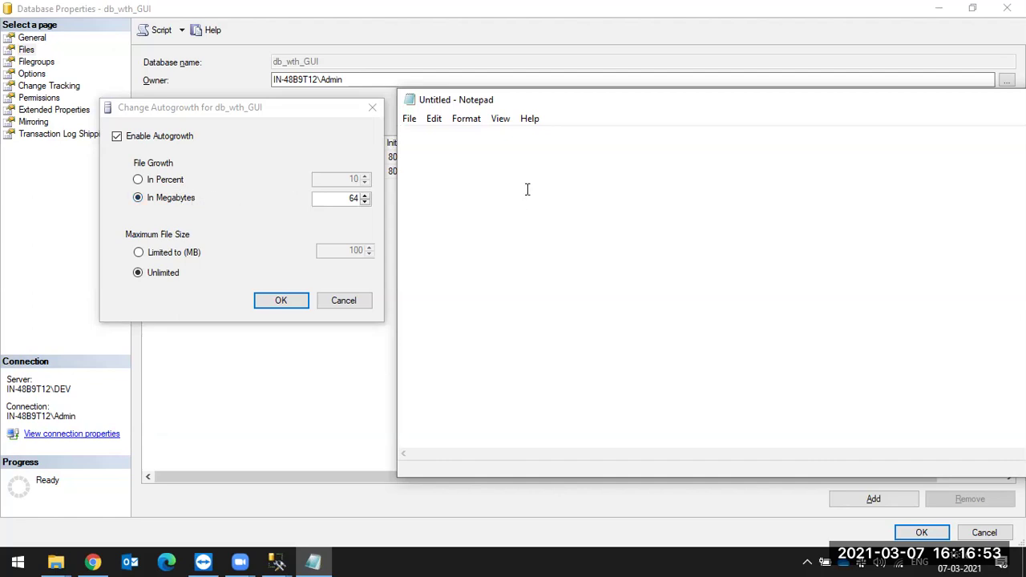
Write the example figure 1000,000 in the blank note, with 10% on a separate line below it
{"action": "type", "text": "100000"}
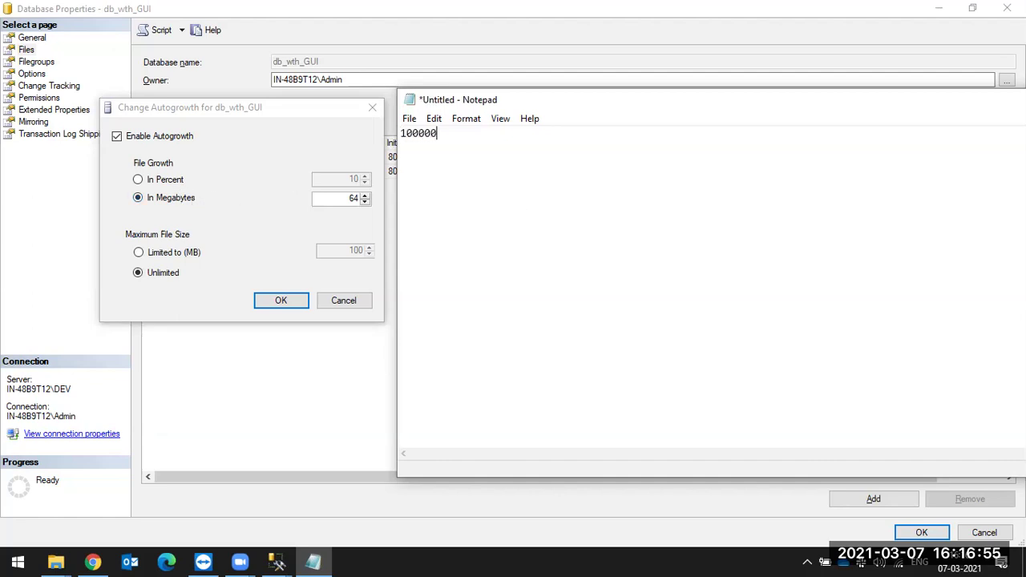
{"action": "key", "text": "BackSpace"}
{"action": "type", "text": "00"}
{"action": "key", "text": "Left"}
{"action": "key", "text": "Left"}
{"action": "key", "text": "Left"}
{"action": "type", "text": ","}
{"action": "left_click", "coordinate": [454, 137]}
{"action": "key", "text": "Return"}
{"action": "key", "text": "Return"}
{"action": "type", "text": "10%"}
Add the example sizes 100GB and 512MB on separate lines between 1000,000 and 10% in the note
{"action": "key", "text": "End"}
{"action": "key", "text": "Return"}
{"action": "key", "text": "Return"}
{"action": "key", "text": "Return"}
{"action": "type", "text": "100"}
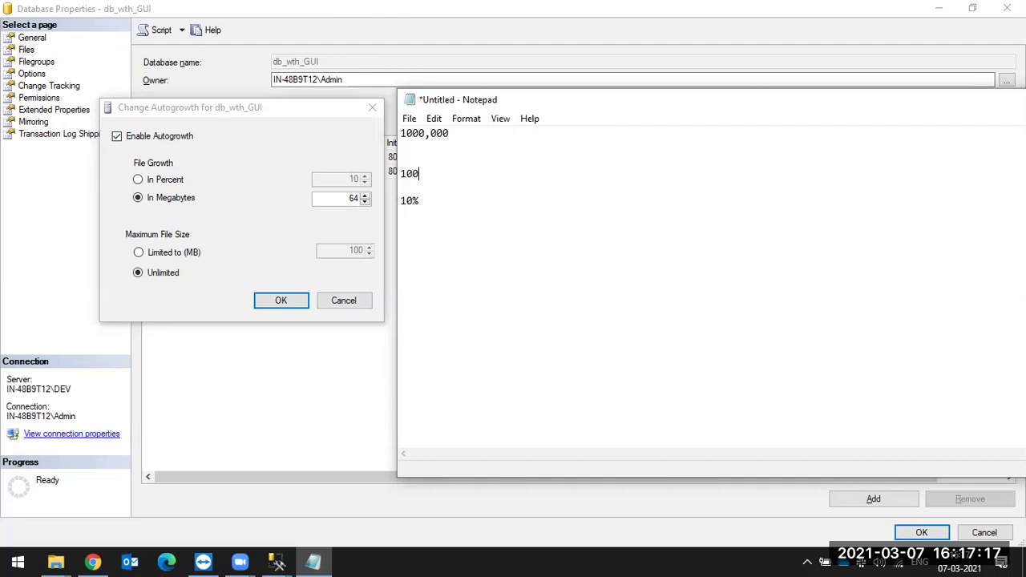
{"action": "type", "text": "GB"}
{"action": "key", "text": "Return"}
{"action": "key", "text": "Return"}
{"action": "key", "text": "Return"}
{"action": "type", "text": "512G"}
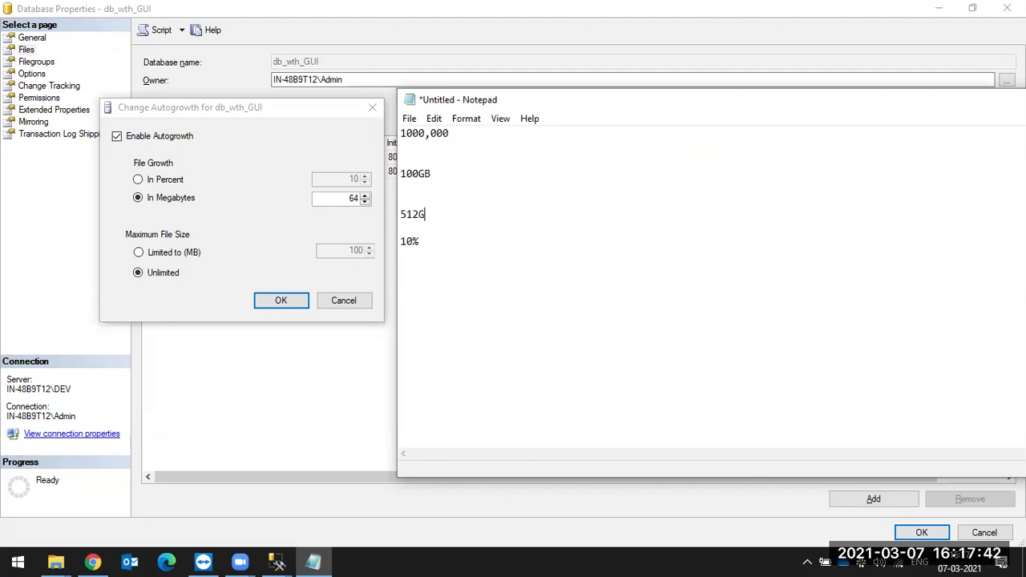
{"action": "key", "text": "BackSpace"}
{"action": "type", "text": "MB"}
{"action": "key", "text": "Return"}
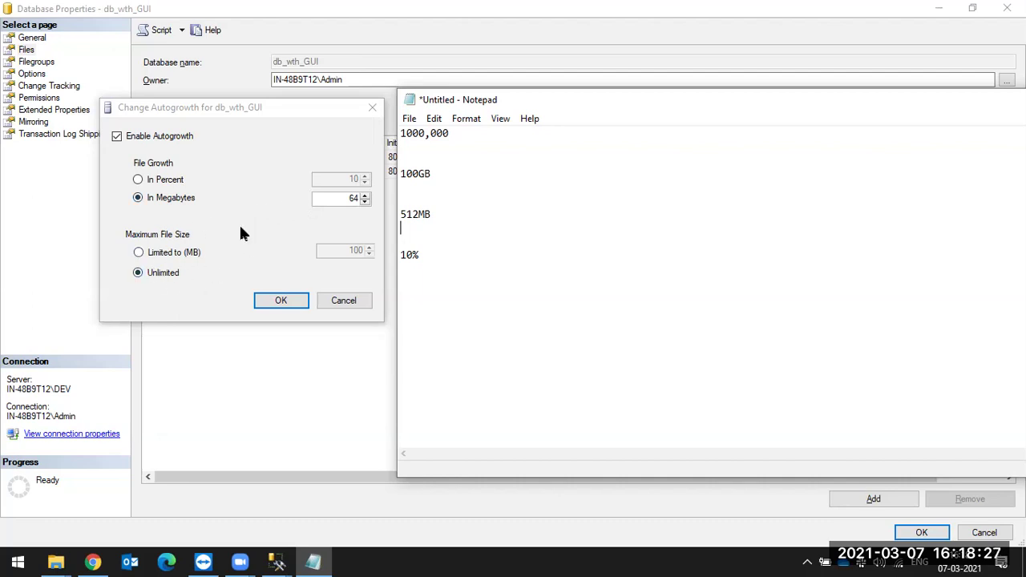
Try the limited maximum file size option, switch back to Unlimited, and accept the data file's autogrowth settings
{"action": "left_click", "coordinate": [139, 254]}
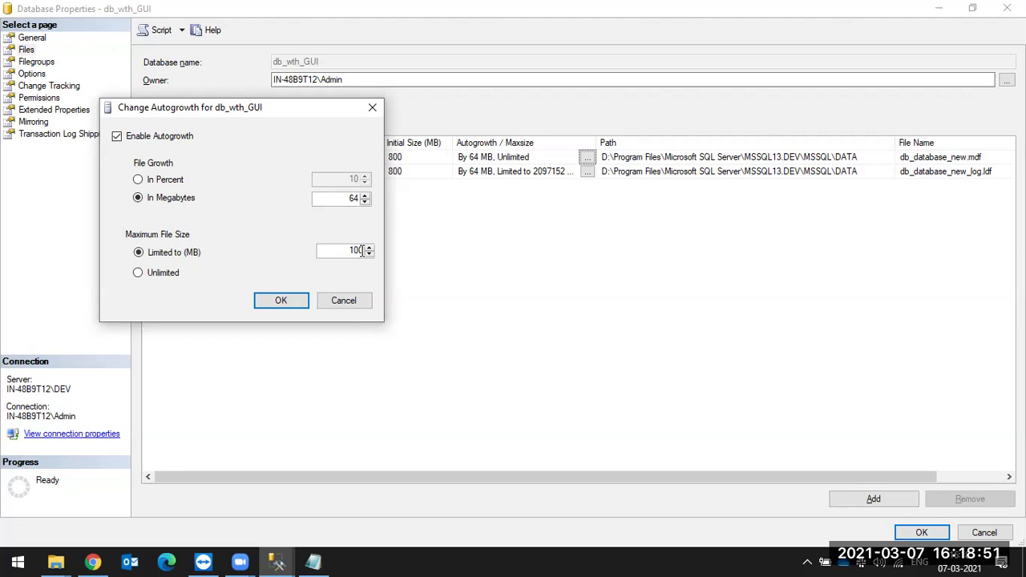
{"action": "left_click", "coordinate": [140, 274]}
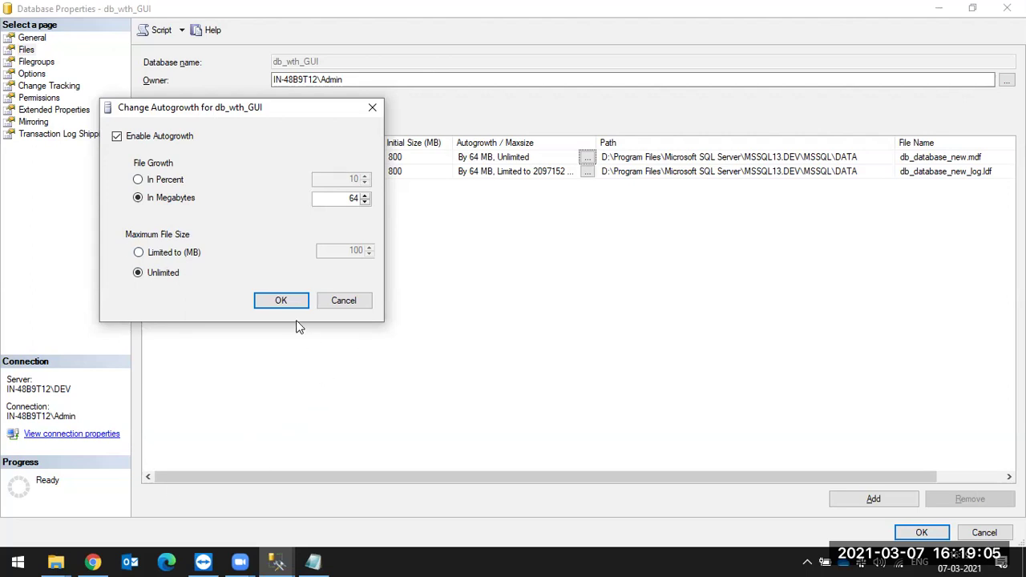
{"action": "left_click", "coordinate": [273, 303]}
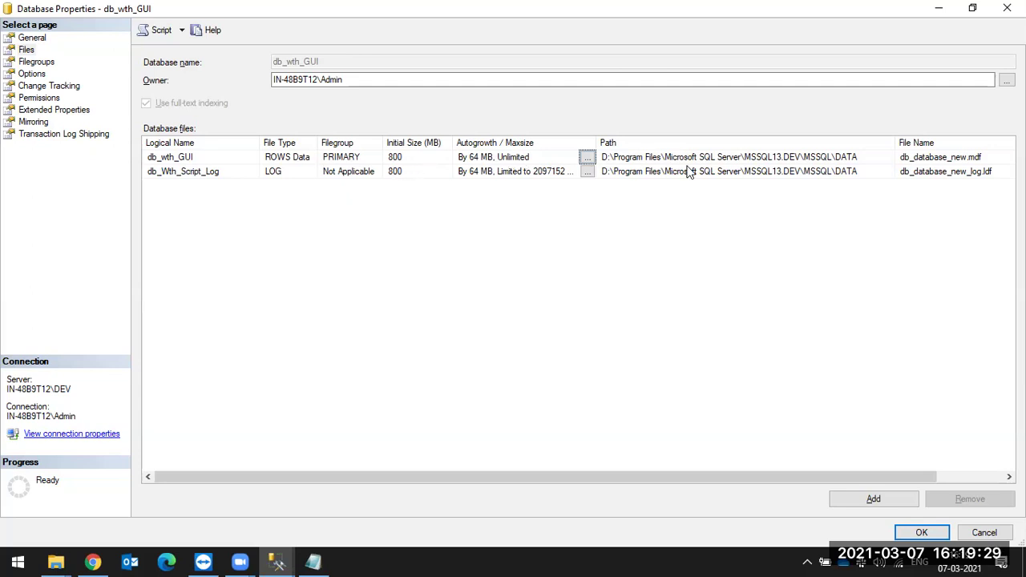
Review the data file's path, physical file name and logical name, and apply the changes to the database files
{"action": "left_click", "coordinate": [655, 157]}
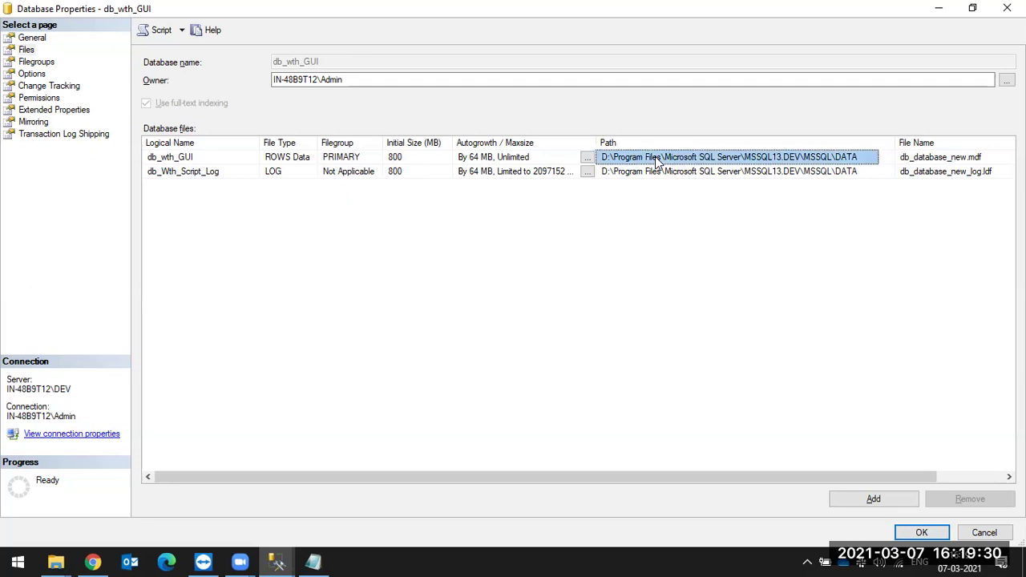
{"action": "left_click", "coordinate": [931, 159]}
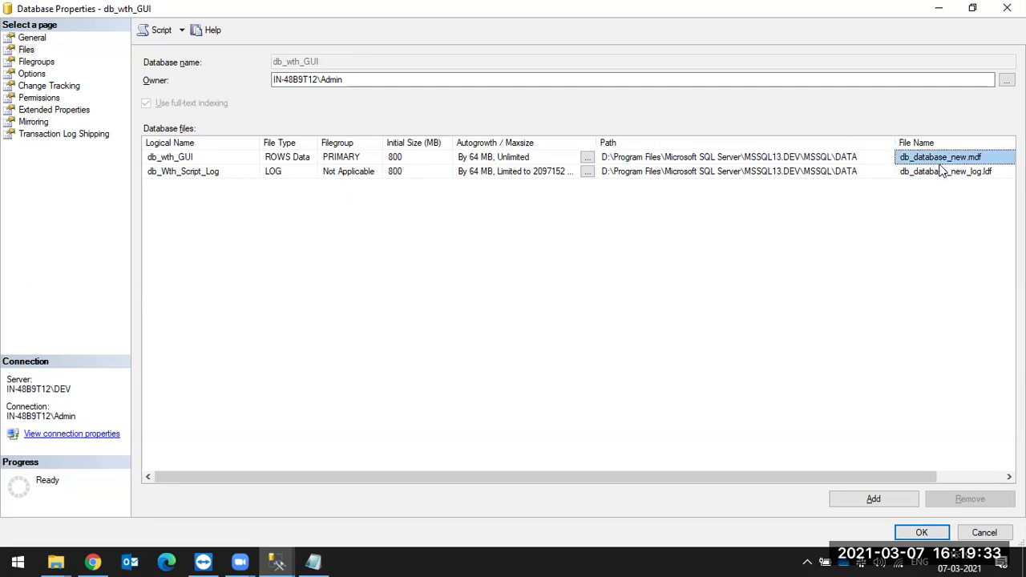
{"action": "left_click", "coordinate": [190, 157]}
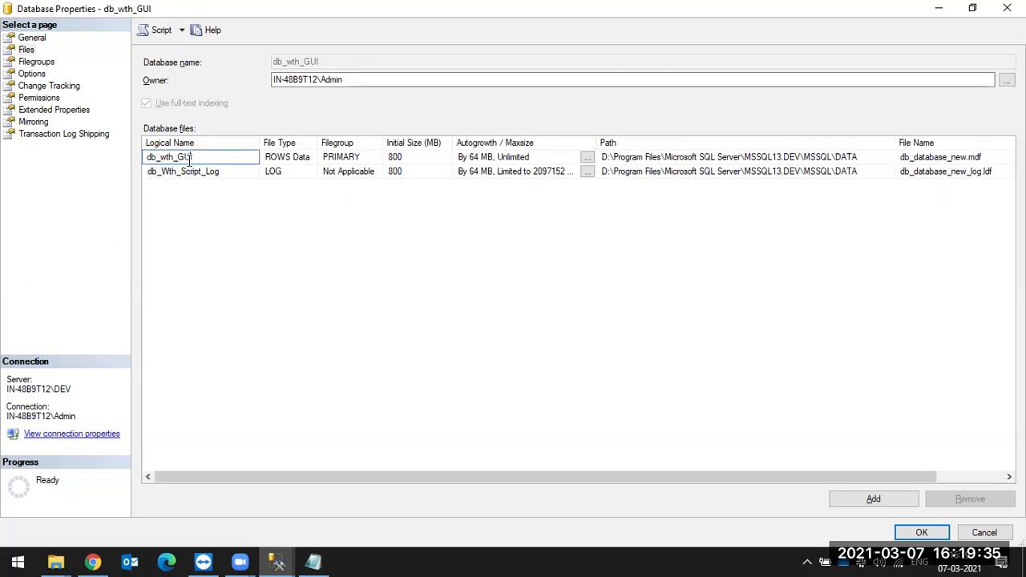
{"action": "left_click", "coordinate": [943, 161]}
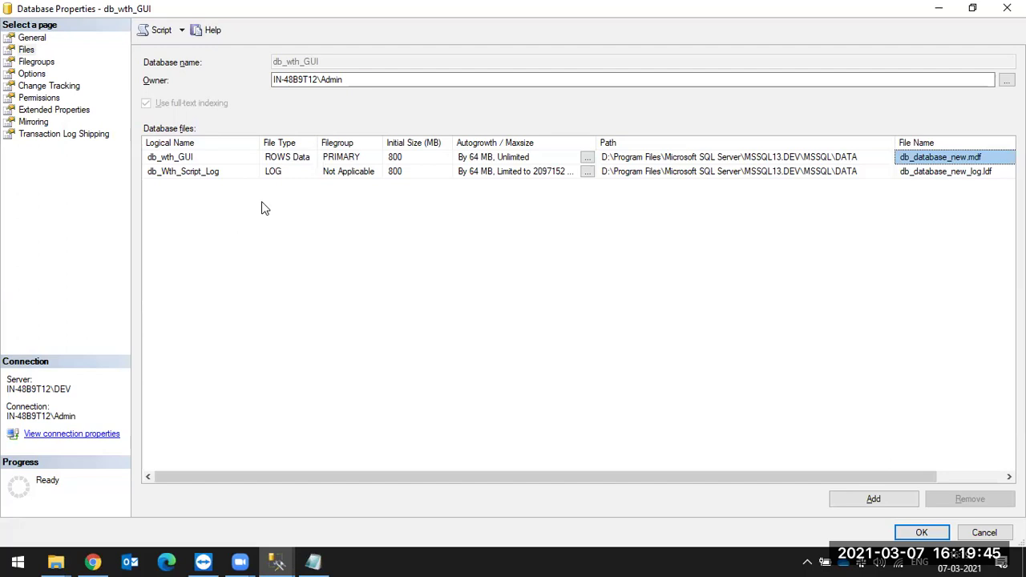
{"action": "left_click", "coordinate": [914, 536]}
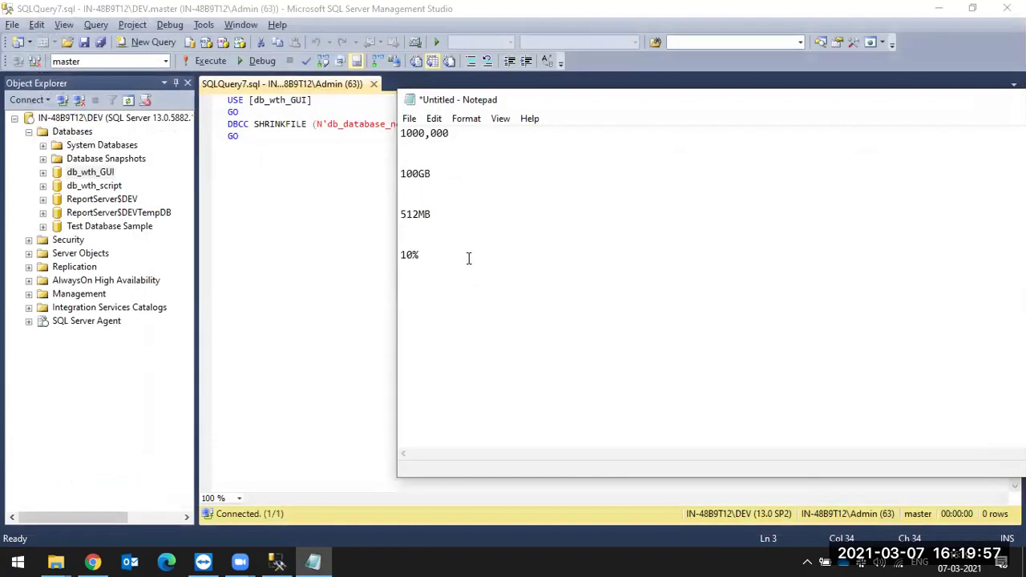
Reopen the properties of the db_wth_GUI database
{"action": "left_click", "coordinate": [109, 179]}
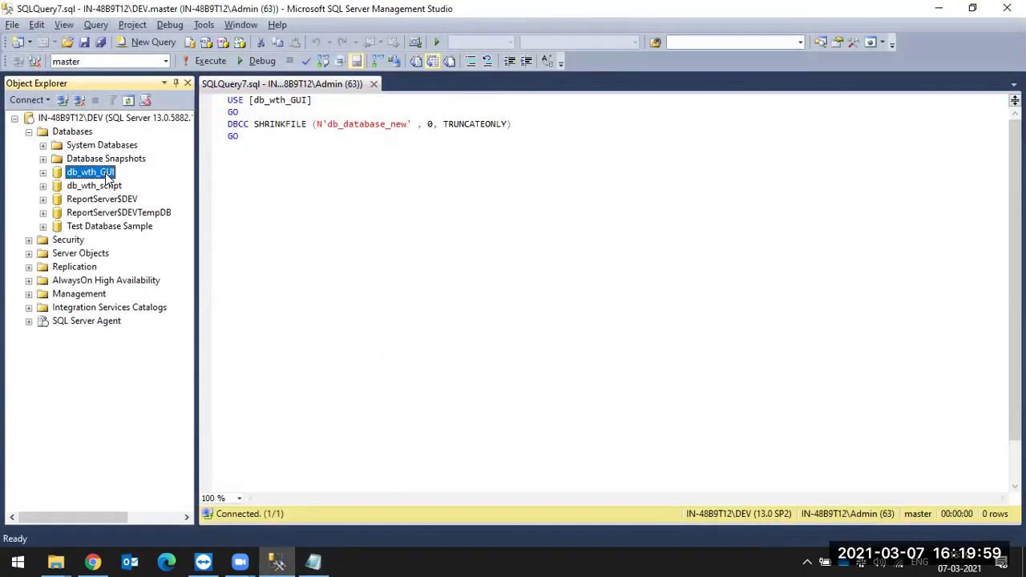
{"action": "right_click", "coordinate": [110, 179]}
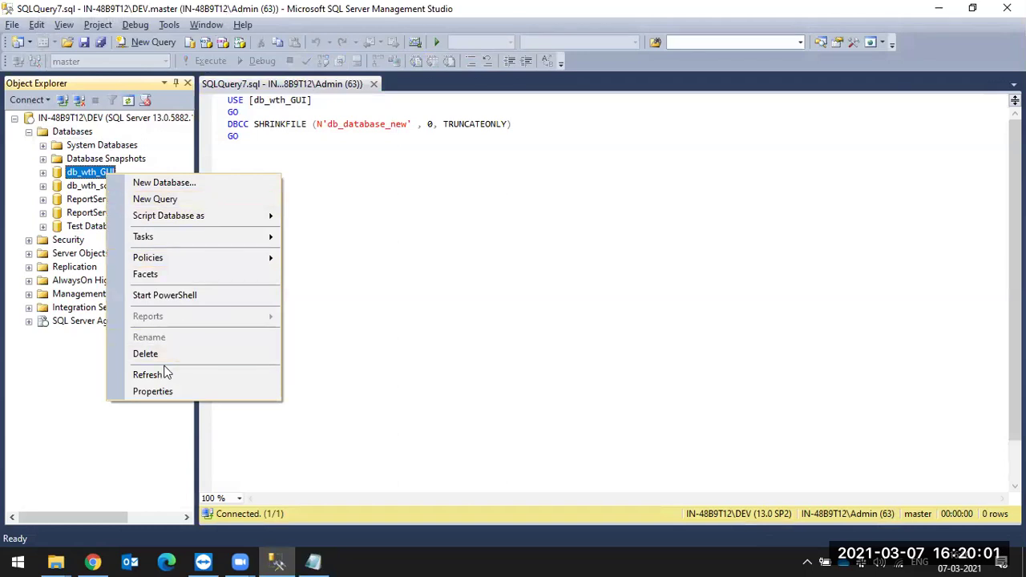
{"action": "left_click", "coordinate": [154, 393]}
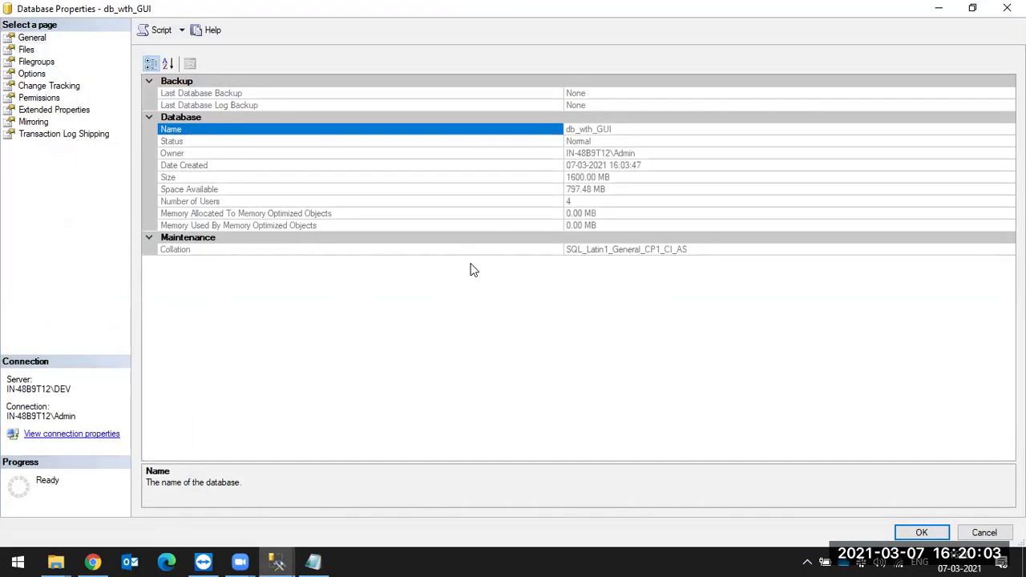
Check the size and available space of db_wth_GUI in the database's general properties
{"action": "left_click", "coordinate": [581, 177]}
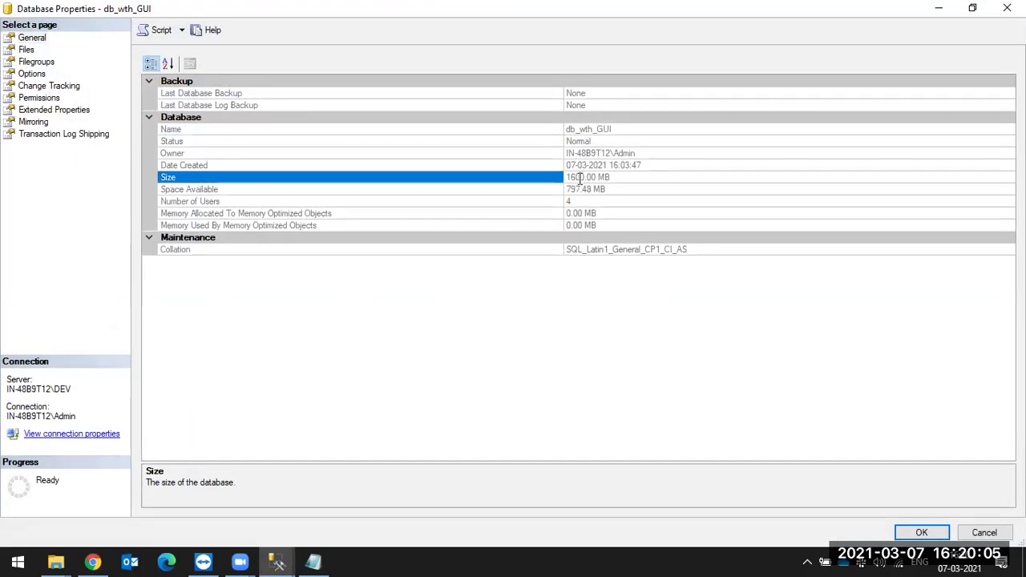
{"action": "left_click", "coordinate": [583, 178]}
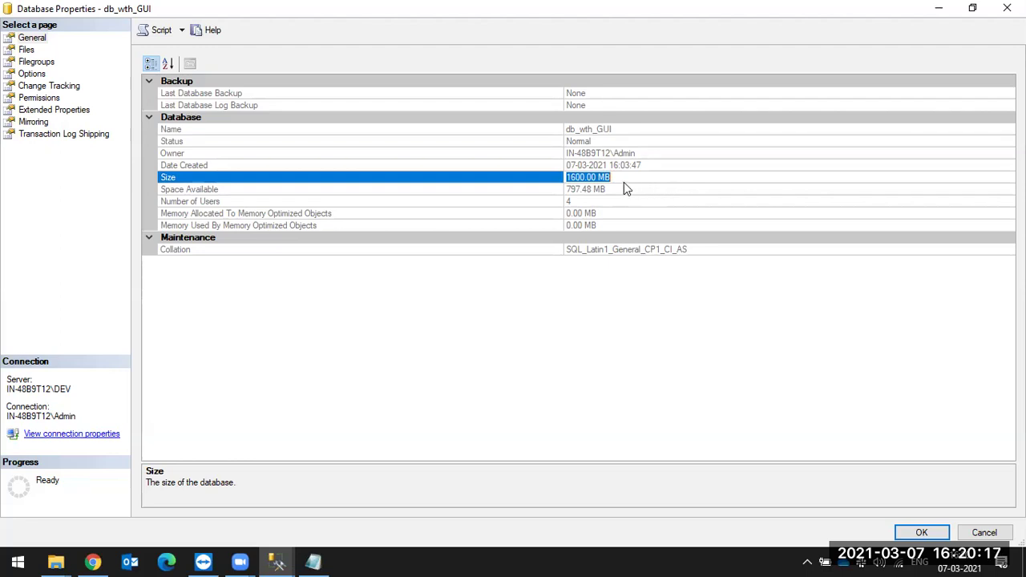
{"action": "left_click", "coordinate": [592, 189]}
{"action": "left_click", "coordinate": [592, 189]}
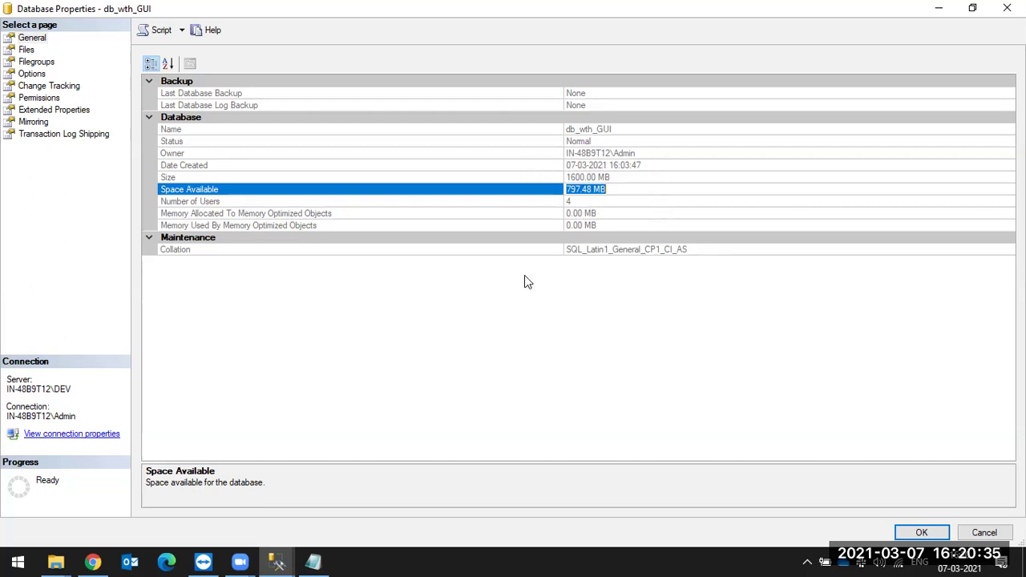
Set the initial size of both the data file and the log file to 8 MB and apply the changes
{"action": "left_click", "coordinate": [30, 51]}
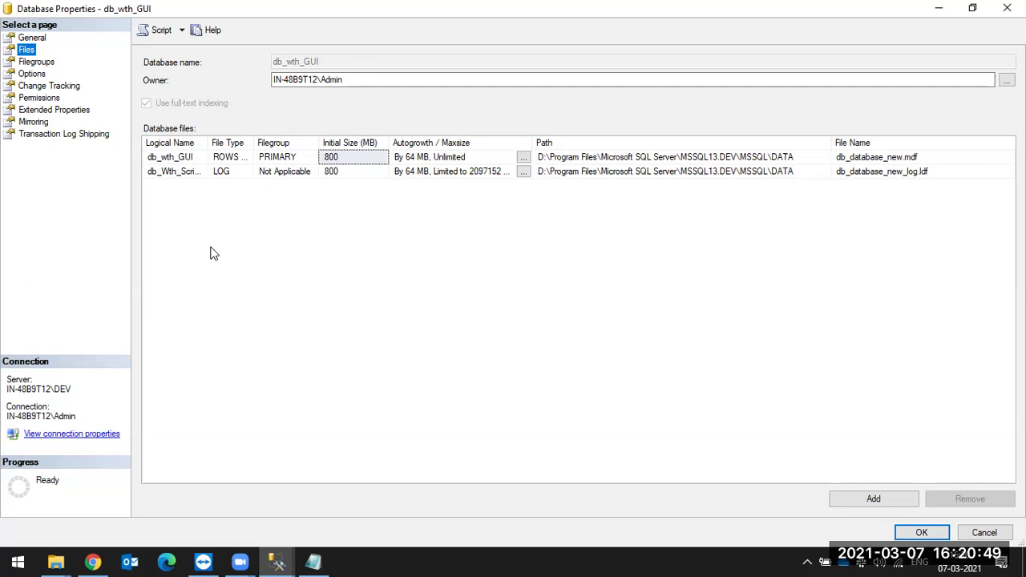
{"action": "left_click", "coordinate": [348, 167]}
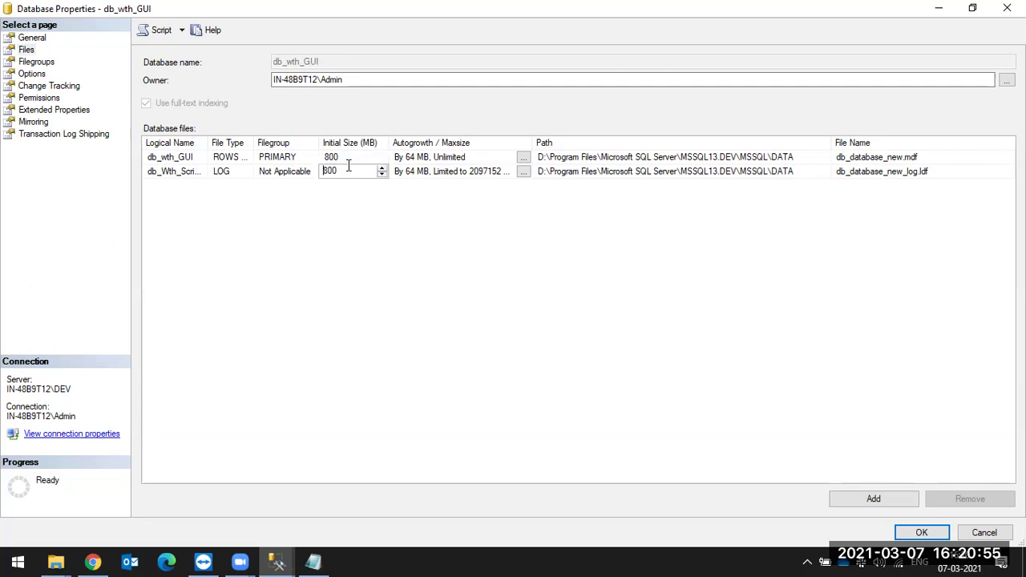
{"action": "left_click", "coordinate": [341, 157]}
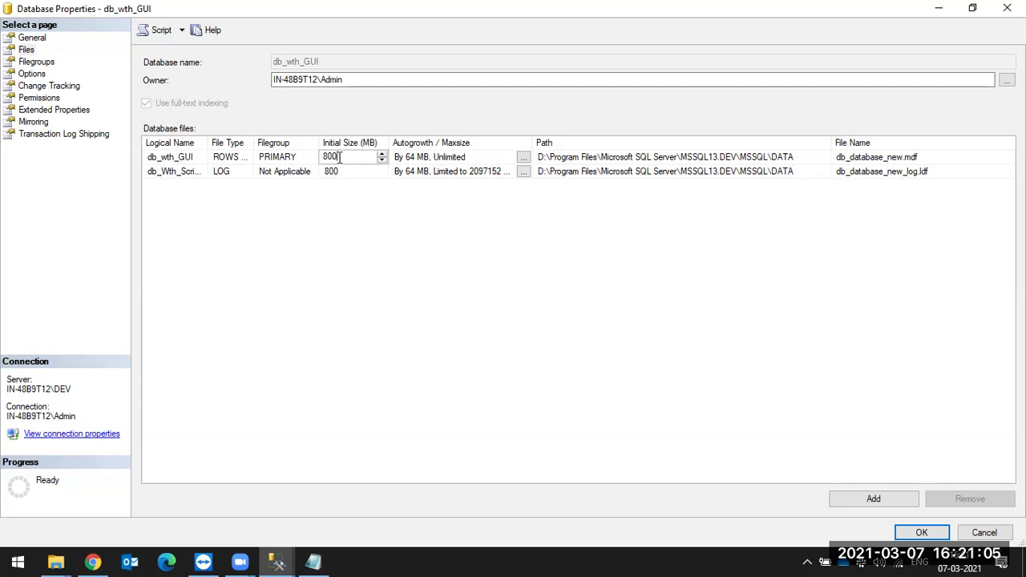
{"action": "key", "text": "BackSpace"}
{"action": "left_click", "coordinate": [342, 172]}
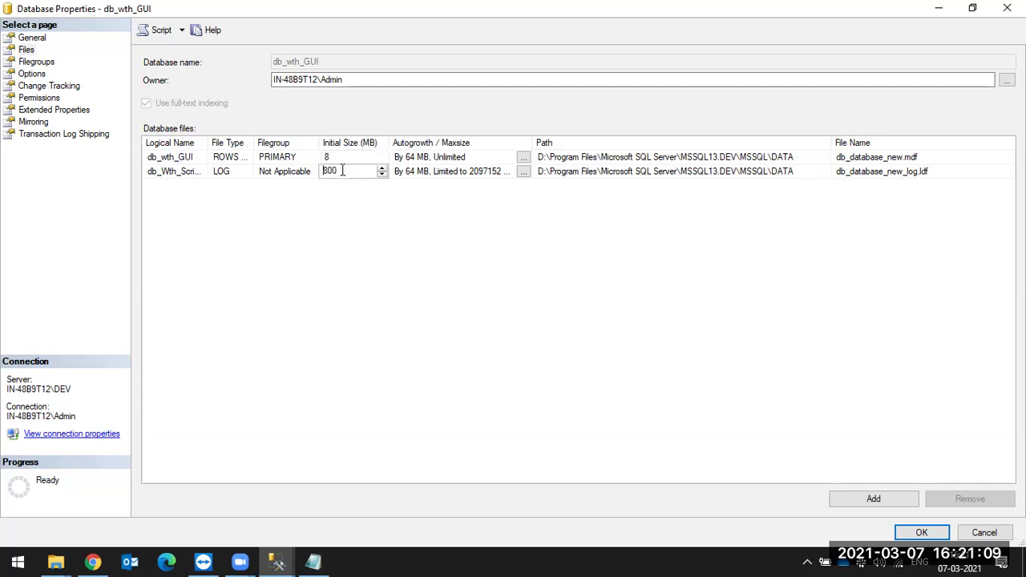
{"action": "left_click", "coordinate": [343, 171]}
{"action": "key", "text": "BackSpace"}
{"action": "key", "text": "BackSpace"}
{"action": "left_click", "coordinate": [922, 532]}
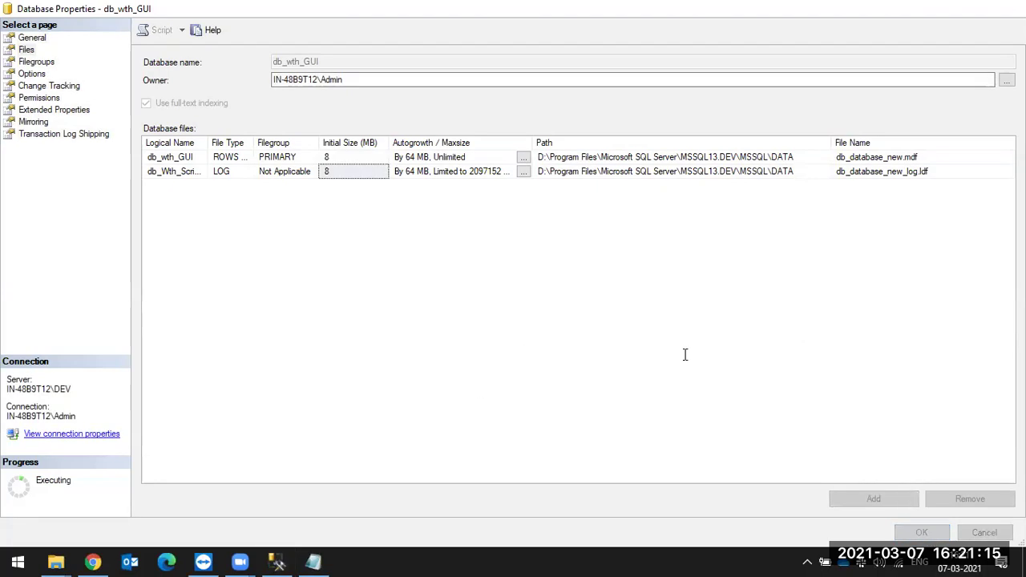
Reopen the db_wth_GUI properties, check the database's size and available space again, and close them
{"action": "right_click", "coordinate": [98, 173]}
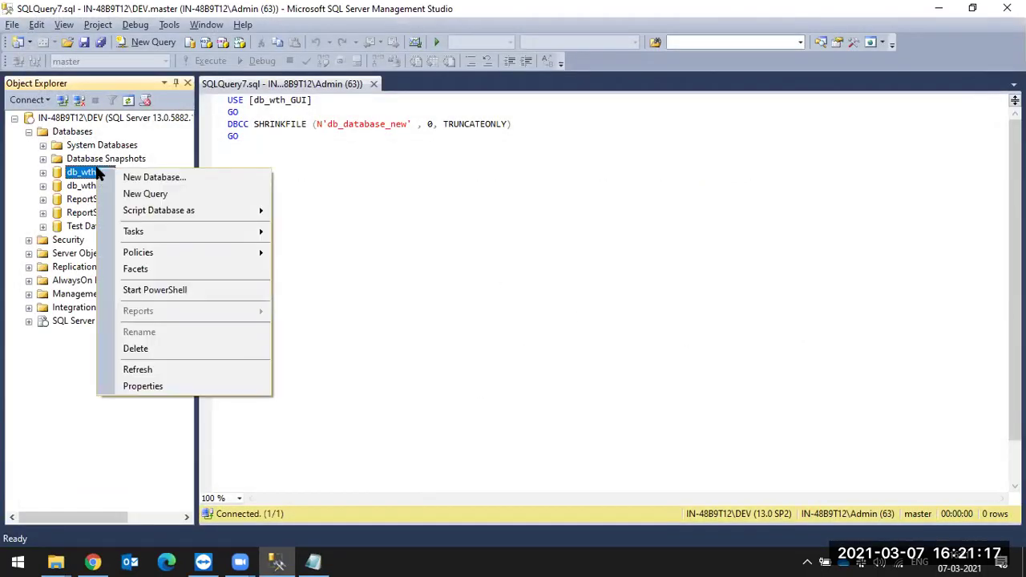
{"action": "left_click", "coordinate": [160, 386]}
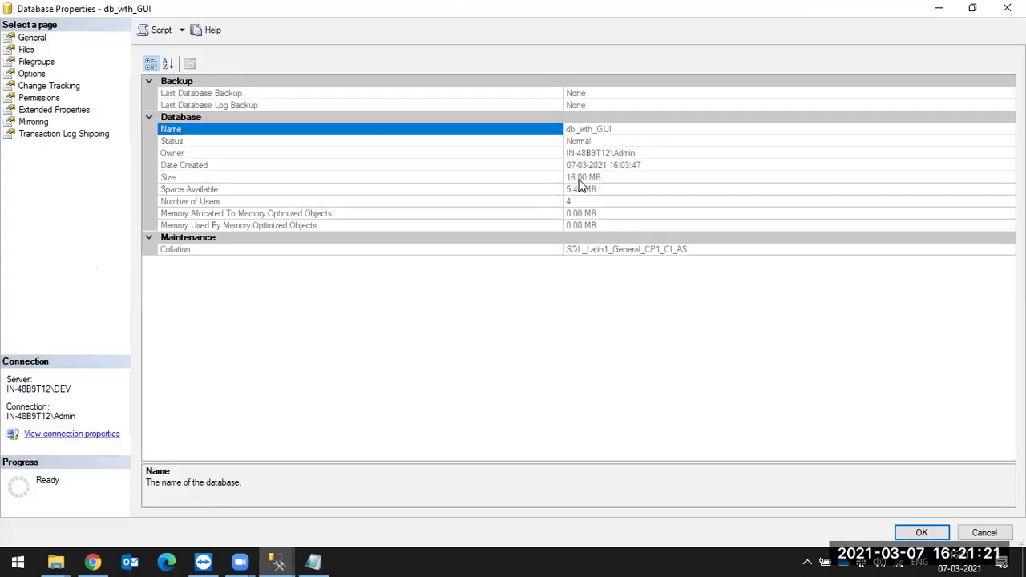
{"action": "left_click", "coordinate": [579, 177]}
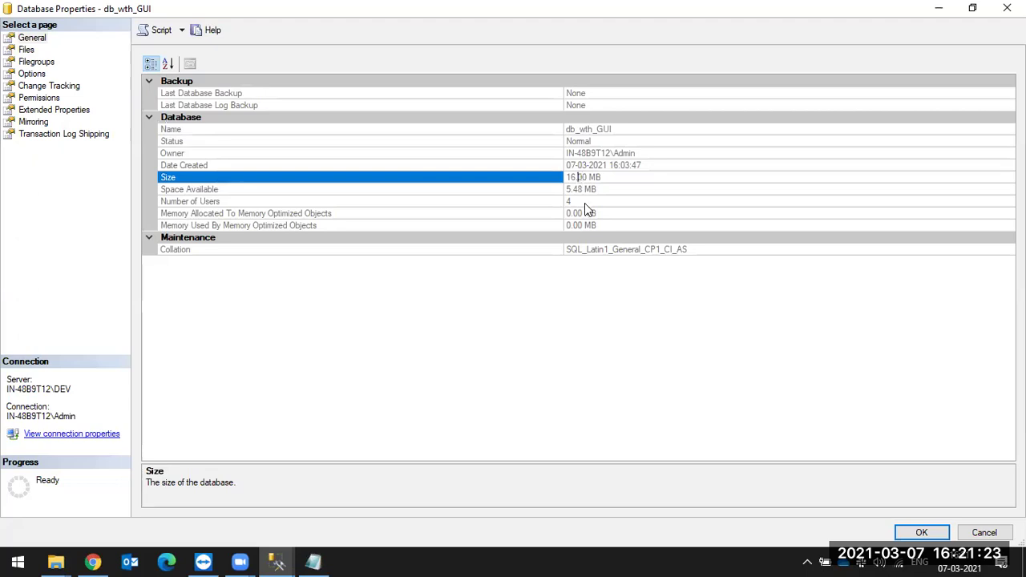
{"action": "left_click", "coordinate": [575, 189]}
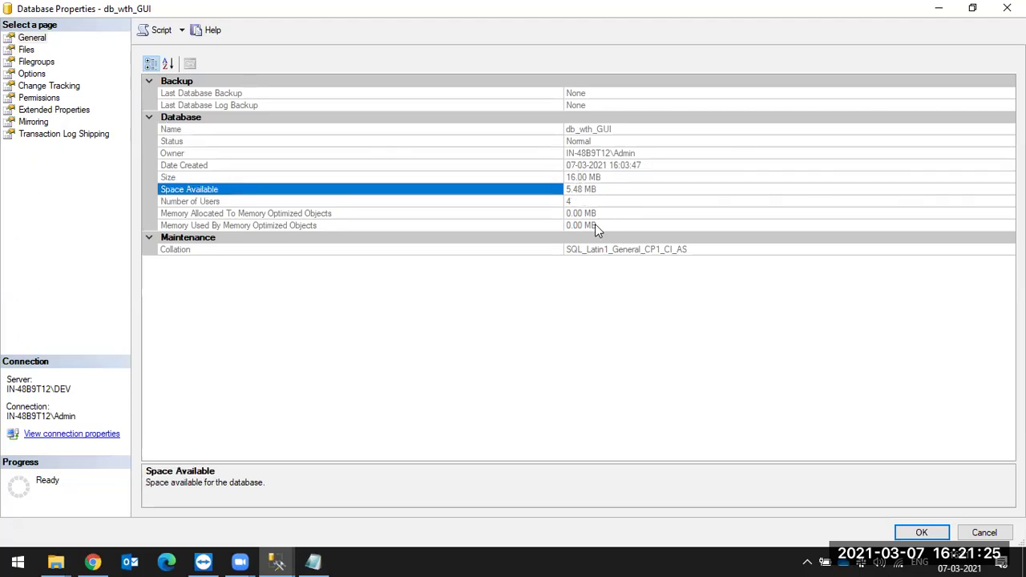
{"action": "left_click", "coordinate": [921, 533]}
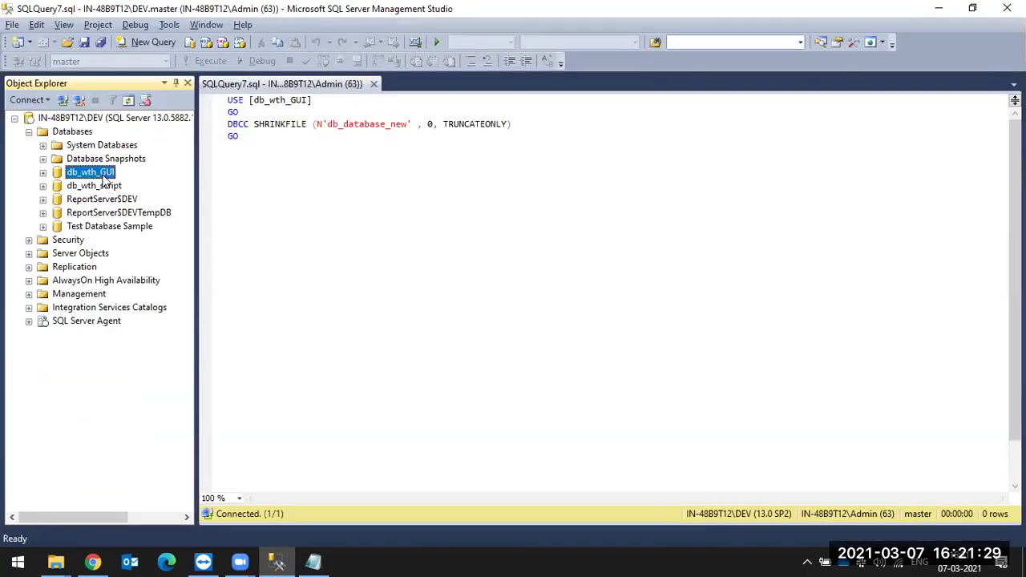
Open the Shrink File settings of db_wth_GUI, compare allocated and free space for the Data and Log files, and cancel
{"action": "right_click", "coordinate": [103, 175]}
{"action": "mouse_move", "coordinate": [189, 235]}
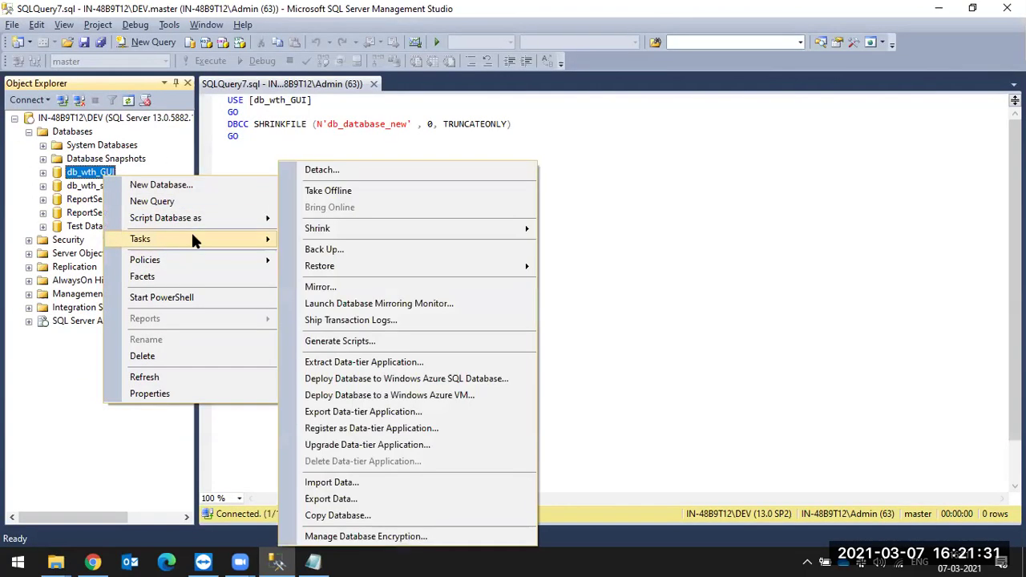
{"action": "mouse_move", "coordinate": [394, 231]}
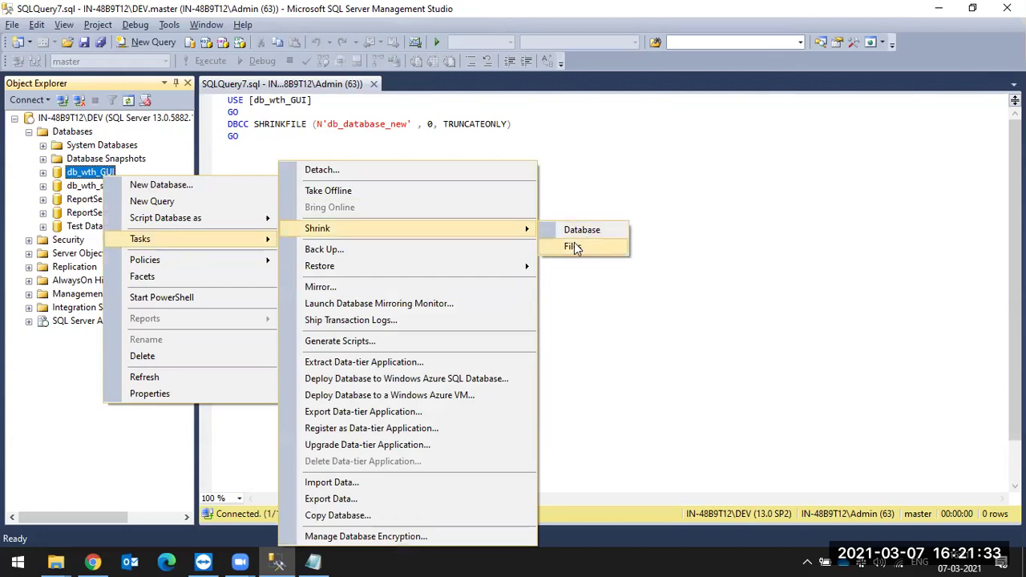
{"action": "left_click", "coordinate": [574, 243]}
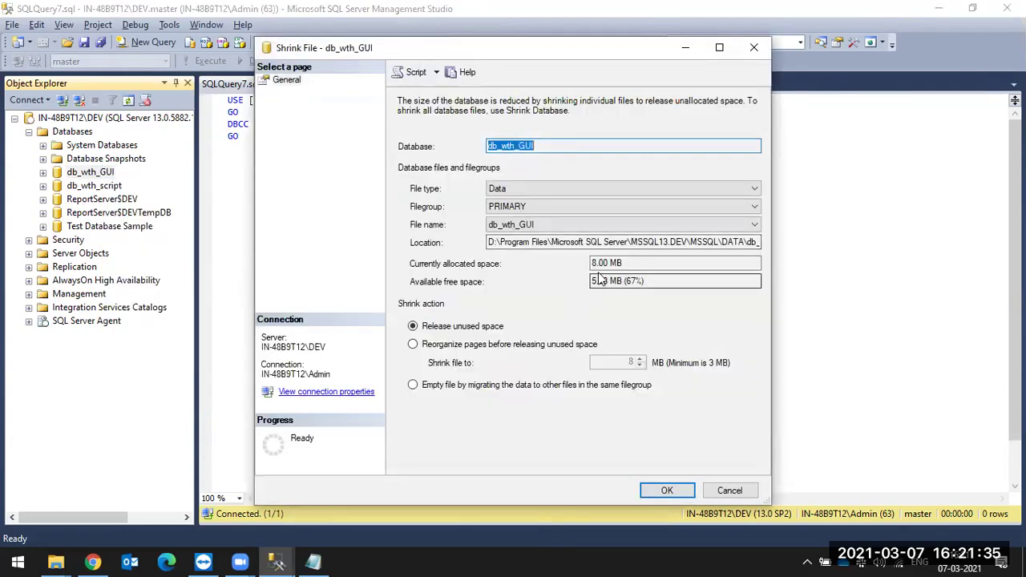
{"action": "left_click", "coordinate": [520, 190]}
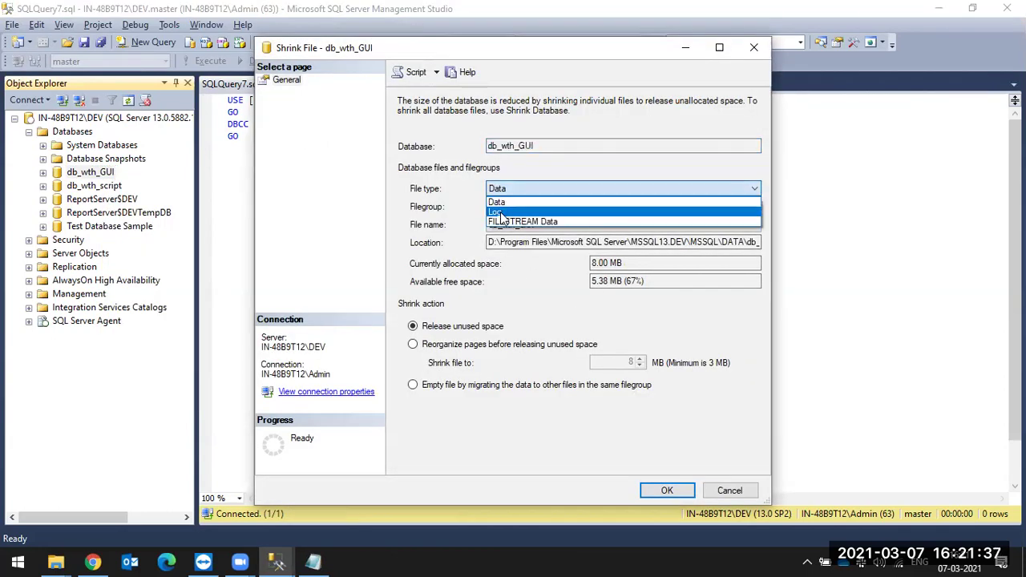
{"action": "left_click", "coordinate": [505, 208]}
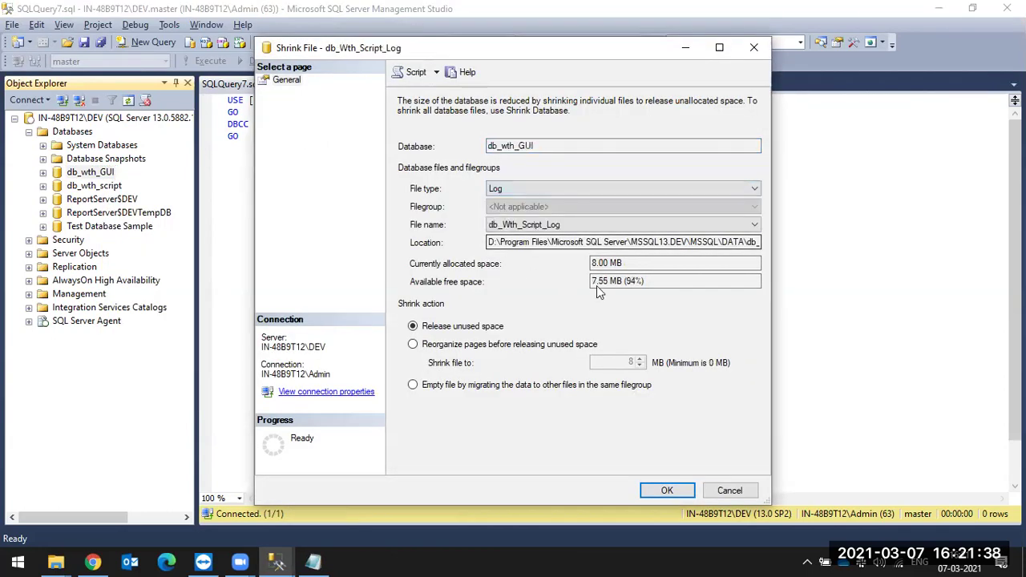
{"action": "left_click", "coordinate": [730, 490]}
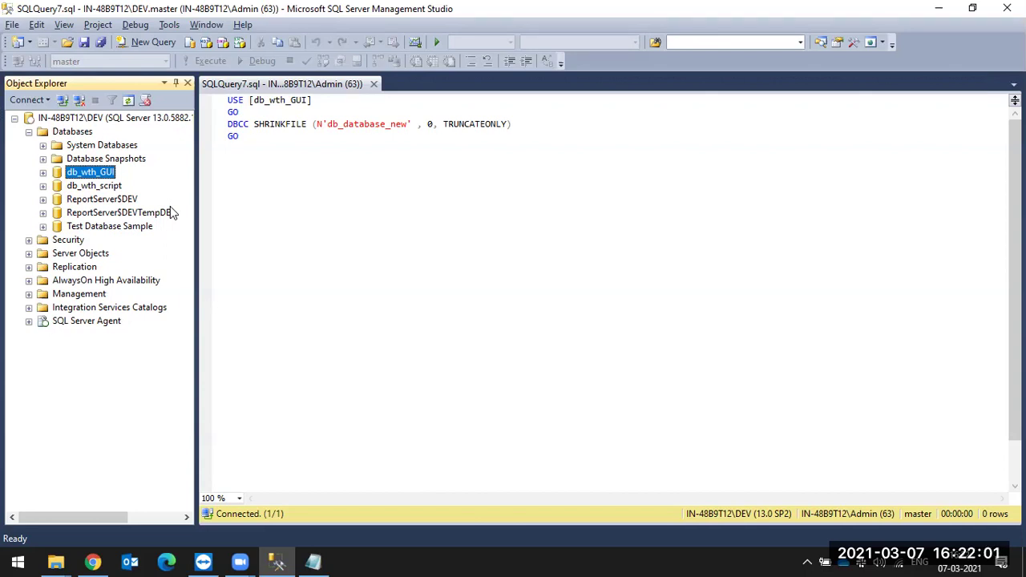
Open the Files page of the db_wth_GUI database properties and look over the log file's path
{"action": "right_click", "coordinate": [80, 179]}
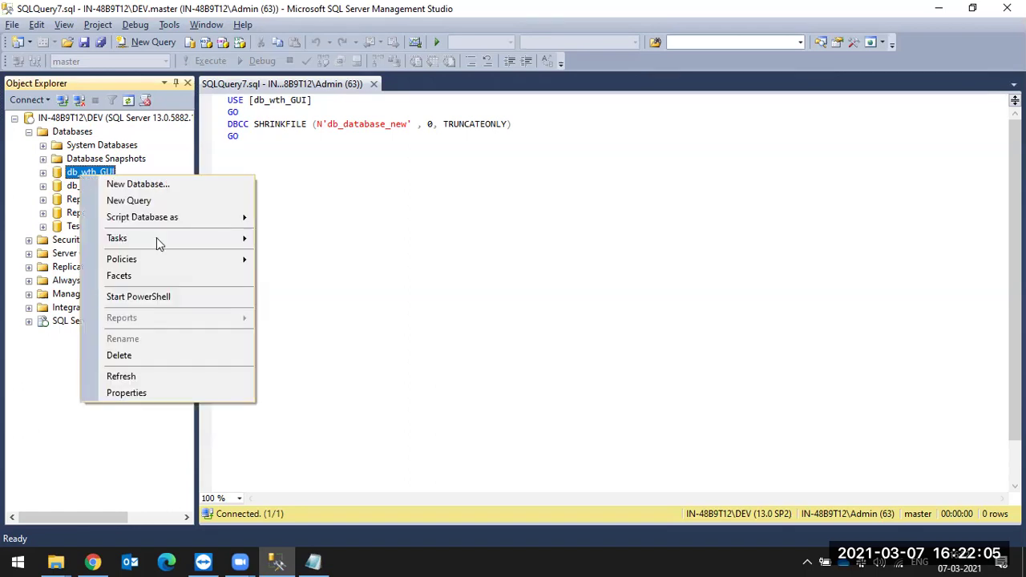
{"action": "left_click", "coordinate": [177, 395]}
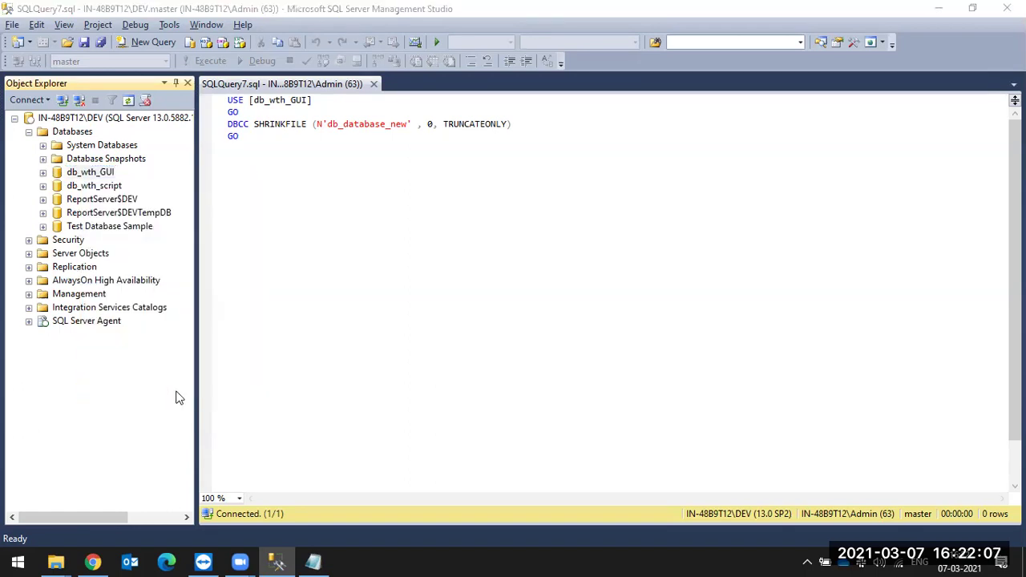
{"action": "left_click", "coordinate": [36, 51]}
{"action": "key", "text": "Tab"}
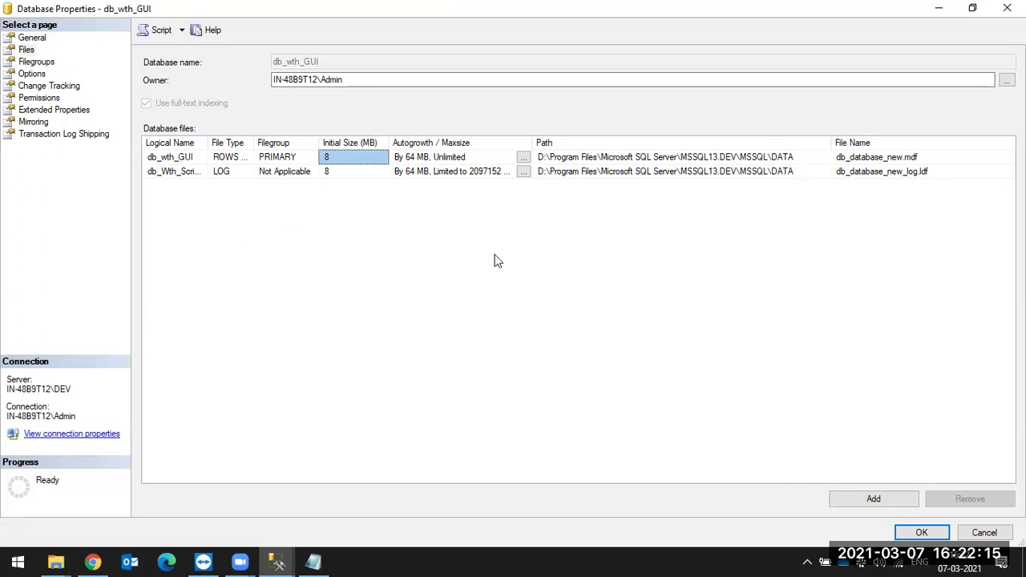
{"action": "left_click", "coordinate": [578, 172]}
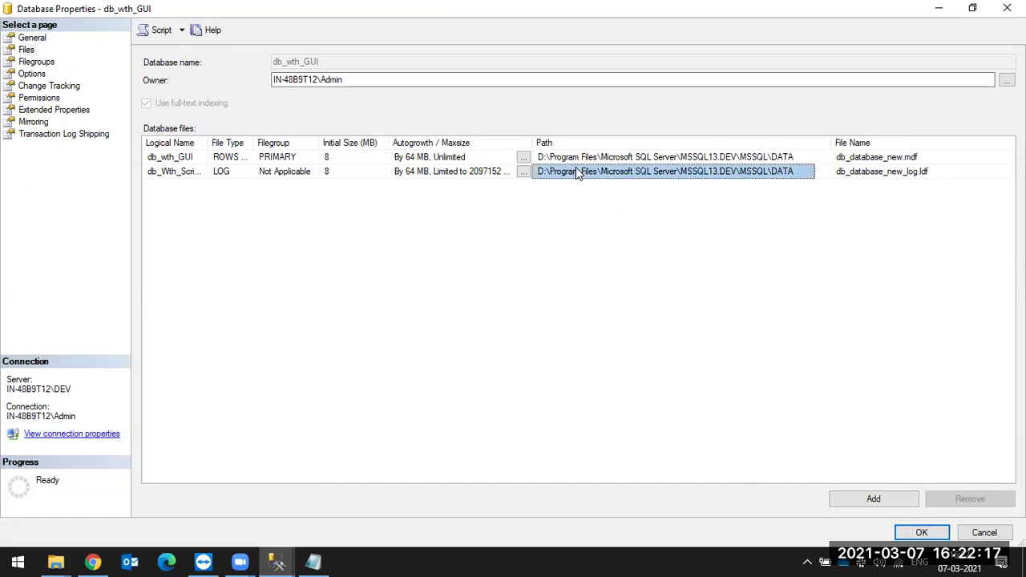
Disable autogrowth for the db_wth_GUI primary data file and accept the setting
{"action": "left_click", "coordinate": [522, 158]}
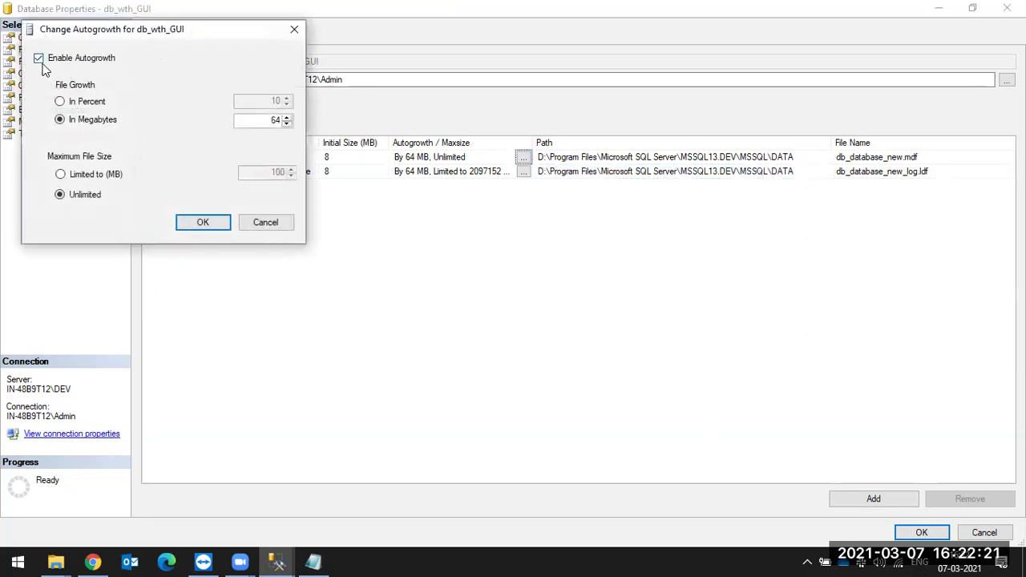
{"action": "left_click", "coordinate": [38, 59]}
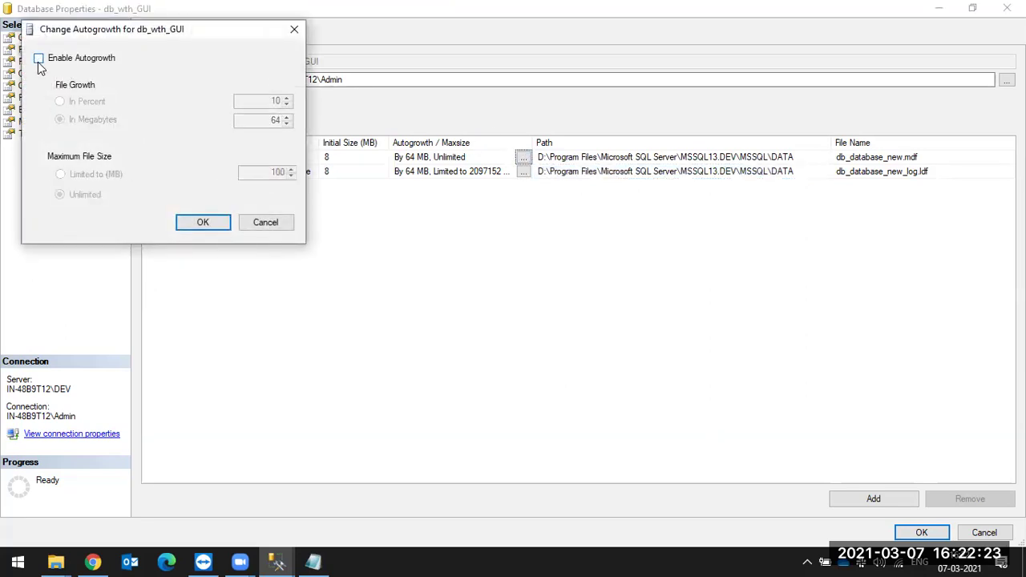
{"action": "left_click", "coordinate": [38, 60]}
{"action": "left_click", "coordinate": [37, 60]}
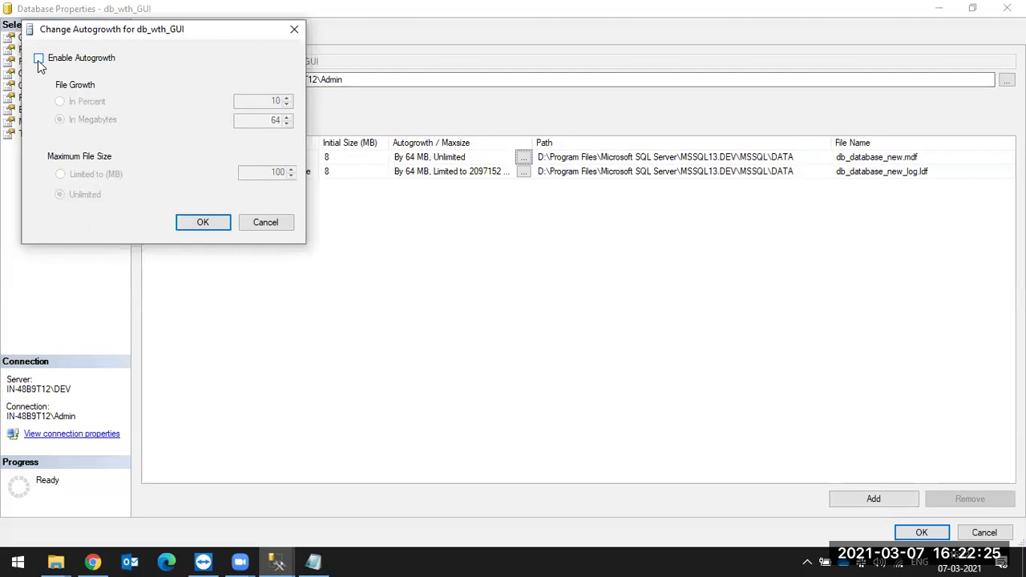
{"action": "left_click", "coordinate": [189, 230]}
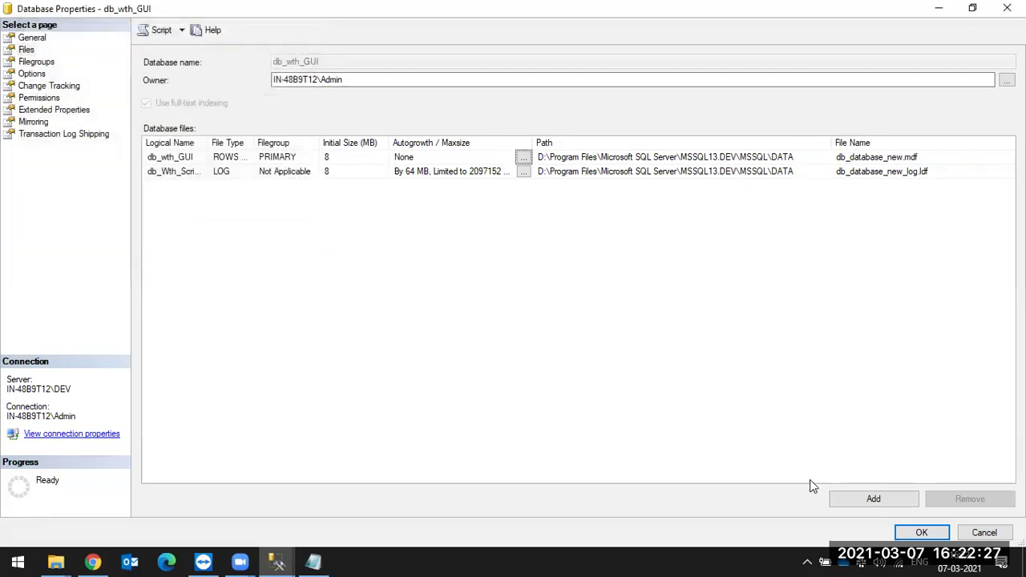
Add two new file entries to the database and give the first one the logical name db_sec
{"action": "left_click", "coordinate": [838, 499]}
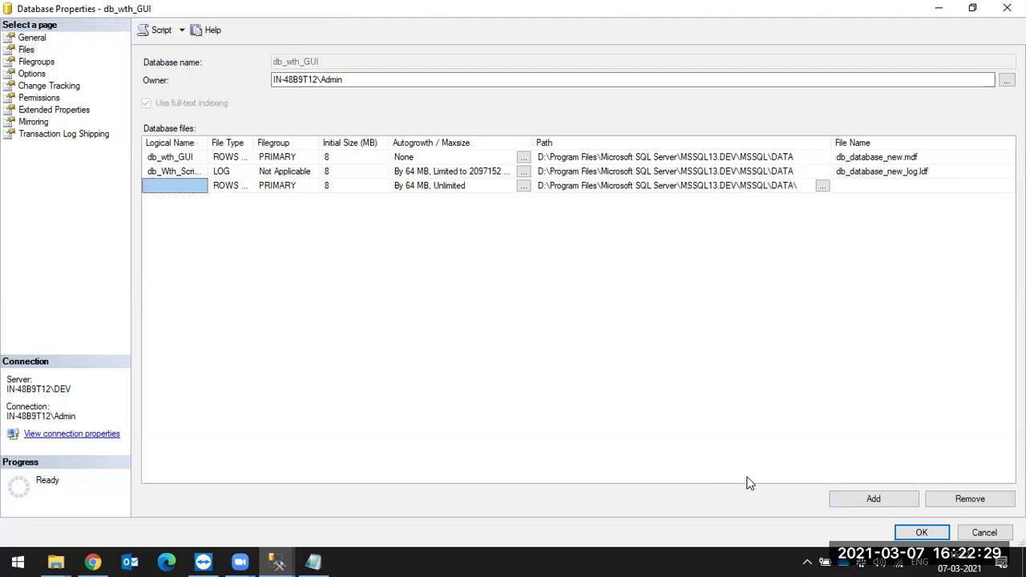
{"action": "left_click", "coordinate": [853, 498]}
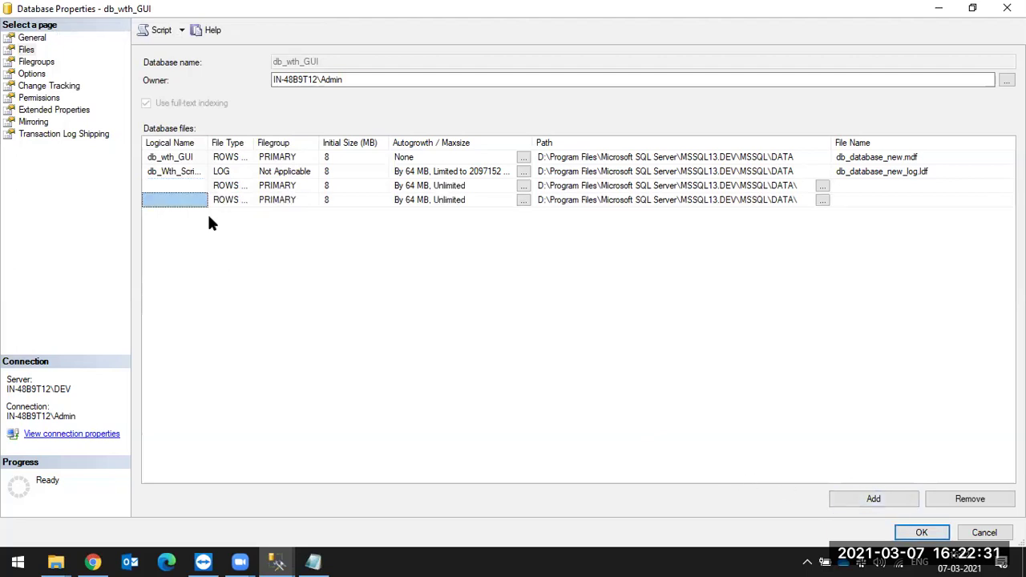
{"action": "left_click", "coordinate": [183, 173]}
{"action": "left_click", "coordinate": [178, 188]}
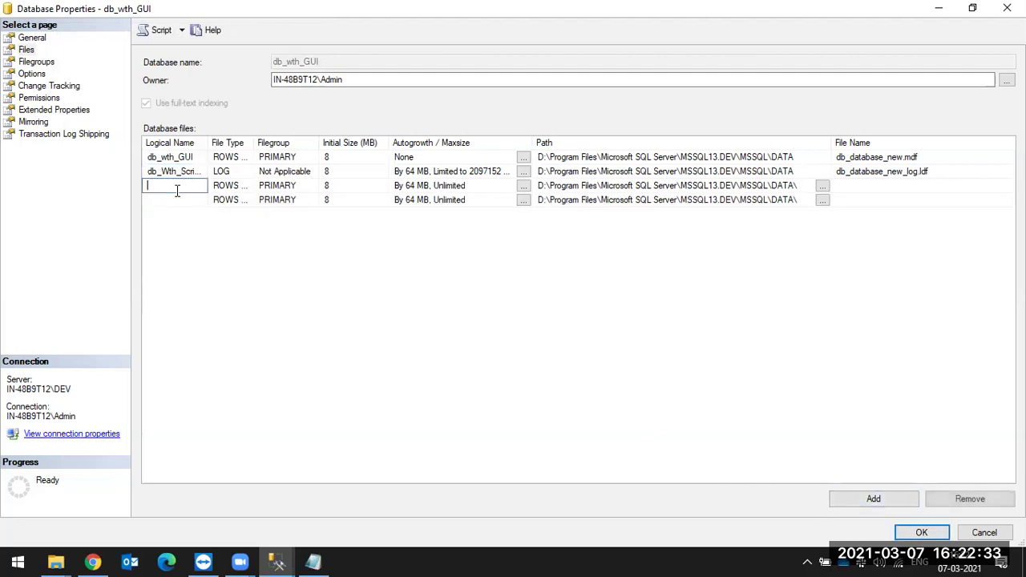
{"action": "type", "text": "db_"}
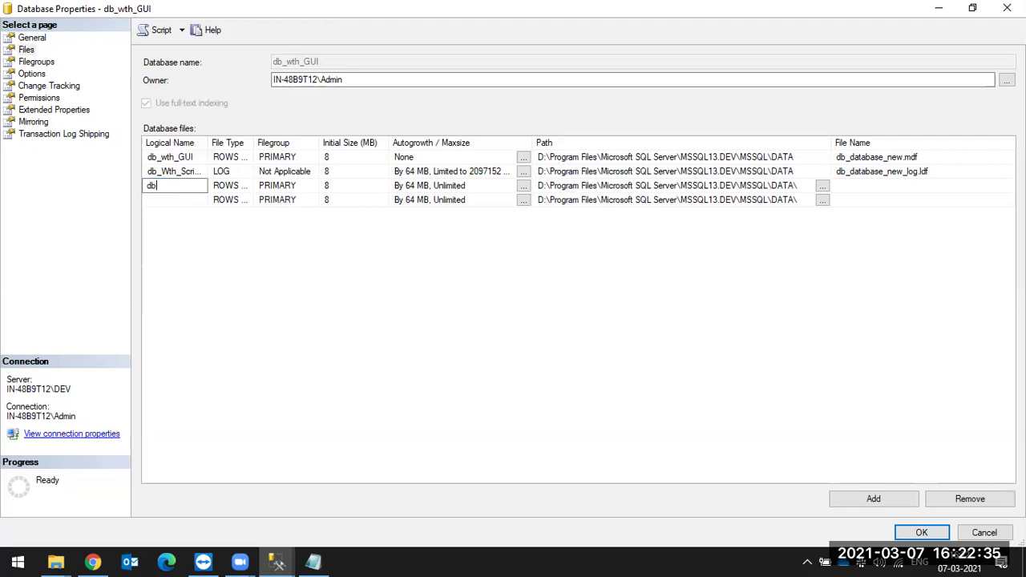
{"action": "type", "text": "sec"}
Review the filegroup choices, initial size and autogrowth setting of the db_sec file, keeping it in the PRIMARY filegroup
{"action": "left_click", "coordinate": [305, 190]}
{"action": "left_click", "coordinate": [313, 187]}
{"action": "left_click", "coordinate": [314, 188]}
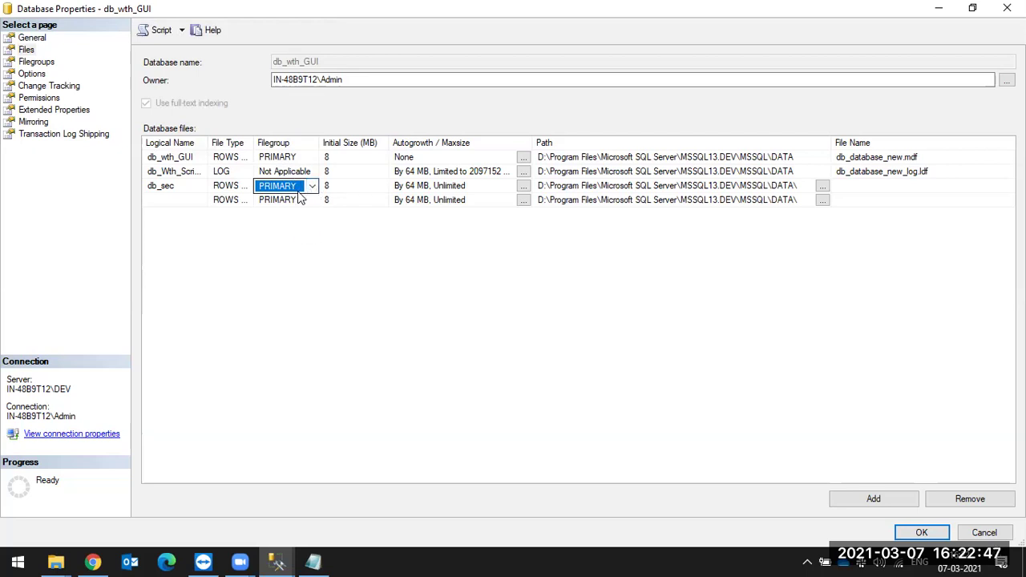
{"action": "left_click", "coordinate": [327, 282]}
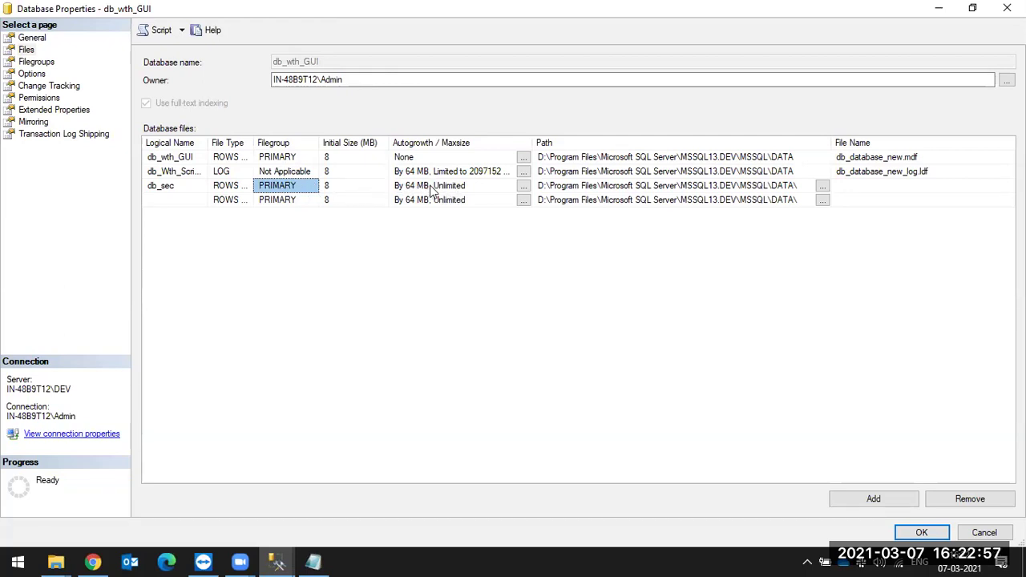
{"action": "left_click", "coordinate": [357, 189]}
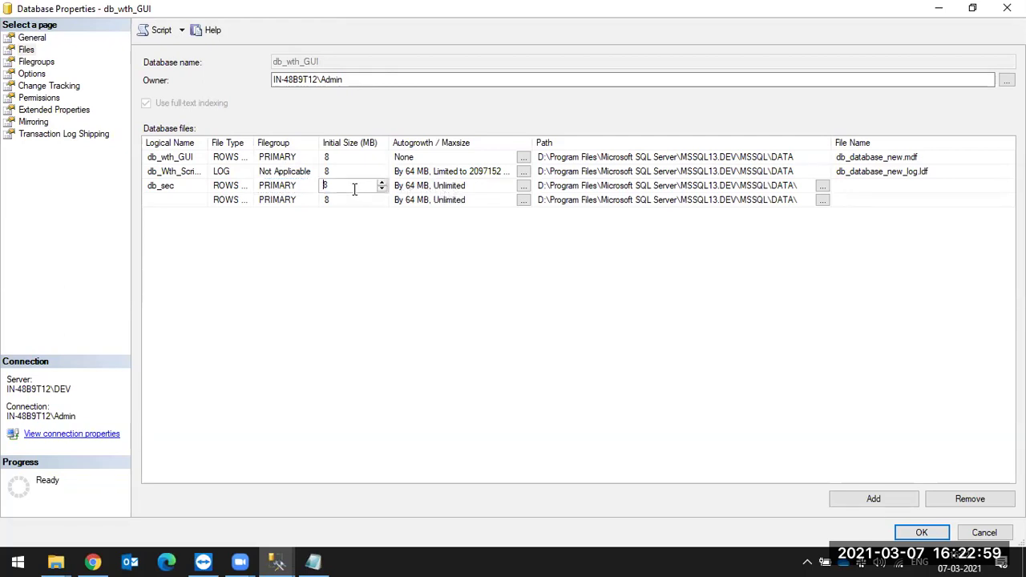
{"action": "left_click", "coordinate": [419, 191]}
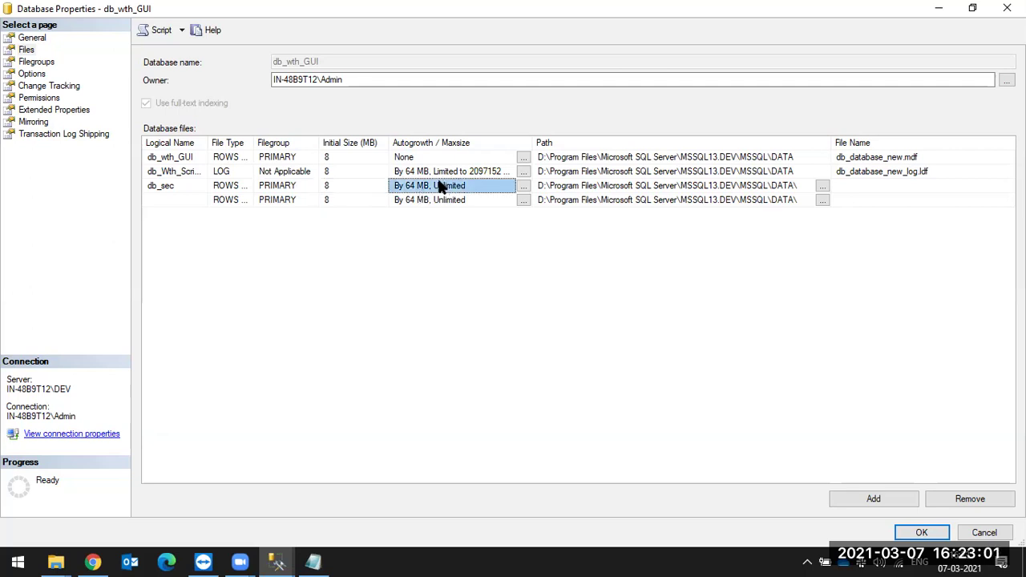
Name the second new database file db_logse and set its file type to LOG
{"action": "left_click", "coordinate": [179, 203]}
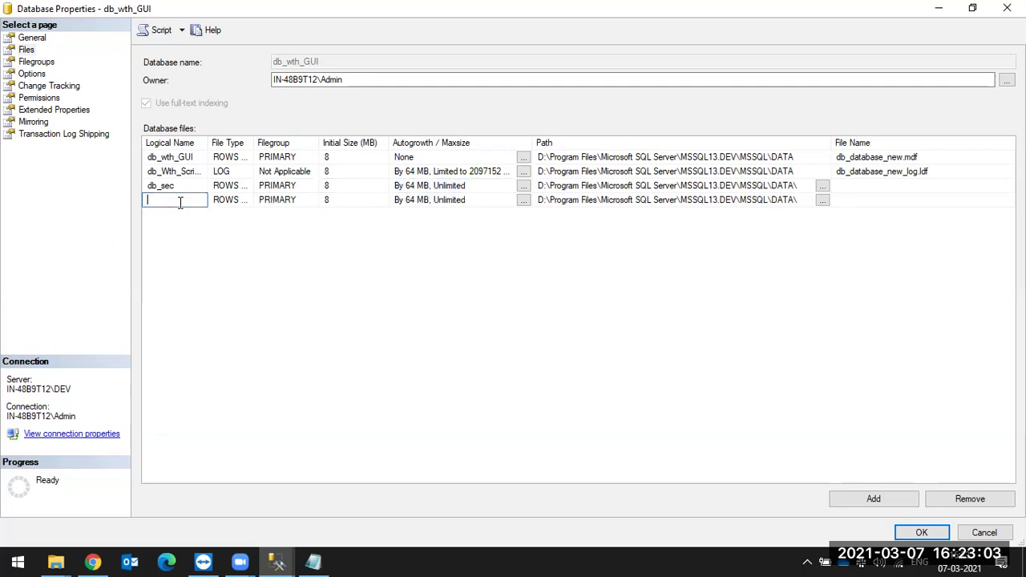
{"action": "type", "text": "db_lo"}
{"action": "left_click", "coordinate": [271, 202]}
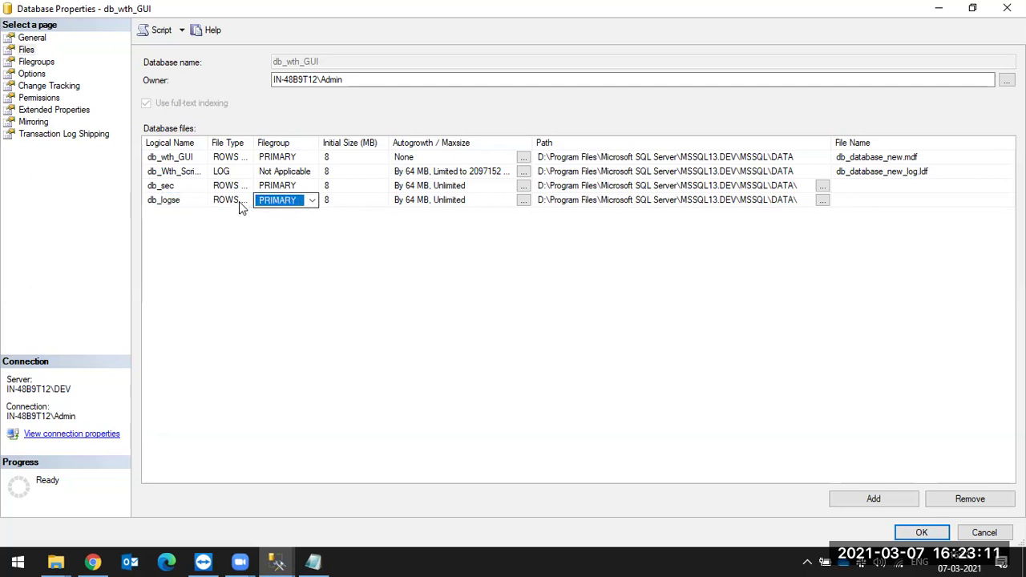
{"action": "left_click", "coordinate": [239, 201]}
{"action": "left_click", "coordinate": [247, 201]}
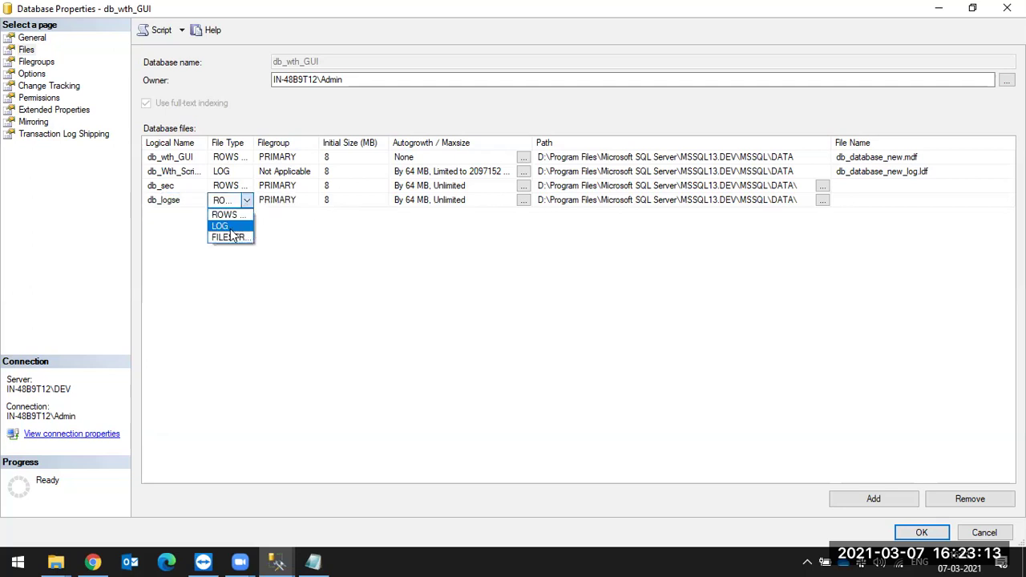
{"action": "left_click", "coordinate": [229, 226]}
Review the filegroup options and initial size of the db_logse file
{"action": "left_click", "coordinate": [292, 202]}
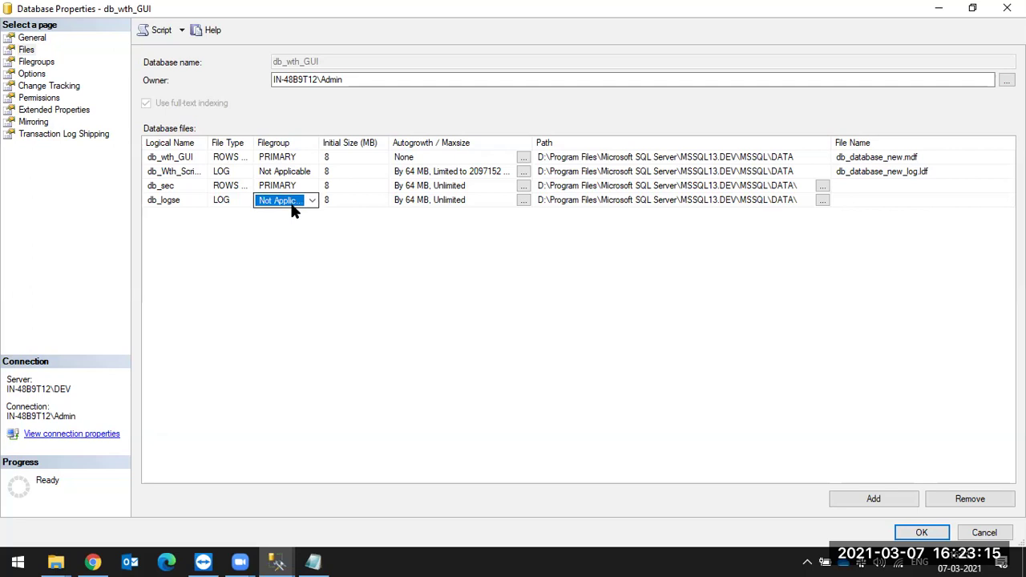
{"action": "left_click", "coordinate": [312, 201]}
{"action": "left_click", "coordinate": [312, 200]}
{"action": "left_click", "coordinate": [360, 202]}
Disable autogrowth for the existing log file db_Wth_Script_Log and accept the setting
{"action": "left_click", "coordinate": [522, 171]}
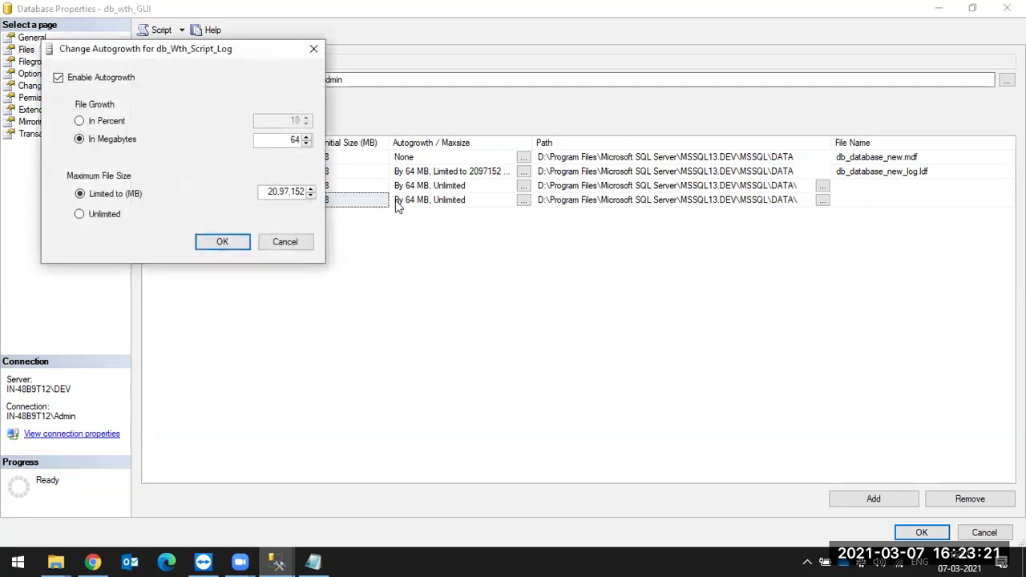
{"action": "left_click", "coordinate": [58, 77]}
{"action": "left_click", "coordinate": [220, 244]}
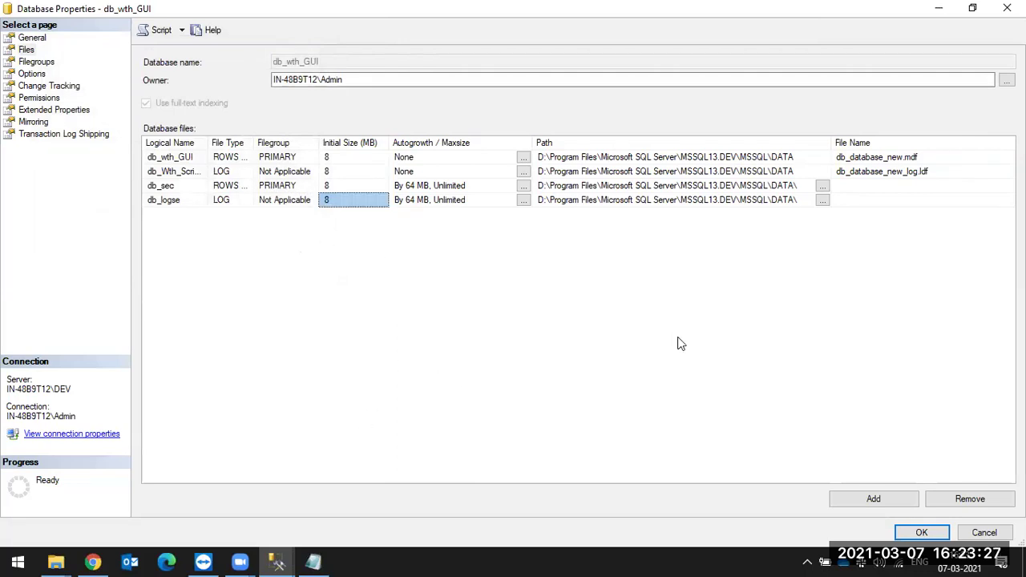
Check the file name entry of db_sec and the Files page of the db_wth_GUI properties
{"action": "left_click", "coordinate": [878, 188]}
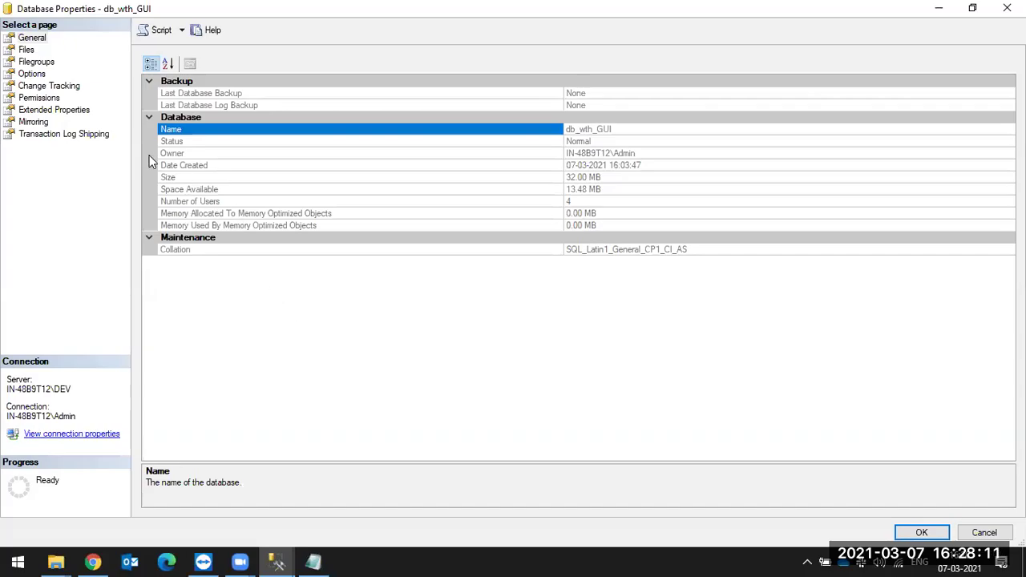
{"action": "left_click", "coordinate": [30, 50]}
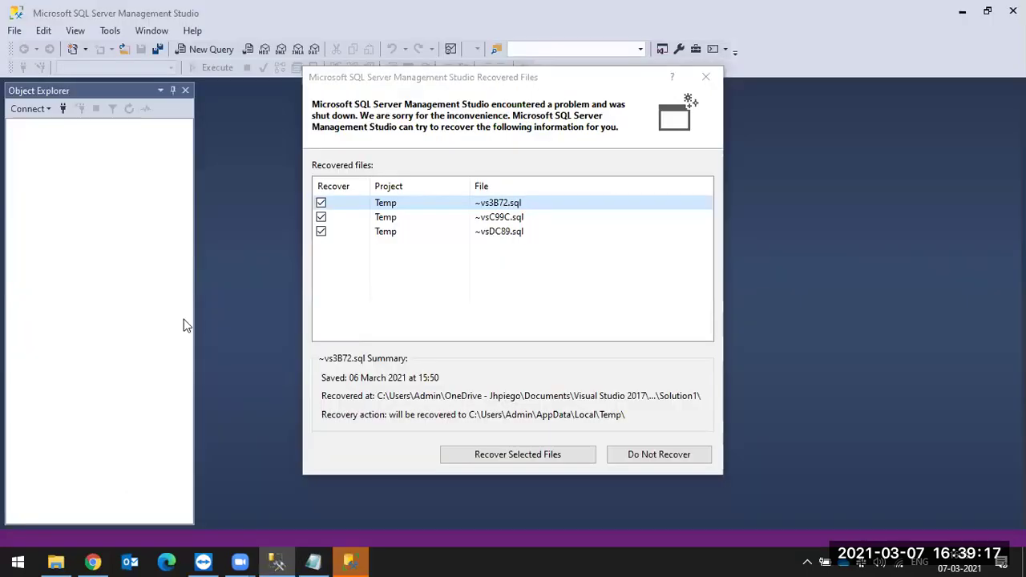
Recover the selected query files, connect to the suggested database engine, and inspect its Databases folder
{"action": "left_click", "coordinate": [528, 451]}
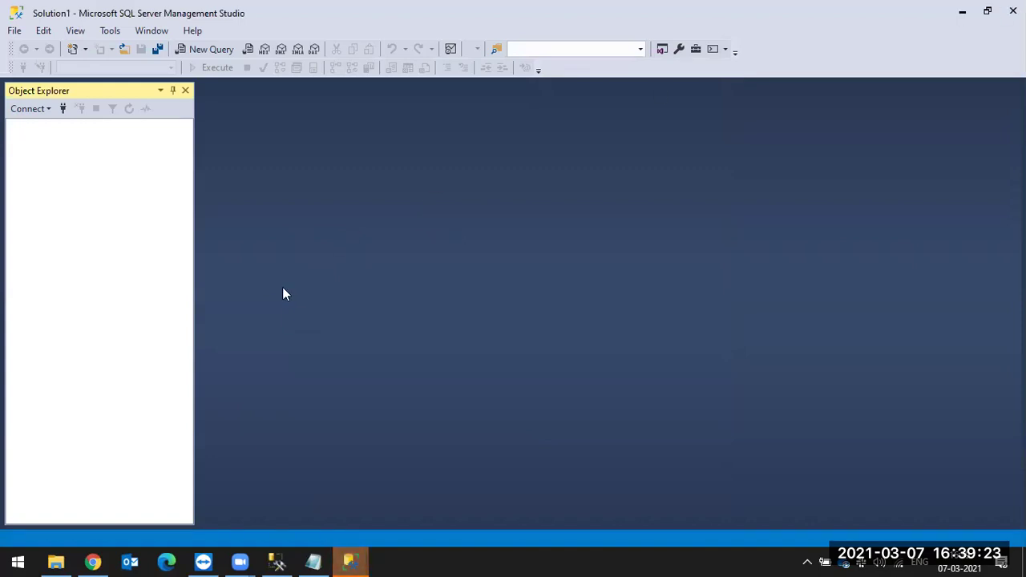
{"action": "mouse_move", "coordinate": [350, 561]}
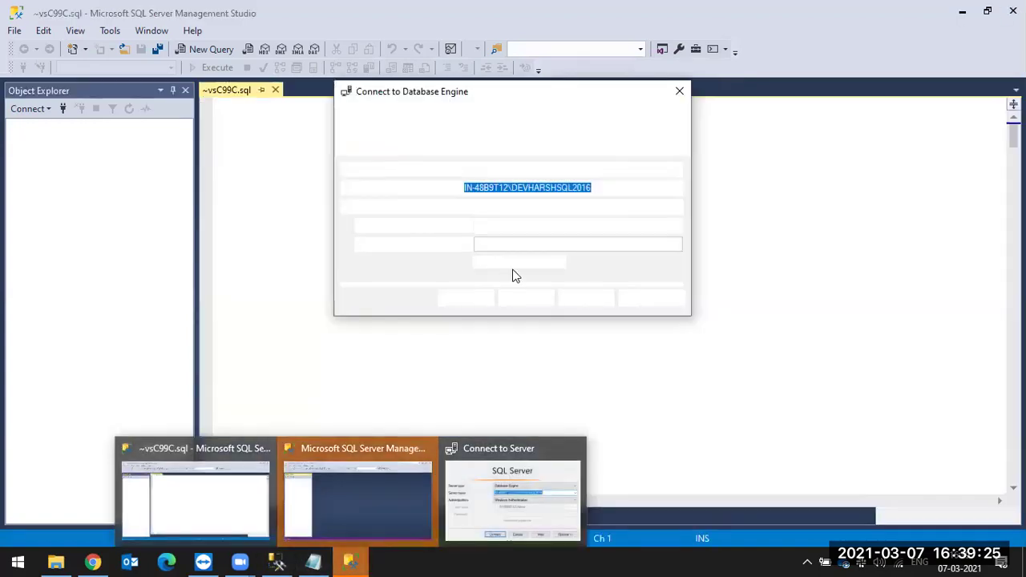
{"action": "left_click", "coordinate": [465, 299]}
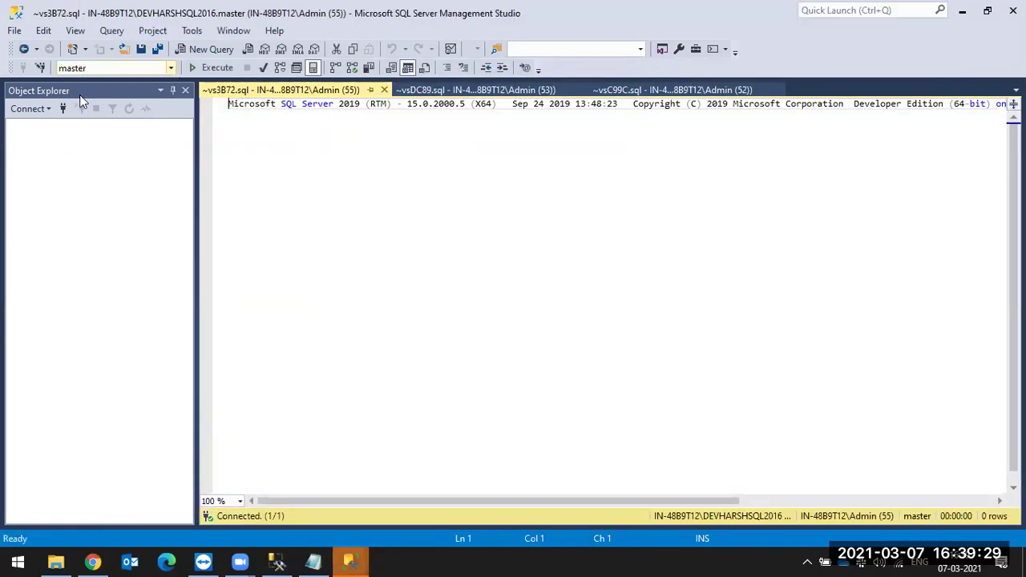
{"action": "left_click", "coordinate": [465, 298]}
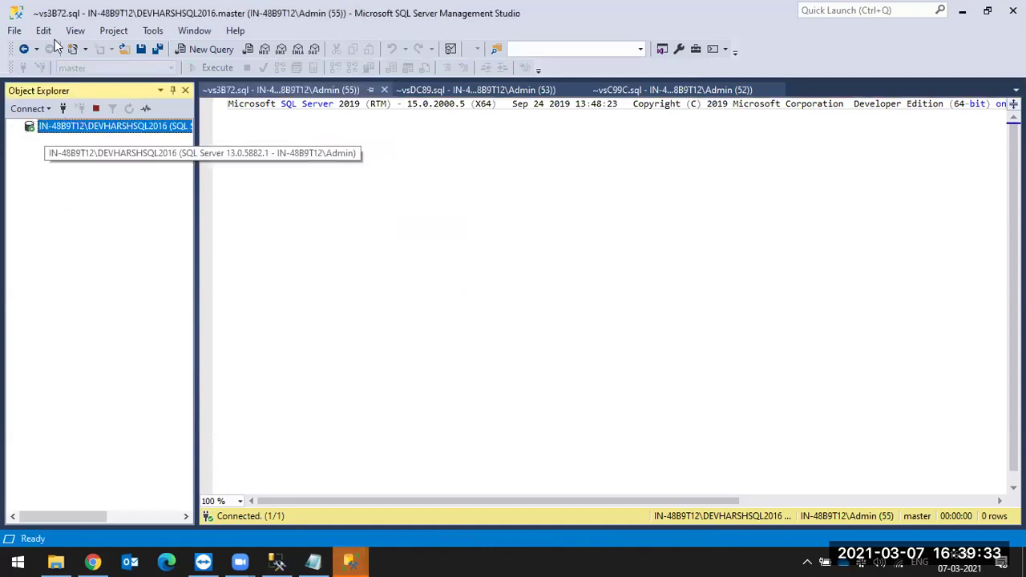
{"action": "left_click", "coordinate": [30, 140]}
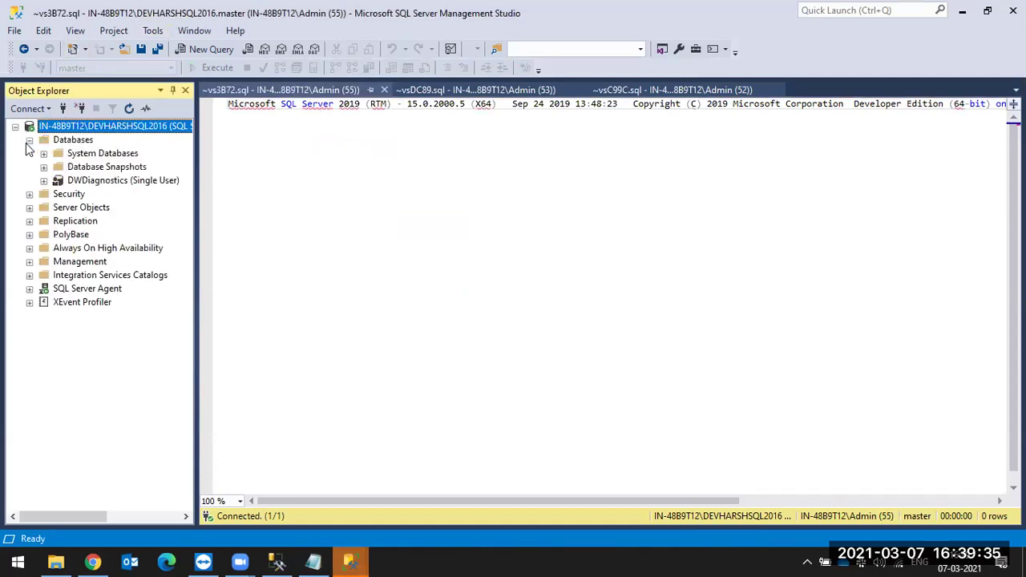
{"action": "left_click", "coordinate": [30, 140]}
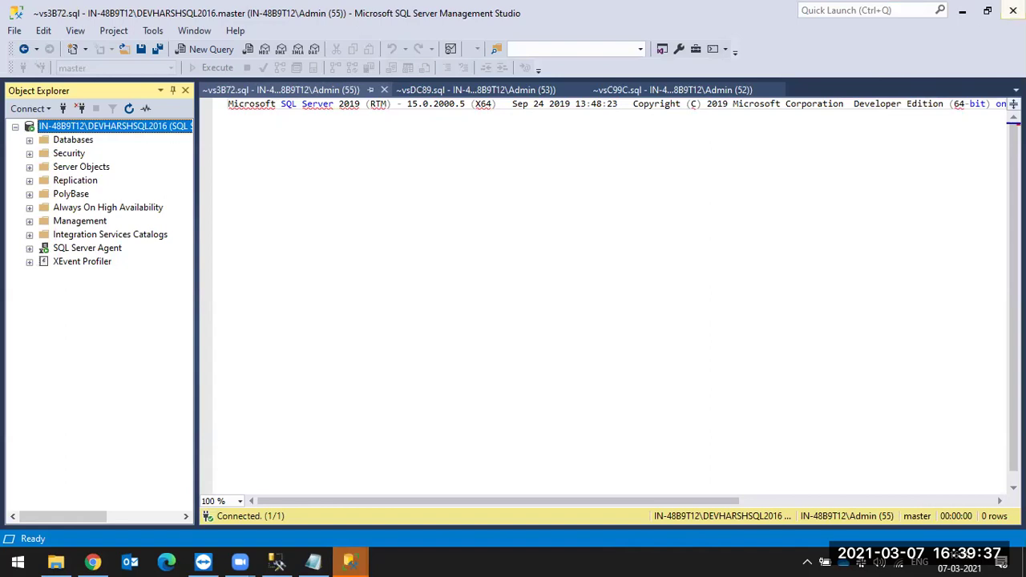
Close all open SQL Server Management Studio windows, cancelling the pending server connection
{"action": "left_click", "coordinate": [1013, 10]}
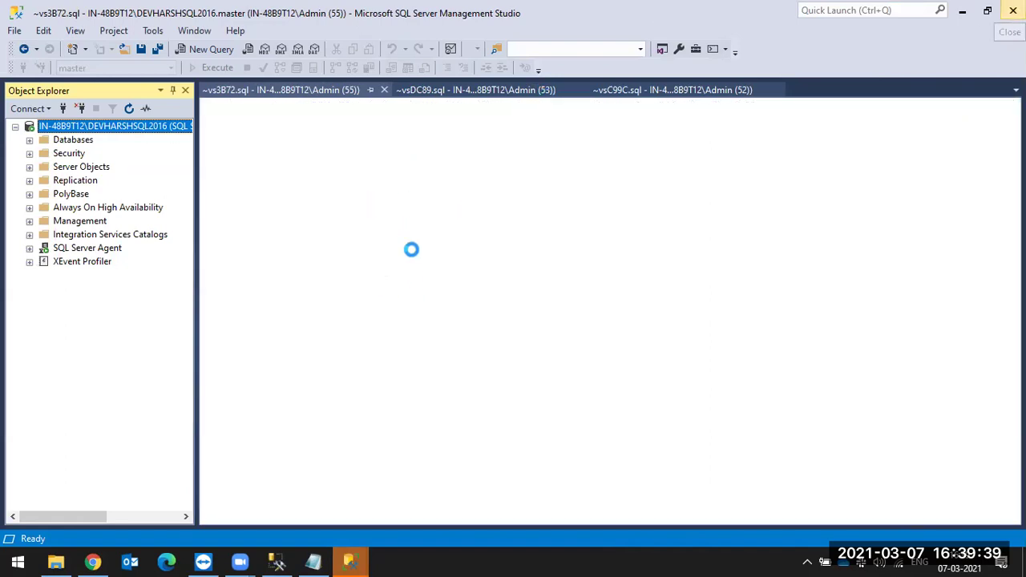
{"action": "mouse_move", "coordinate": [353, 561]}
{"action": "left_click", "coordinate": [425, 522]}
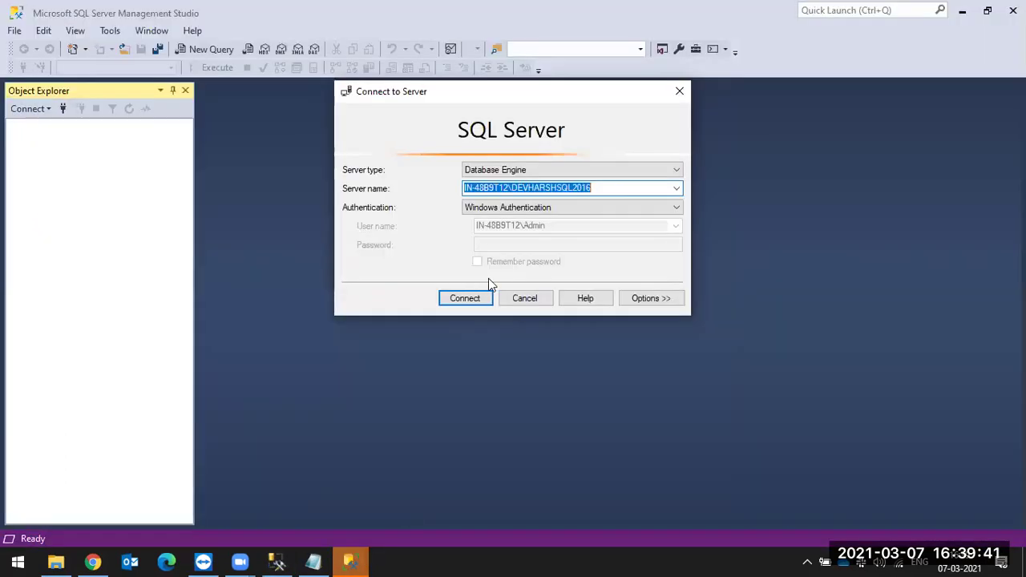
{"action": "left_click", "coordinate": [519, 299]}
{"action": "left_click", "coordinate": [1012, 10]}
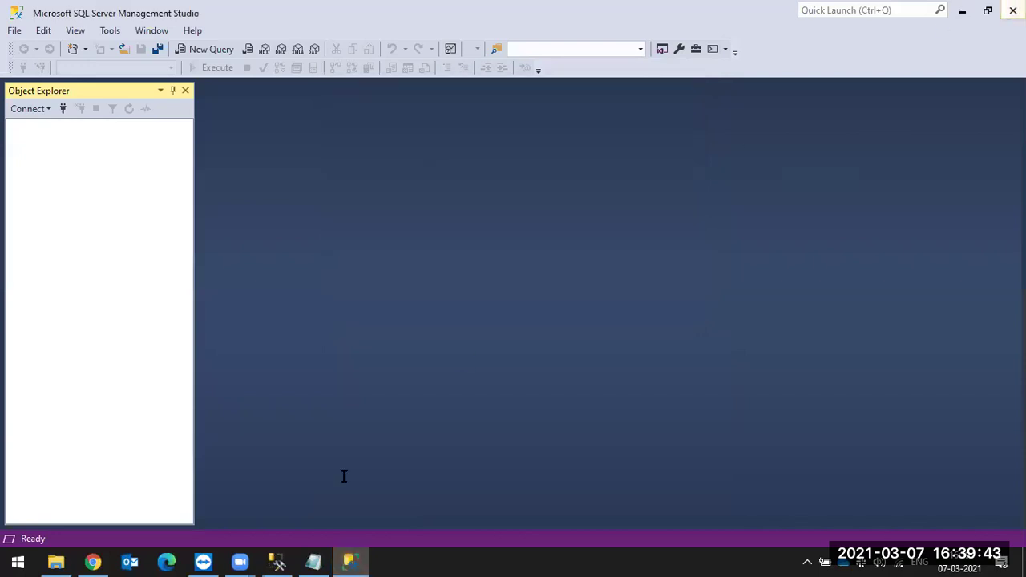
{"action": "left_click", "coordinate": [282, 560]}
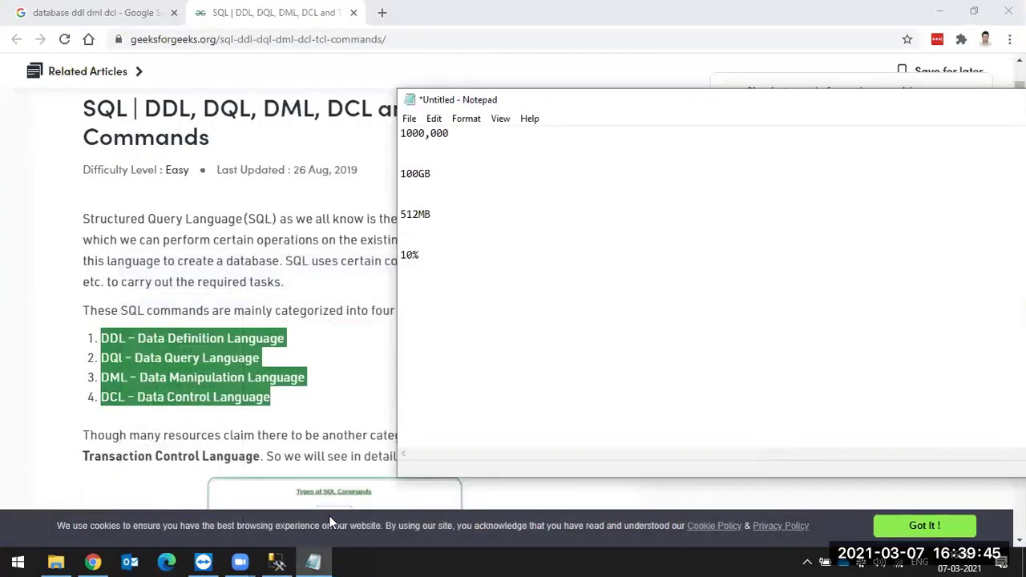
{"action": "left_click", "coordinate": [277, 561]}
{"action": "left_click", "coordinate": [1007, 8]}
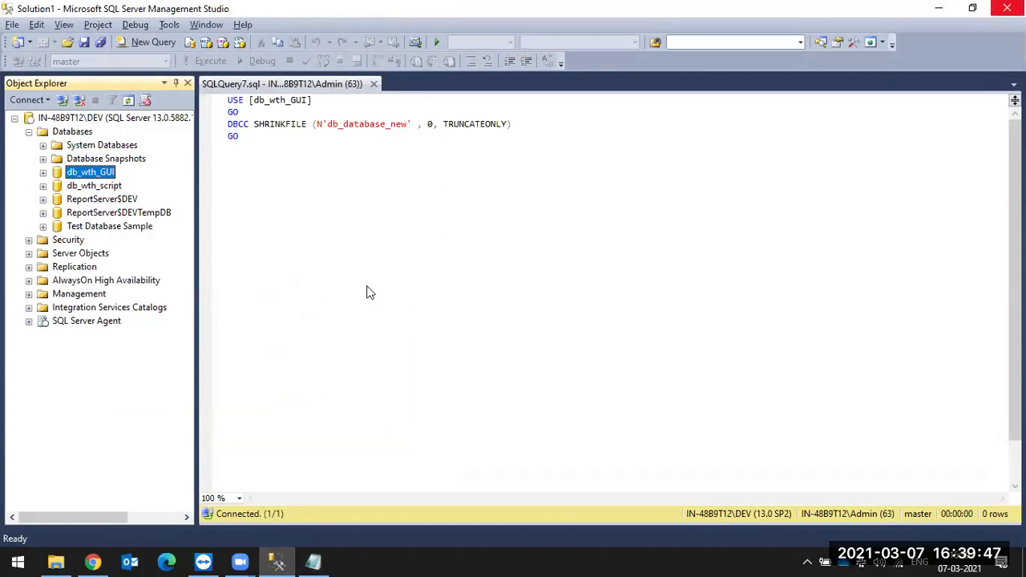
Launch SQL Server Management Studio from the Microsoft SQL Server Tools 18 program group
{"action": "left_click", "coordinate": [18, 562]}
{"action": "scroll", "coordinate": [120, 289], "scroll_direction": "down", "scroll_amount": 10}
{"action": "scroll", "coordinate": [112, 295], "scroll_direction": "down", "scroll_amount": 5}
{"action": "scroll", "coordinate": [121, 309], "scroll_direction": "up", "scroll_amount": 3}
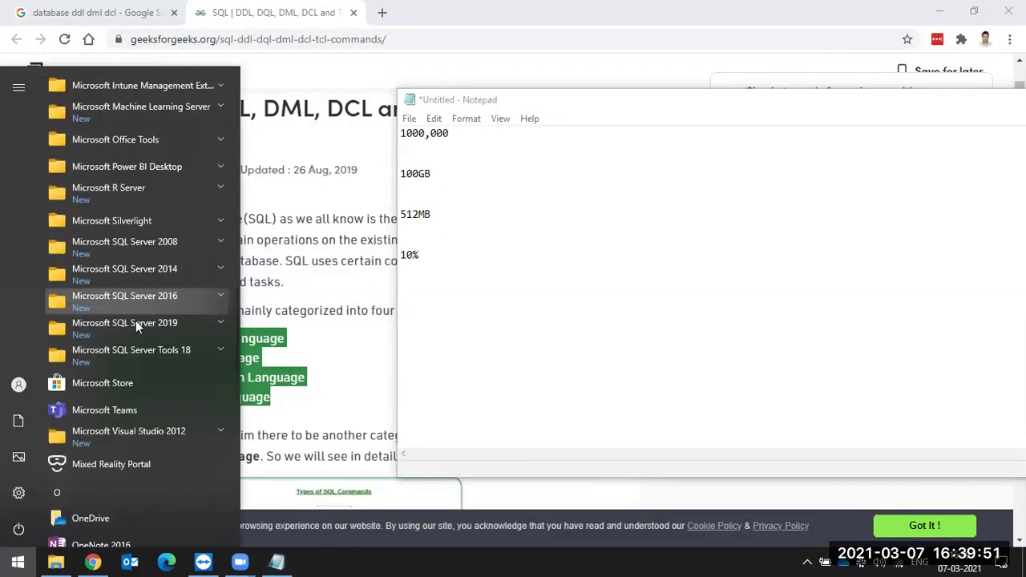
{"action": "left_click", "coordinate": [129, 353]}
{"action": "scroll", "coordinate": [160, 232], "scroll_direction": "down", "scroll_amount": 2}
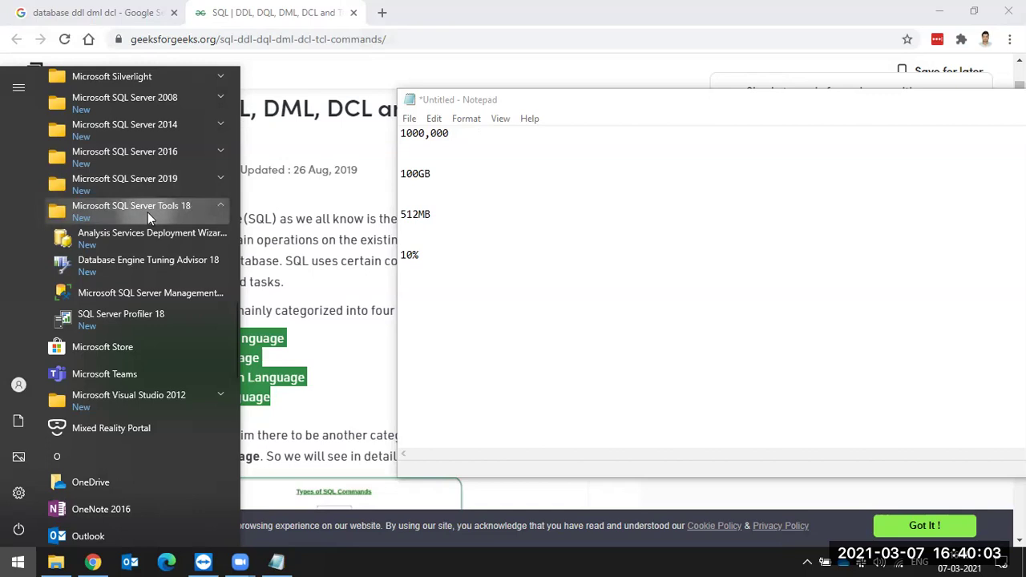
{"action": "left_click", "coordinate": [115, 292]}
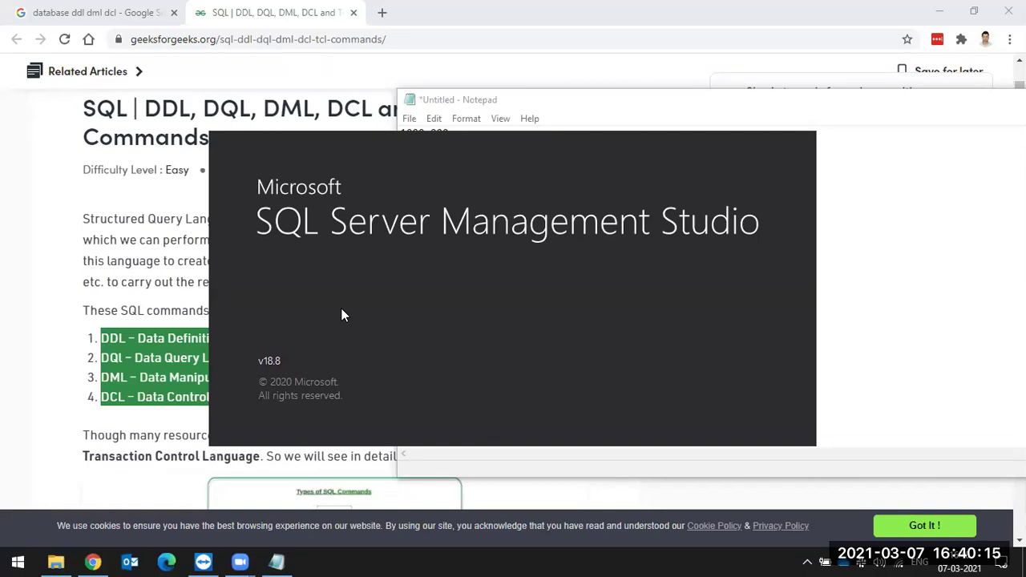
{"action": "key", "text": "super+r"}
{"action": "type", "text": "ssms"}
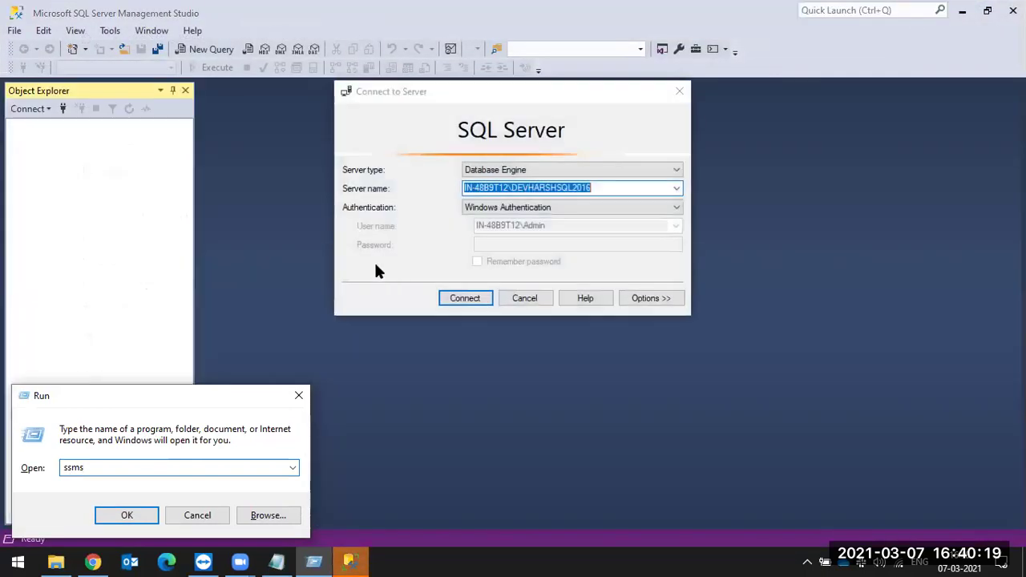
{"action": "left_click", "coordinate": [308, 395]}
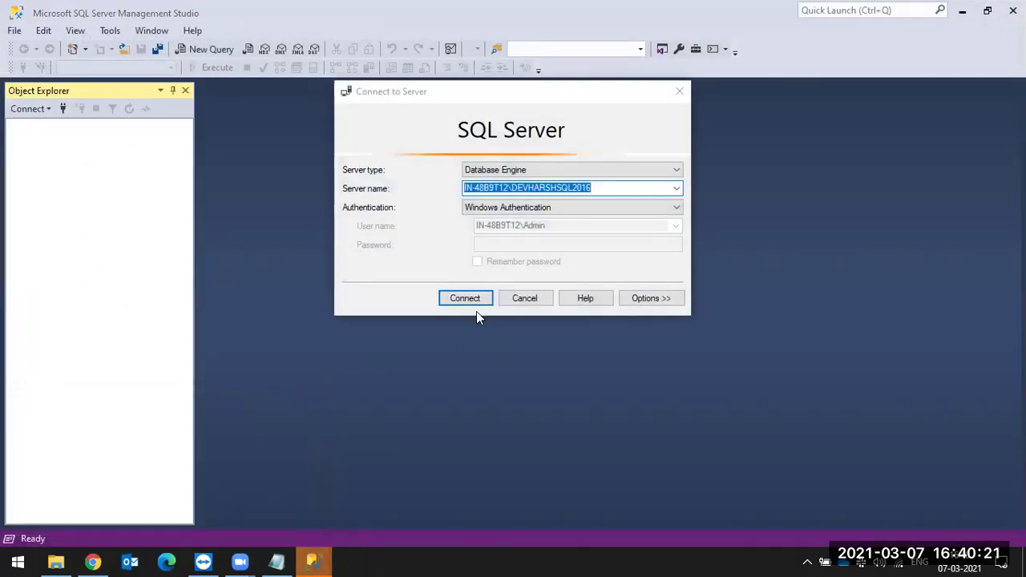
Connect to the IN-48B9T12\DEV server and expand its Databases folder
{"action": "left_click", "coordinate": [677, 188]}
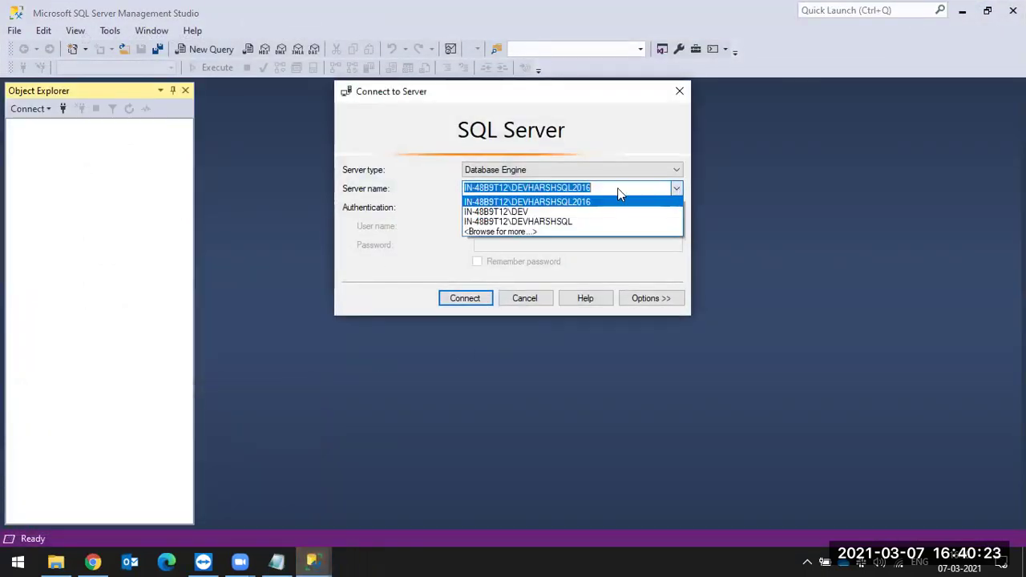
{"action": "left_click", "coordinate": [498, 212]}
{"action": "left_click", "coordinate": [457, 301]}
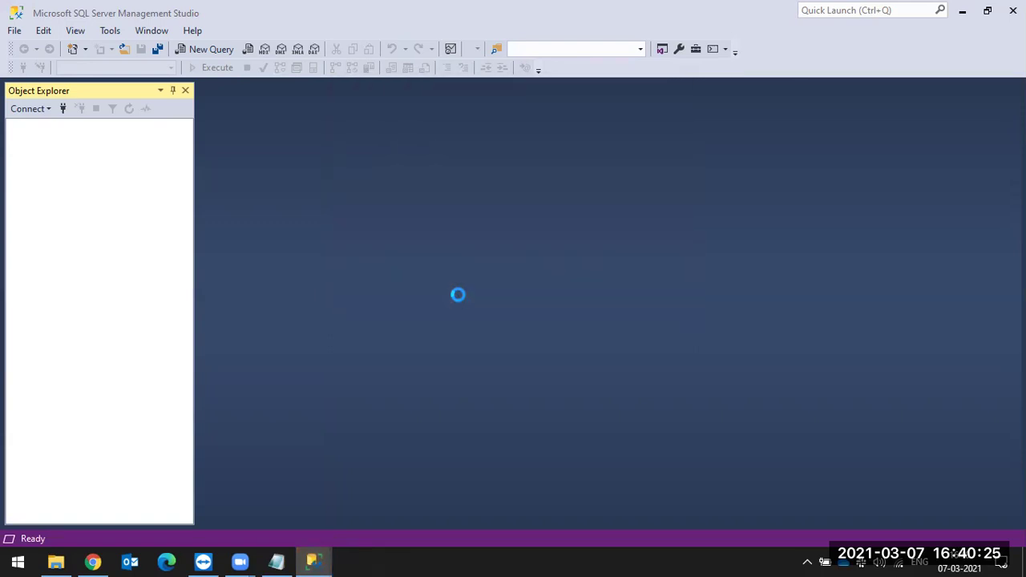
{"action": "left_click", "coordinate": [30, 140]}
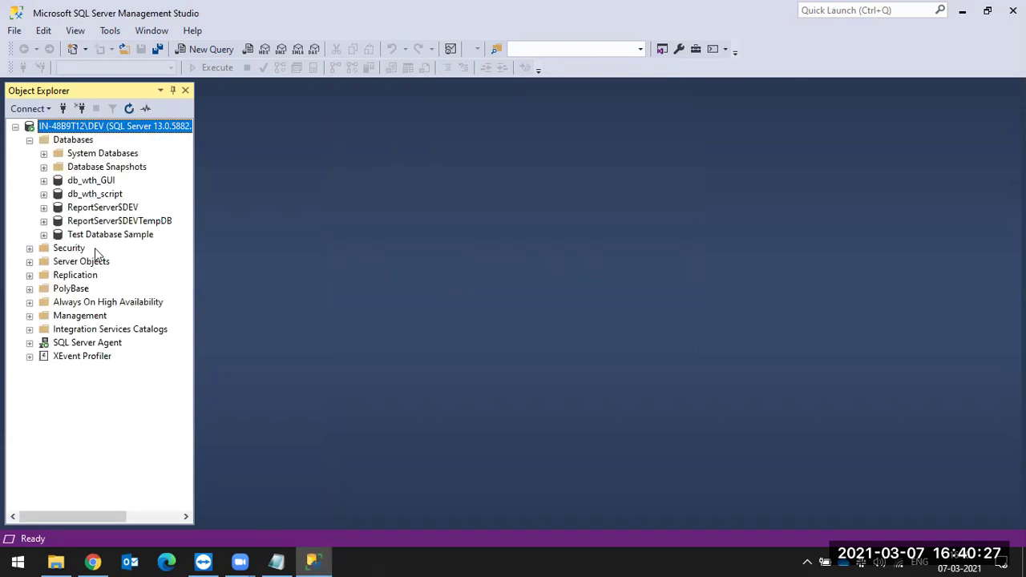
Open the db_wth_GUI database properties, check the Files page, and show the Options page in a maximized dialog
{"action": "right_click", "coordinate": [97, 183]}
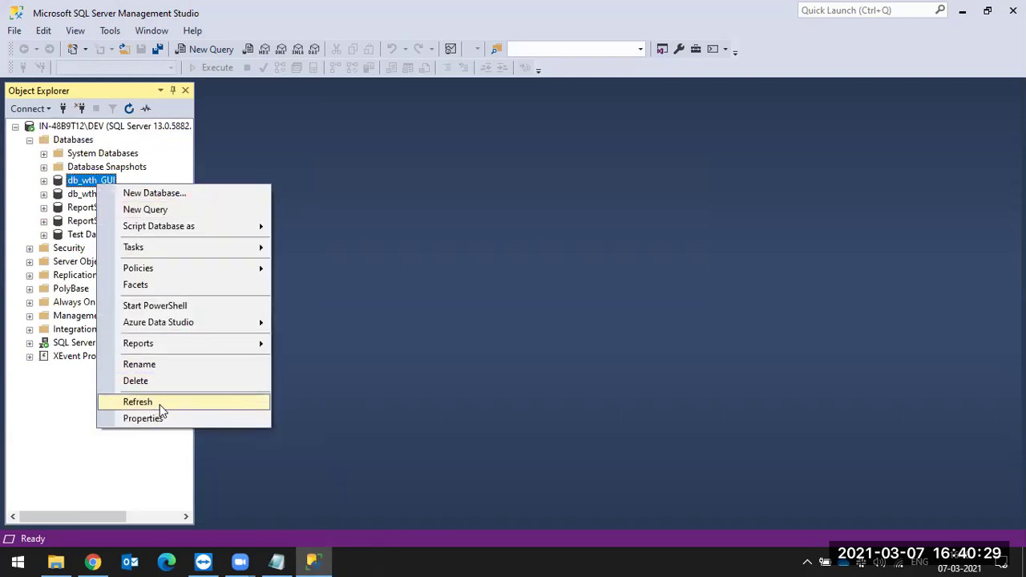
{"action": "left_click", "coordinate": [156, 418]}
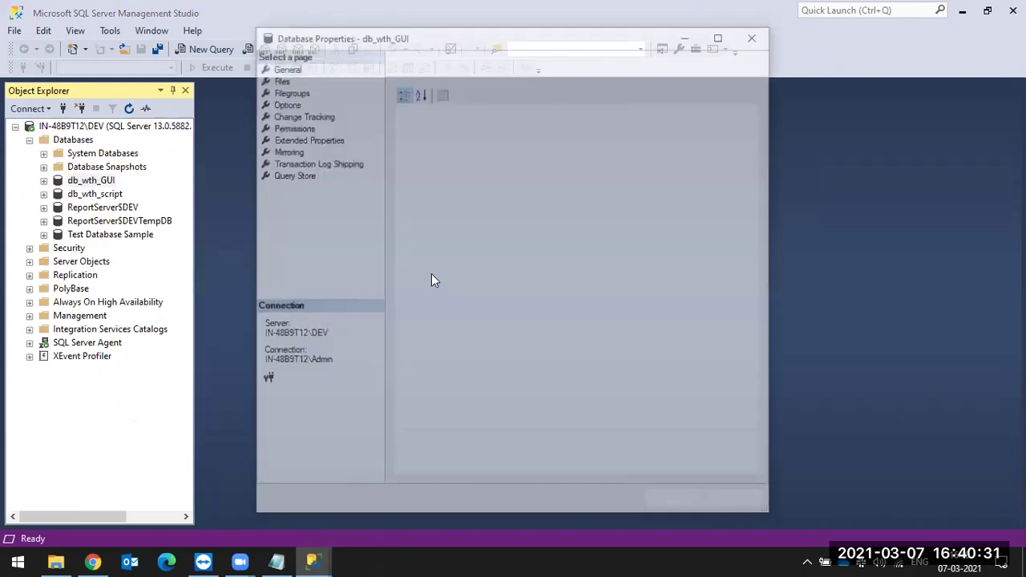
{"action": "left_click", "coordinate": [278, 78]}
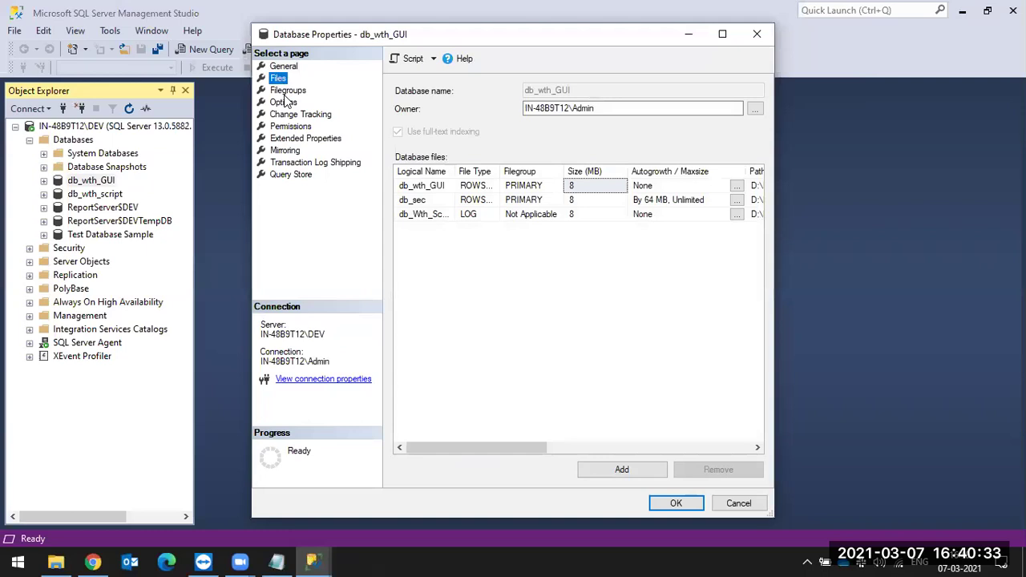
{"action": "left_click", "coordinate": [284, 103]}
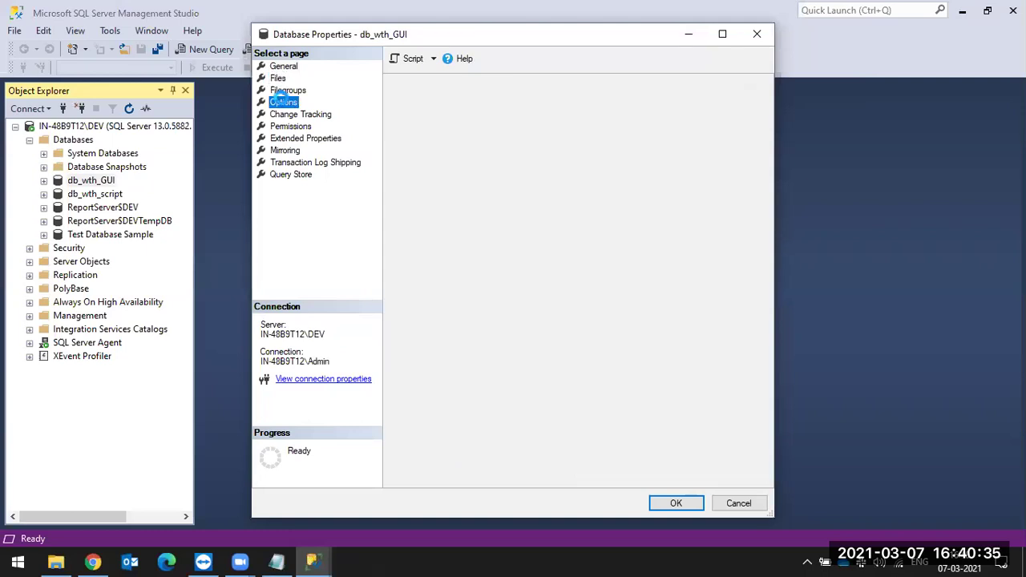
{"action": "left_click", "coordinate": [723, 34]}
Try compatibility level SQL Server 2008 (100) for the database and return it to SQL Server 2016 (130)
{"action": "left_click", "coordinate": [366, 99]}
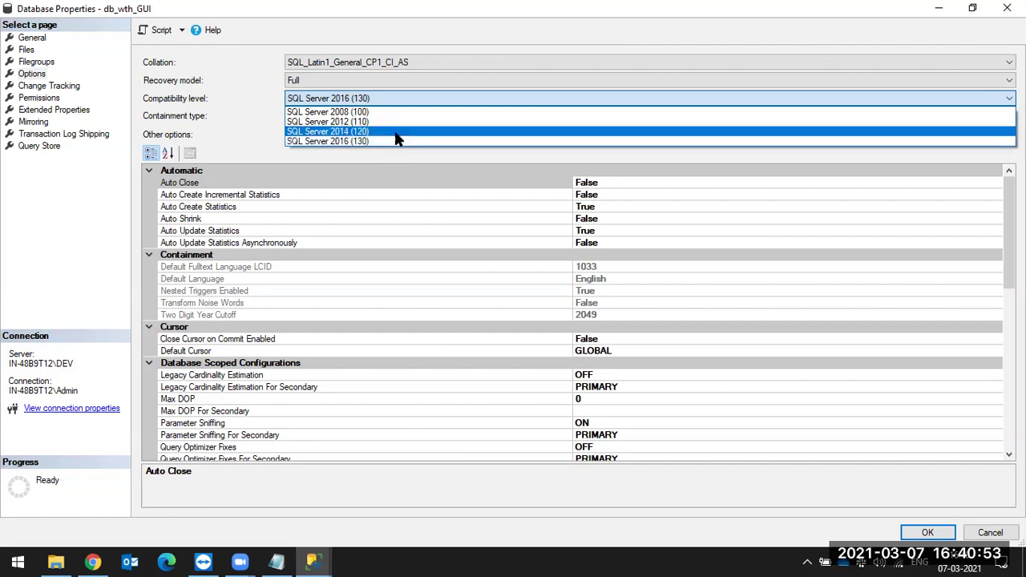
{"action": "left_click", "coordinate": [353, 112]}
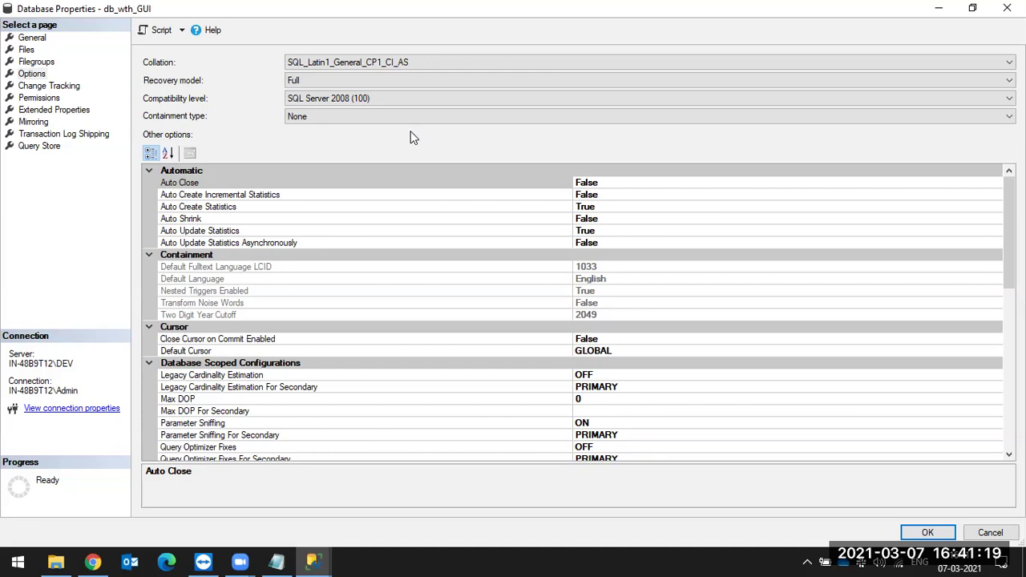
{"action": "left_click", "coordinate": [376, 98]}
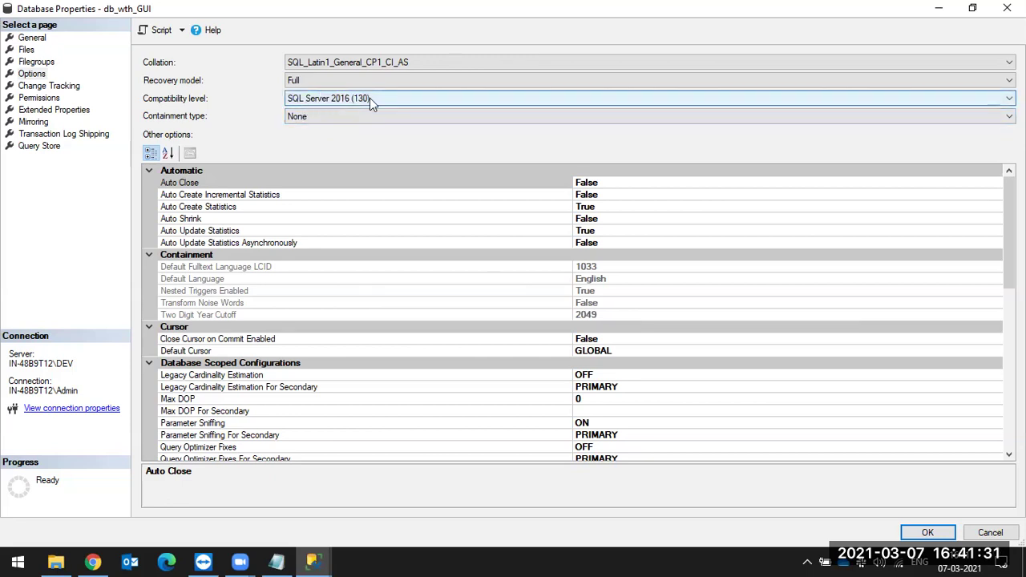
Review the available collations for db_wth_GUI and keep SQL_Latin1_General_CP1_CI_AS
{"action": "left_click", "coordinate": [316, 64]}
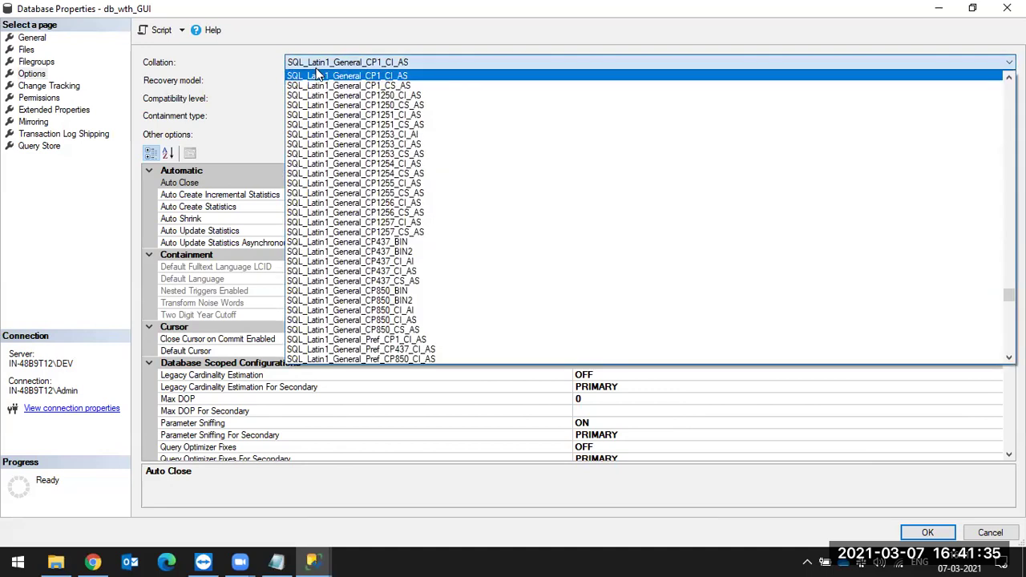
{"action": "left_click", "coordinate": [318, 75]}
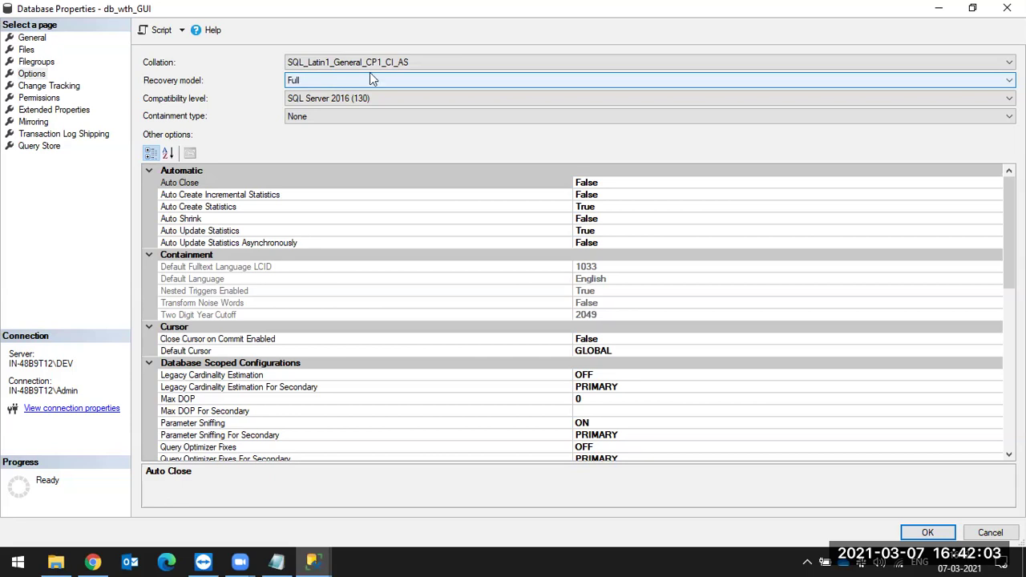
{"action": "left_click", "coordinate": [446, 62]}
{"action": "left_click", "coordinate": [447, 62]}
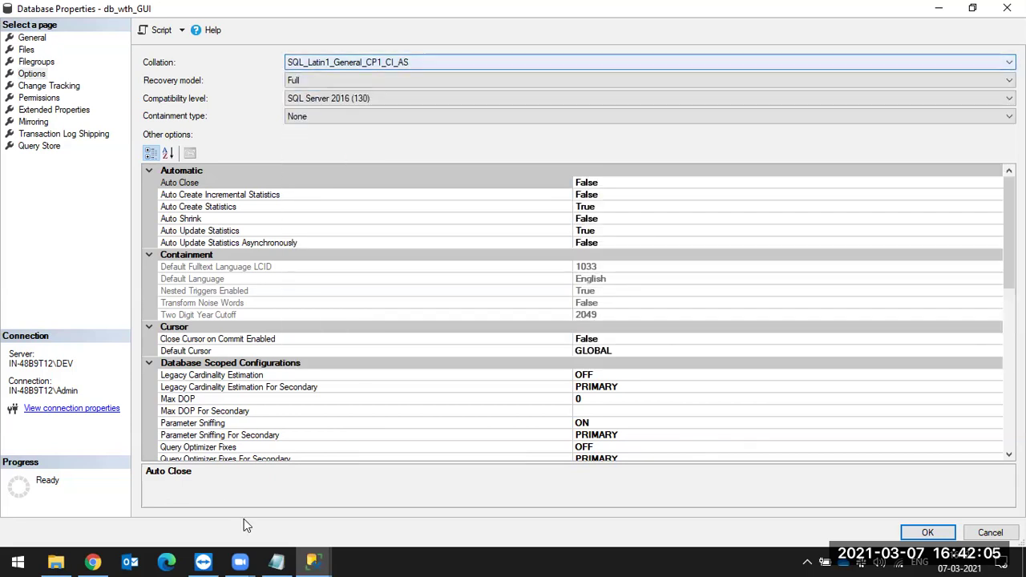
Switch to Notepad and add the collation notes CI and AS on separate lines below 10%
{"action": "left_click", "coordinate": [276, 561]}
{"action": "left_click", "coordinate": [507, 255]}
{"action": "key", "text": "Return"}
{"action": "key", "text": "Return"}
{"action": "type", "text": "CI]"}
{"action": "key", "text": "Return"}
{"action": "type", "text": "CA"}
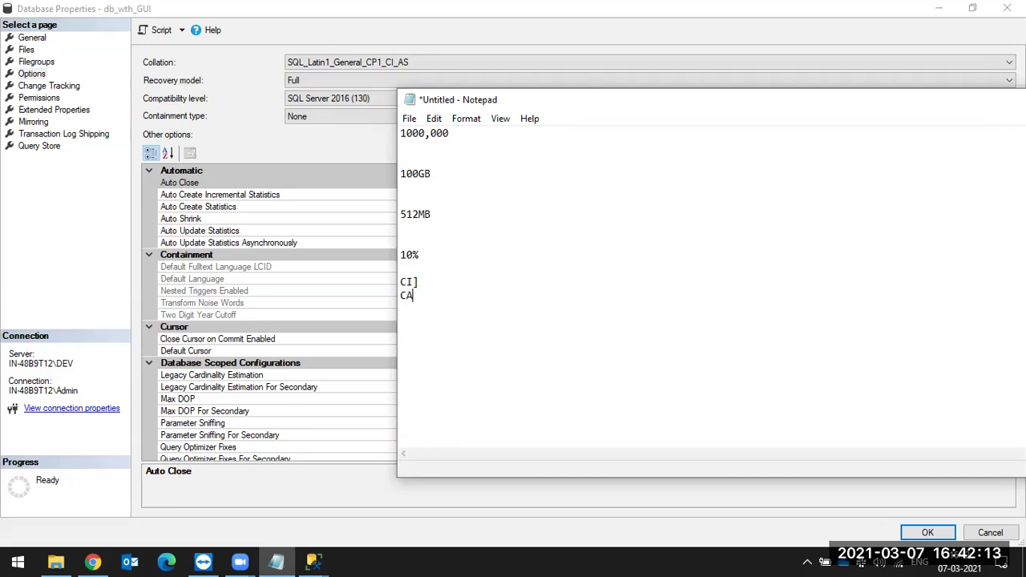
{"action": "left_click", "coordinate": [424, 281]}
{"action": "key", "text": "BackSpace"}
{"action": "key", "text": "Down"}
{"action": "key", "text": "shift+Home"}
{"action": "type", "text": "AS"}
Insert the query line "slect @ from" between the 10% and CI notes
{"action": "left_click", "coordinate": [417, 281]}
{"action": "left_click", "coordinate": [435, 255]}
{"action": "key", "text": "Return"}
{"action": "key", "text": "Return"}
{"action": "key", "text": "Return"}
{"action": "type", "text": "slect "}
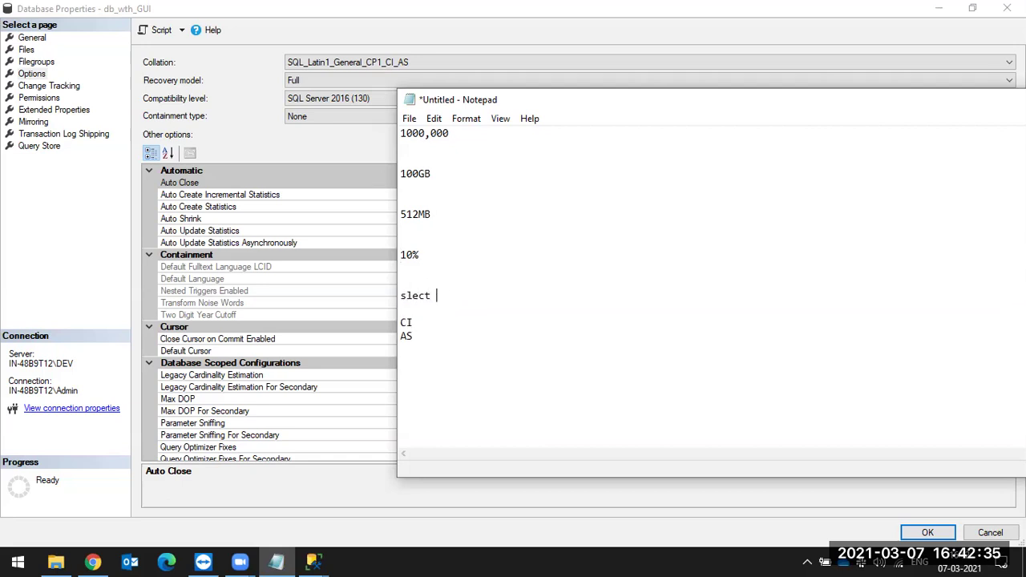
{"action": "type", "text": "@ from"}
Delete the 10% note and complete the query line as "slect * from tavble"
{"action": "left_click", "coordinate": [449, 257]}
{"action": "key", "text": "BackSpace"}
{"action": "key", "text": "BackSpace"}
{"action": "key", "text": "BackSpace"}
{"action": "left_click", "coordinate": [444, 296]}
{"action": "key", "text": "BackSpace"}
{"action": "type", "text": "*"}
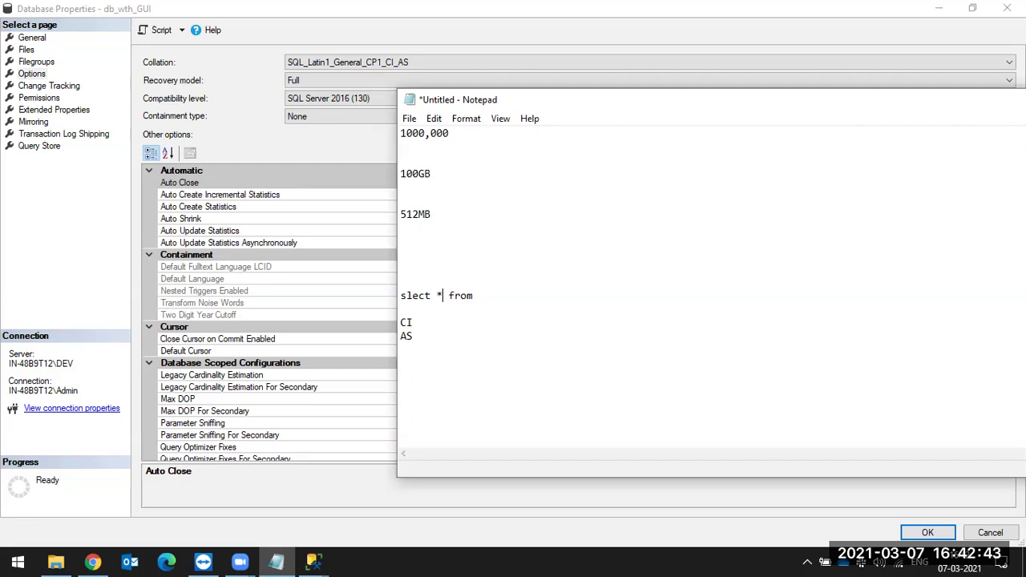
{"action": "left_click", "coordinate": [448, 295]}
{"action": "left_click", "coordinate": [472, 296]}
{"action": "type", "text": "tavble"}
Add the lines "user db_wth_script" and "go" above the query
{"action": "left_click", "coordinate": [436, 270]}
{"action": "type", "text": "user db_wth_scrip"}
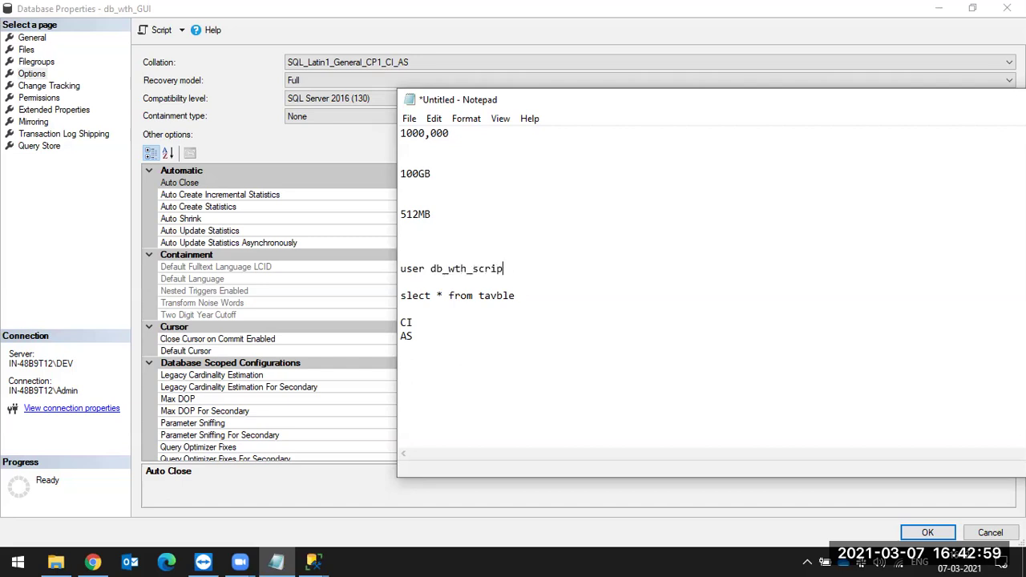
{"action": "type", "text": "t"}
{"action": "key", "text": "Return"}
{"action": "type", "text": "go"}
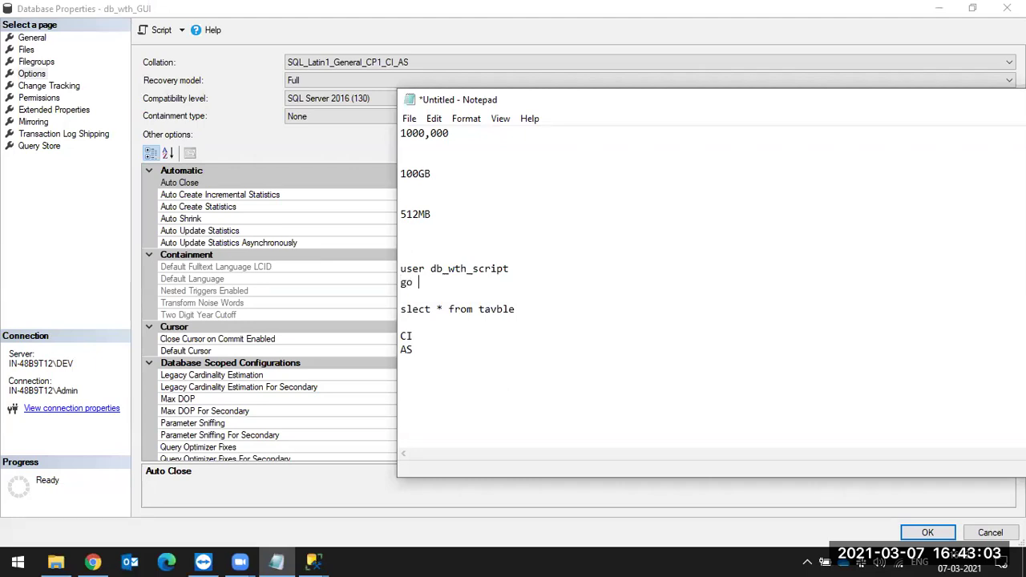
Replace the table name in the query line with "table/TABLE" to illustrate case sensitivity
{"action": "key", "text": "Down"}
{"action": "key", "text": "Down"}
{"action": "key", "text": "Right"}
{"action": "key", "text": "Right"}
{"action": "key", "text": "Right"}
{"action": "key", "text": "Right"}
{"action": "key", "text": "Right"}
{"action": "key", "text": "Right"}
{"action": "key", "text": "Right"}
{"action": "key", "text": "Right"}
{"action": "left_click_drag", "start_coordinate": [415, 337], "coordinate": [400, 337]}
{"action": "left_click", "coordinate": [500, 312]}
{"action": "double_click", "coordinate": [500, 312]}
{"action": "key", "text": "Right"}
{"action": "type", "text": "?TABLE"}
{"action": "left_click_drag", "start_coordinate": [527, 310], "coordinate": [481, 310]}
{"action": "type", "text": "table/"}
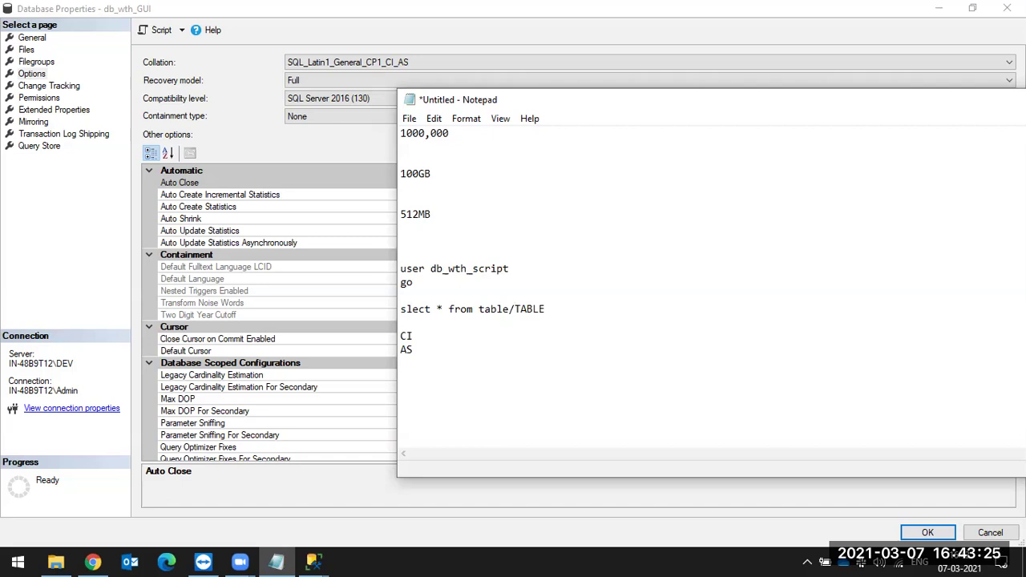
Change the CI note to CS and highlight the lowercase table name in the query
{"action": "left_click", "coordinate": [423, 337]}
{"action": "key", "text": "BackSpace"}
{"action": "type", "text": "S"}
{"action": "double_click", "coordinate": [495, 309]}
{"action": "double_click", "coordinate": [495, 309]}
{"action": "left_click_drag", "start_coordinate": [510, 309], "coordinate": [484, 309]}
{"action": "left_click", "coordinate": [565, 295]}
Move the Notepad window across and minimize it, and show the recovery model choices for db_wth_GUI
{"action": "mouse_move", "coordinate": [56, 561]}
{"action": "left_click_drag", "start_coordinate": [620, 106], "coordinate": [504, 110]}
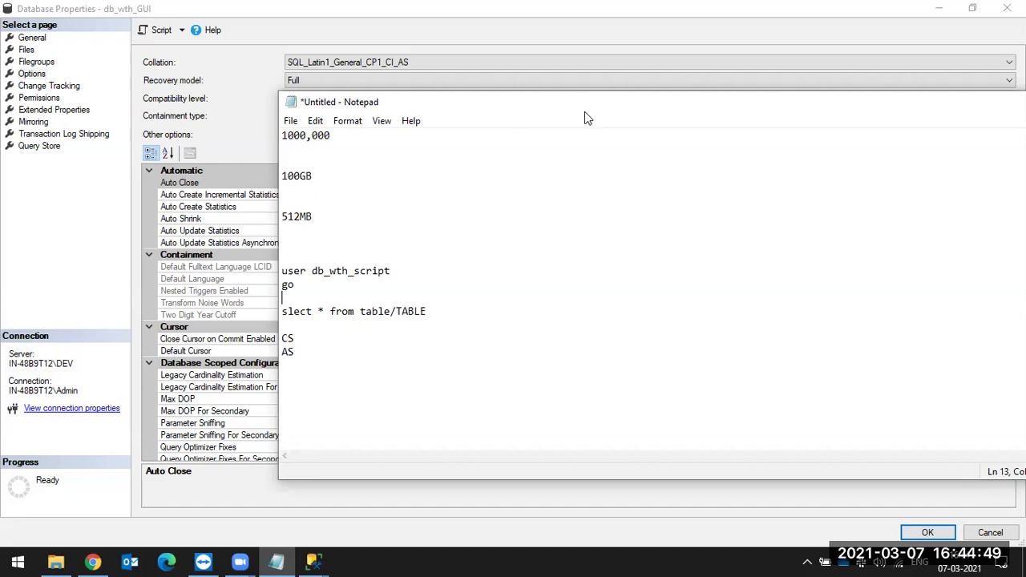
{"action": "left_click_drag", "start_coordinate": [635, 102], "coordinate": [482, 102]}
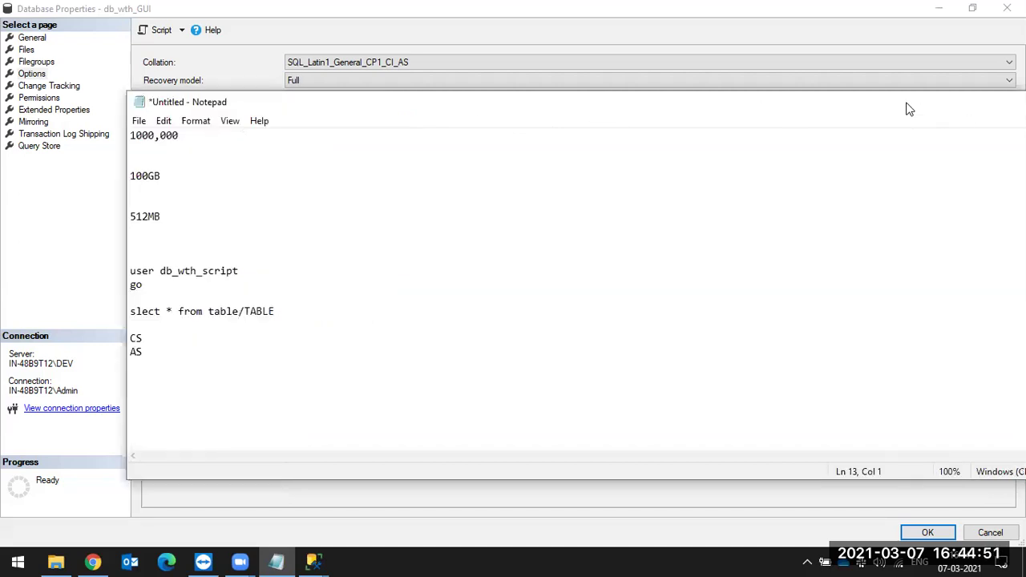
{"action": "left_click_drag", "start_coordinate": [907, 108], "coordinate": [781, 107]}
{"action": "left_click", "coordinate": [935, 103]}
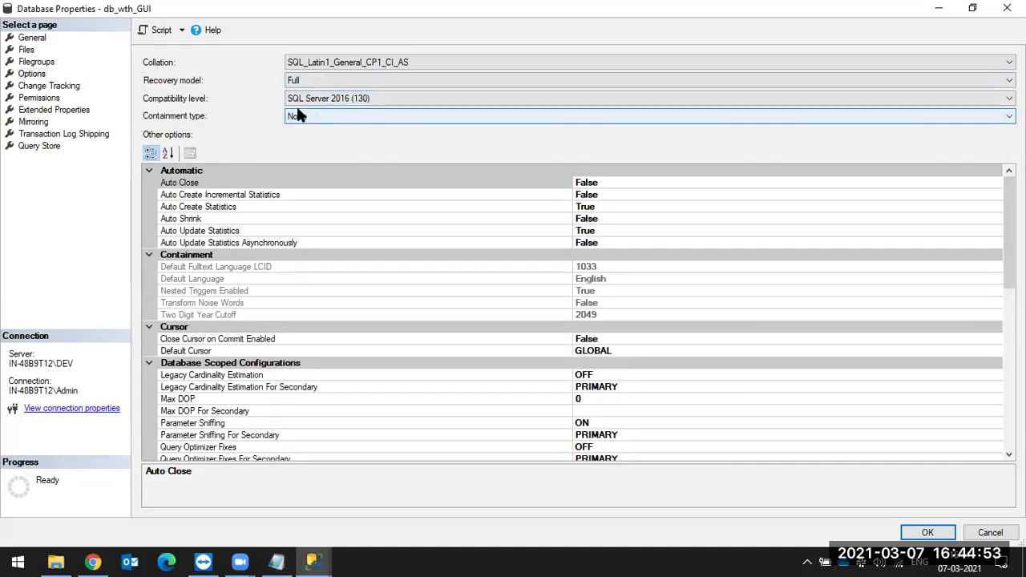
{"action": "left_click", "coordinate": [325, 80]}
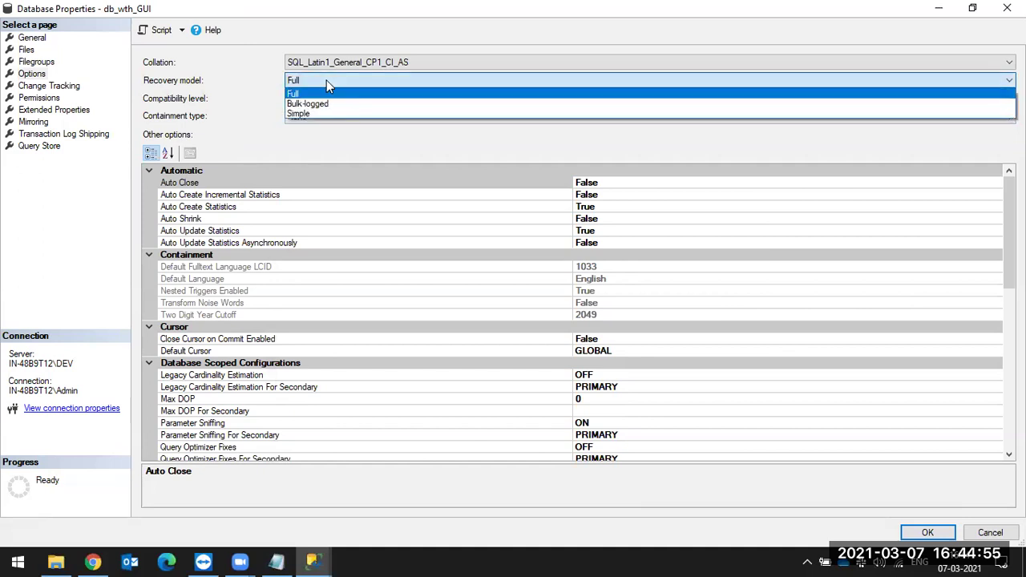
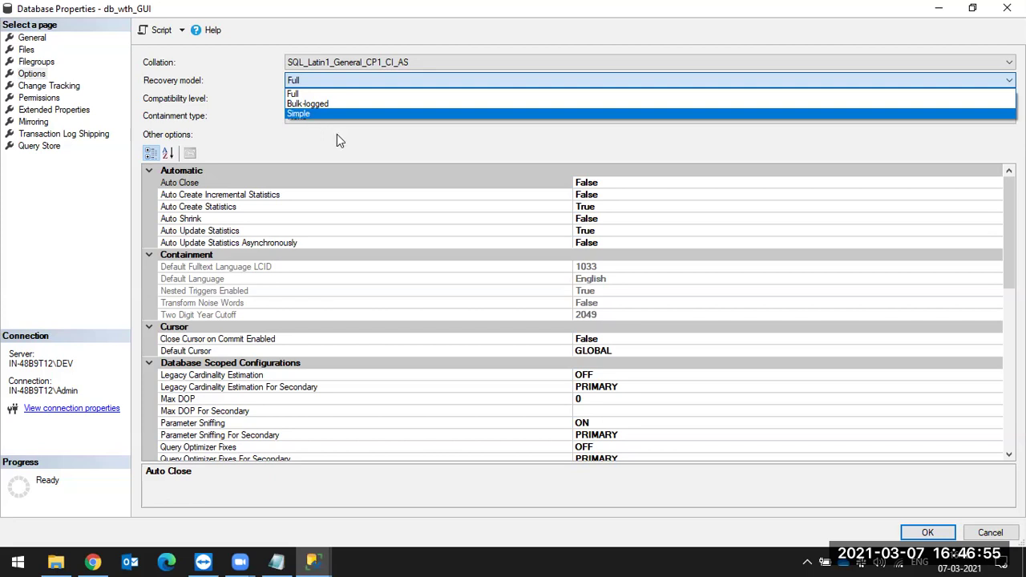
Set the Database Read-Only option of db_wth_GUI to True and apply the change
{"action": "scroll", "coordinate": [589, 381], "scroll_direction": "down", "scroll_amount": 13}
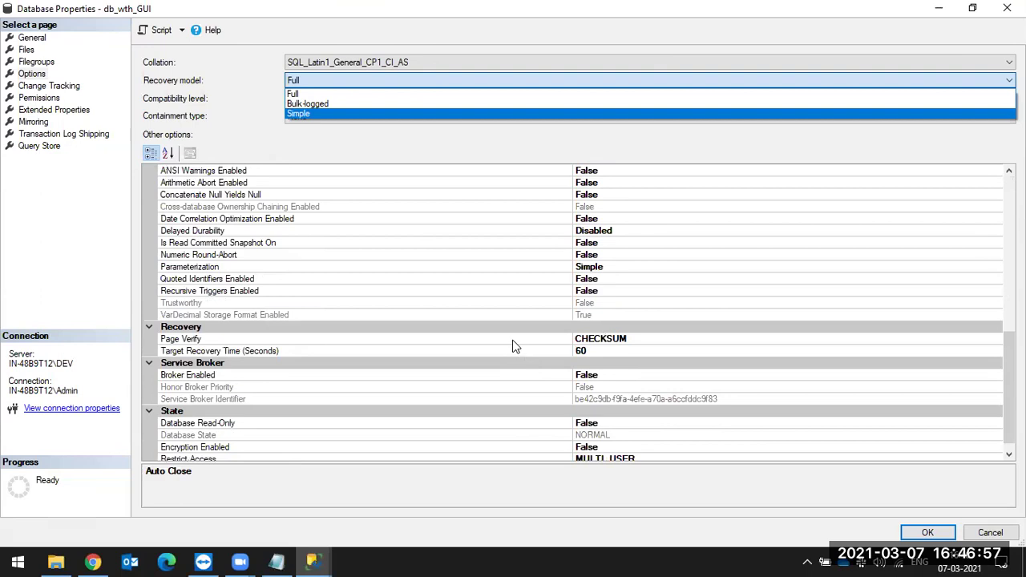
{"action": "scroll", "coordinate": [514, 346], "scroll_direction": "down", "scroll_amount": 1}
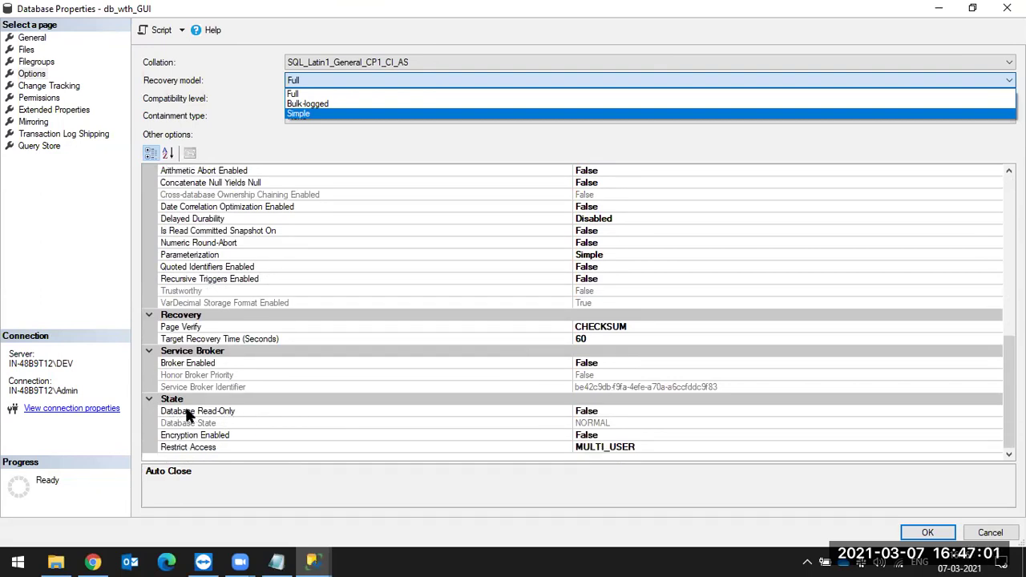
{"action": "left_click", "coordinate": [629, 417]}
{"action": "left_click", "coordinate": [623, 412]}
{"action": "double_click", "coordinate": [624, 411]}
{"action": "left_click", "coordinate": [928, 533]}
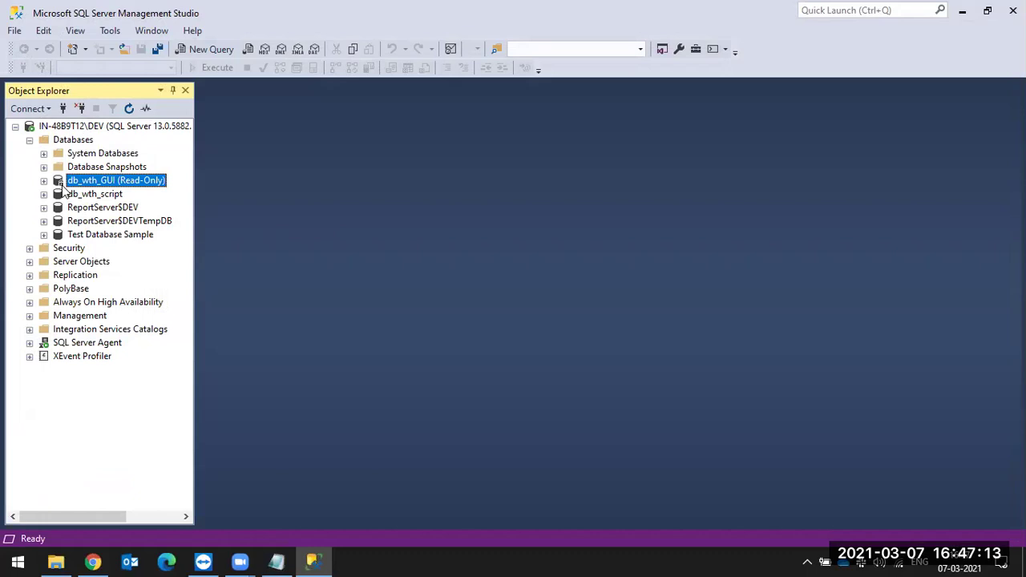
Reopen the db_wth_GUI properties and set Database Read-Only to False on the Options page
{"action": "right_click", "coordinate": [100, 183]}
{"action": "left_click", "coordinate": [155, 414]}
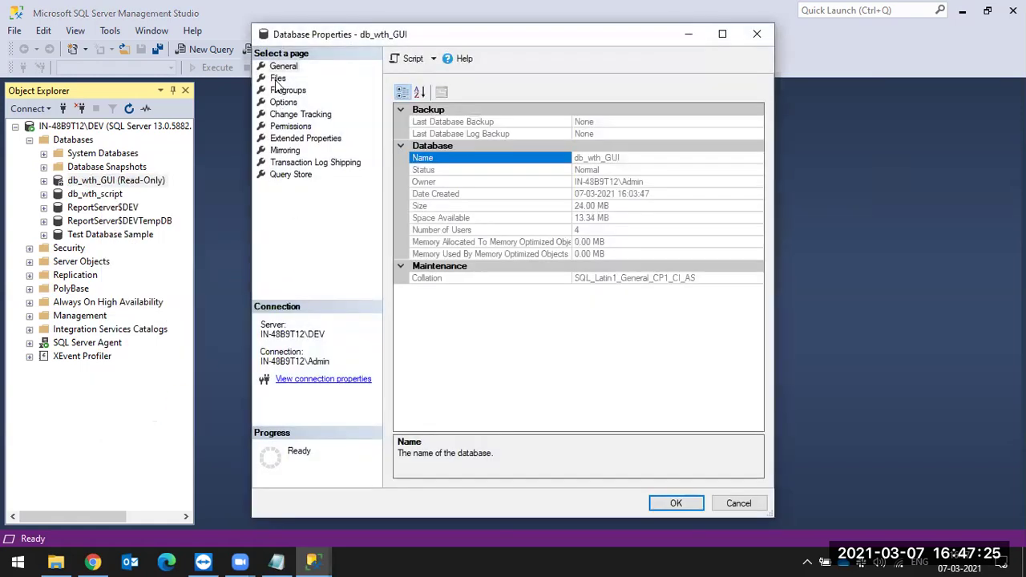
{"action": "left_click", "coordinate": [277, 78]}
{"action": "left_click", "coordinate": [283, 101]}
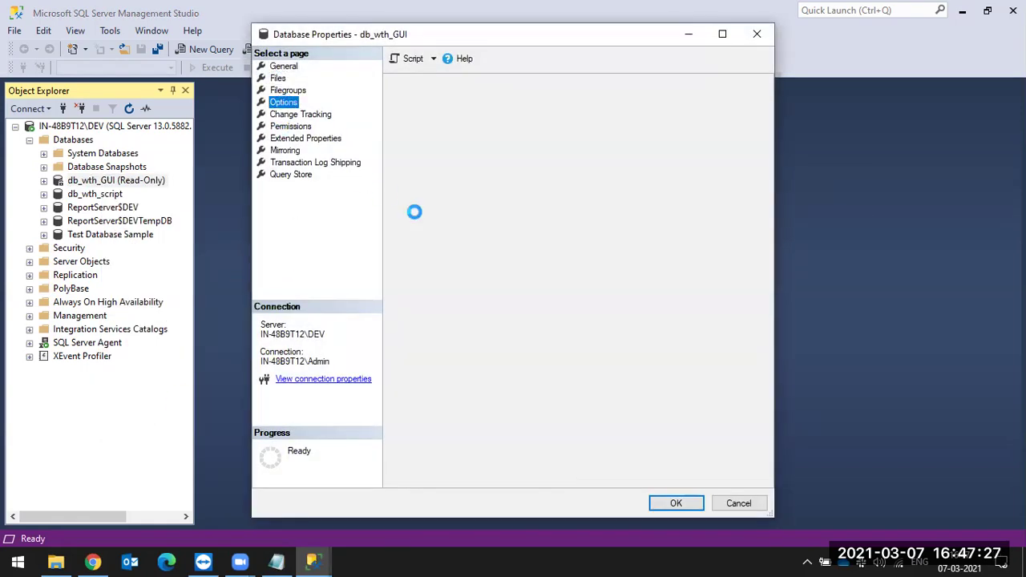
{"action": "scroll", "coordinate": [600, 299], "scroll_direction": "down", "scroll_amount": 12}
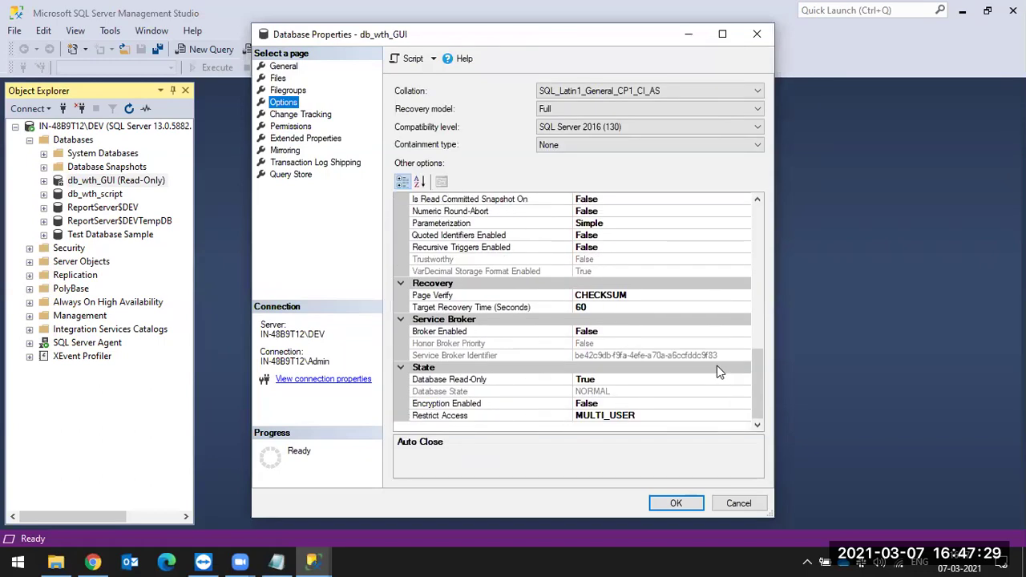
{"action": "double_click", "coordinate": [621, 379]}
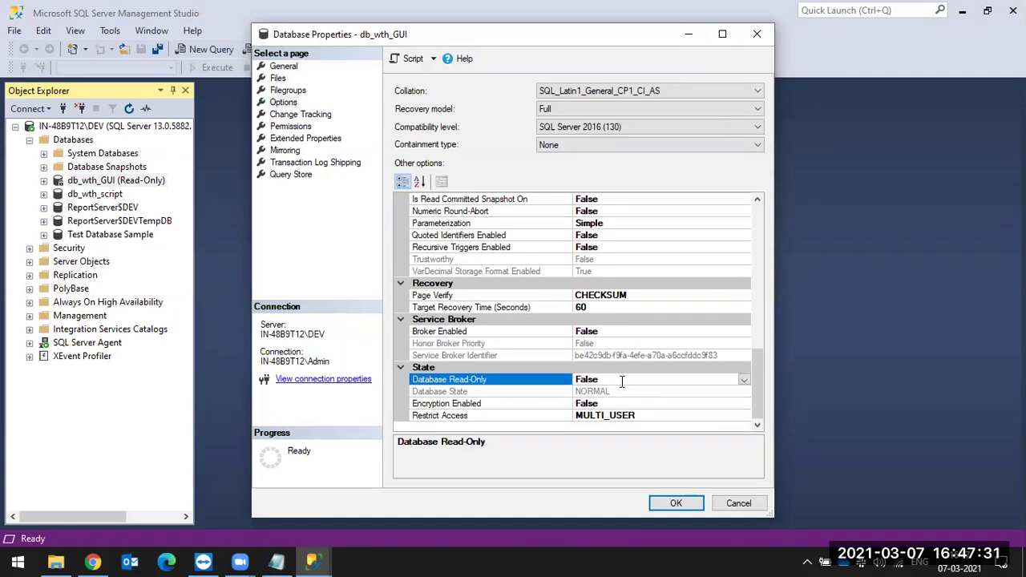
Examine the Database State value and the Encryption Enabled choices
{"action": "left_click", "coordinate": [619, 391]}
{"action": "left_click_drag", "start_coordinate": [614, 392], "coordinate": [583, 393]}
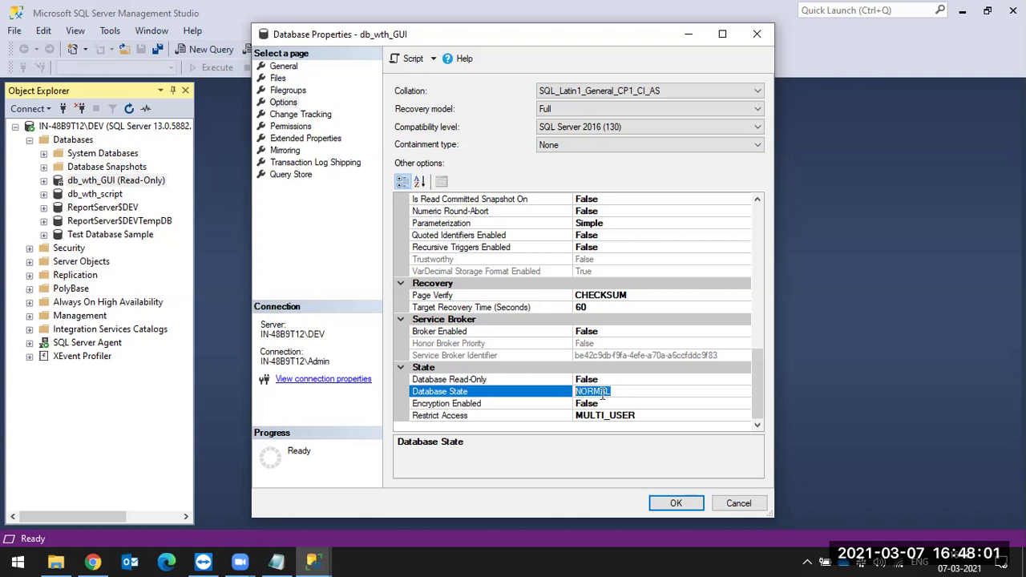
{"action": "left_click", "coordinate": [628, 412]}
{"action": "left_click", "coordinate": [618, 403]}
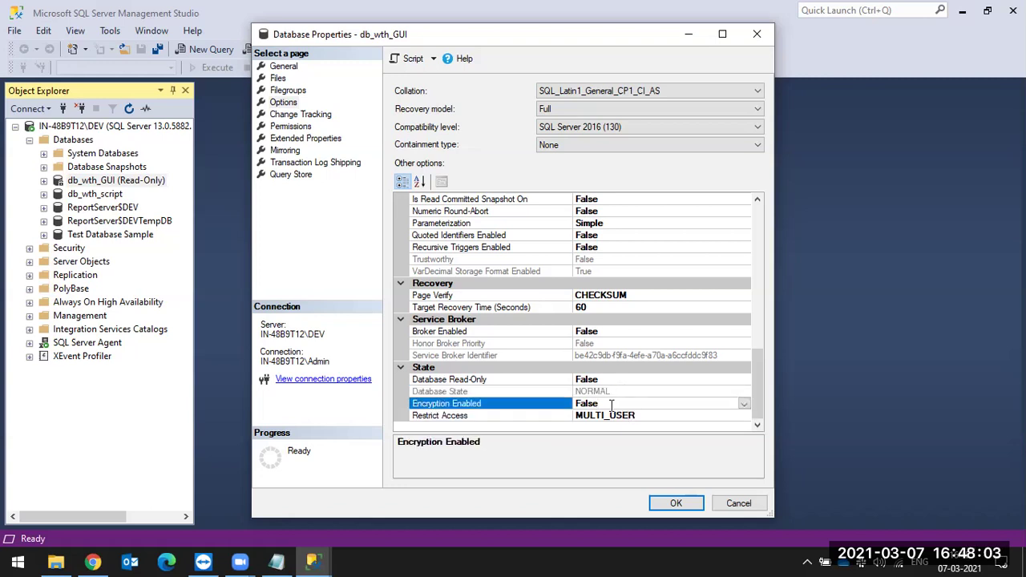
{"action": "left_click", "coordinate": [744, 403]}
{"action": "left_click", "coordinate": [738, 402]}
Set Restrict Access to SINGLE_USER and apply the database property changes
{"action": "left_click", "coordinate": [736, 415]}
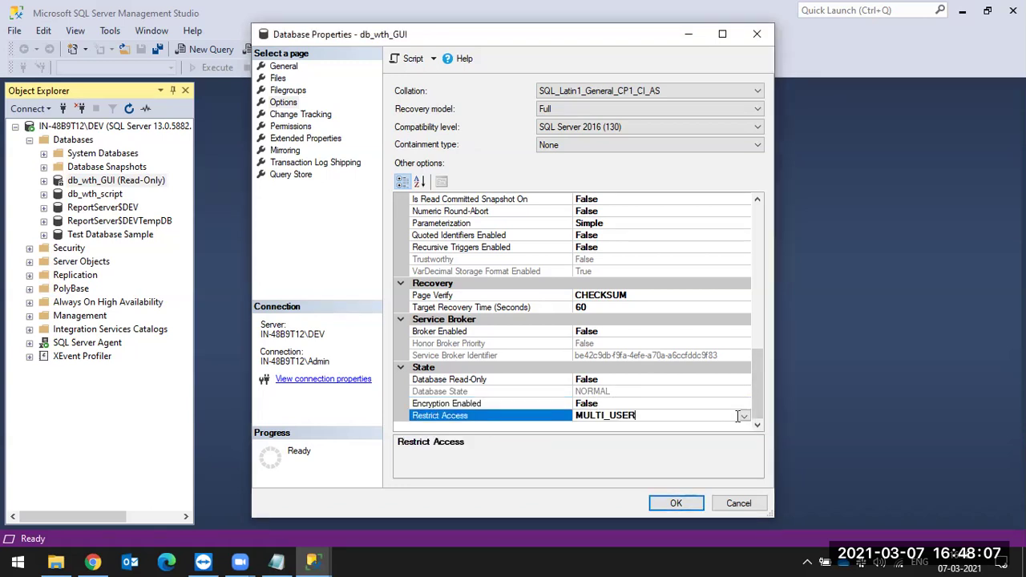
{"action": "left_click", "coordinate": [744, 415]}
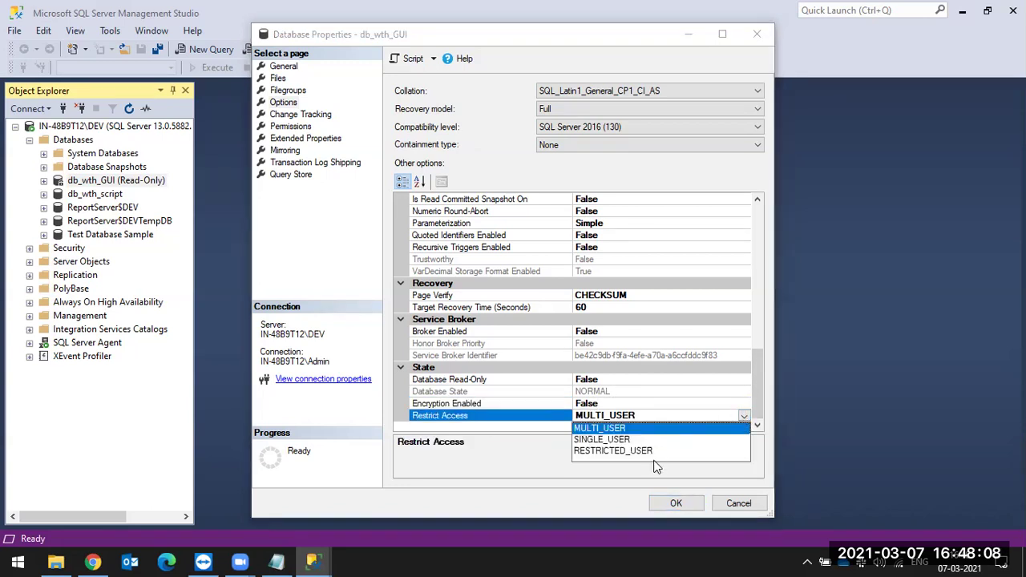
{"action": "left_click", "coordinate": [597, 440]}
{"action": "left_click", "coordinate": [676, 503]}
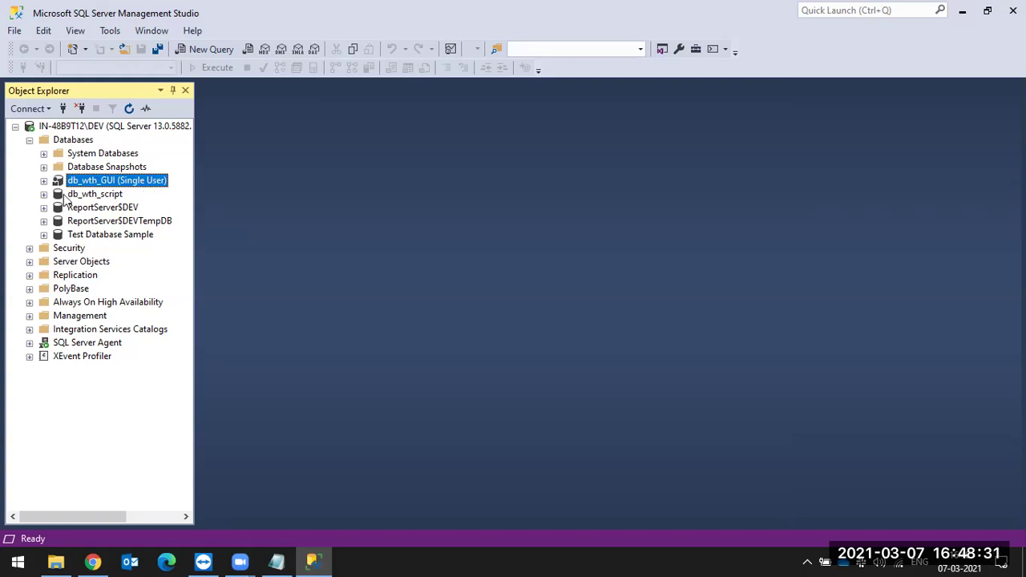
Reopen the db_wth_GUI properties and set Restrict Access to MULTI_USER on the Options page
{"action": "right_click", "coordinate": [150, 185]}
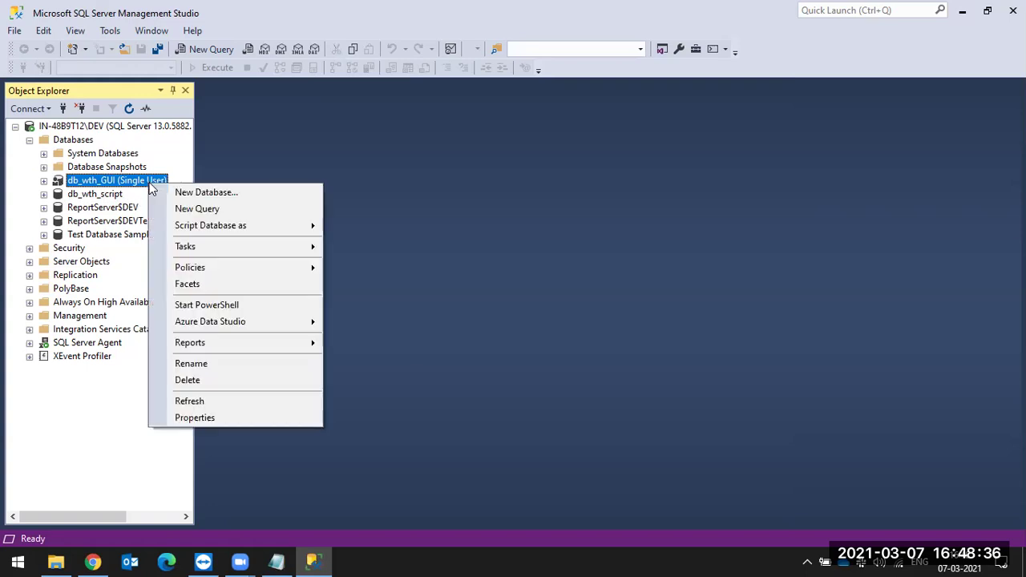
{"action": "left_click", "coordinate": [189, 418]}
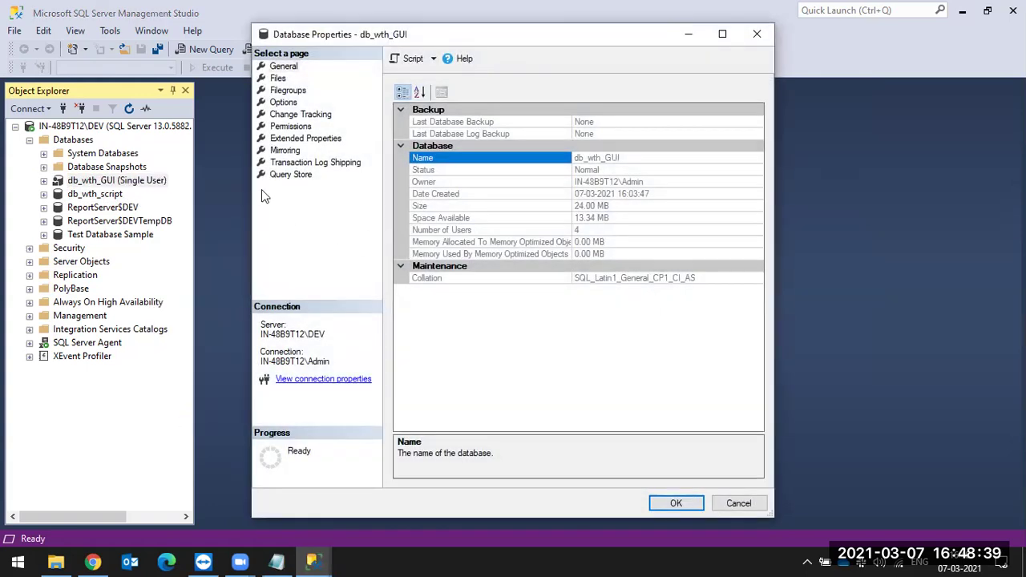
{"action": "left_click", "coordinate": [284, 103]}
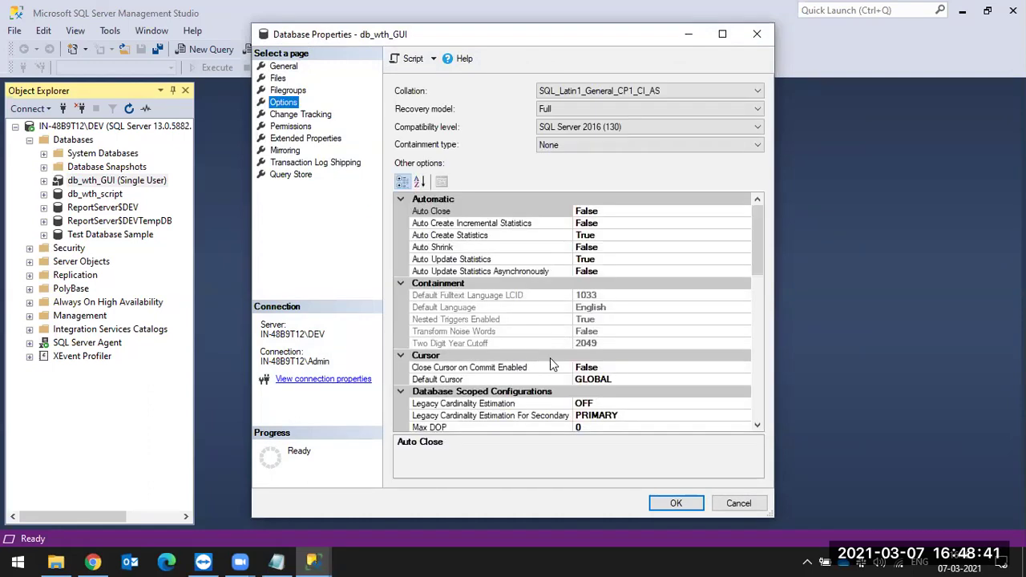
{"action": "left_click_drag", "start_coordinate": [758, 261], "coordinate": [758, 401]}
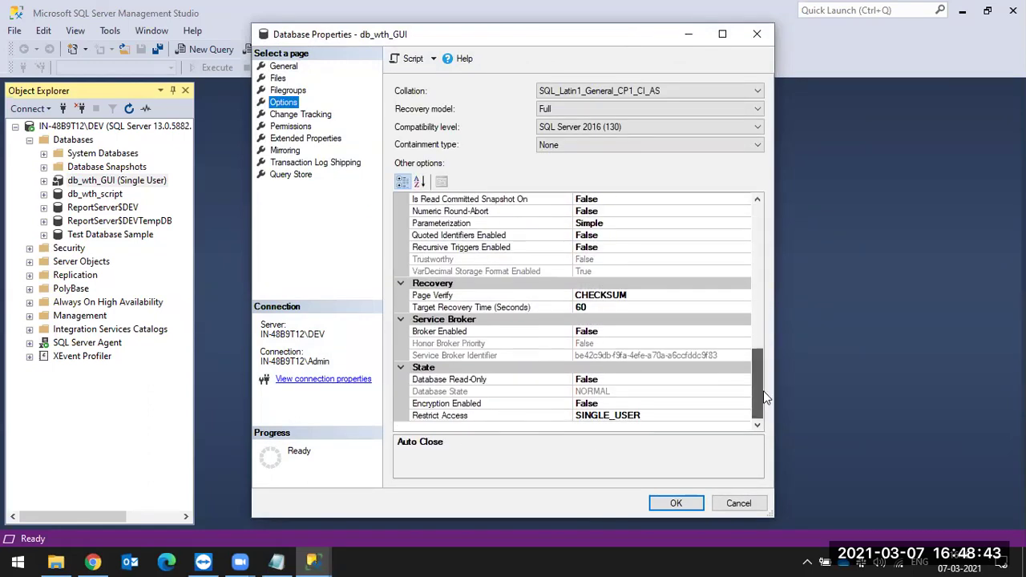
{"action": "left_click", "coordinate": [660, 413]}
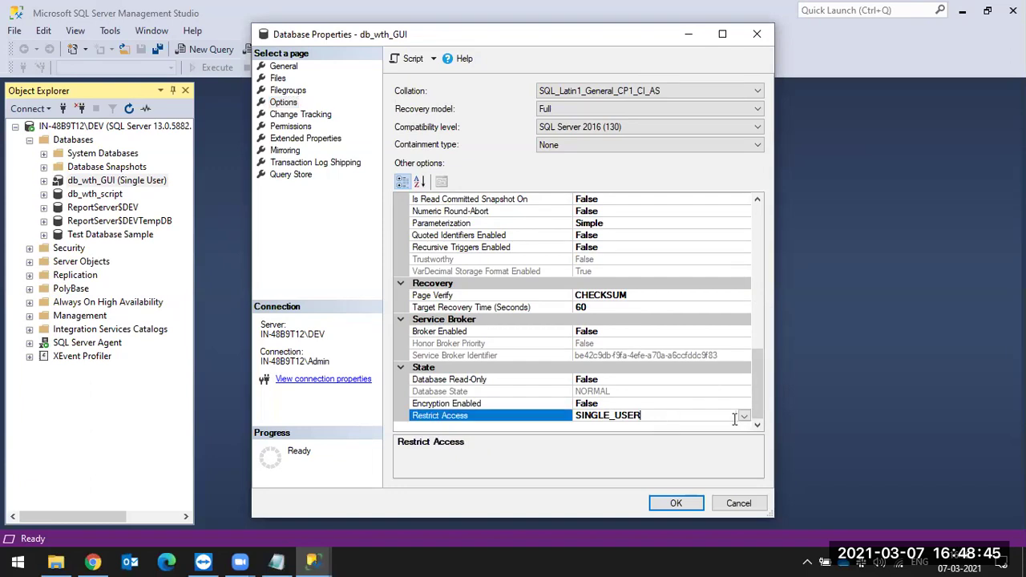
{"action": "left_click", "coordinate": [744, 416]}
{"action": "left_click", "coordinate": [607, 429]}
{"action": "scroll", "coordinate": [649, 303], "scroll_direction": "up", "scroll_amount": 2}
{"action": "scroll", "coordinate": [652, 310], "scroll_direction": "down", "scroll_amount": 2}
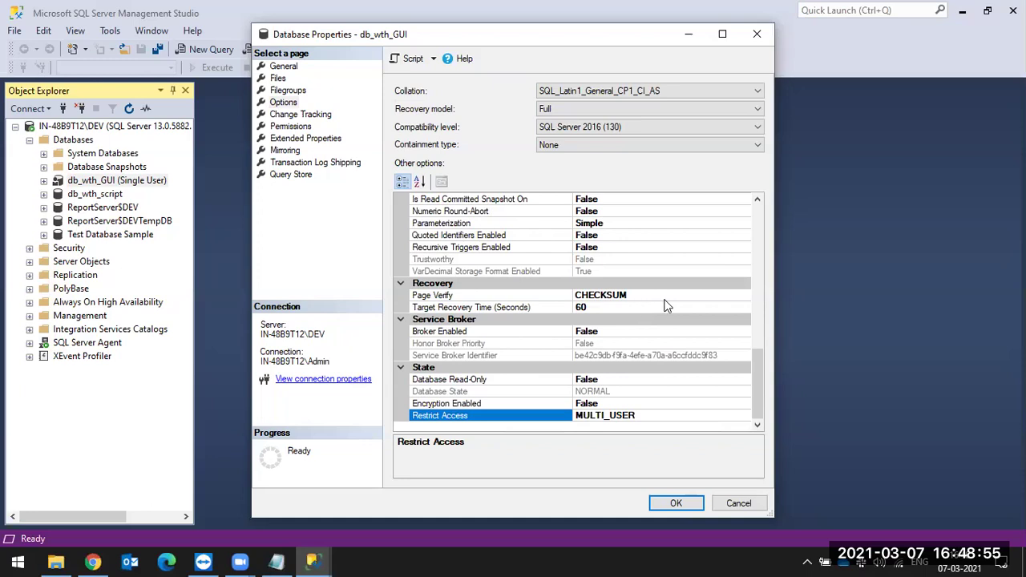
Review the Page Verify choices under Recovery and keep CHECKSUM
{"action": "left_click", "coordinate": [665, 299]}
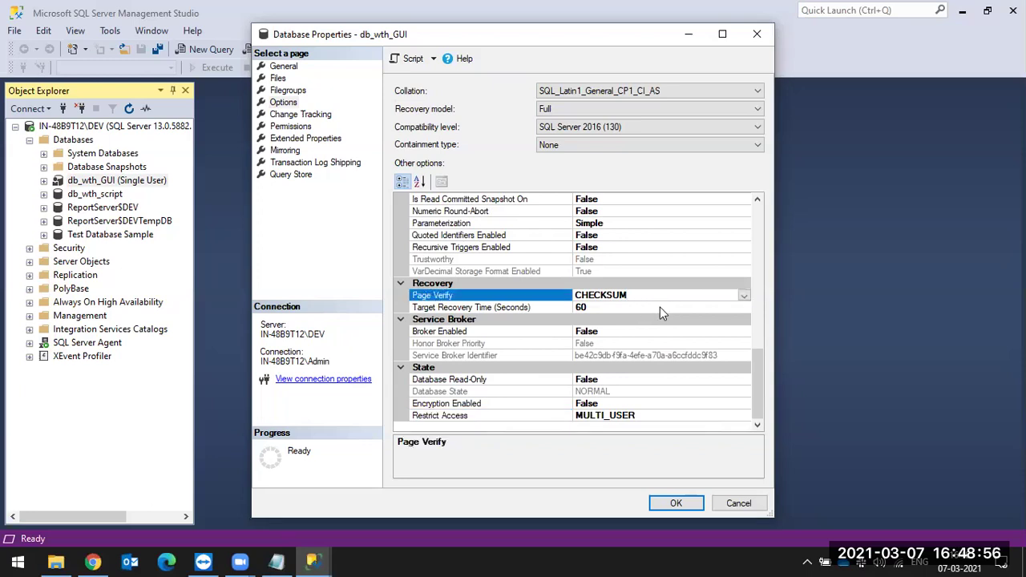
{"action": "left_click", "coordinate": [744, 296]}
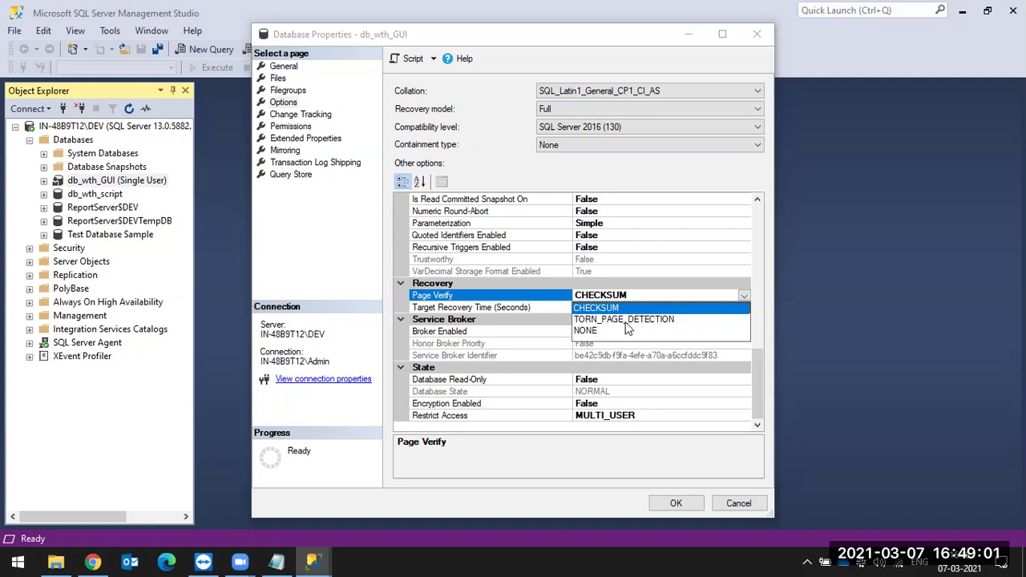
{"action": "left_click", "coordinate": [641, 282]}
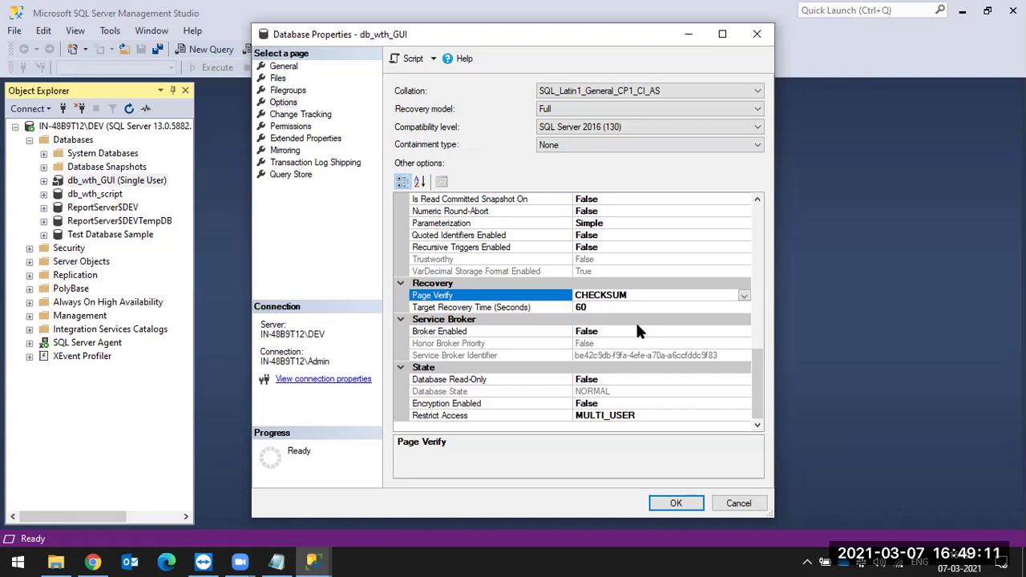
Review the remaining database options and the Recovery model choices, keeping Full
{"action": "left_click_drag", "start_coordinate": [751, 388], "coordinate": [624, 336]}
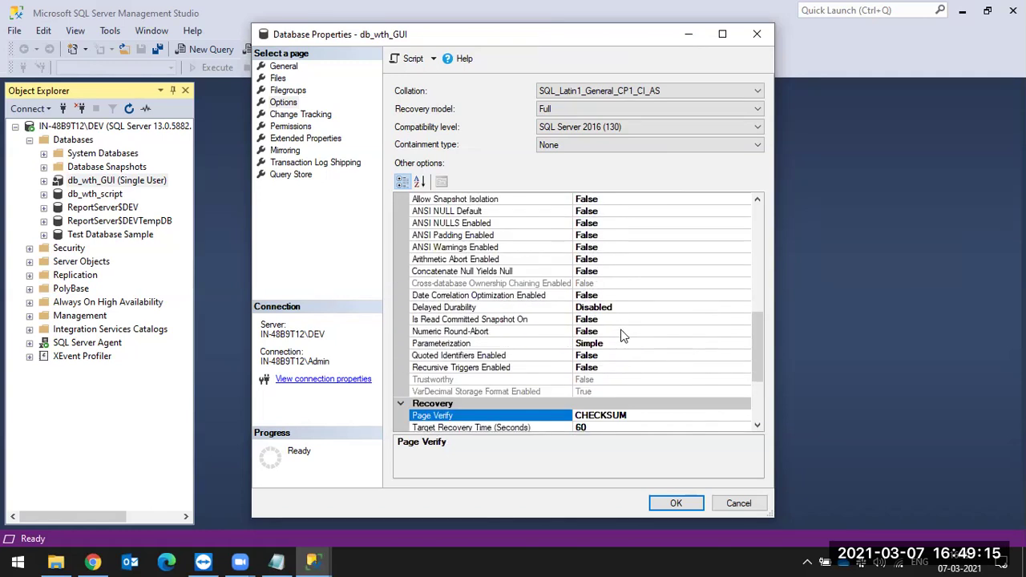
{"action": "scroll", "coordinate": [621, 339], "scroll_direction": "down", "scroll_amount": 3}
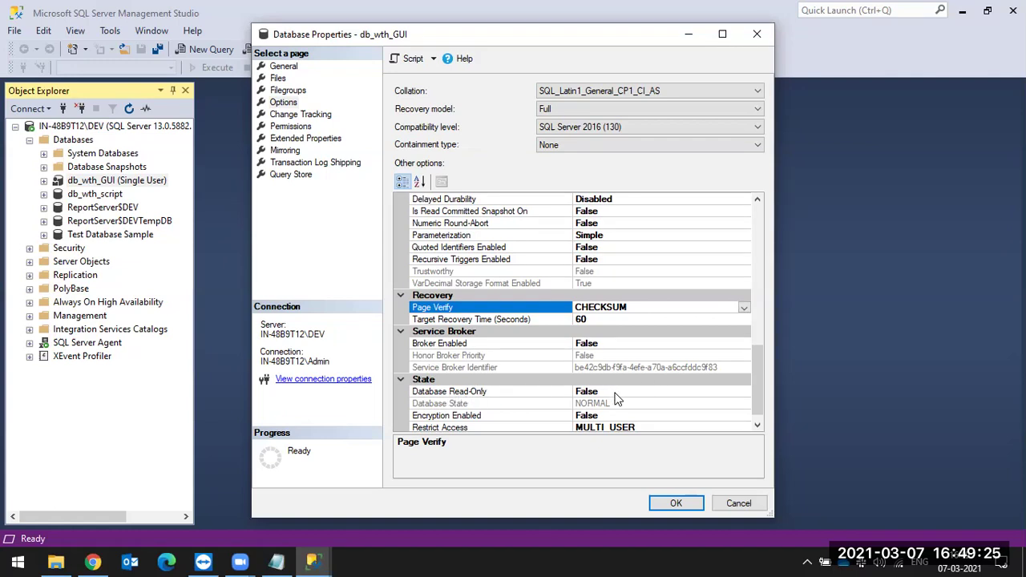
{"action": "left_click", "coordinate": [562, 108]}
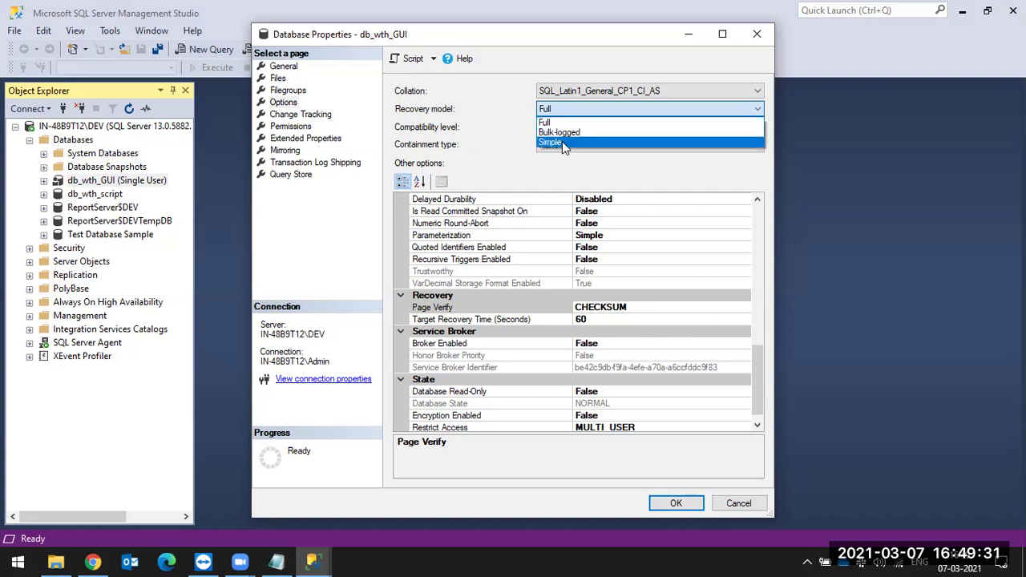
{"action": "left_click", "coordinate": [509, 131]}
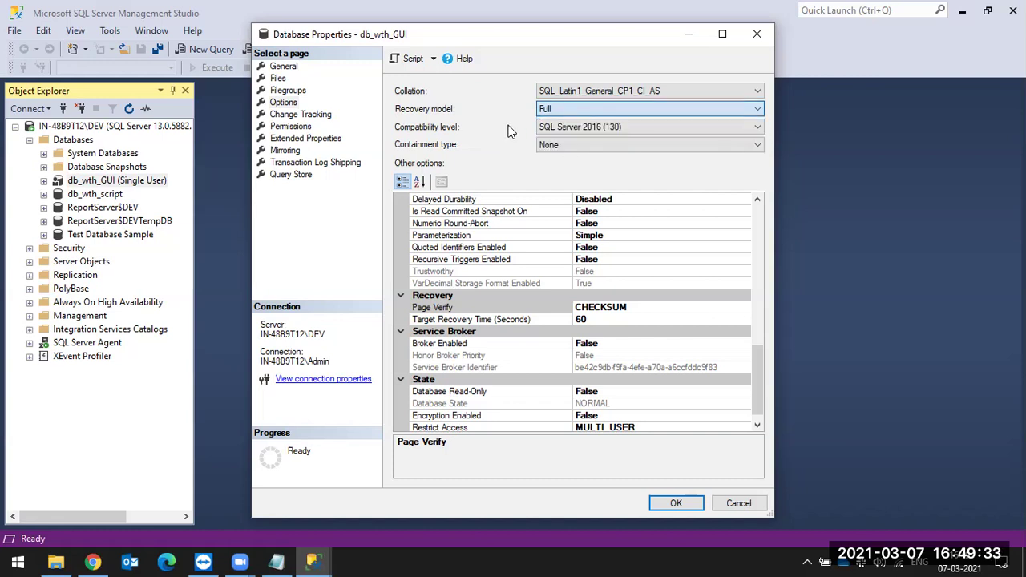
Review the Containment type choices None and Partial, keeping None
{"action": "left_click", "coordinate": [573, 146]}
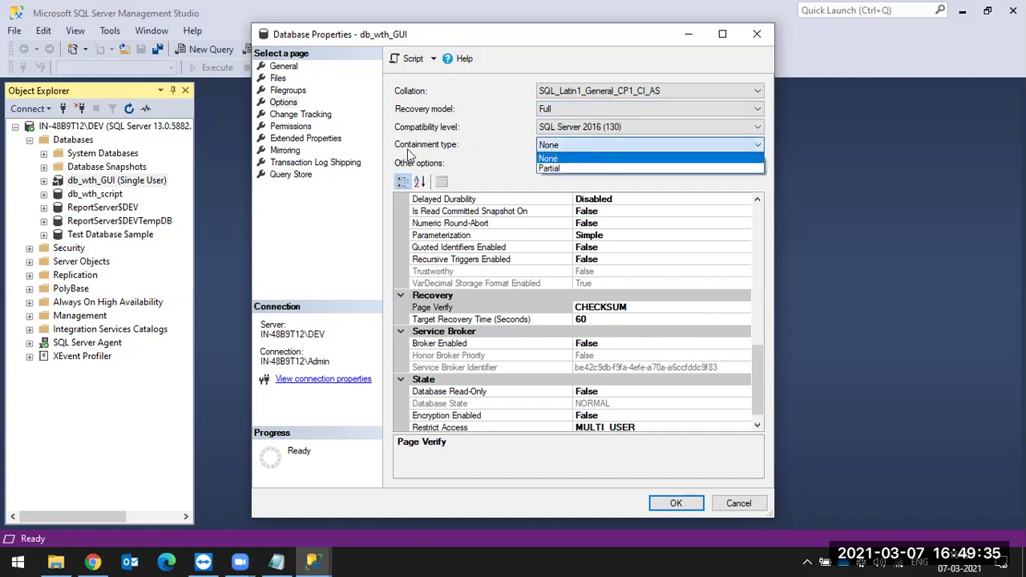
{"action": "left_click", "coordinate": [559, 168]}
{"action": "left_click", "coordinate": [559, 148]}
{"action": "left_click", "coordinate": [559, 158]}
{"action": "left_click", "coordinate": [559, 147]}
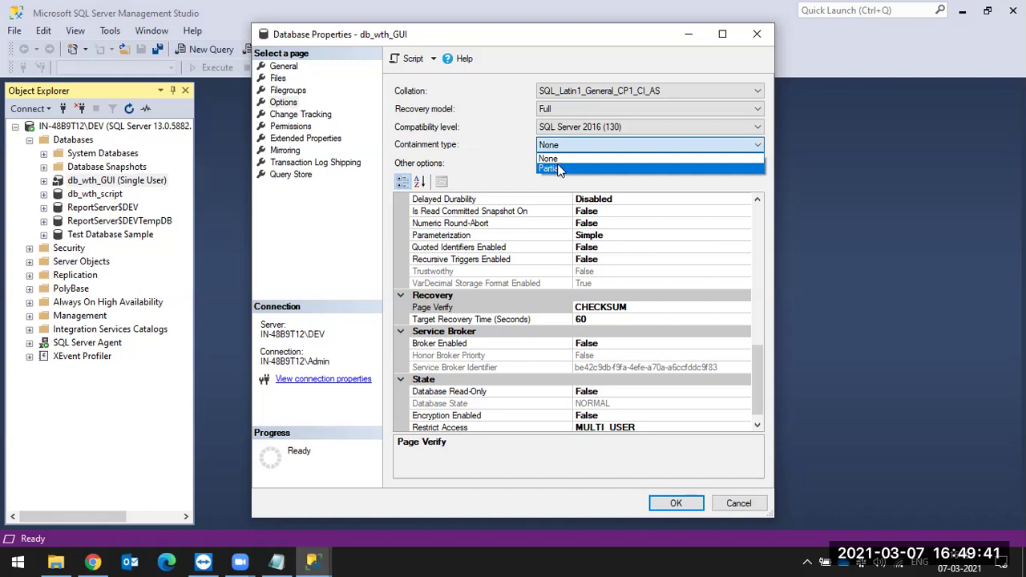
{"action": "left_click", "coordinate": [479, 149]}
Examine the Change Tracking, Permissions, Extended Properties, Mirroring, Transaction Log Shipping and Query Store pages, then close the properties without applying changes
{"action": "left_click", "coordinate": [292, 116]}
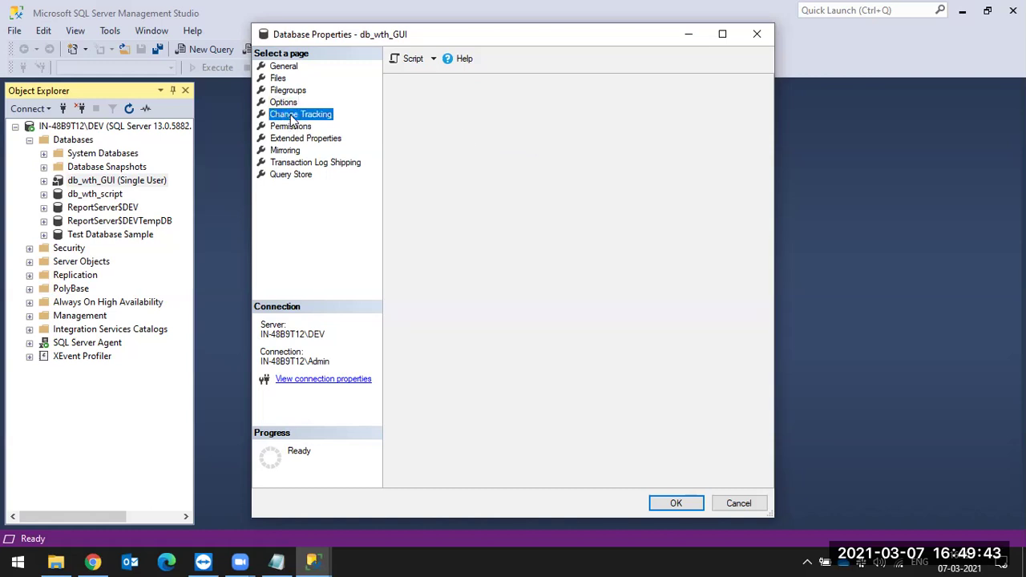
{"action": "left_click", "coordinate": [296, 137]}
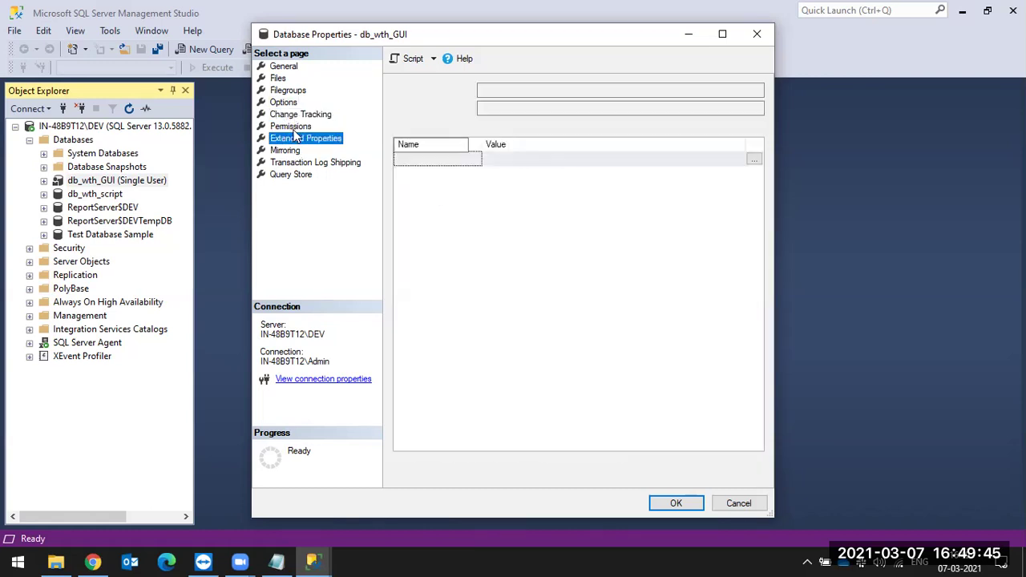
{"action": "left_click", "coordinate": [293, 126]}
{"action": "left_click", "coordinate": [298, 139]}
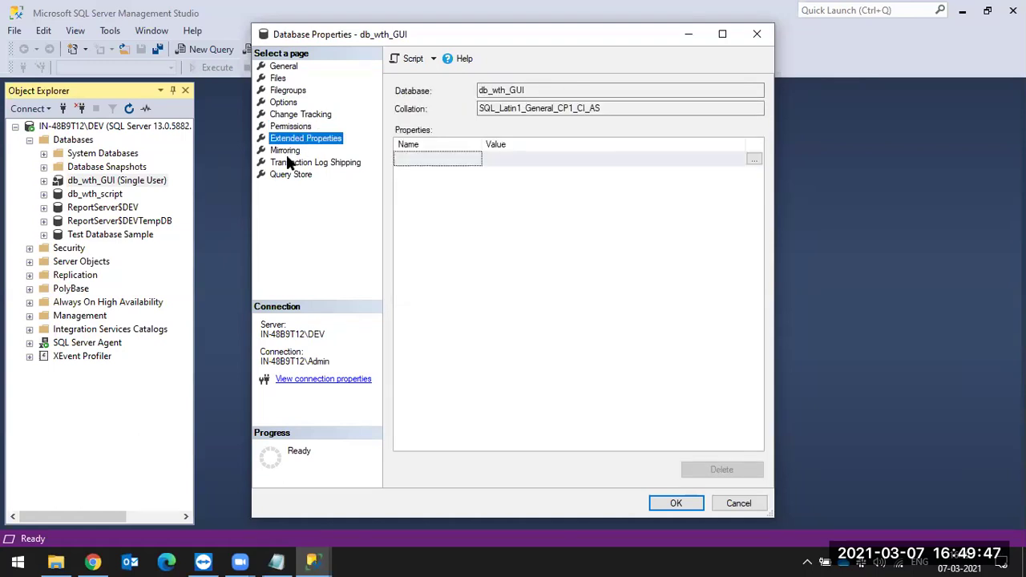
{"action": "left_click", "coordinate": [287, 151]}
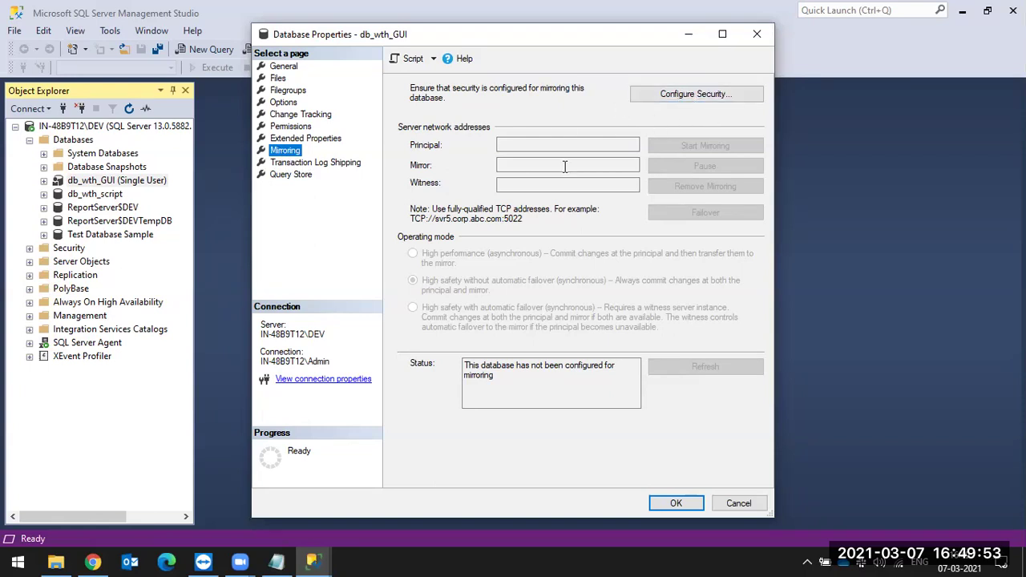
{"action": "left_click", "coordinate": [309, 162]}
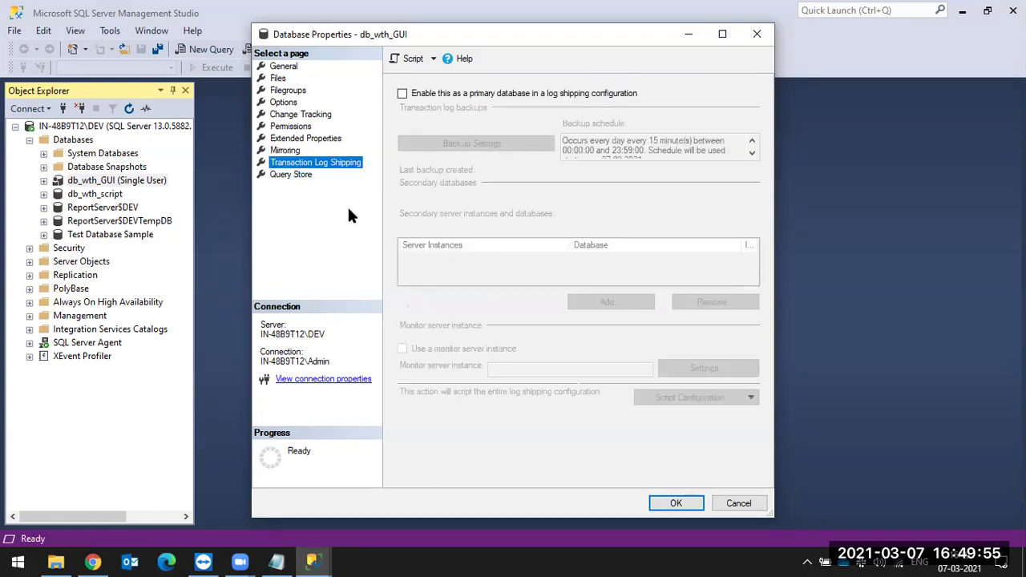
{"action": "left_click", "coordinate": [291, 175]}
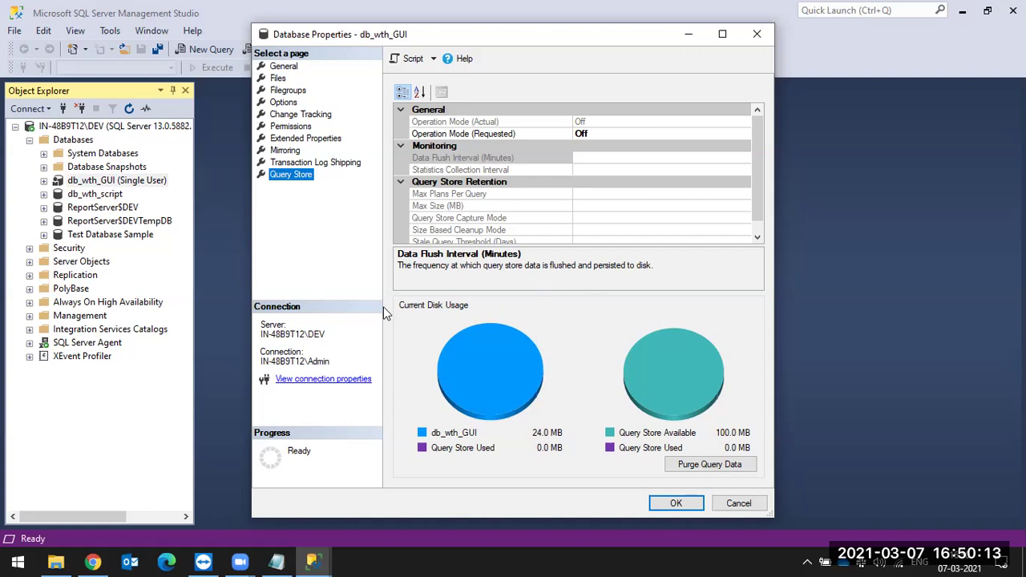
{"action": "left_click", "coordinate": [739, 503]}
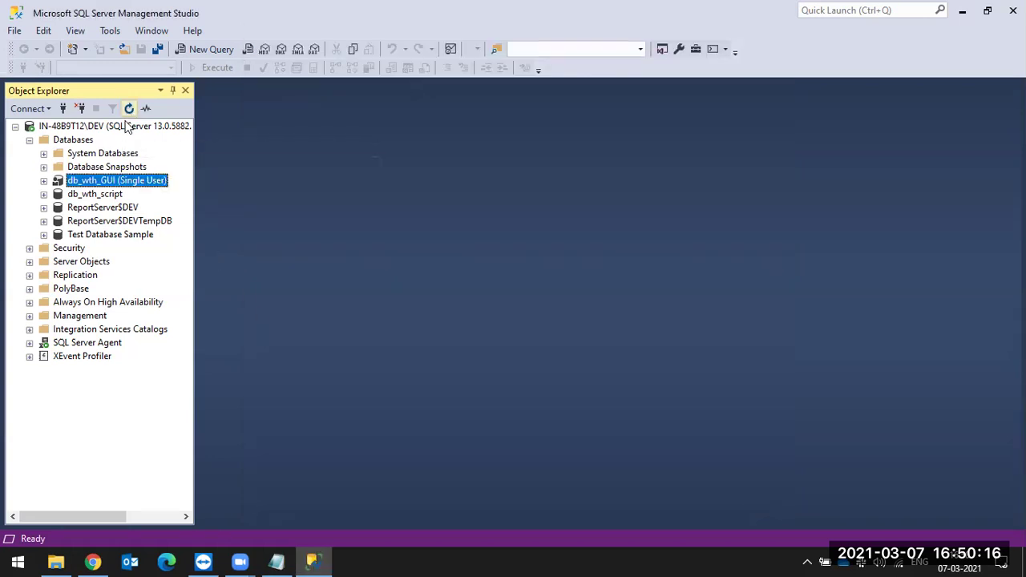
Reopen the db_wth_GUI properties, set Restrict Access to MULTI_USER under State, and apply the change, confirming the closing of other connections
{"action": "right_click", "coordinate": [107, 178]}
{"action": "left_click", "coordinate": [154, 409]}
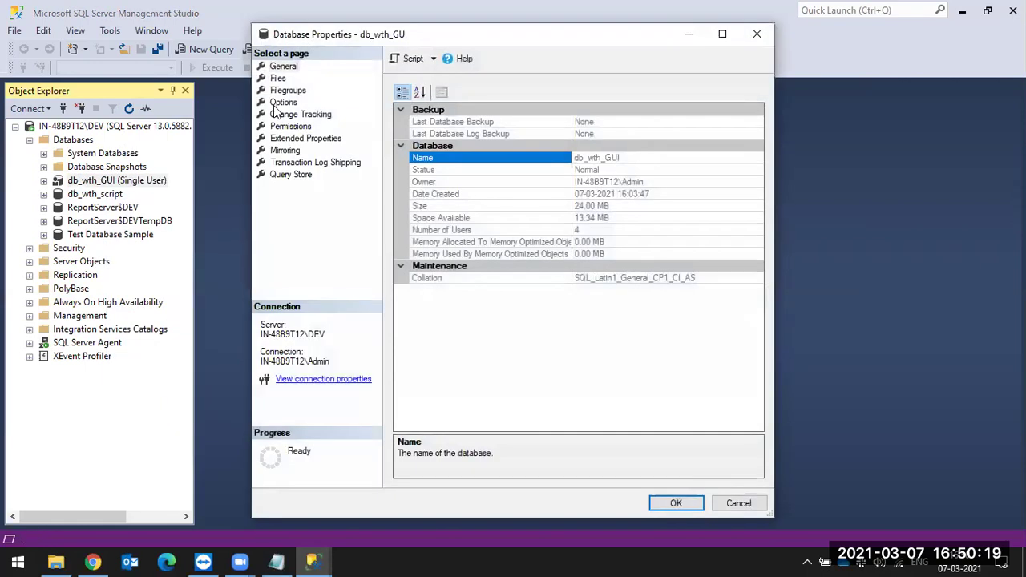
{"action": "left_click", "coordinate": [282, 103]}
{"action": "scroll", "coordinate": [658, 407], "scroll_direction": "down", "scroll_amount": 10}
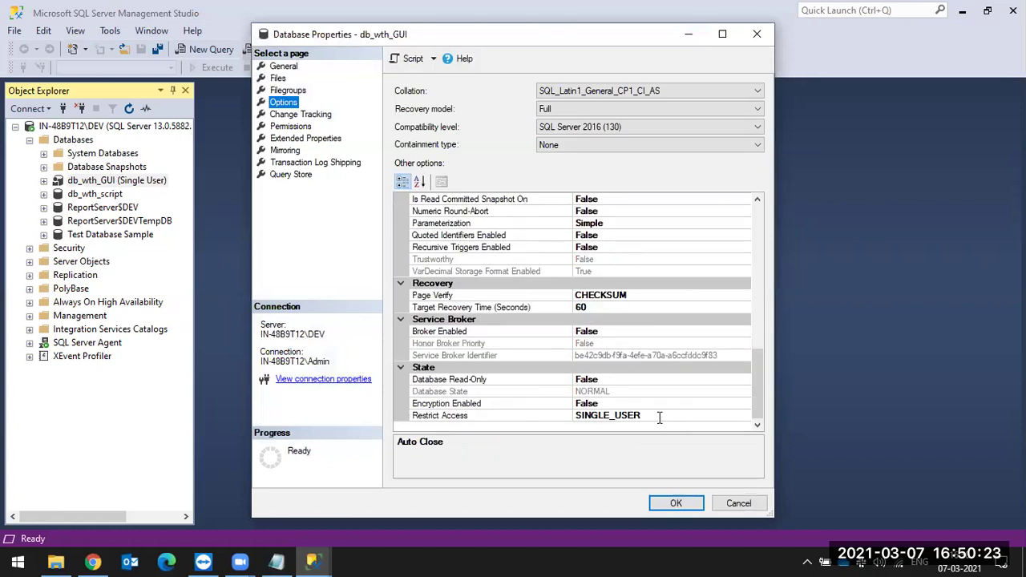
{"action": "left_click", "coordinate": [660, 416]}
{"action": "left_click", "coordinate": [744, 417]}
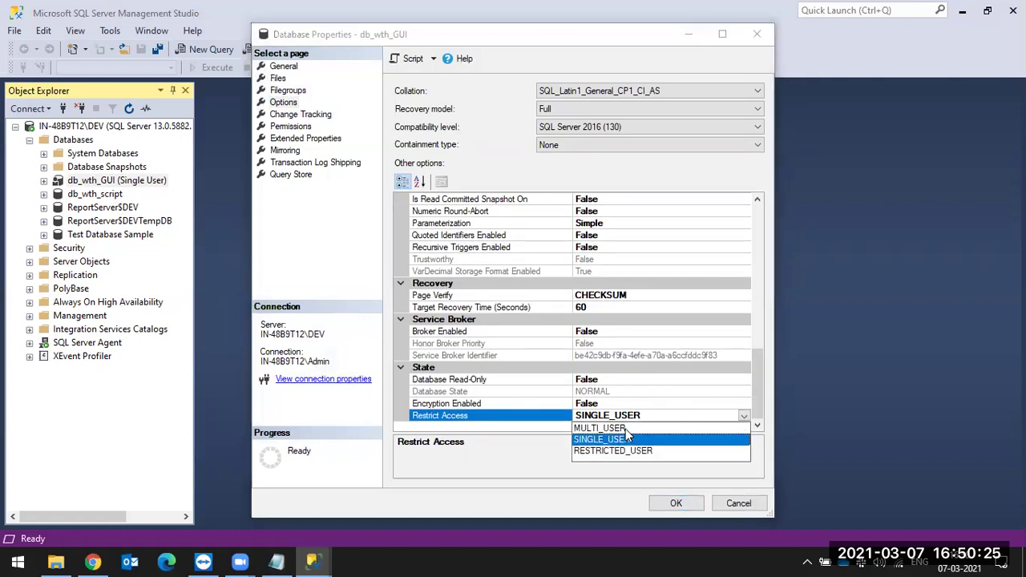
{"action": "left_click", "coordinate": [631, 426]}
{"action": "left_click", "coordinate": [676, 504]}
{"action": "left_click", "coordinate": [640, 307]}
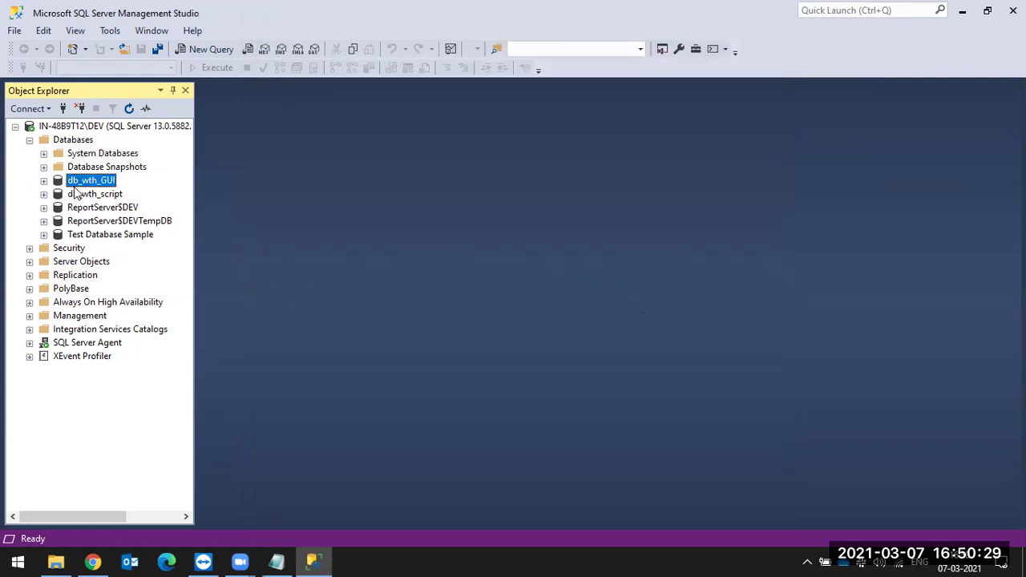